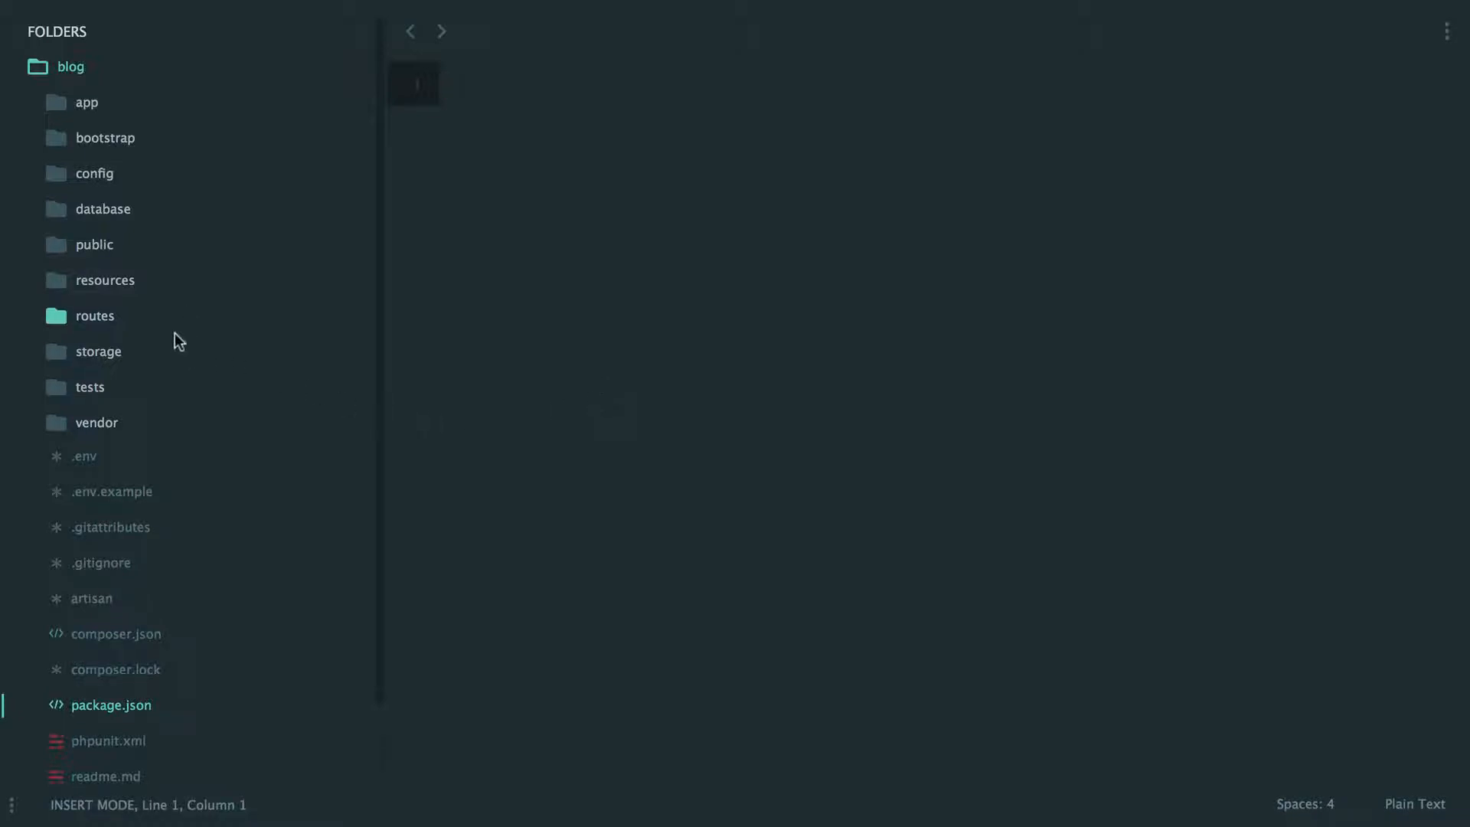
Locate welcome.blade.php under resources/views and review its head through the fonts link
{"action": "left_click", "coordinate": [133, 282]}
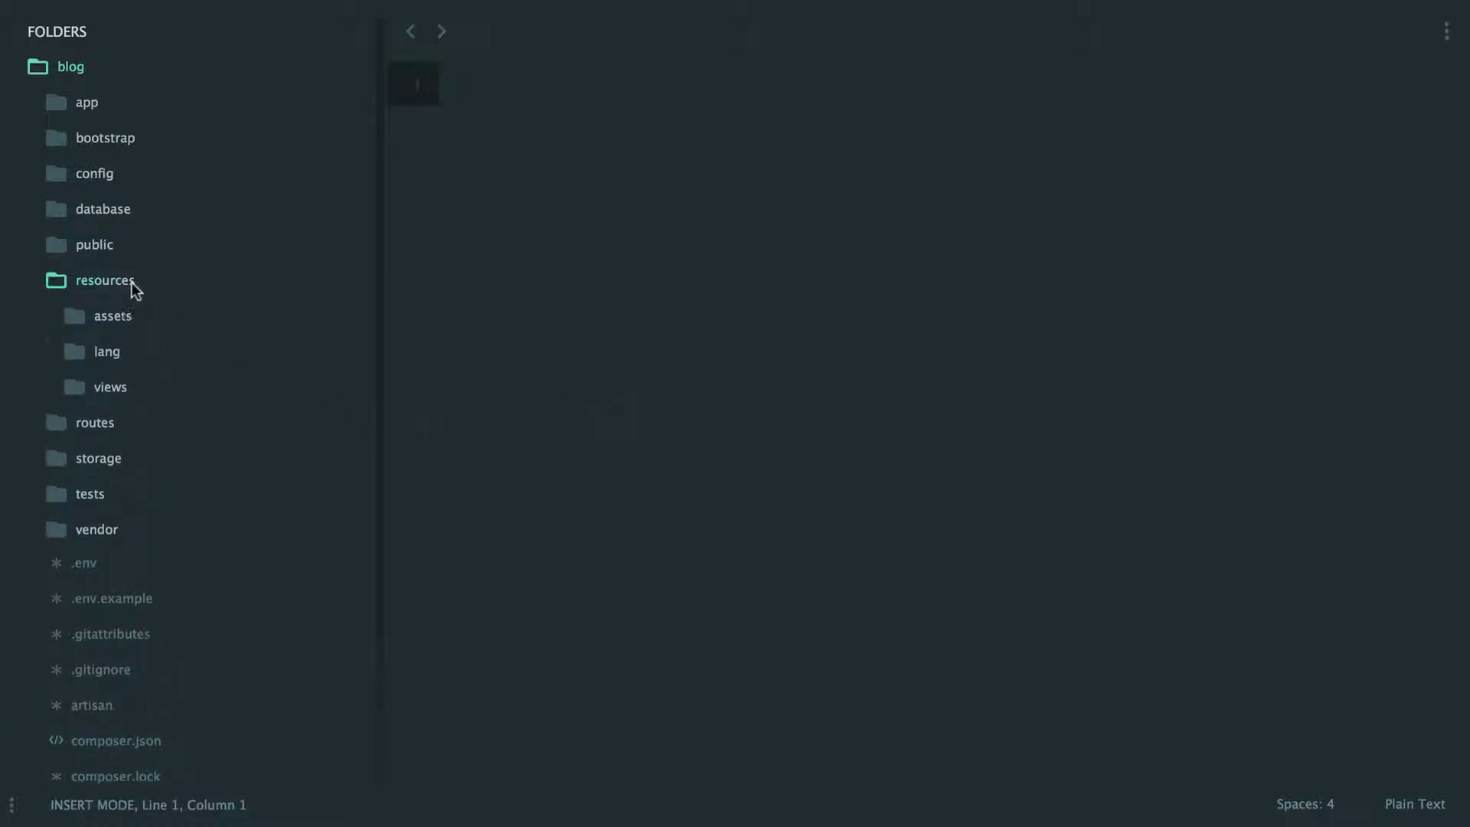
{"action": "left_click", "coordinate": [125, 387]}
{"action": "left_click", "coordinate": [150, 418]}
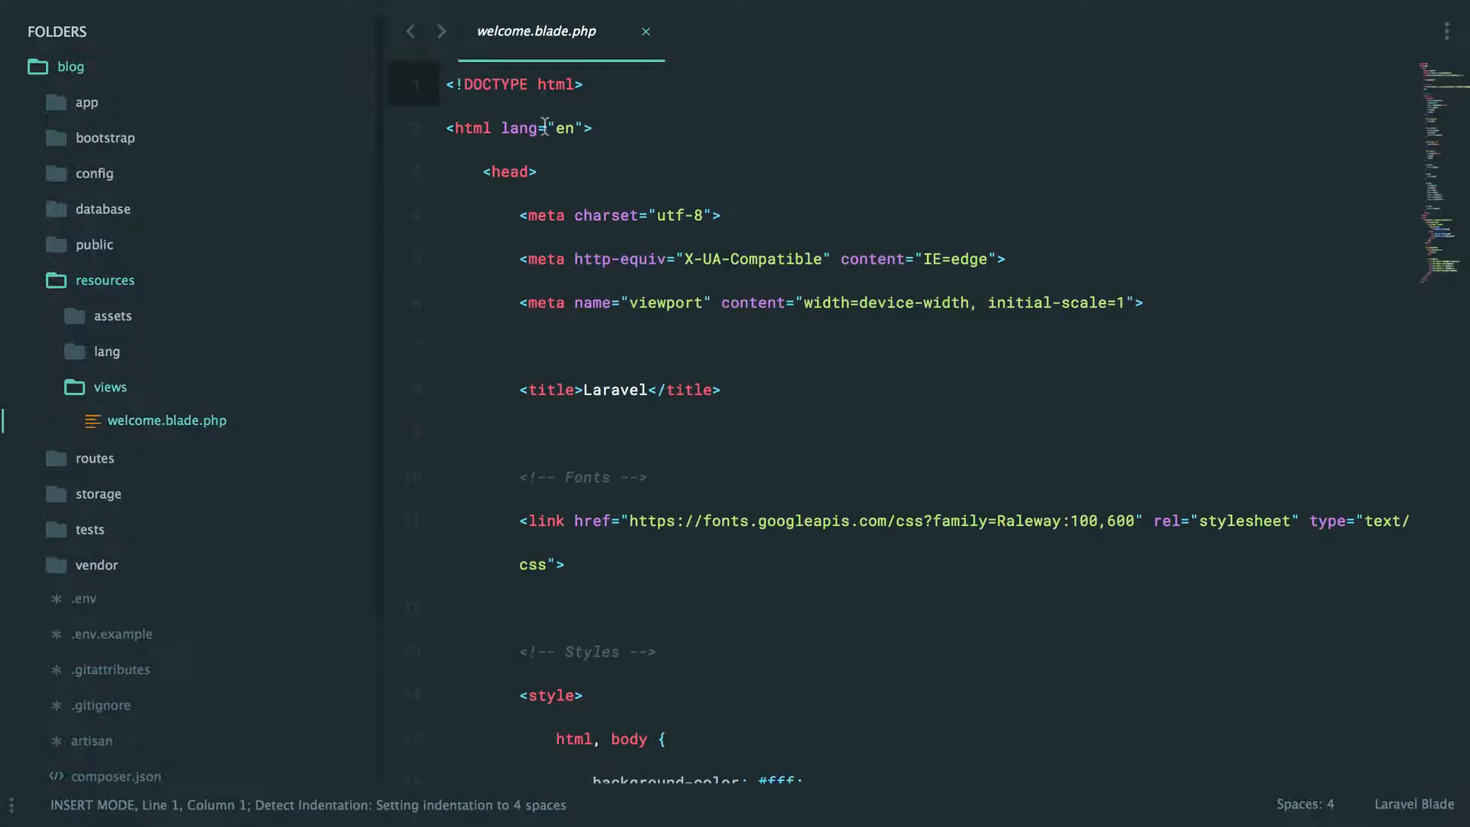
{"action": "left_click_drag", "start_coordinate": [446, 85], "coordinate": [638, 522]}
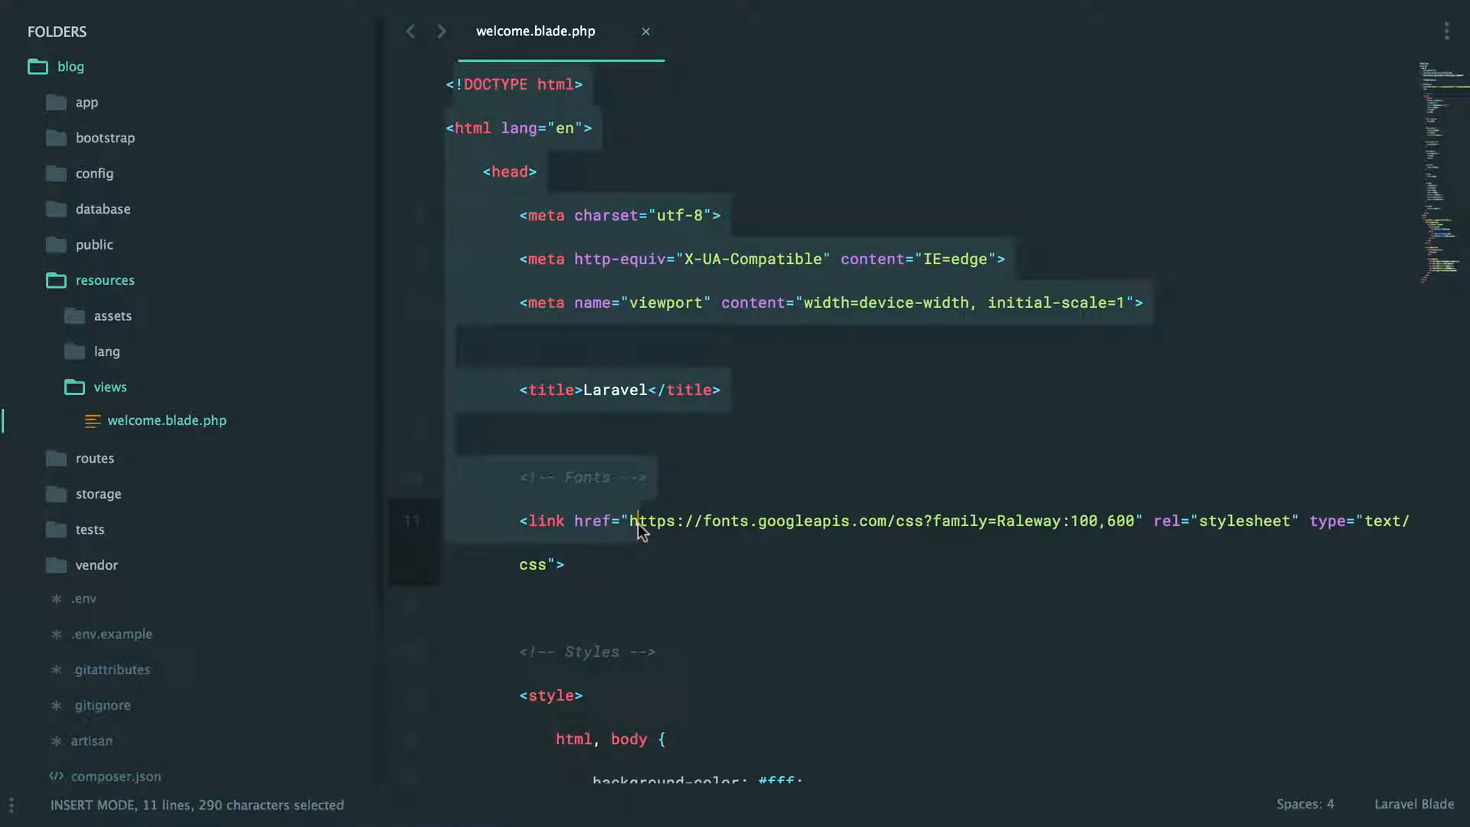
Add a stylesheet link to /css/app.min.css on a new line below the fonts link
{"action": "left_click", "coordinate": [654, 567]}
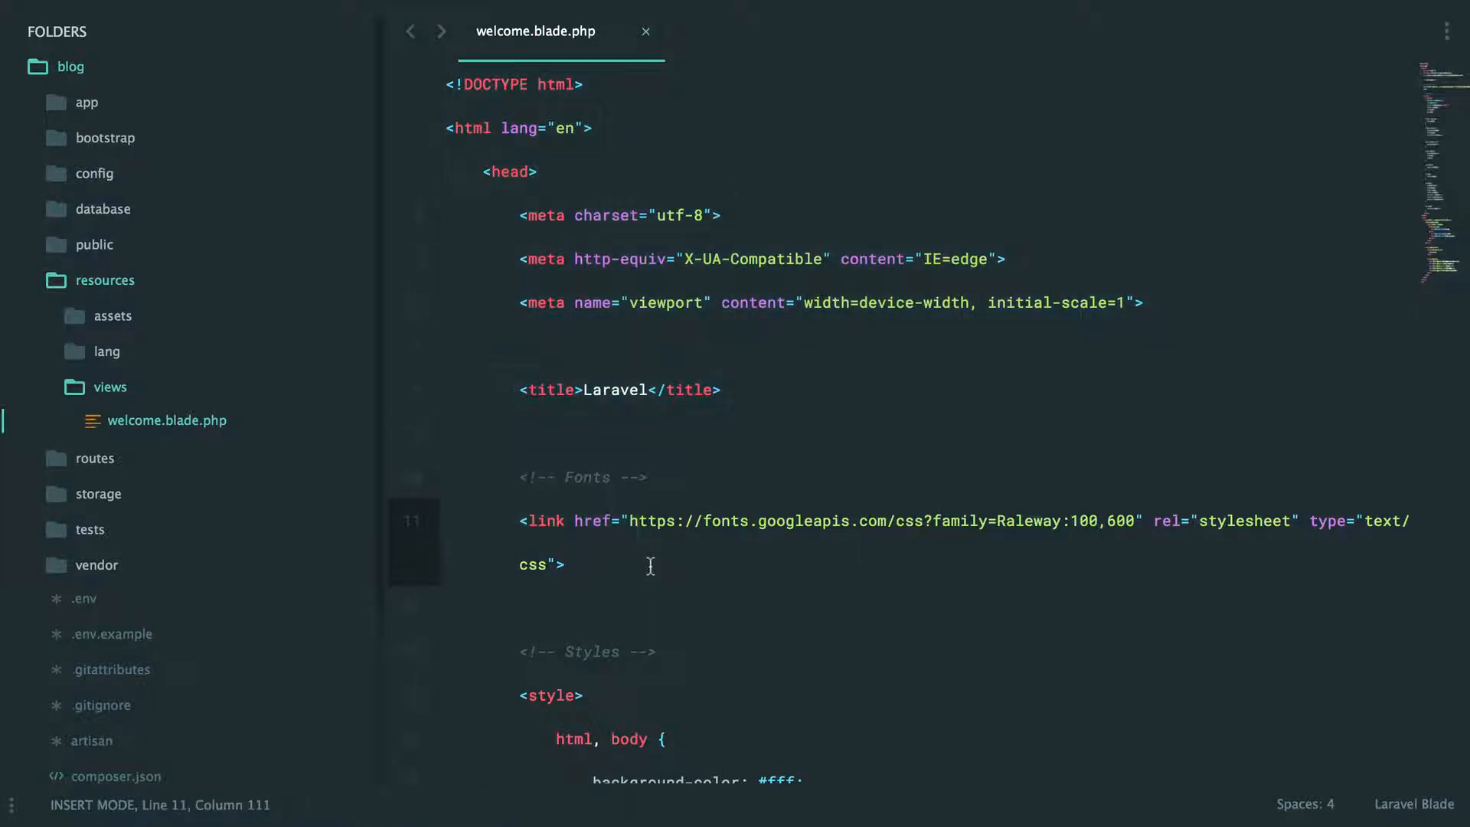
{"action": "key", "text": "Return"}
{"action": "type", "text": "<link"}
{"action": "key", "text": "Tab"}
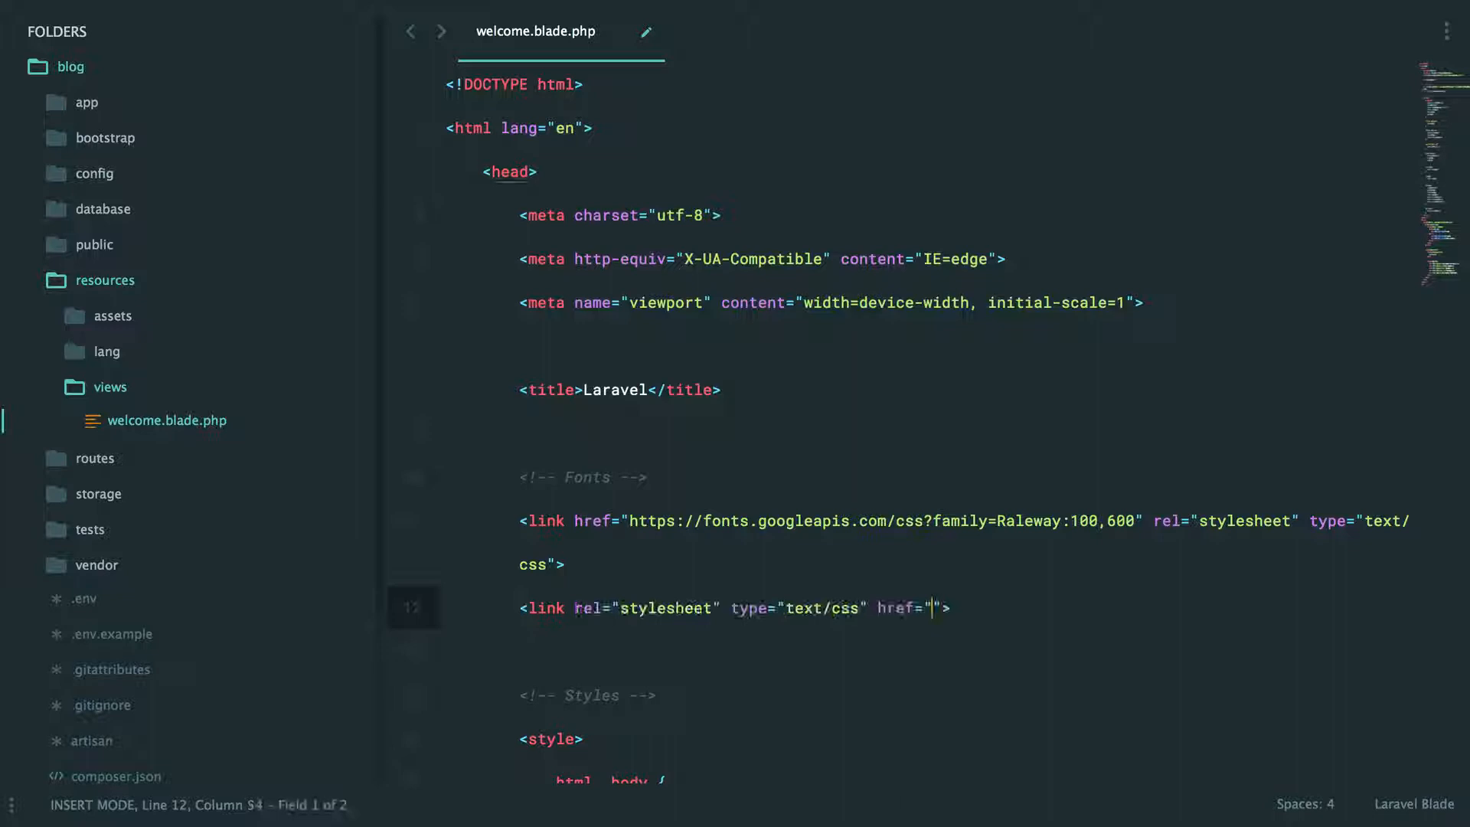
{"action": "type", "text": "/css/app.cs"}
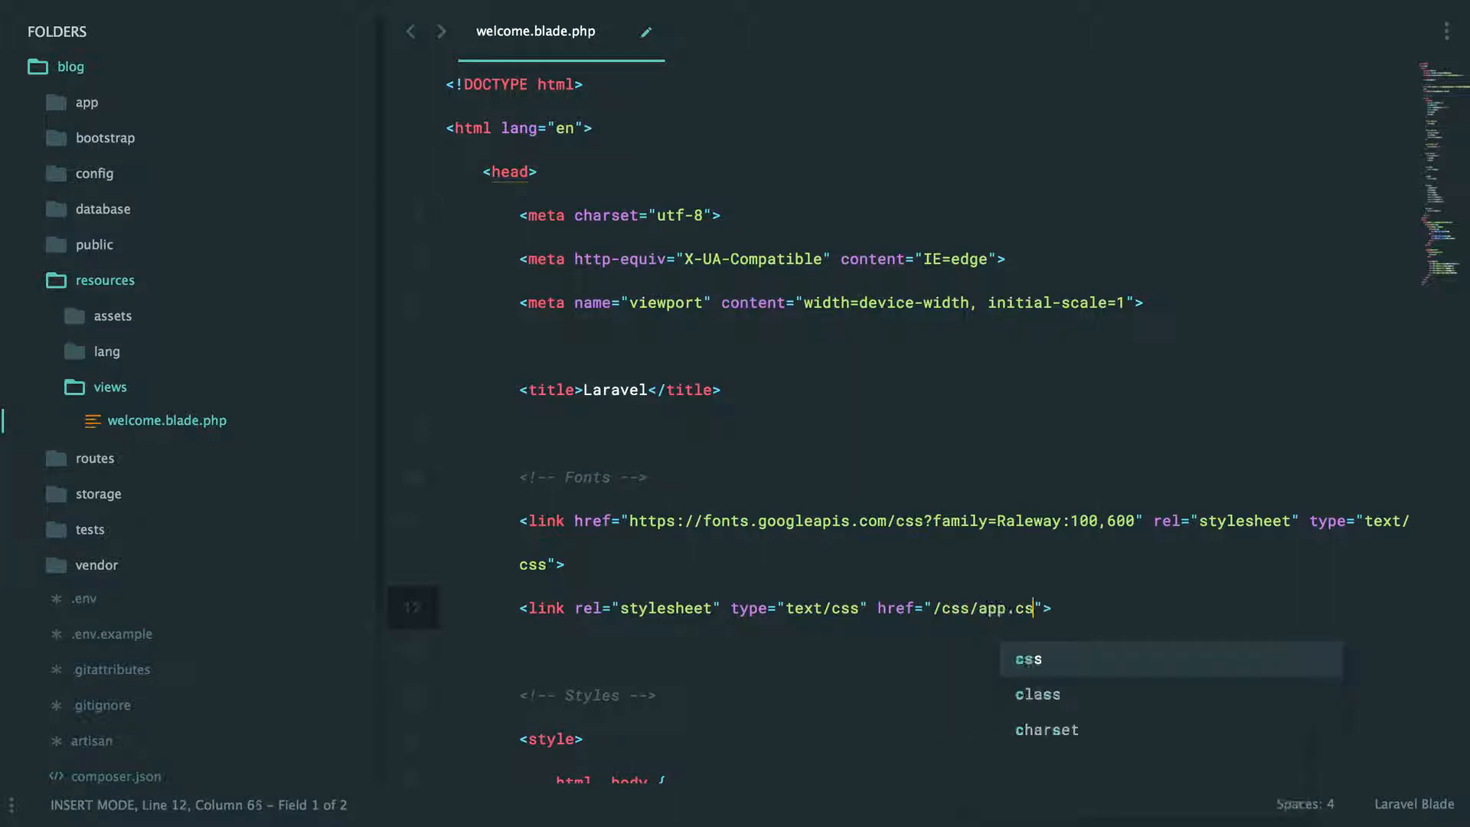
{"action": "type", "text": "s"}
{"action": "key", "text": "Tab"}
{"action": "key", "text": "shift+Home"}
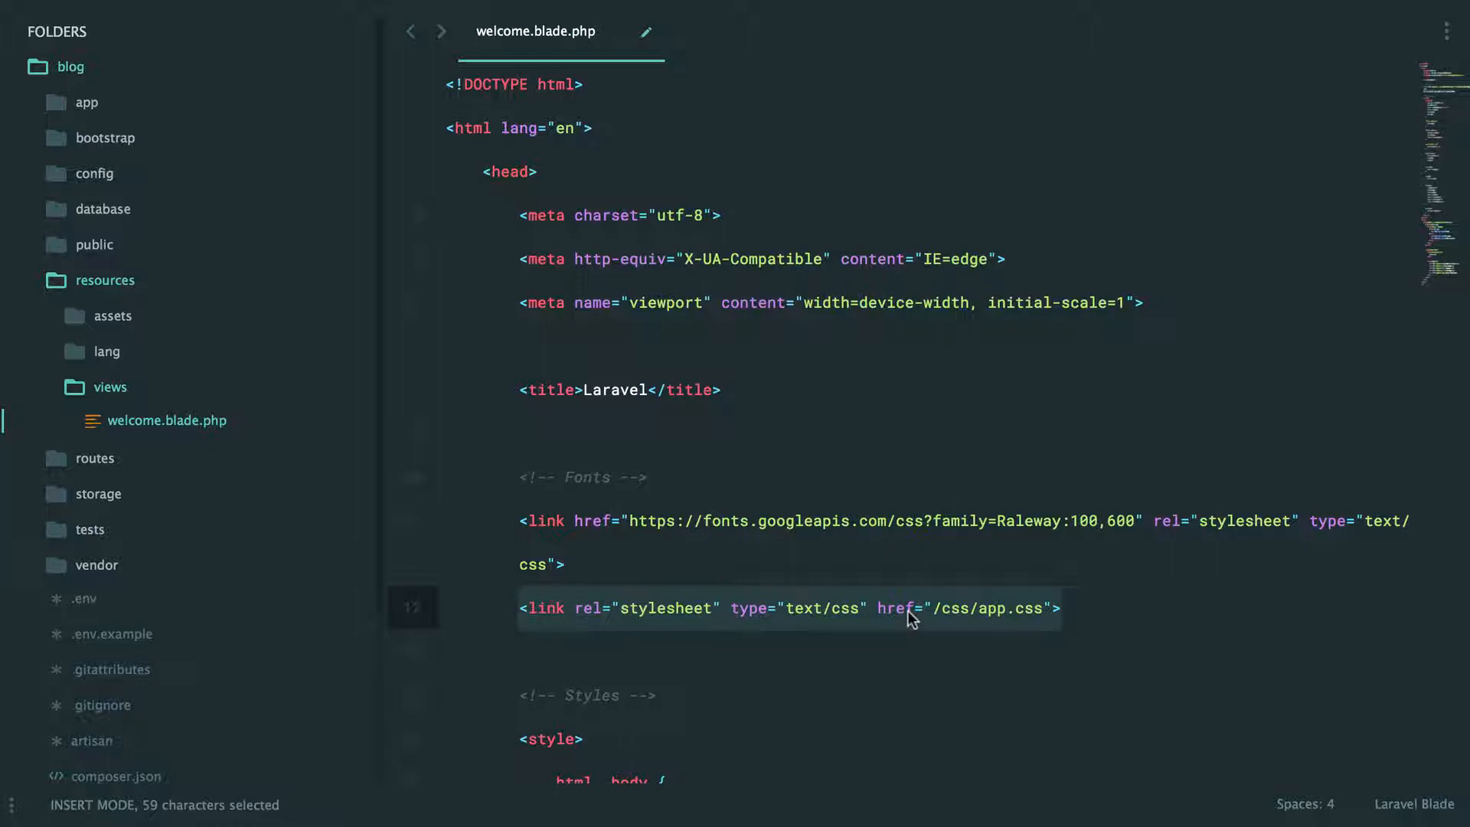
{"action": "left_click", "coordinate": [1018, 609]}
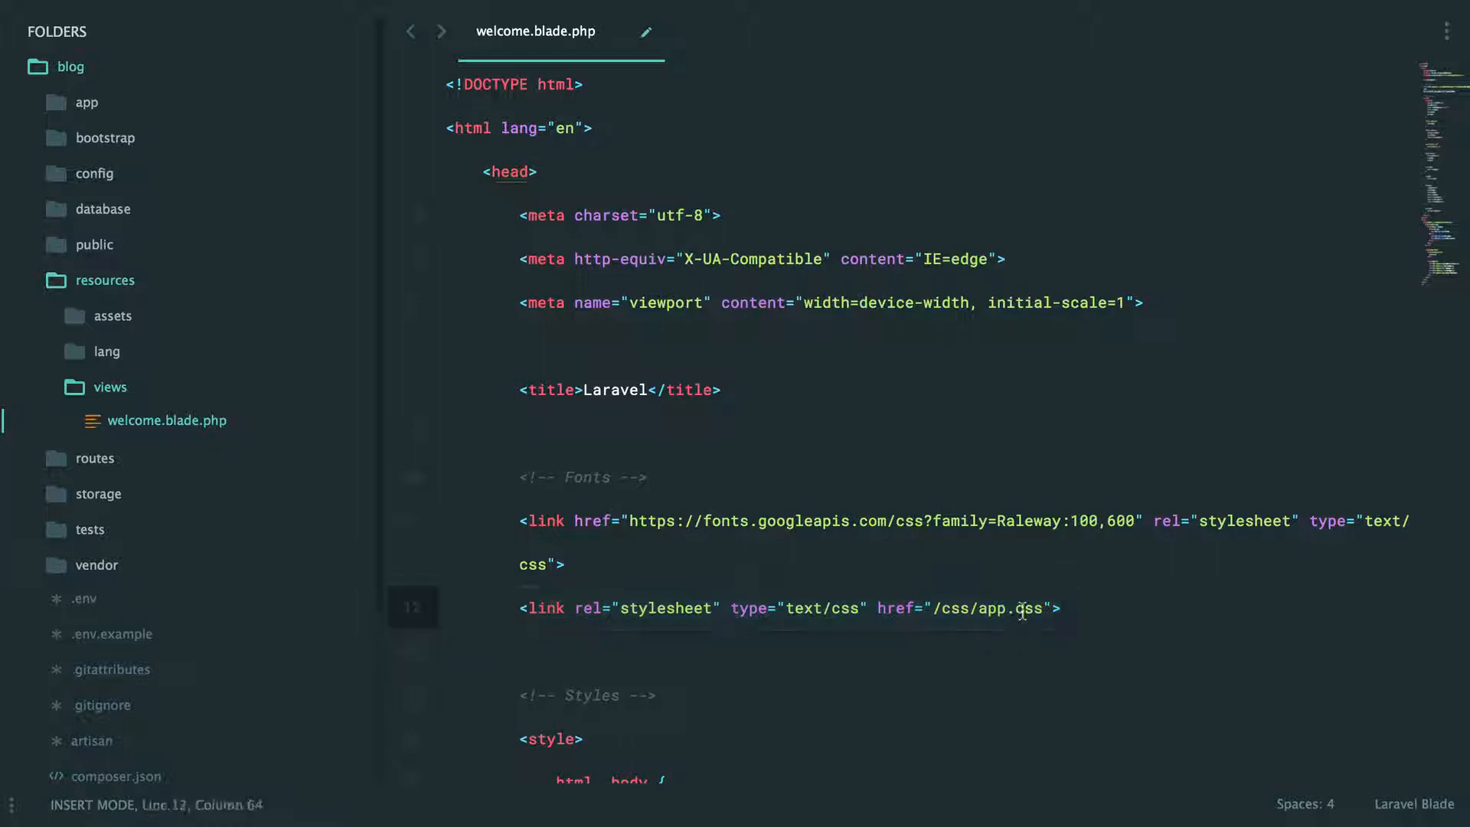
{"action": "key", "text": "Left"}
{"action": "type", "text": "min."}
Delete welcome.blade.php discarding unsaved changes and begin a new project file
{"action": "right_click", "coordinate": [185, 418]}
{"action": "key", "text": "Down"}
{"action": "key", "text": "Down"}
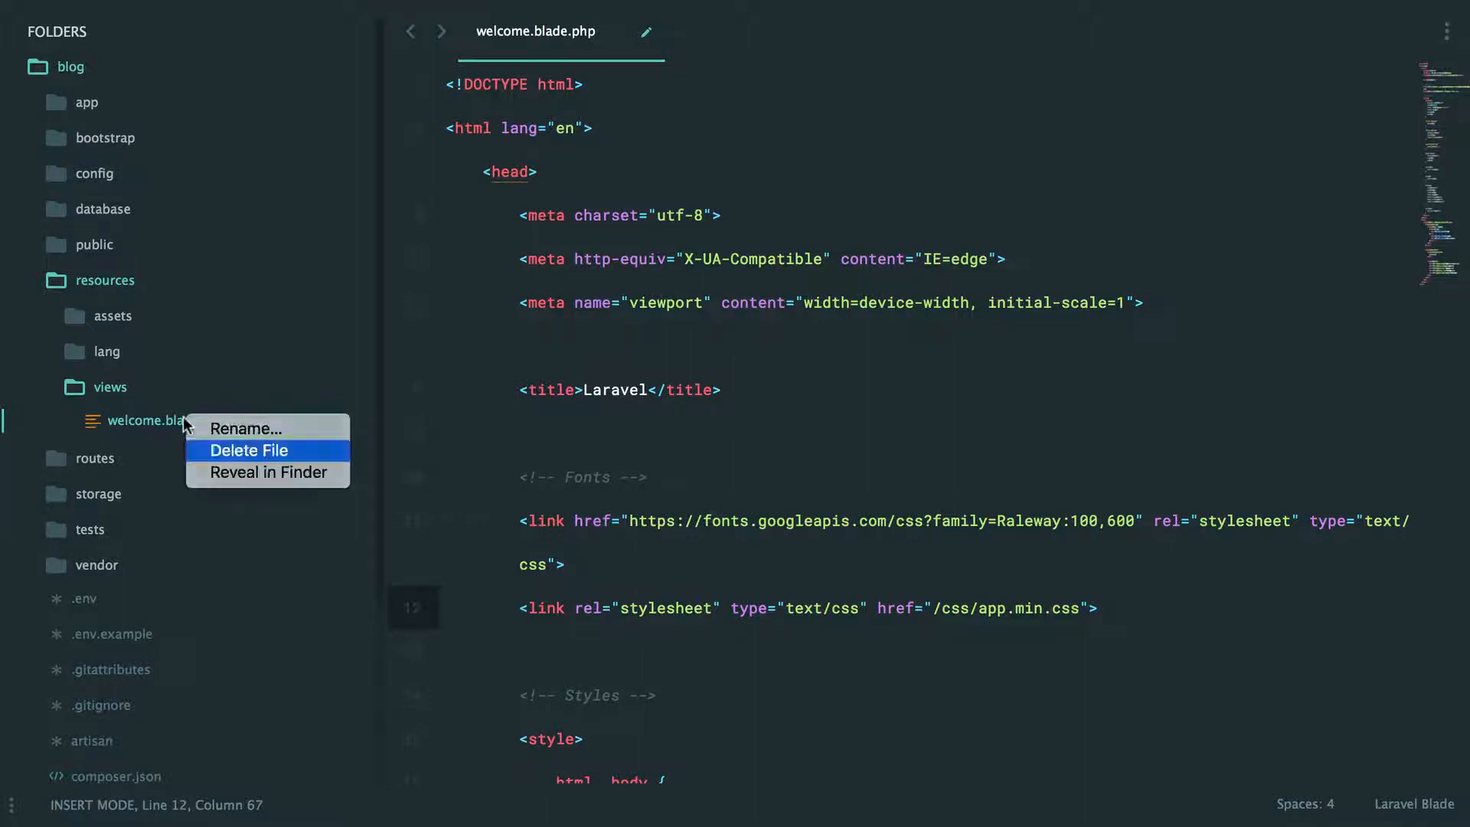
{"action": "key", "text": "Return"}
{"action": "left_click", "coordinate": [650, 309]}
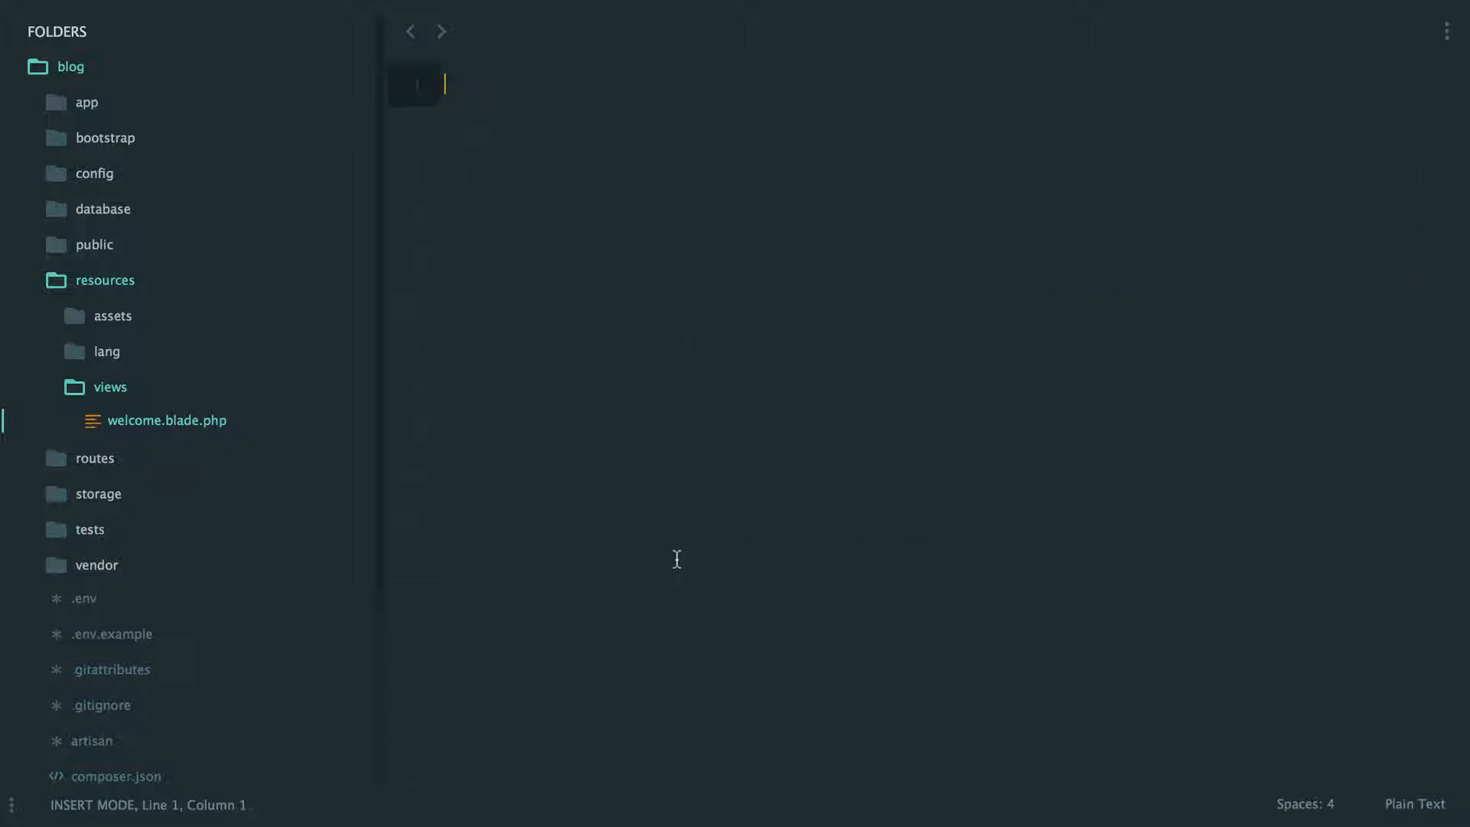
{"action": "key", "text": "super+alt+n"}
{"action": "type", "text": "resources/"}
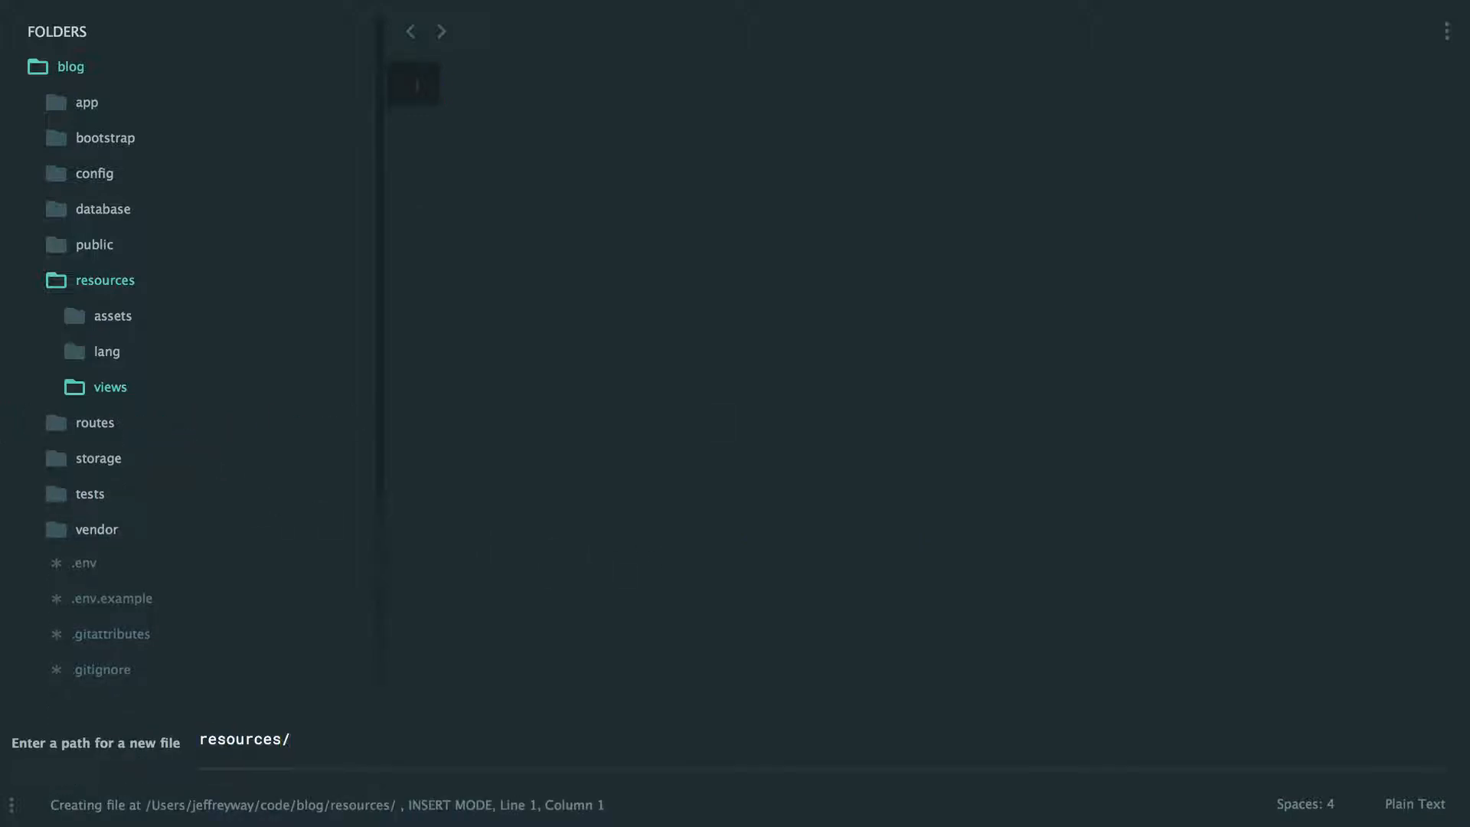
{"action": "type", "text": "views/lay"}
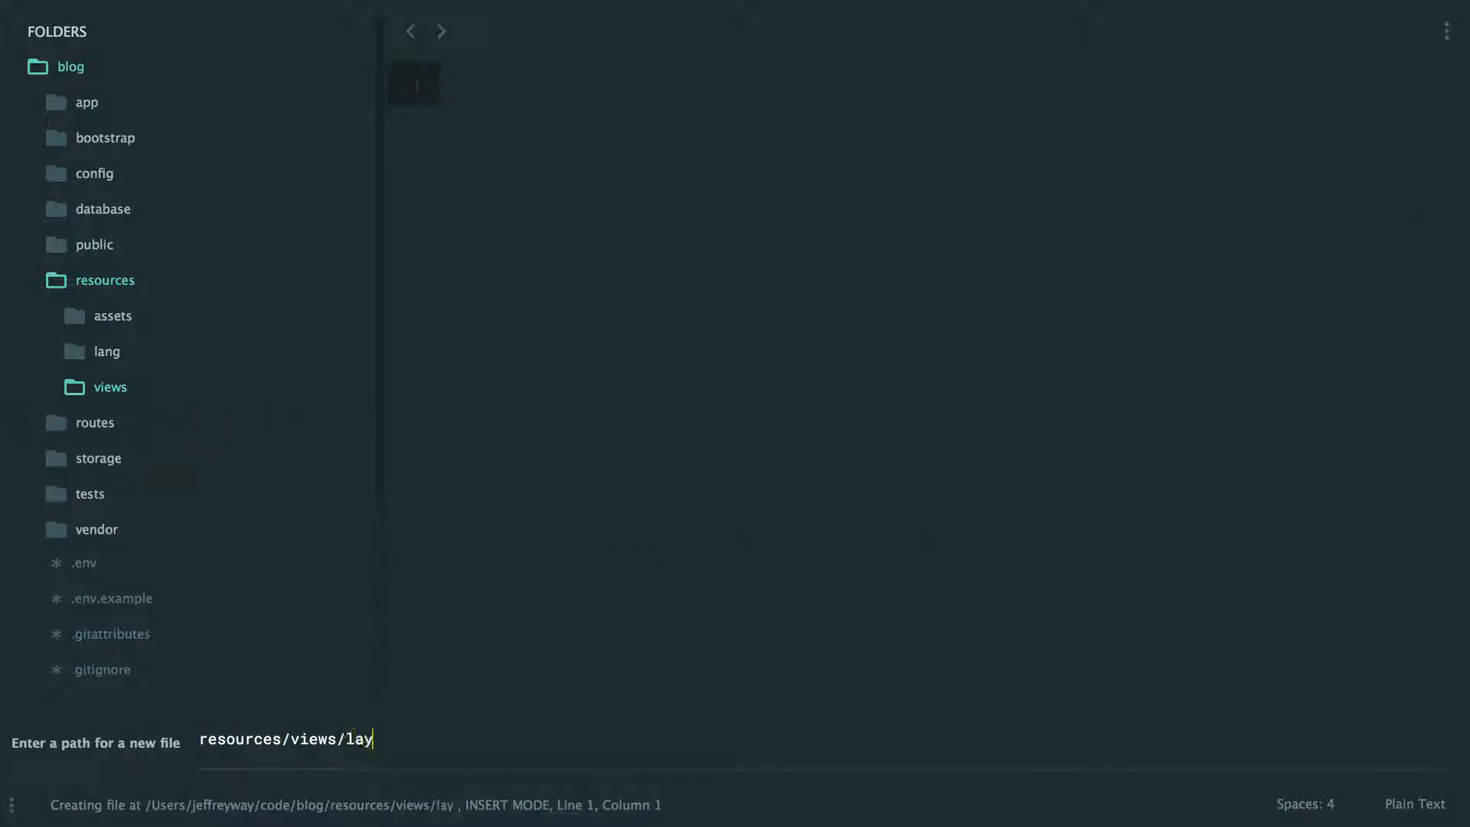
{"action": "type", "text": "out.blade.php"}
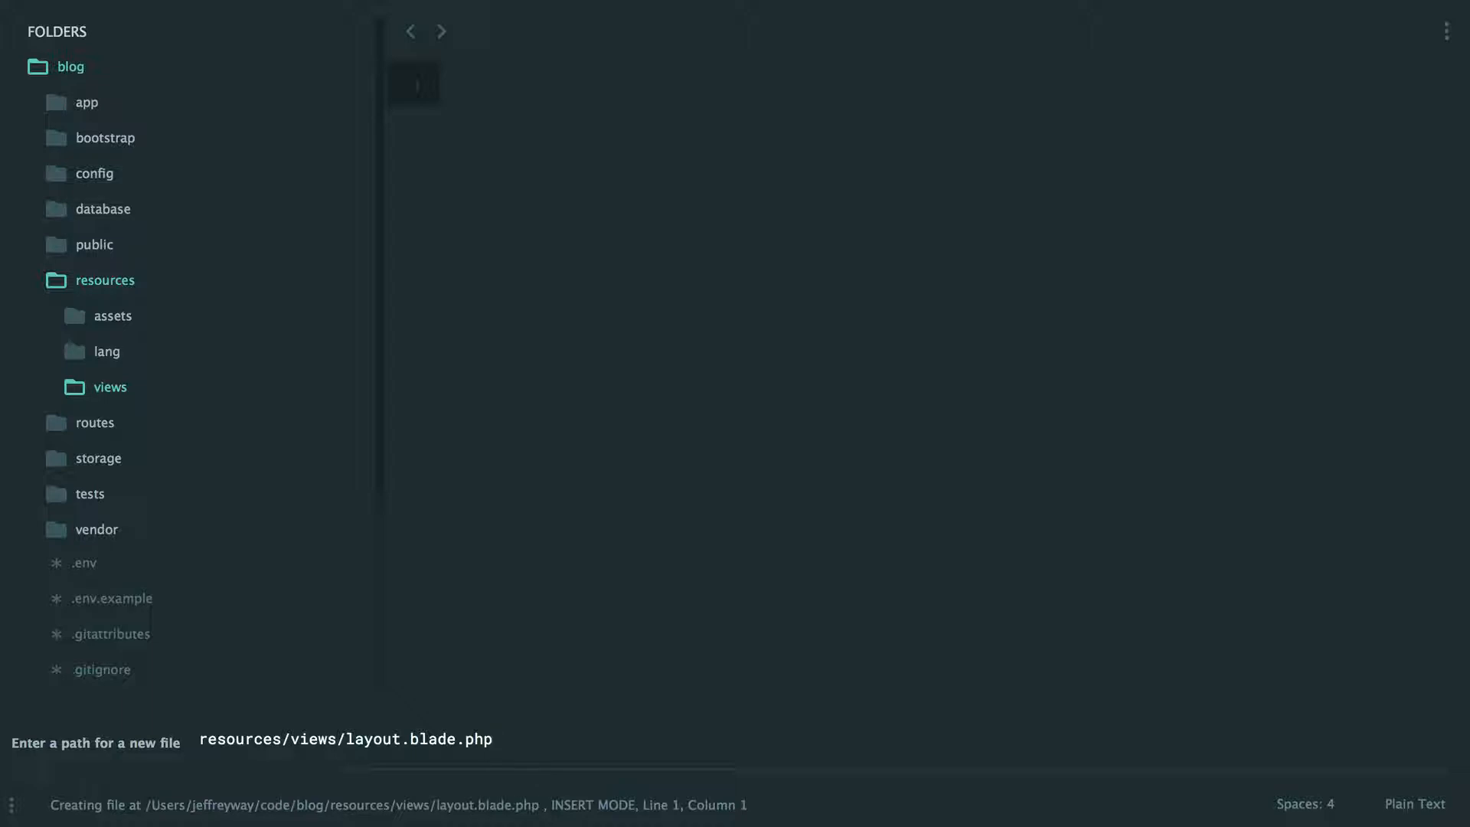
{"action": "key", "text": "Return"}
{"action": "type", "text": "html"}
{"action": "key", "text": "Tab"}
{"action": "key", "text": "Escape"}
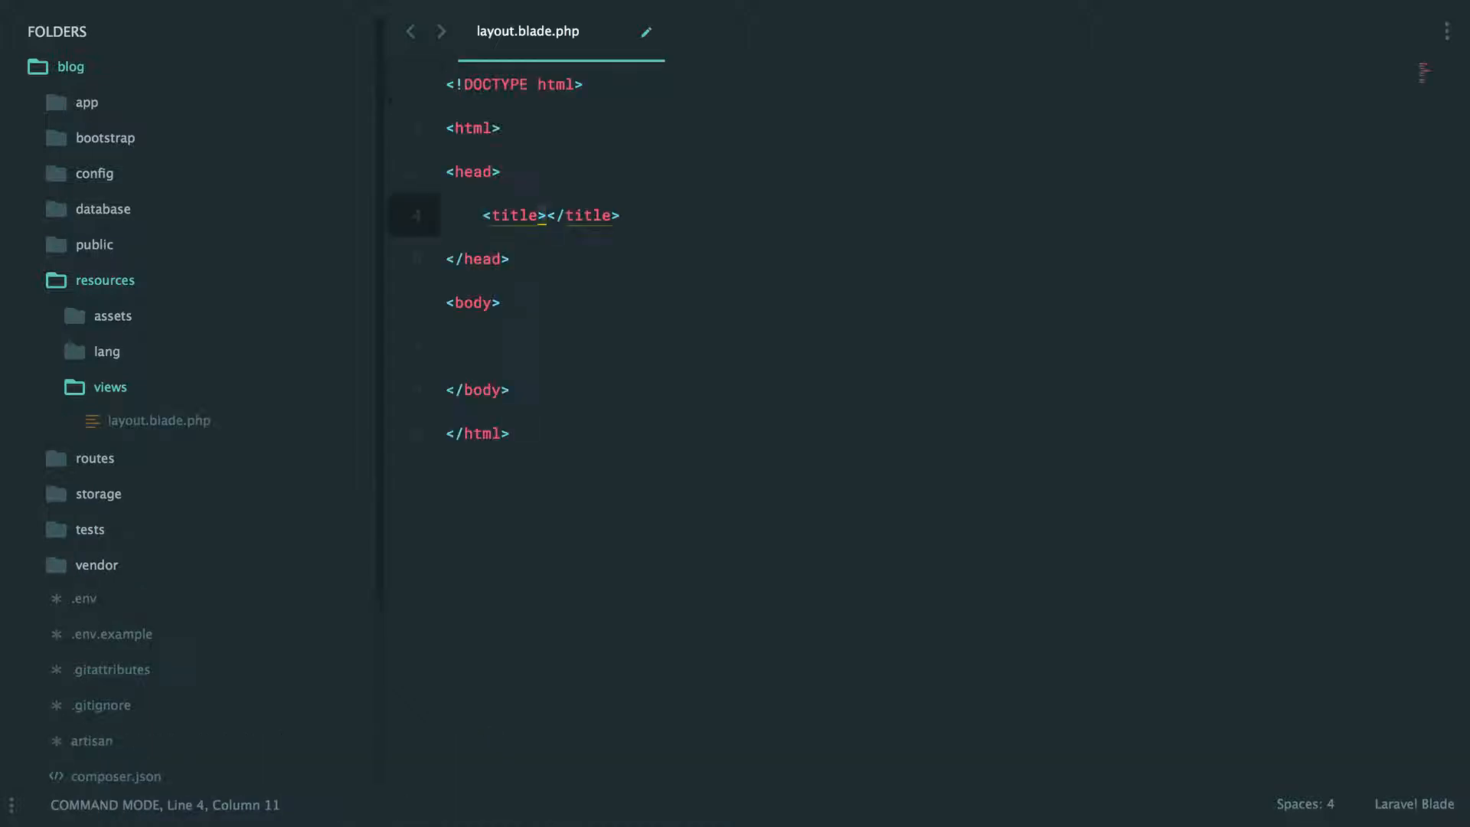
{"action": "type", "text": "aMy App"}
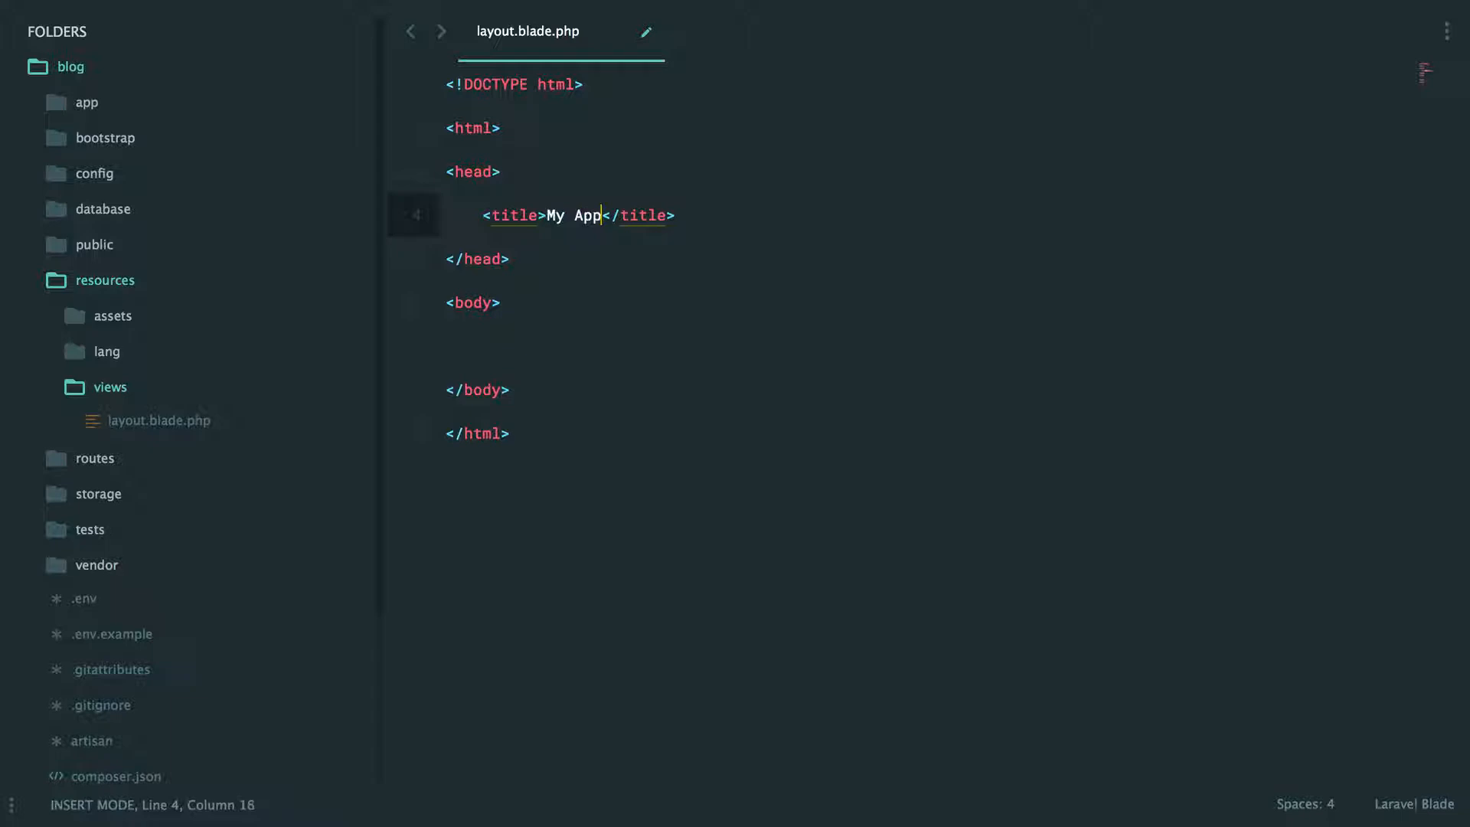
{"action": "type", "text": "lication"}
{"action": "key", "text": "Escape"}
{"action": "key", "text": "j"}
{"action": "key", "text": "j"}
{"action": "key", "text": "j"}
{"action": "key", "text": "S"}
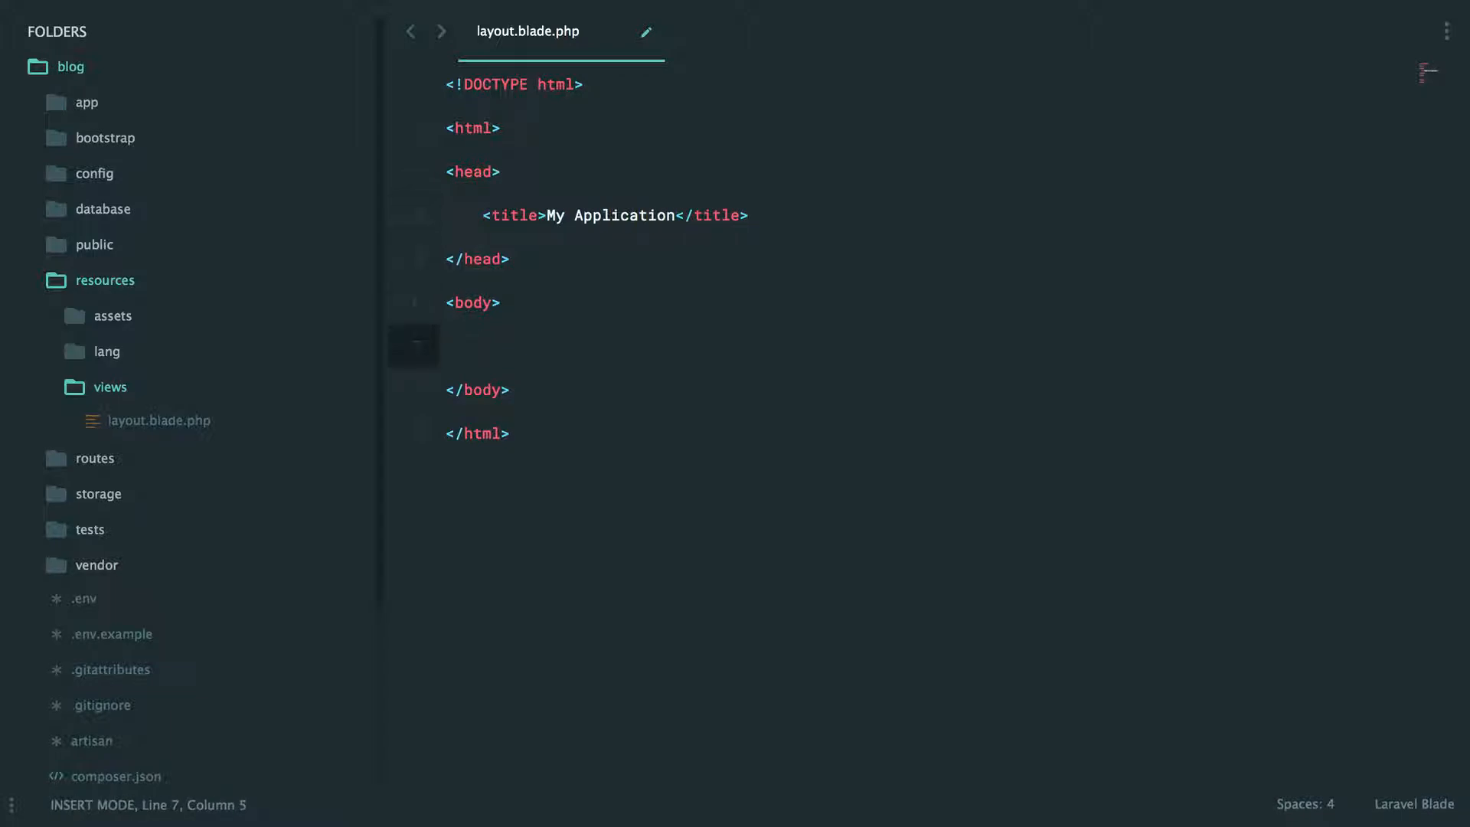
{"action": "type", "text": "@yield"}
{"action": "type", "text": "('content'"}
Review the yield directive, tidy stray lines below it and save layout.blade.php
{"action": "left_click_drag", "start_coordinate": [503, 347], "coordinate": [661, 365]}
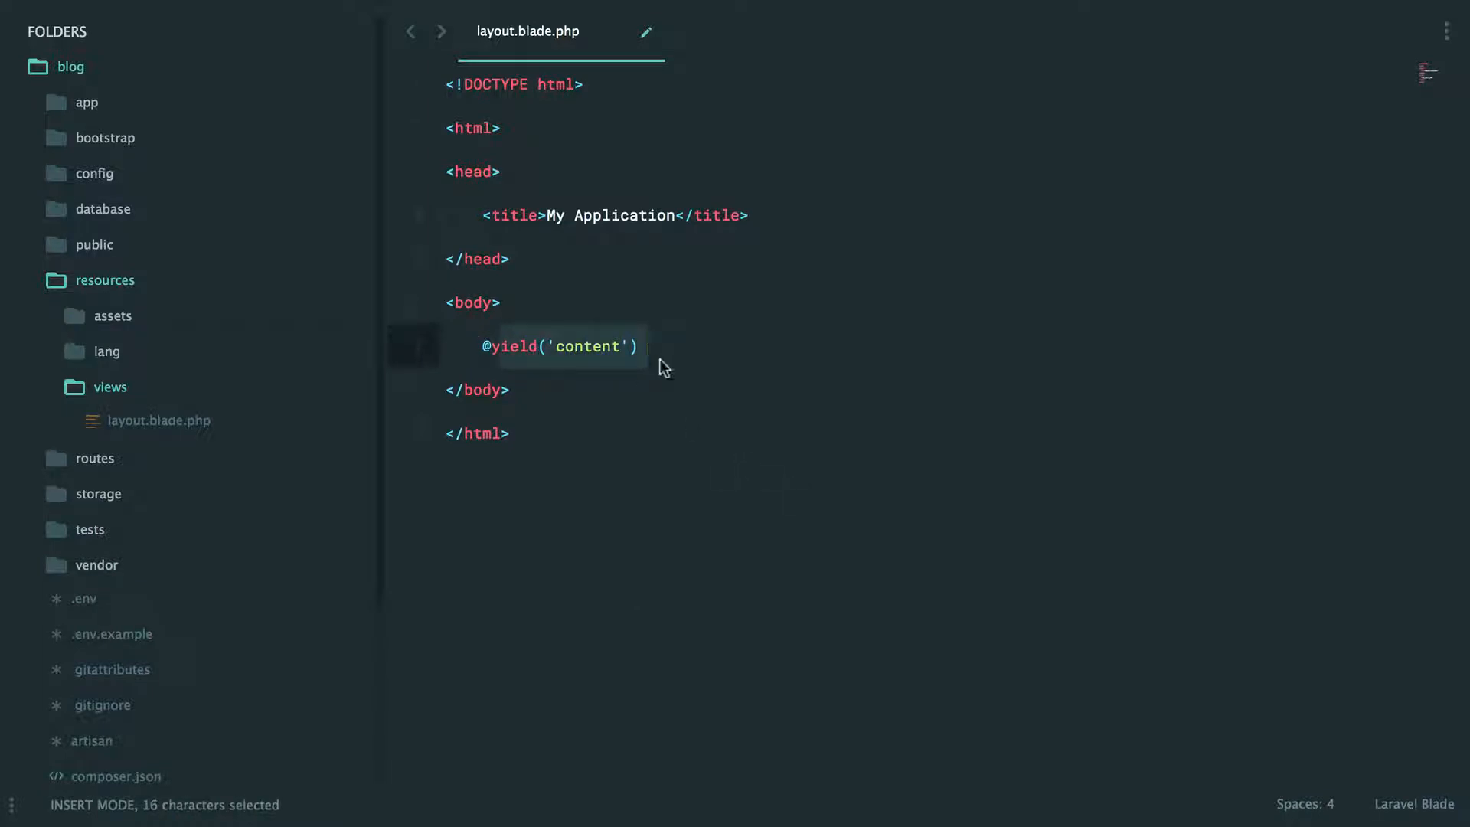
{"action": "left_click", "coordinate": [690, 362]}
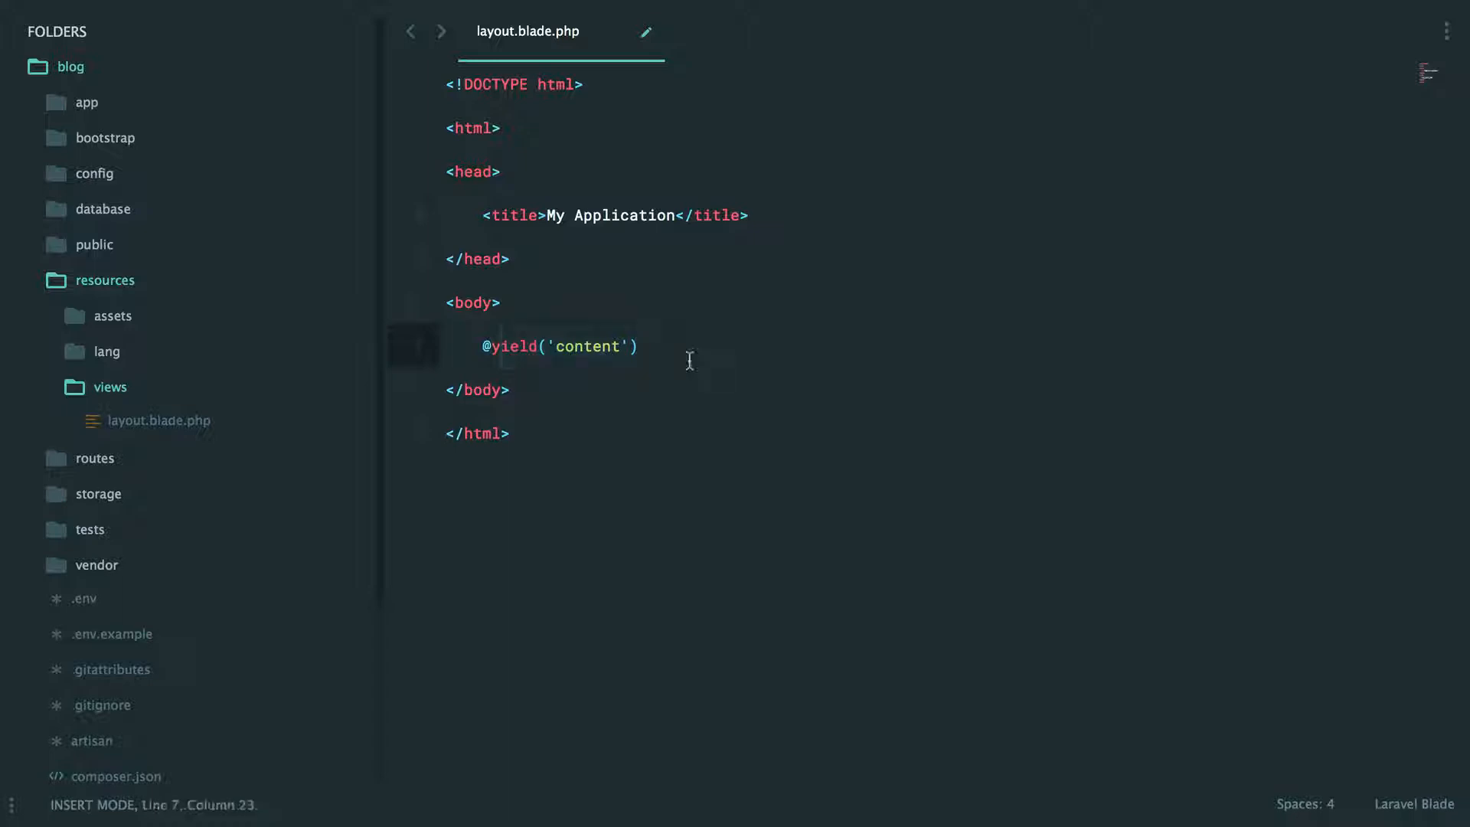
{"action": "left_click_drag", "start_coordinate": [758, 344], "coordinate": [482, 348]}
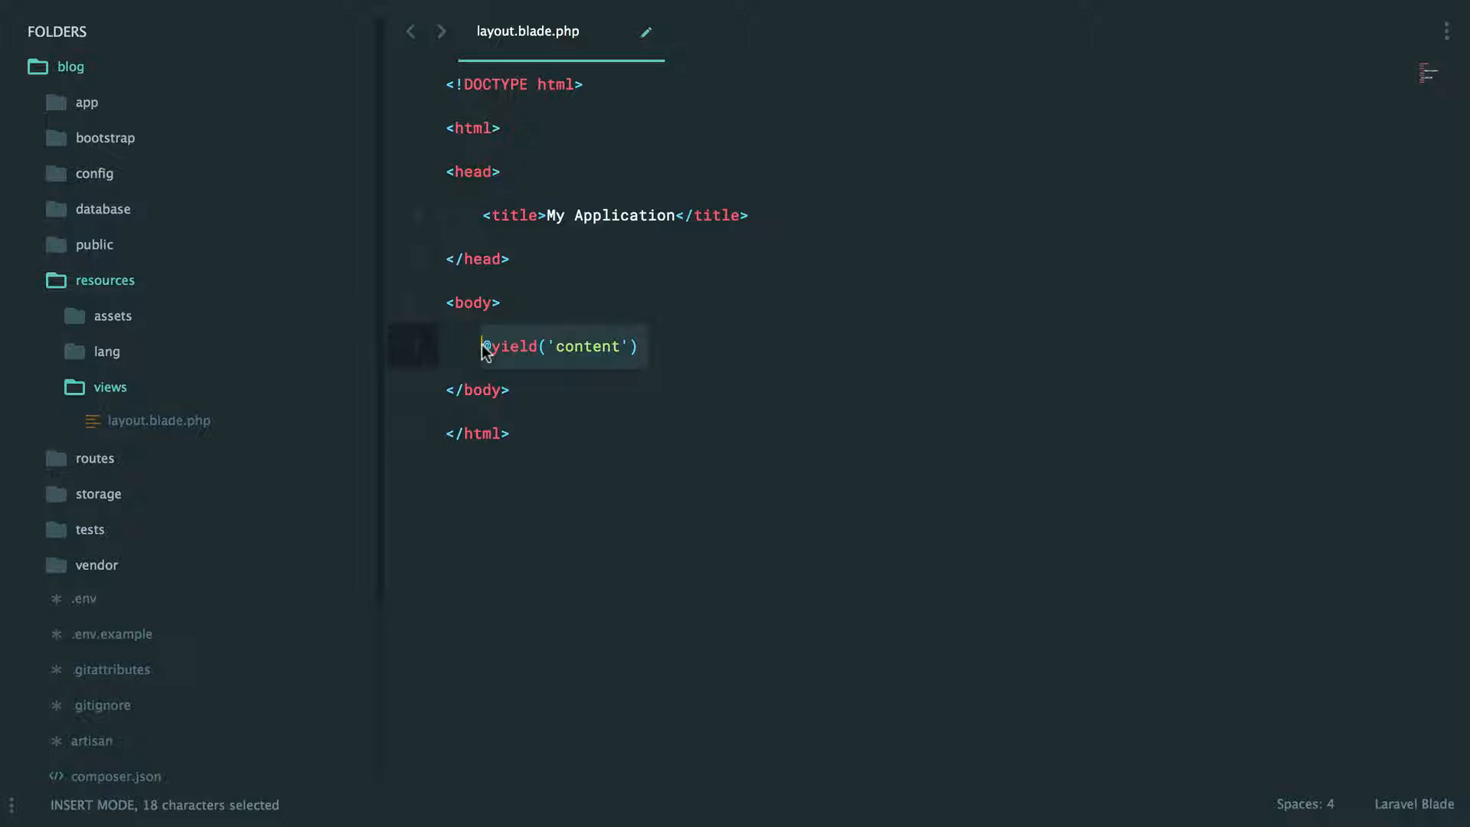
{"action": "left_click", "coordinate": [789, 223]}
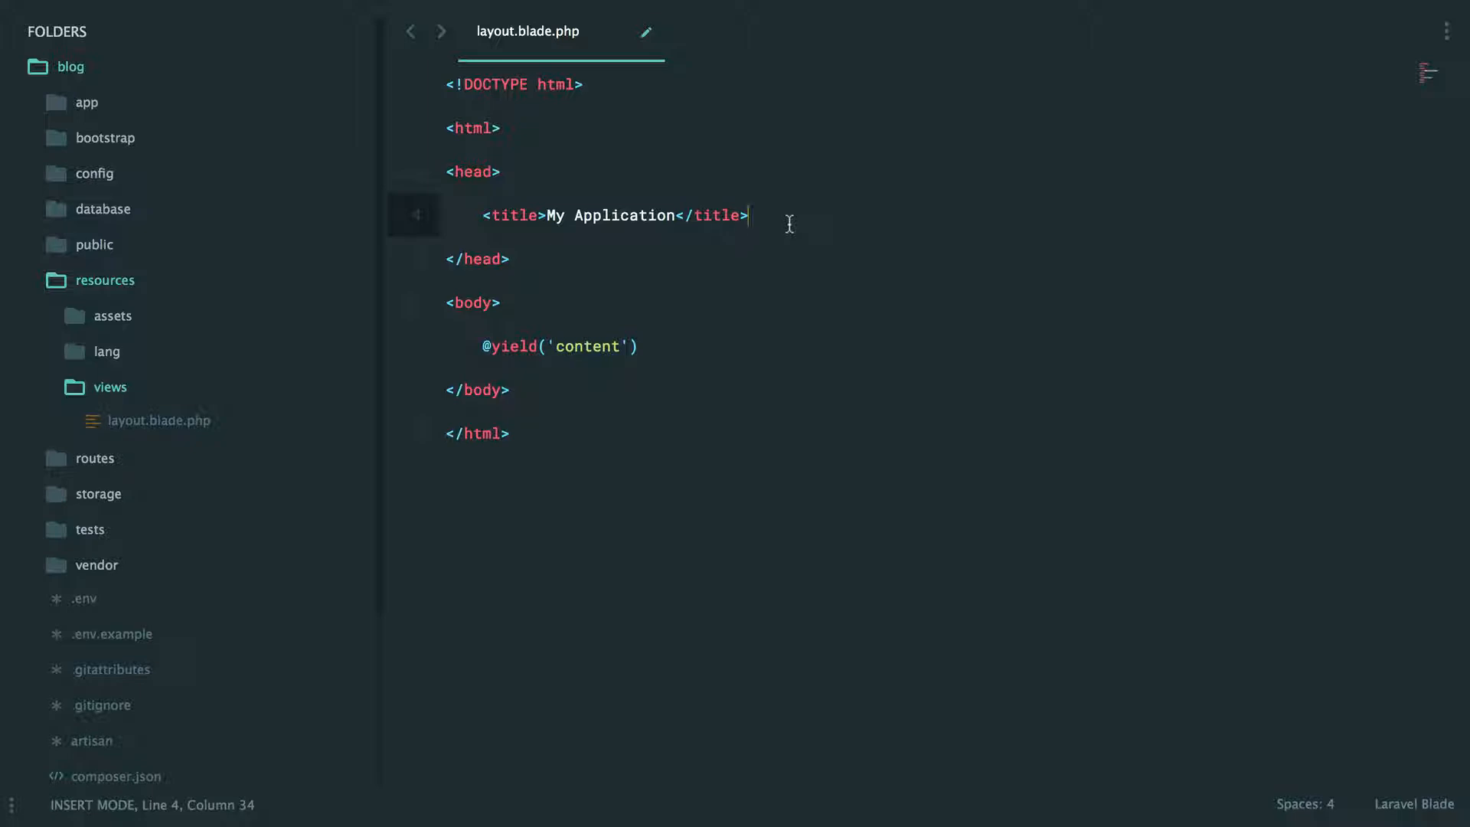
{"action": "left_click", "coordinate": [728, 357]}
{"action": "key", "text": "Return"}
{"action": "key", "text": "Return"}
{"action": "type", "text": "<"}
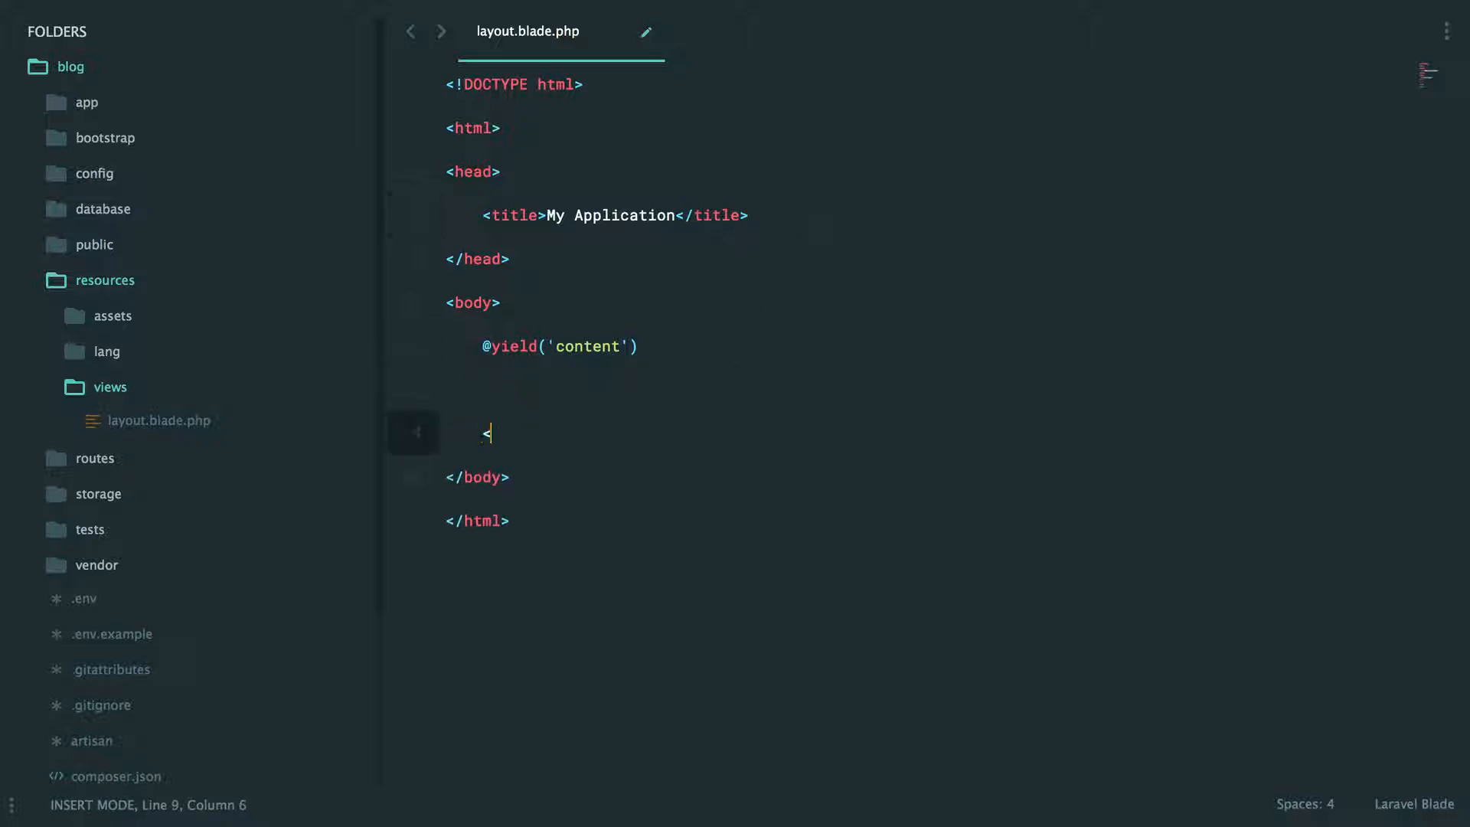
{"action": "key", "text": "BackSpace"}
{"action": "key", "text": "BackSpace"}
{"action": "key", "text": "BackSpace"}
{"action": "key", "text": "Delete"}
{"action": "key", "text": "ctrl+s"}
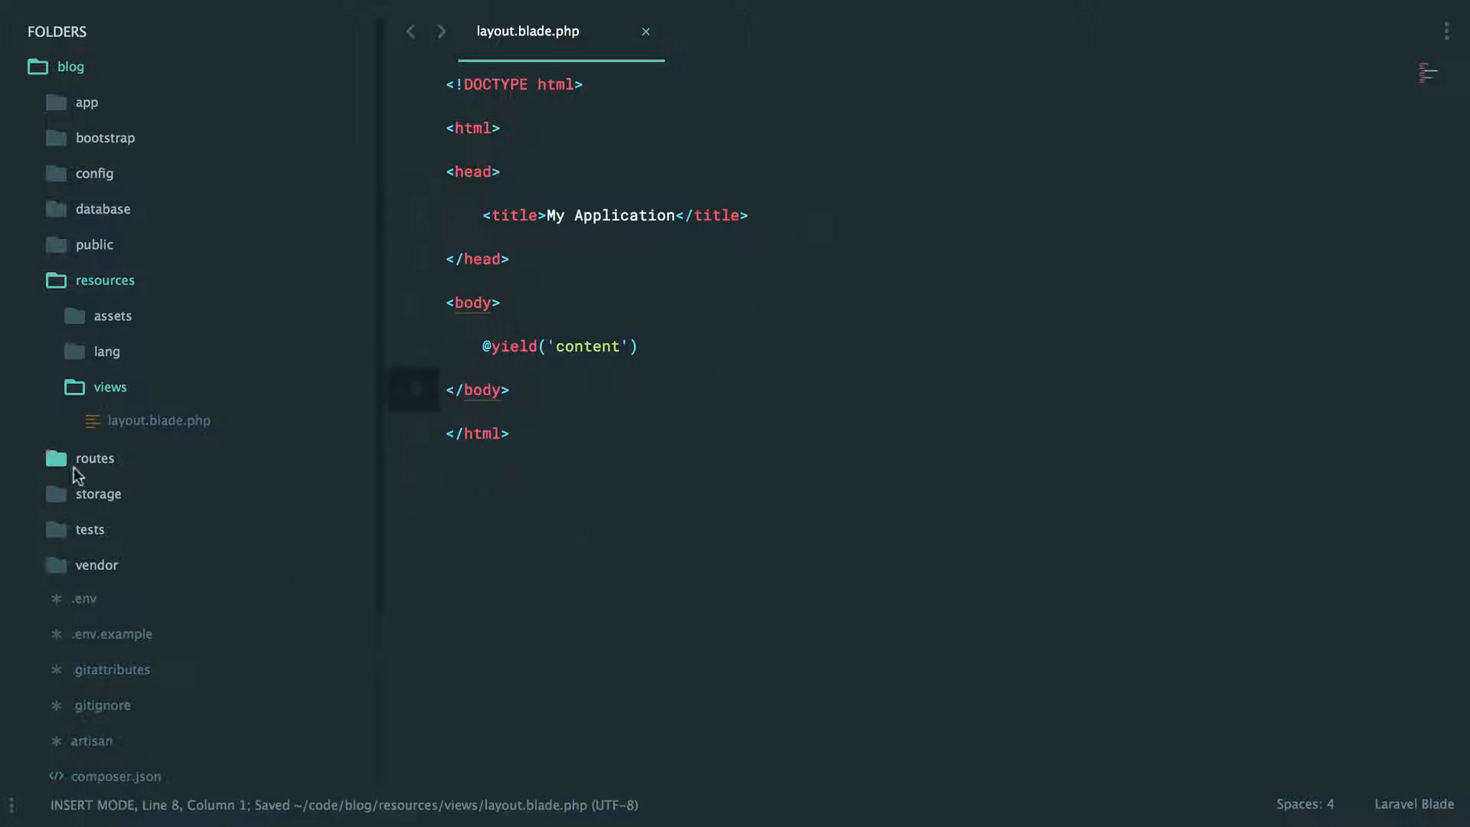
Remove the header comment and default welcome route from routes/web.php
{"action": "left_click", "coordinate": [81, 462]}
{"action": "left_click", "coordinate": [143, 607]}
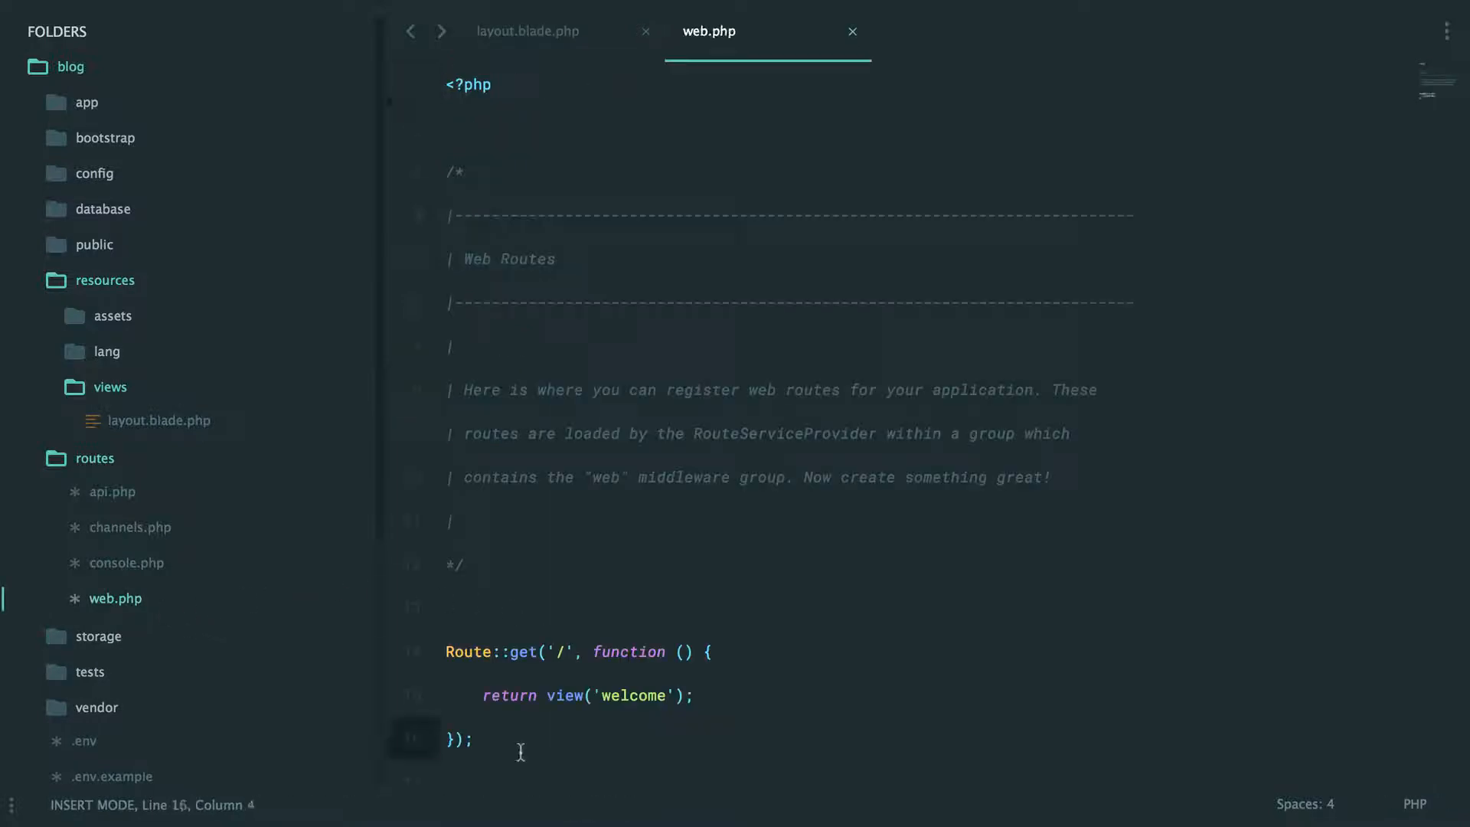
{"action": "left_click_drag", "start_coordinate": [516, 747], "coordinate": [508, 651]}
{"action": "left_click_drag", "start_coordinate": [513, 560], "coordinate": [411, 170]}
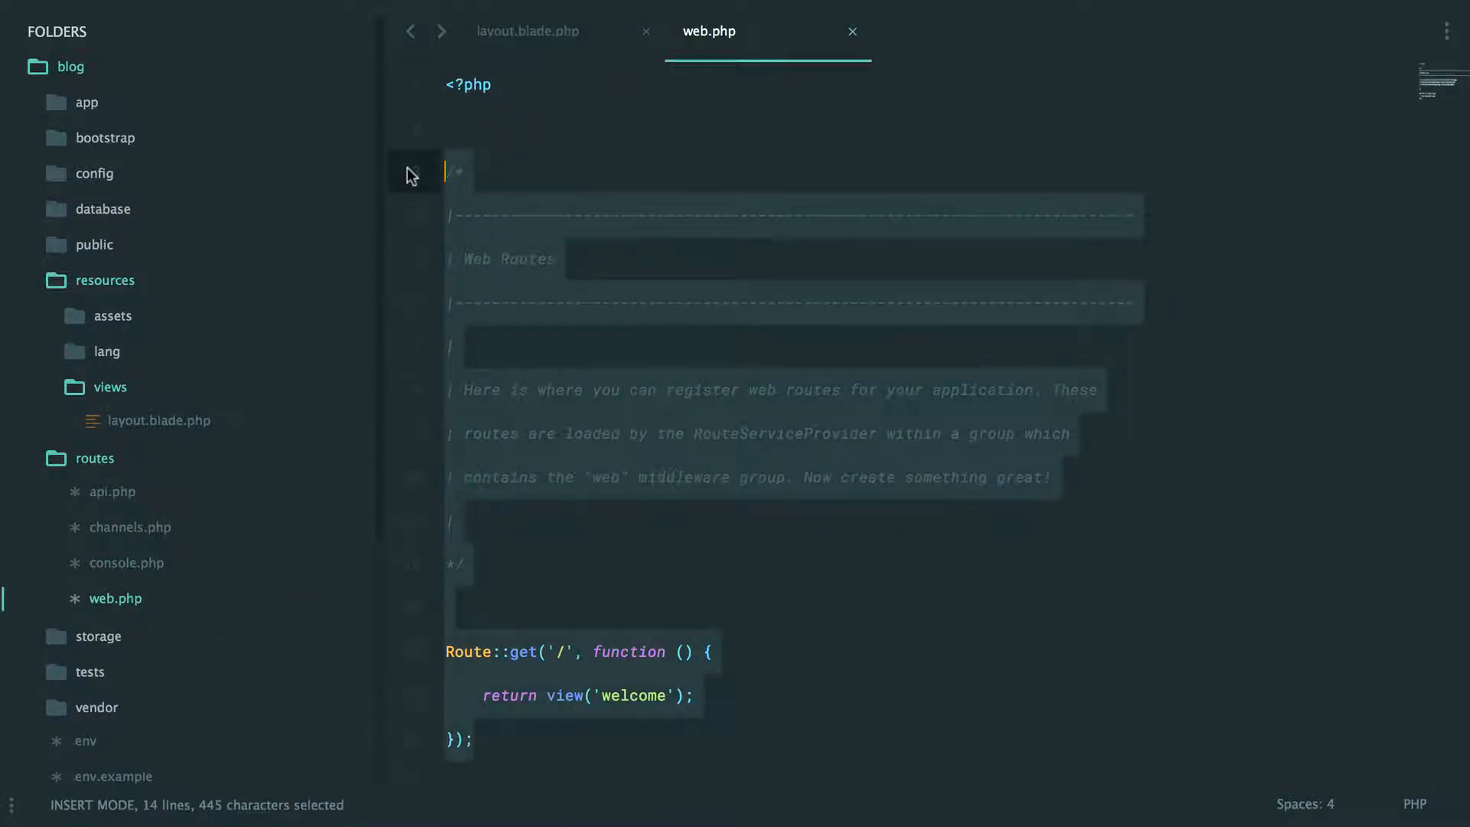
{"action": "key", "text": "ctrl+x"}
{"action": "type", "text": "Ro"}
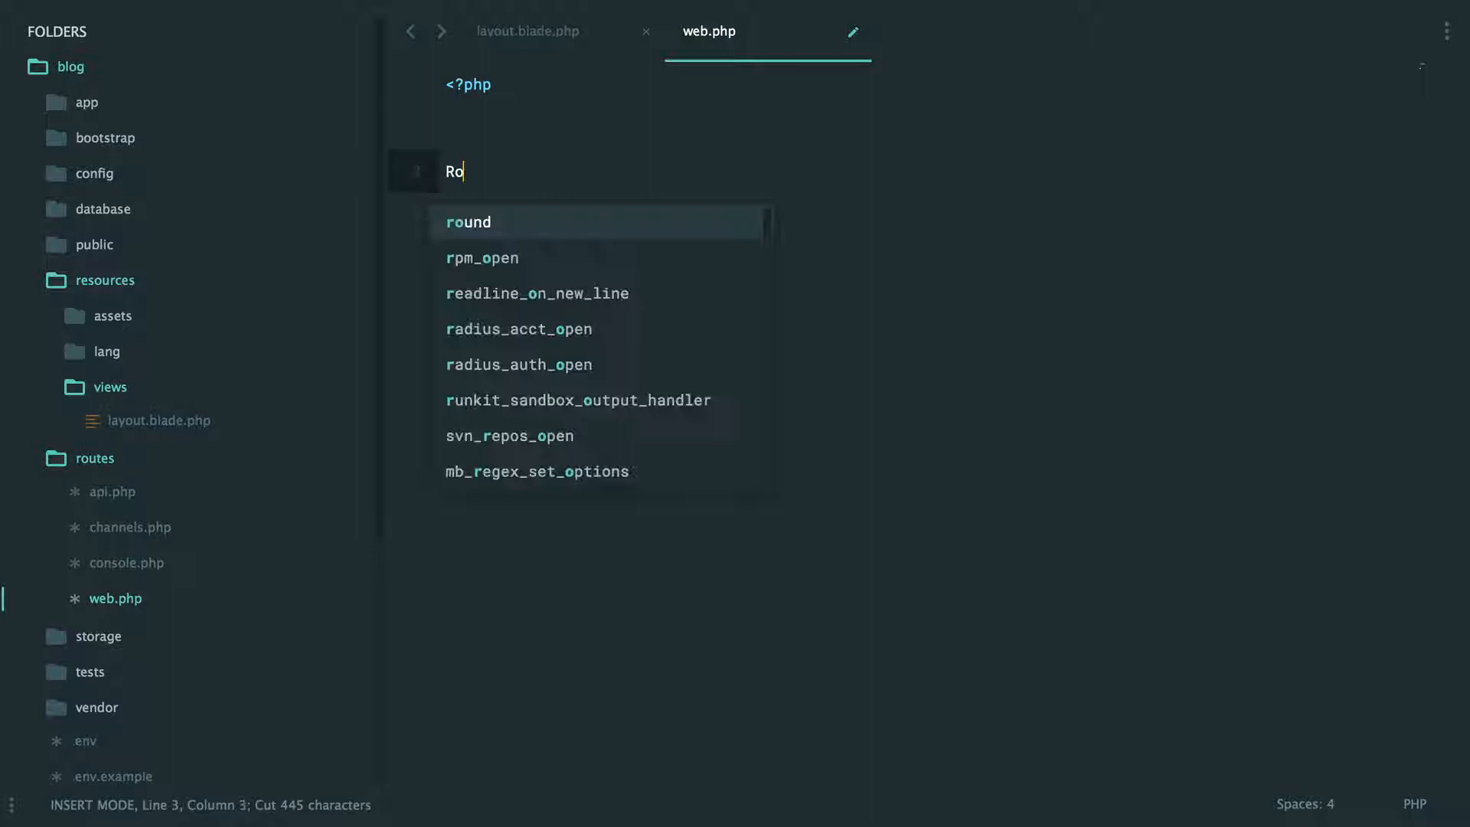
{"action": "type", "text": "ute::"}
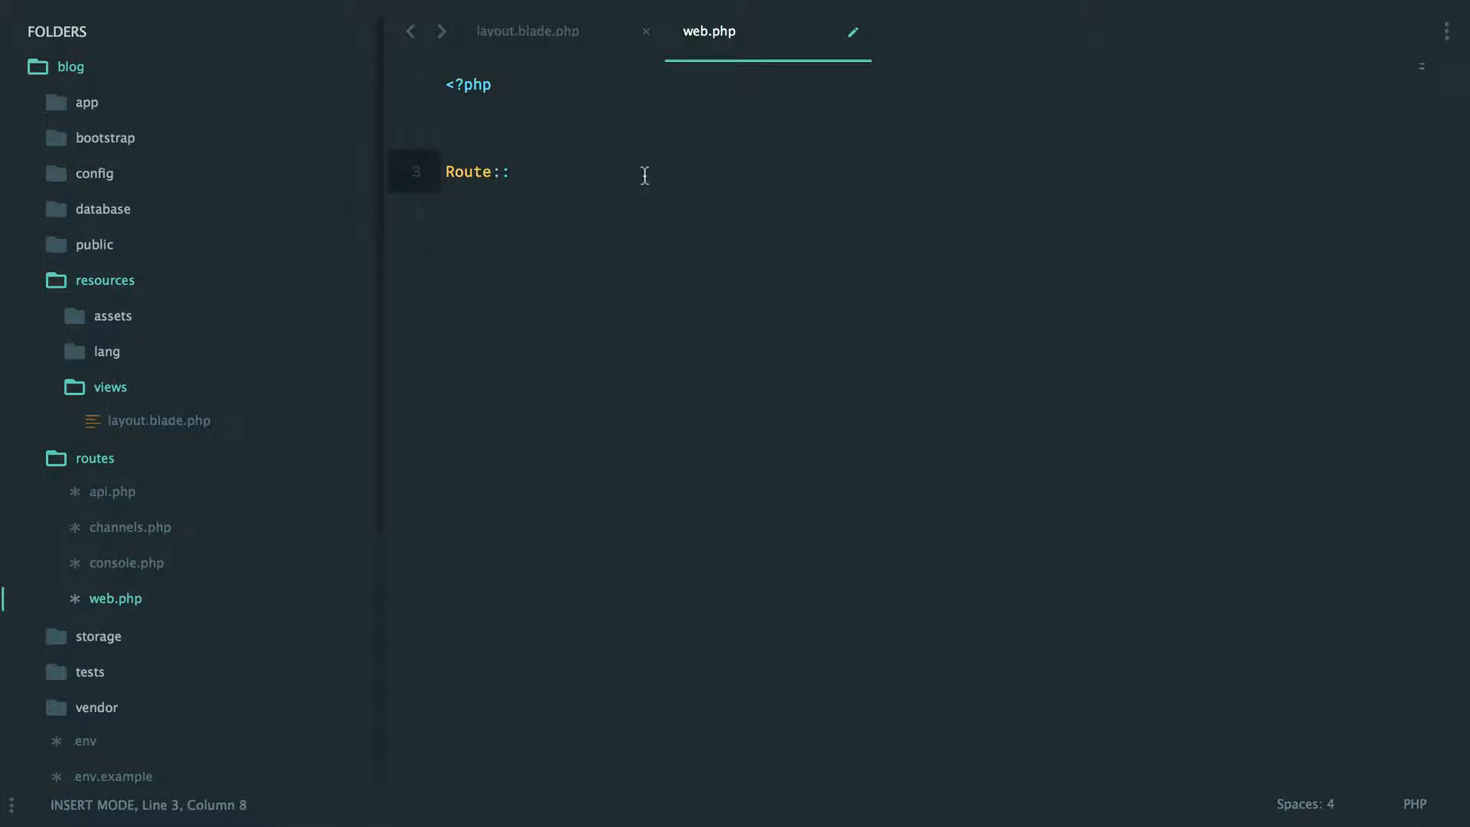
{"action": "type", "text": "ge"}
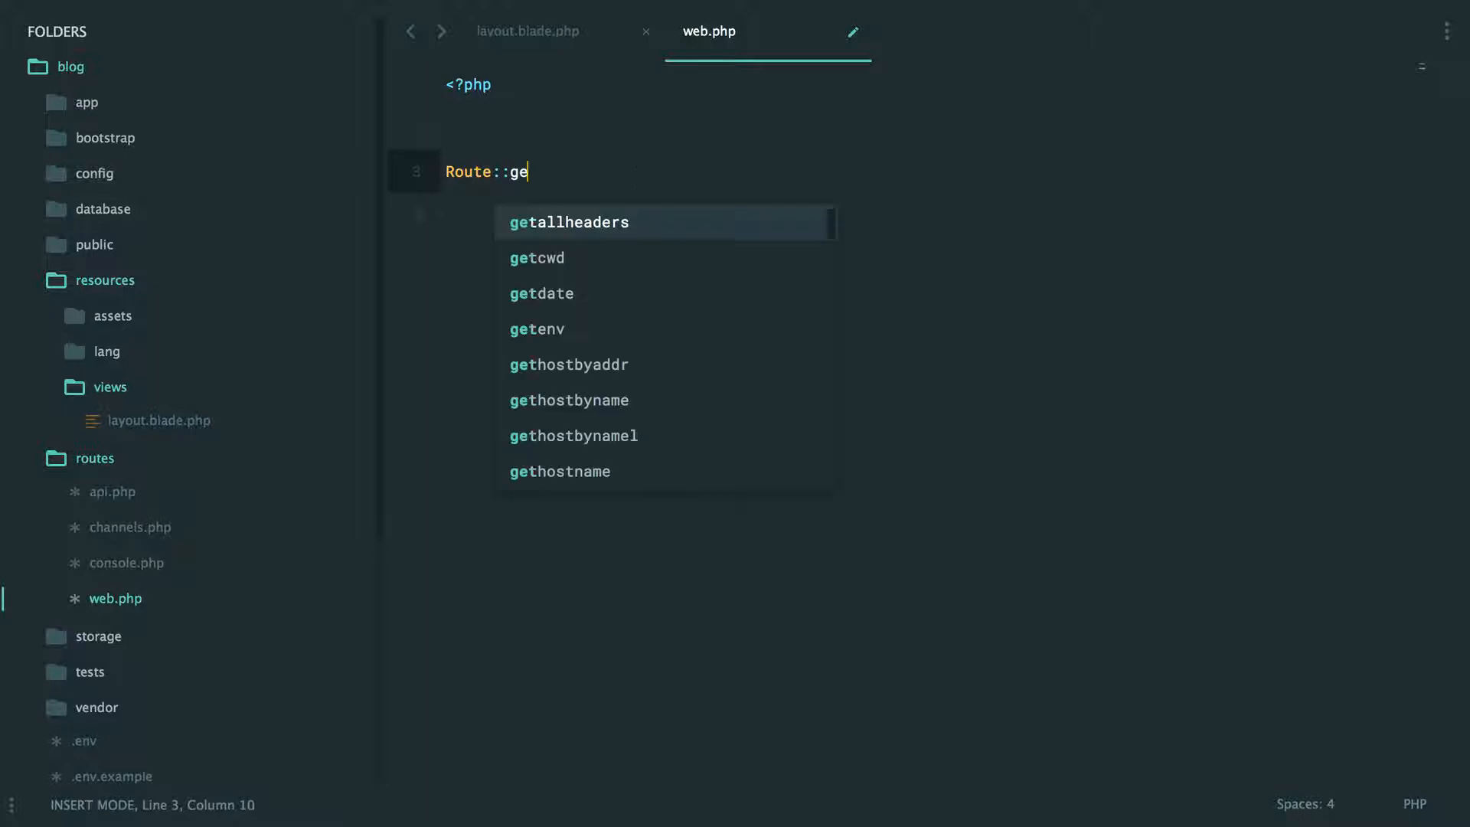
{"action": "type", "text": "t('"}
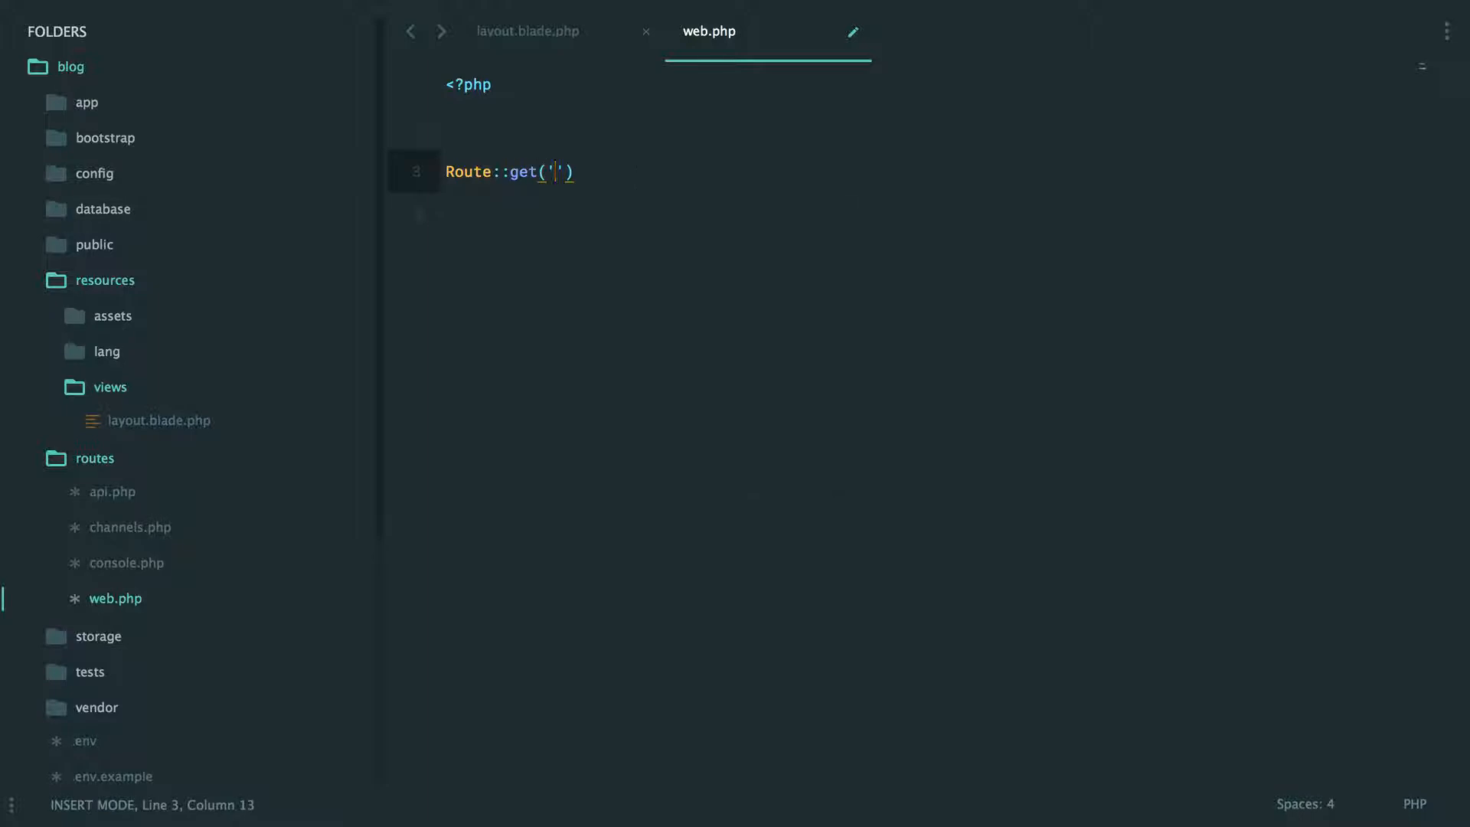
{"action": "type", "text": "/', 'P"}
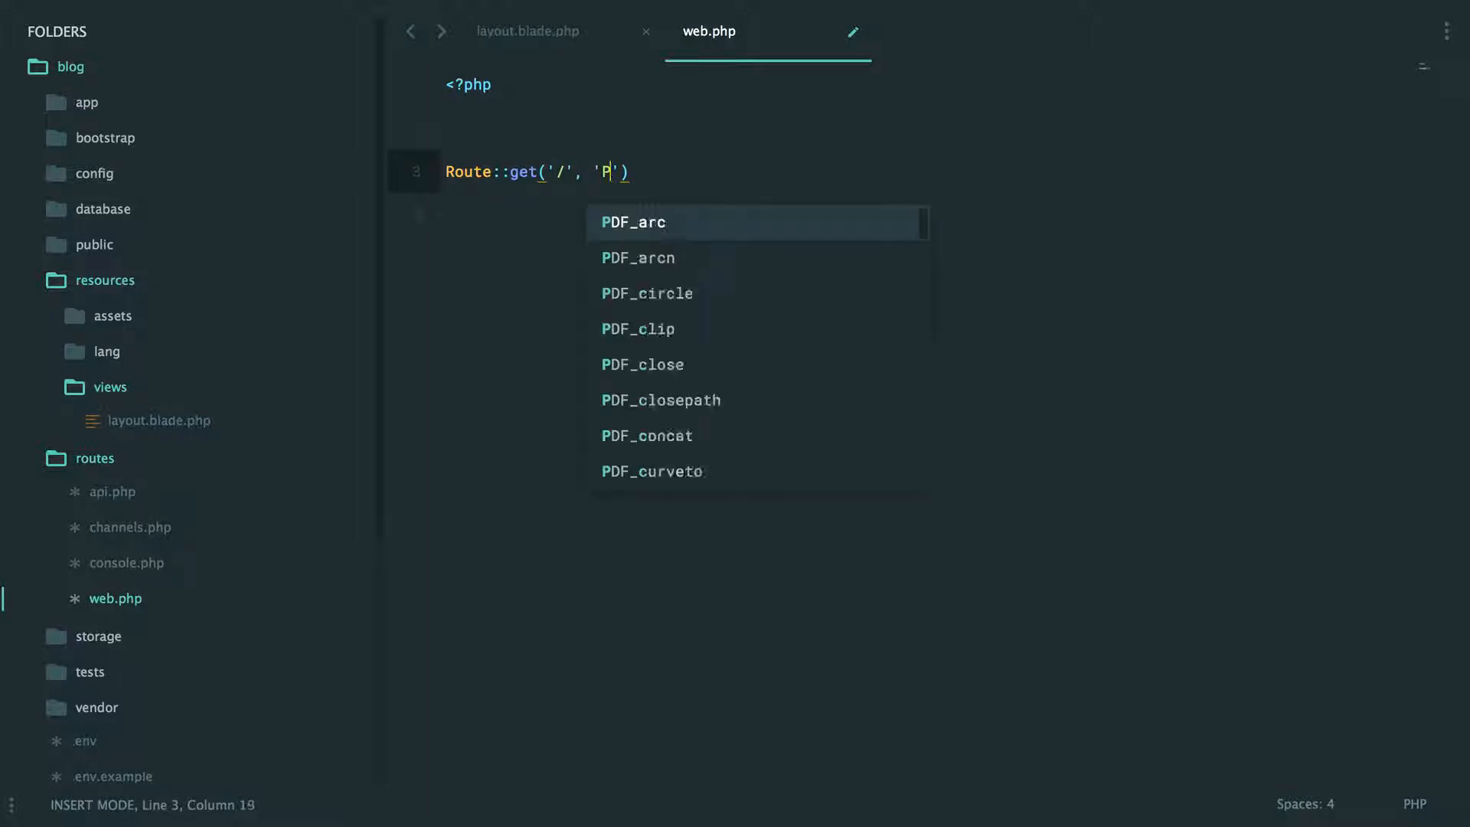
{"action": "type", "text": "ostsController"}
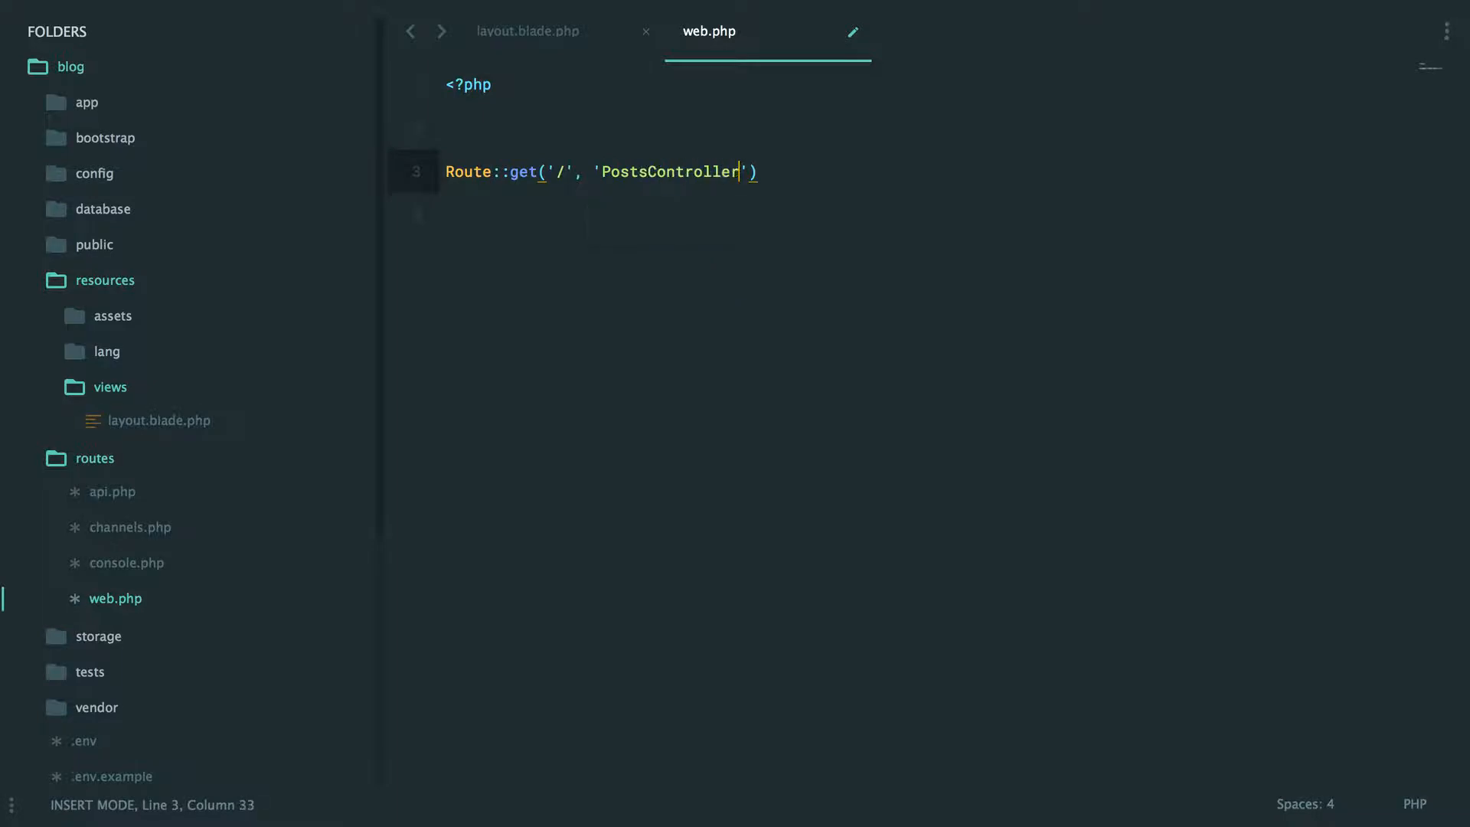
{"action": "type", "text": "@"}
{"action": "type", "text": "index"}
Route '/' to PostsController@index and save web.php
{"action": "key", "text": "End"}
{"action": "type", "text": ";"}
{"action": "key", "text": "ctrl+s"}
Add comments naming PostsController, the Post Eloquent model and the create_posts_table migration
{"action": "key", "text": "Return"}
{"action": "key", "text": "Return"}
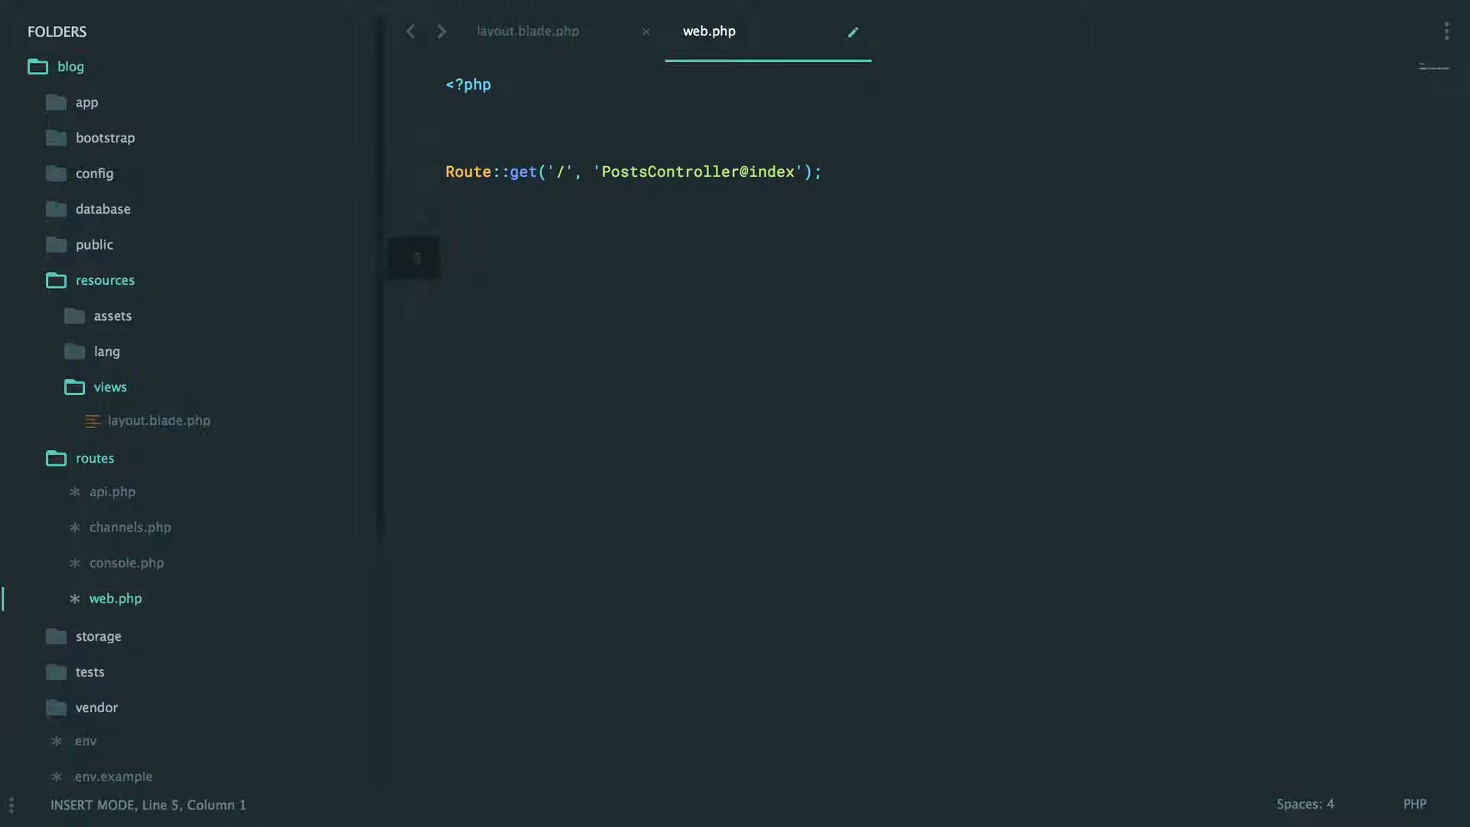
{"action": "type", "text": "contr"}
{"action": "type", "text": "oller"}
{"action": "key", "text": "Return"}
{"action": "type", "text": "// "}
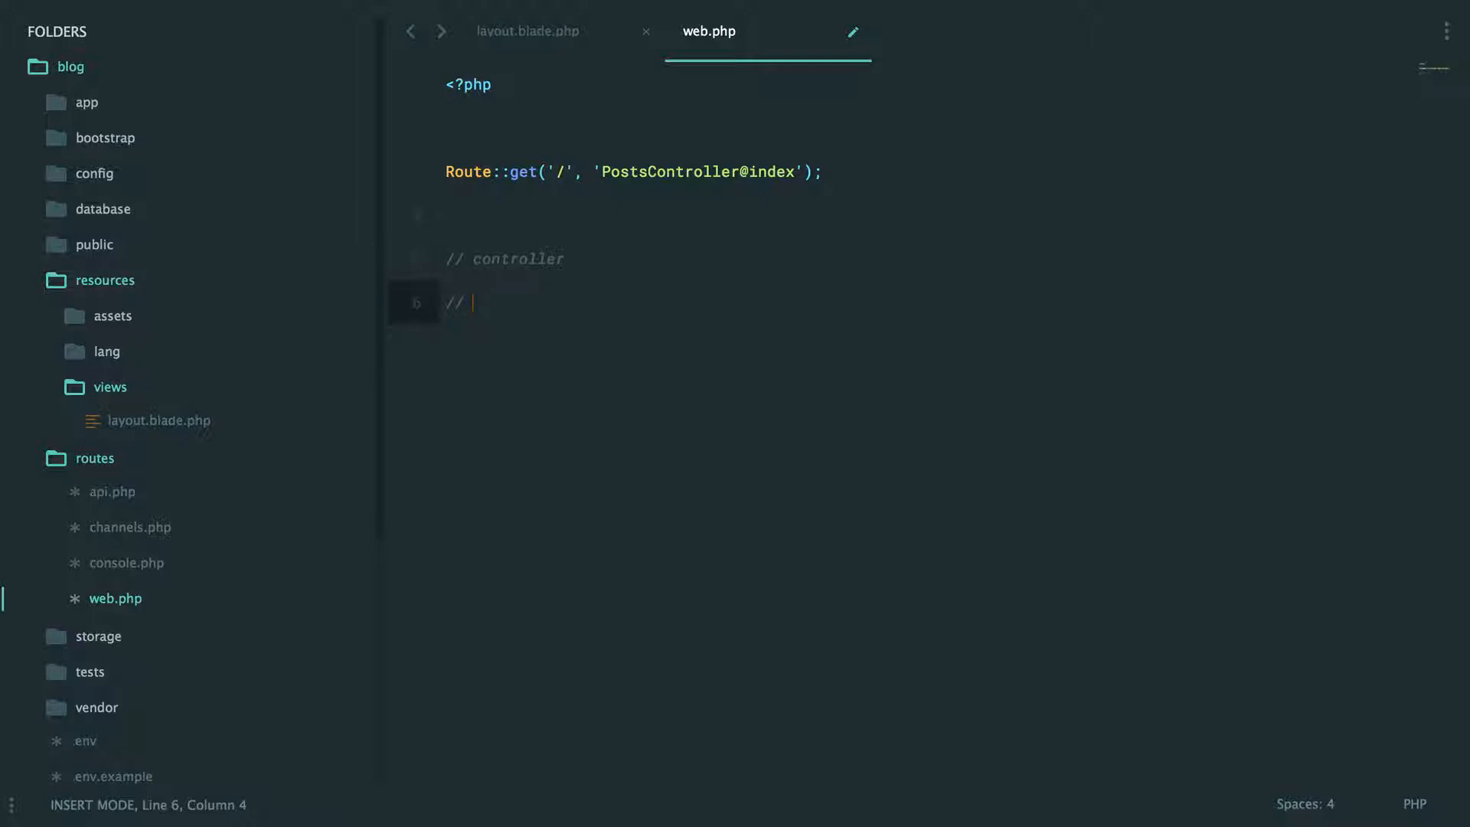
{"action": "type", "text": "Eloquent model"}
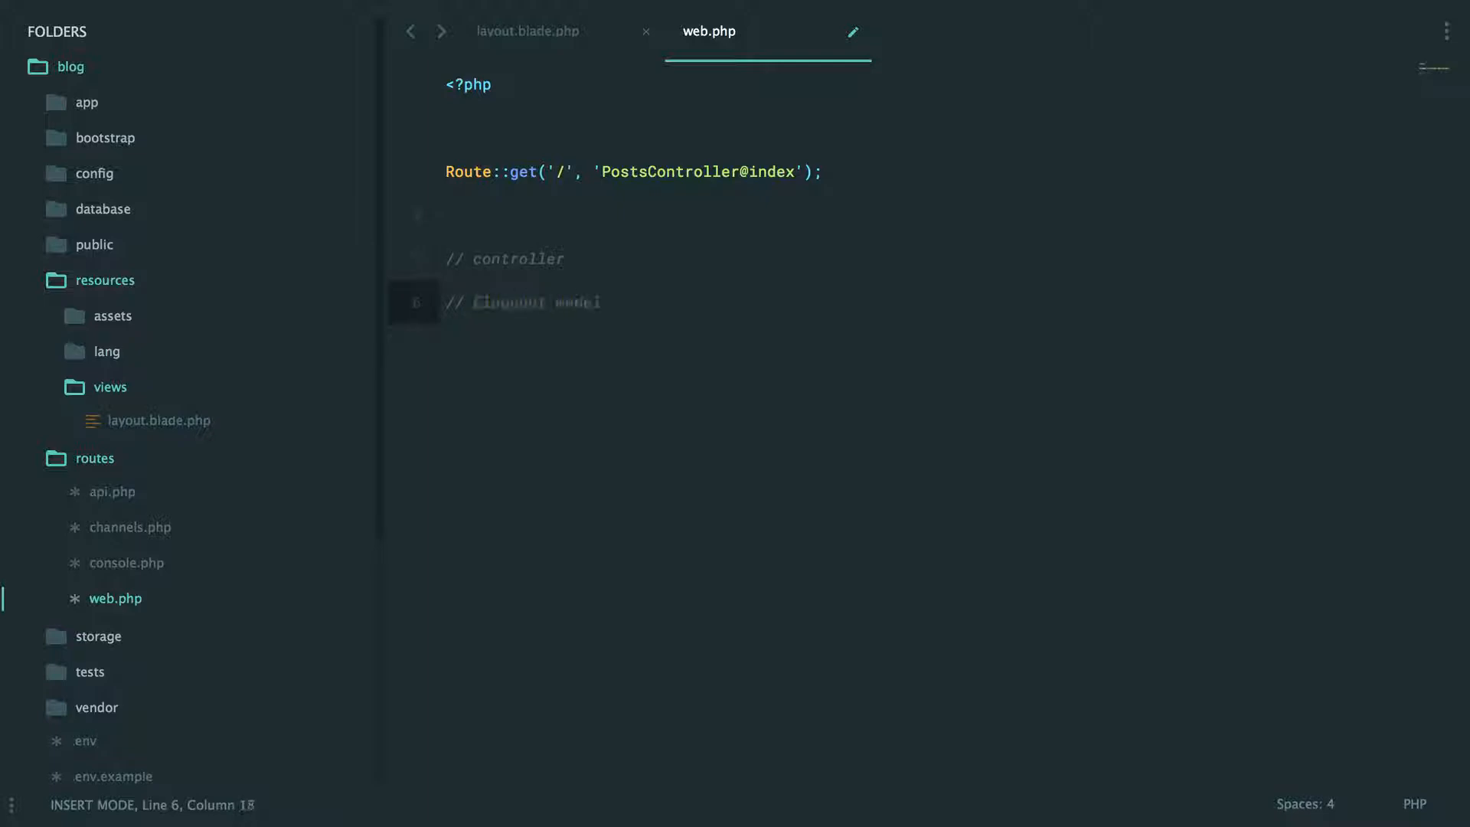
{"action": "key", "text": "Return"}
{"action": "type", "text": "// vigration "}
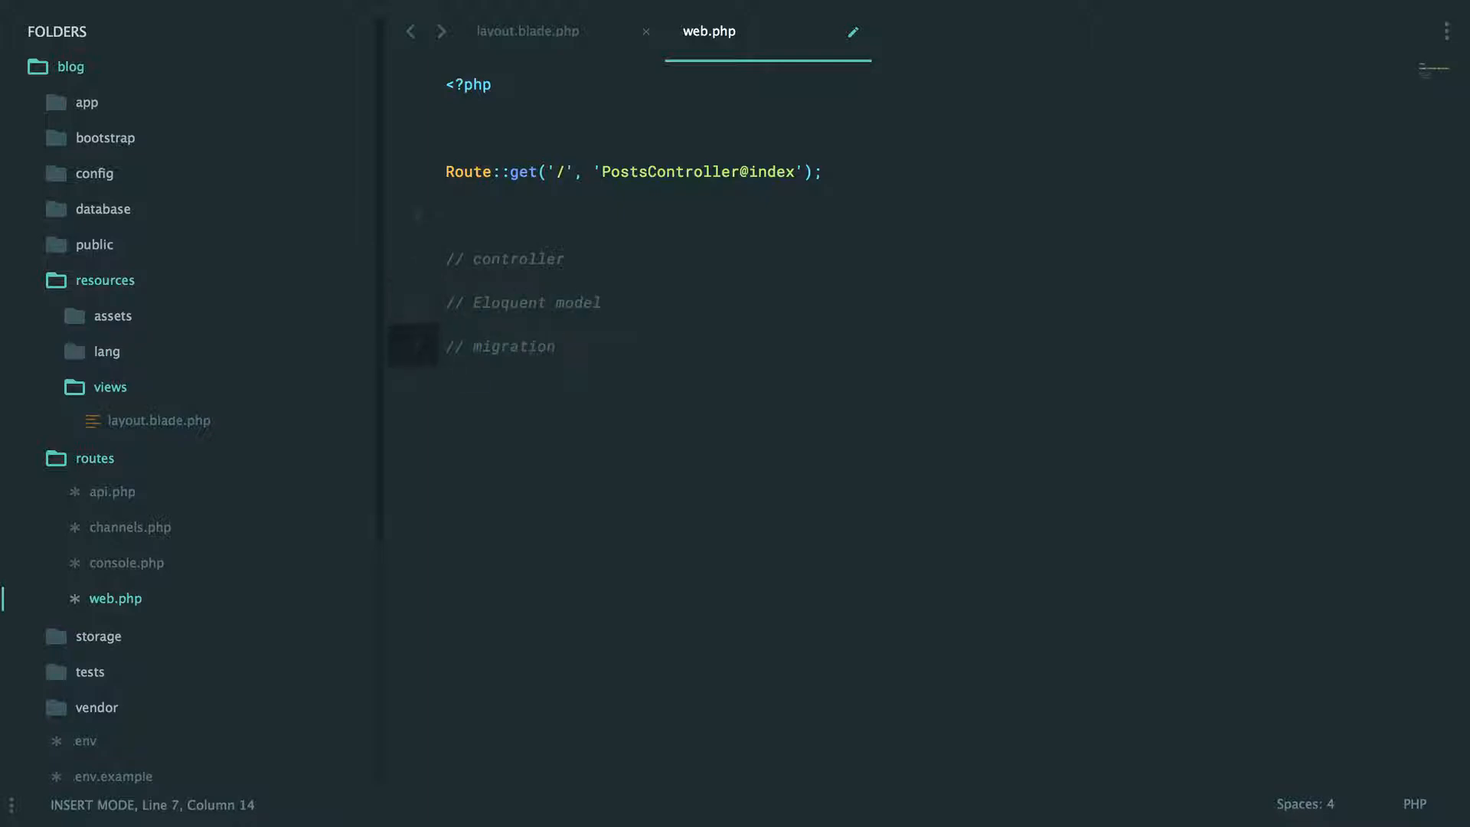
{"action": "type", "text": "=> create_post"}
{"action": "type", "text": "s_table"}
{"action": "left_click", "coordinate": [673, 307]}
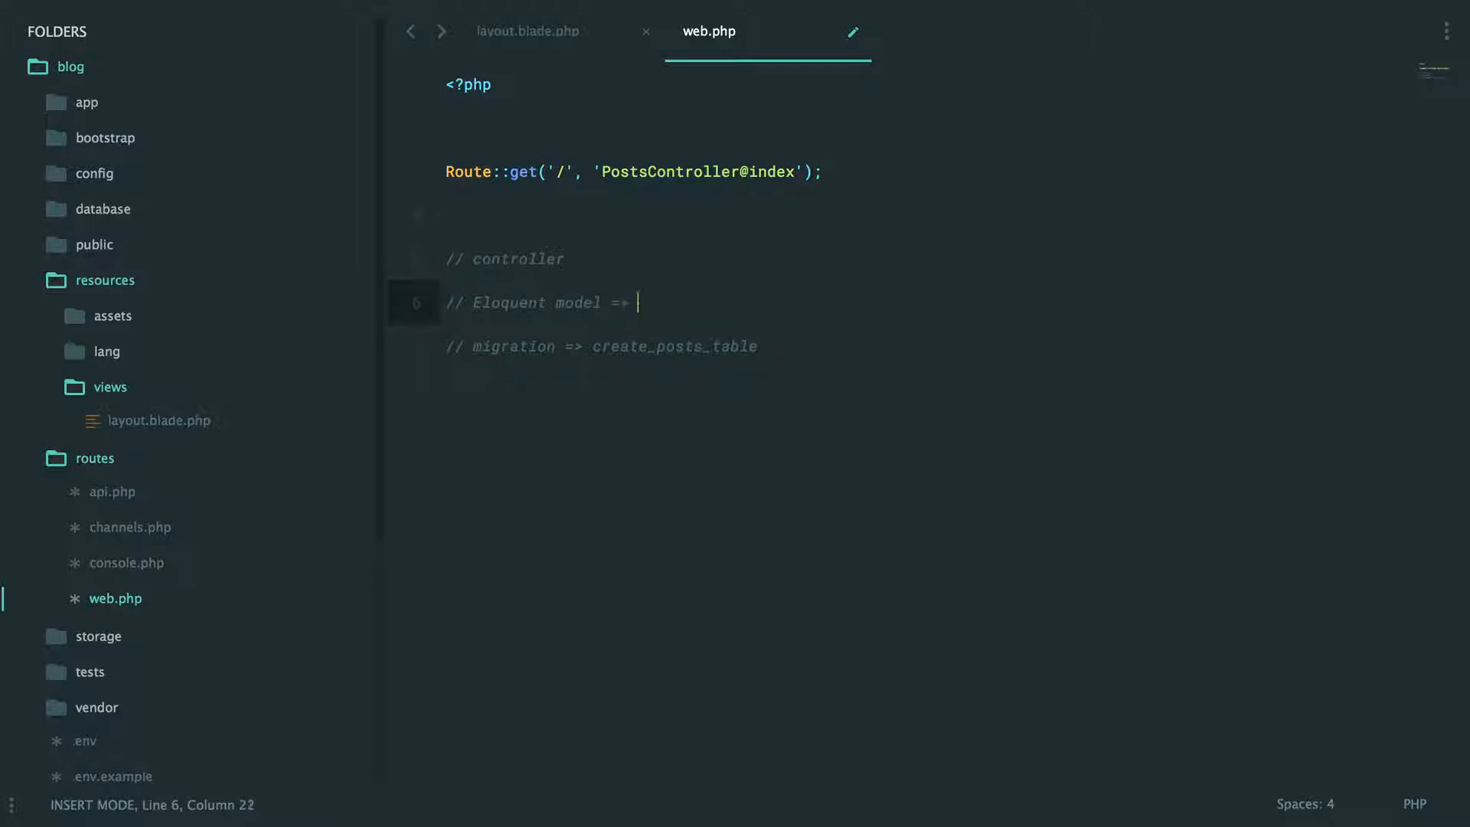
{"action": "type", "text": "ost"}
{"action": "left_click", "coordinate": [633, 262]}
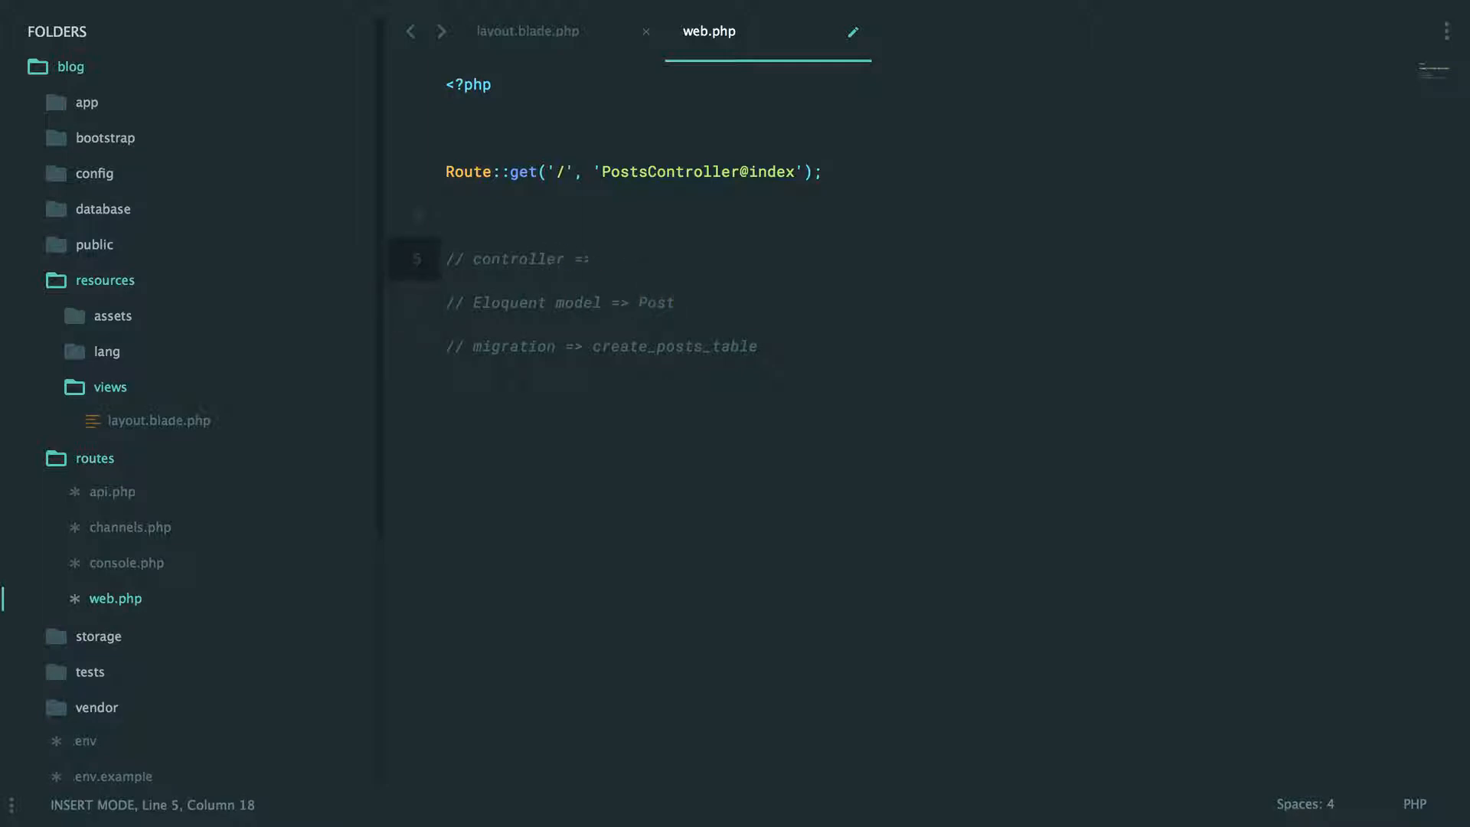
{"action": "type", "text": "PostsCon"}
{"action": "type", "text": "troller"}
{"action": "key", "text": "Left"}
{"action": "key", "text": "Left"}
{"action": "key", "text": "Left"}
{"action": "key", "text": "BackSpace"}
{"action": "key", "text": "ctrl+z"}
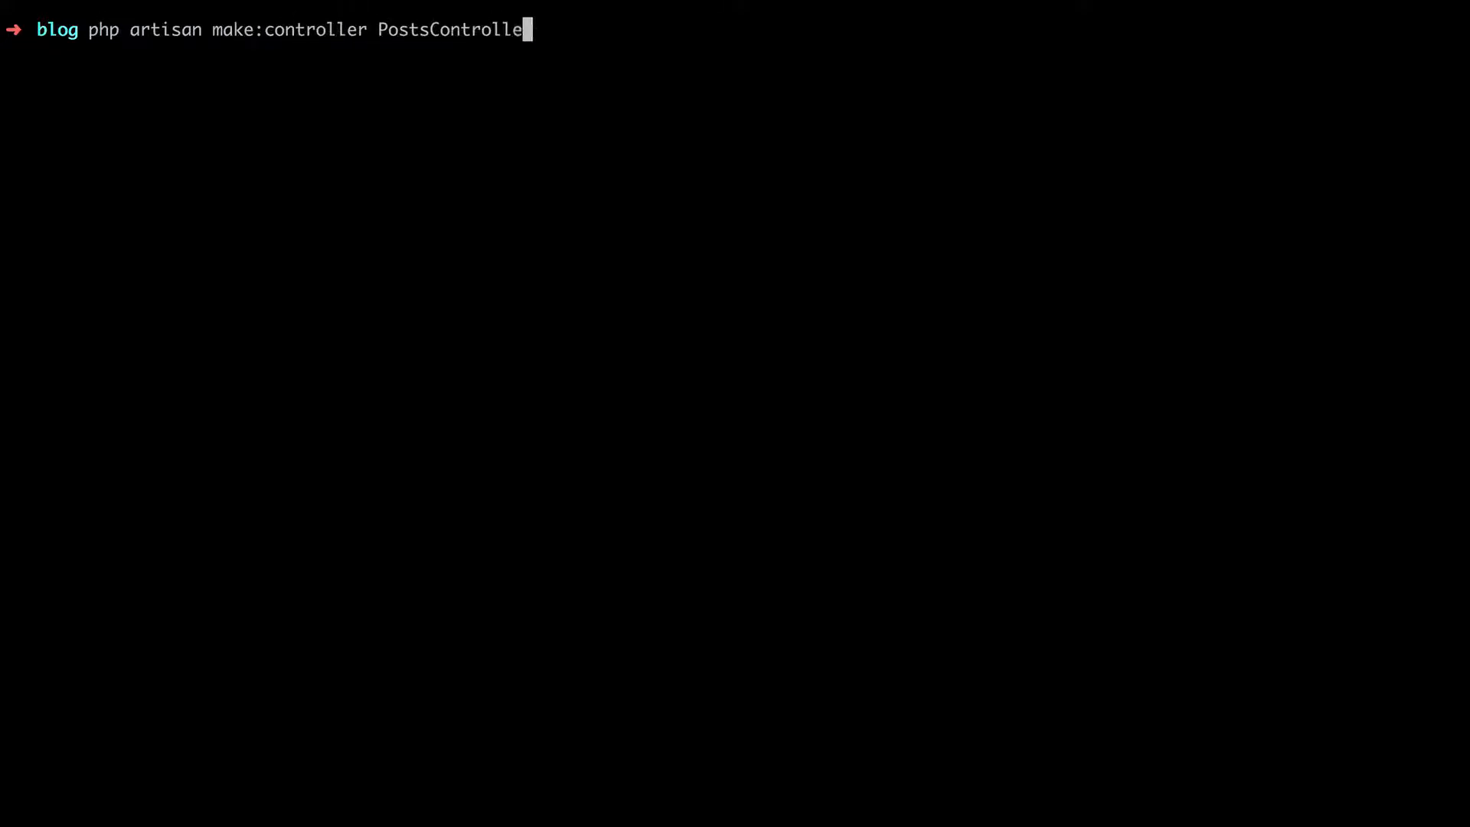
{"action": "type", "text": "r"}
Run artisan make:controller PostsController, make:model Post, make:migration create_posts_table, then help make:model
{"action": "key", "text": "ctrl+c"}
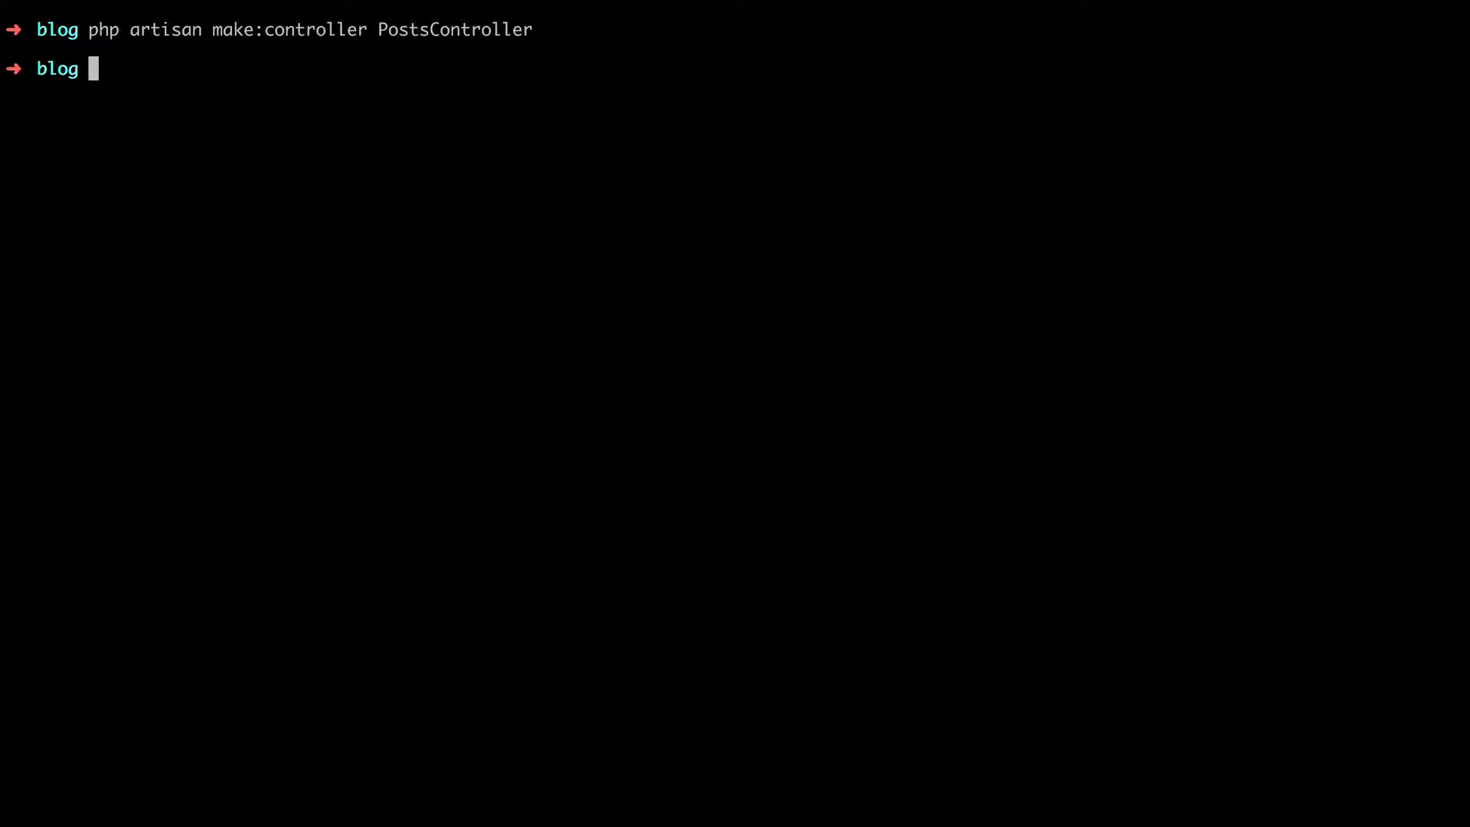
{"action": "type", "text": "php artisan make:mode"}
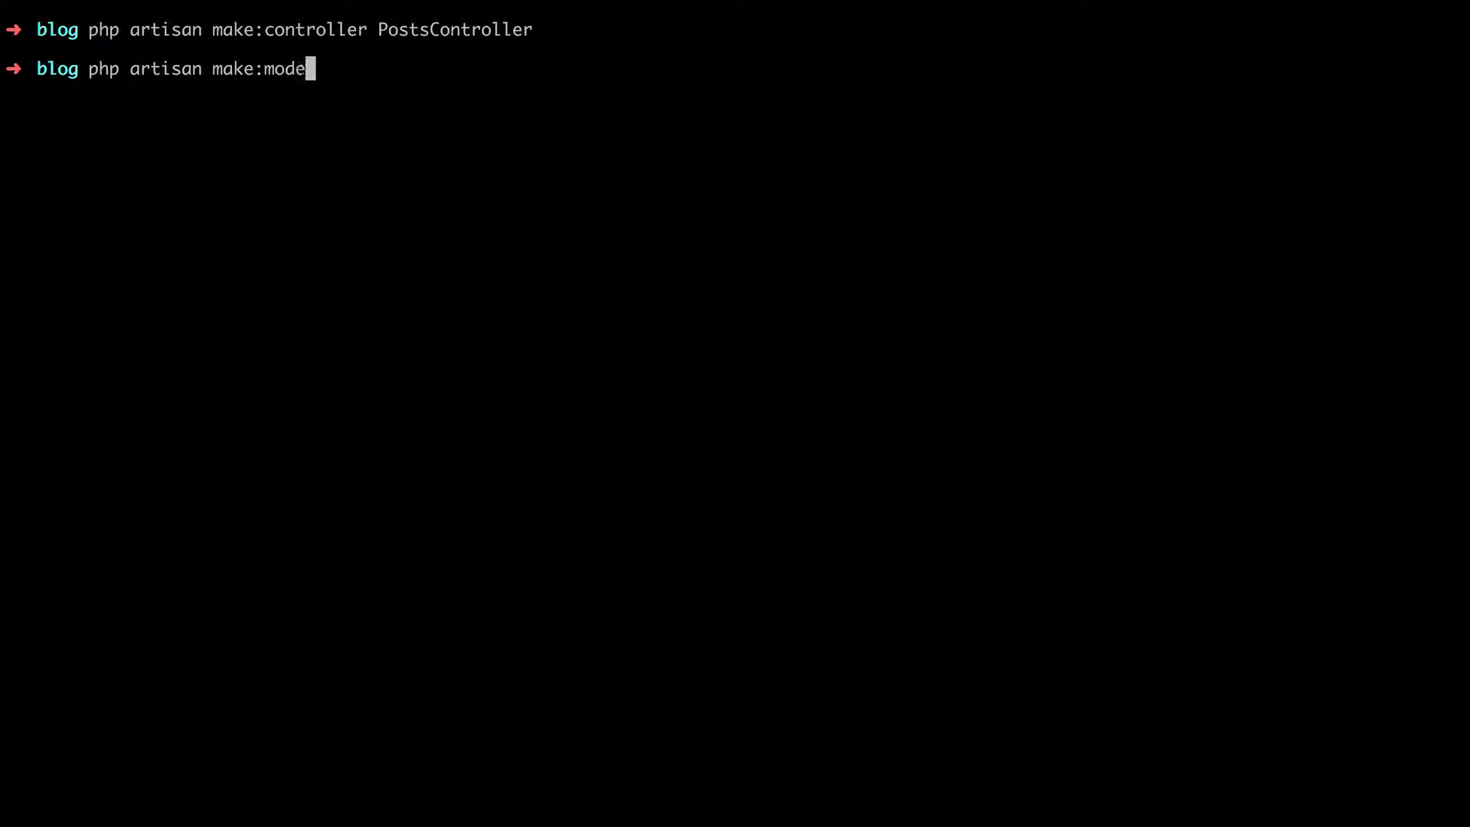
{"action": "type", "text": "l Post"}
{"action": "key", "text": "ctrl+c"}
{"action": "type", "text": "php artisan "}
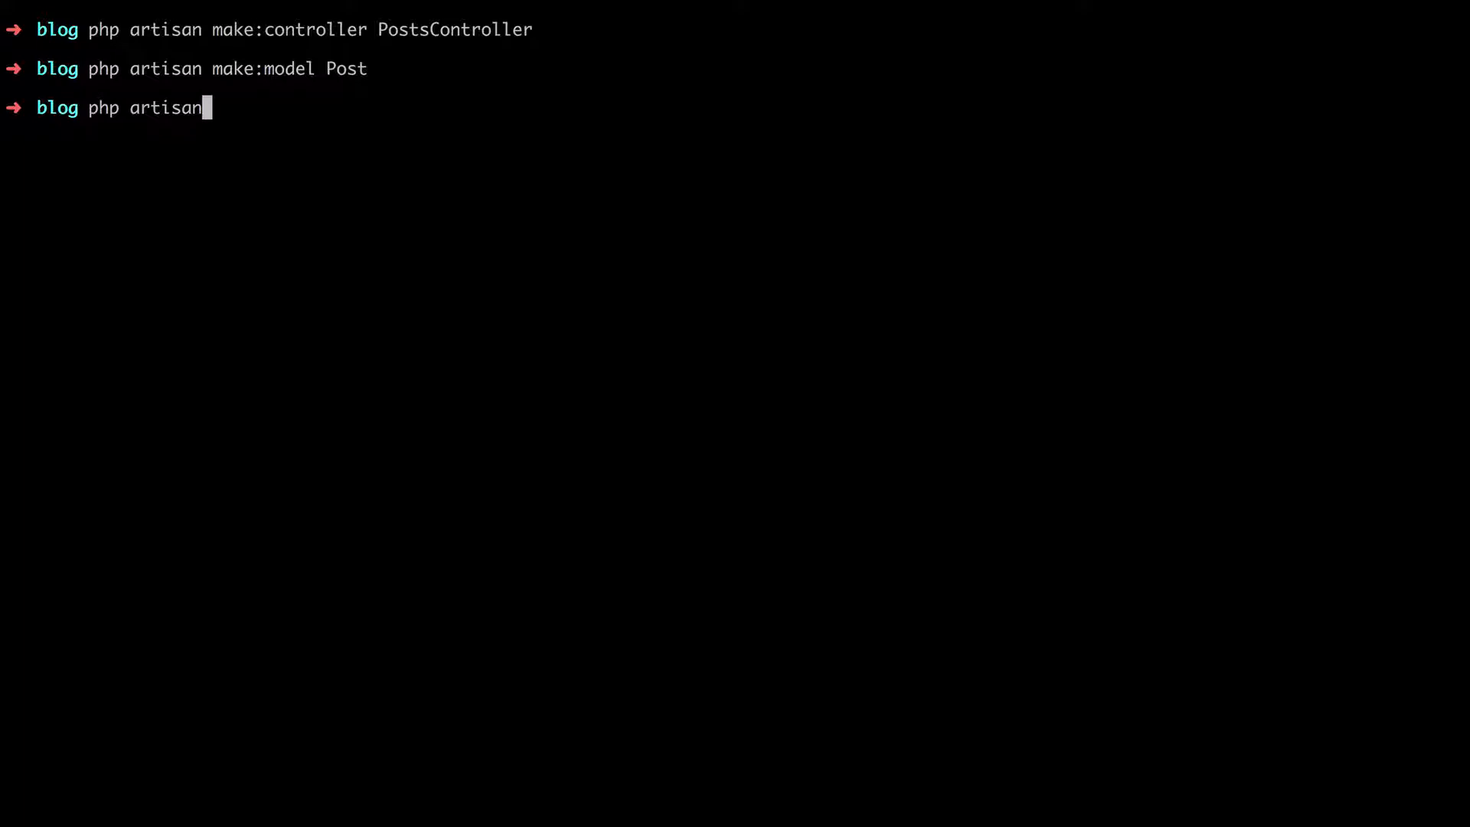
{"action": "type", "text": "make:migration cr"}
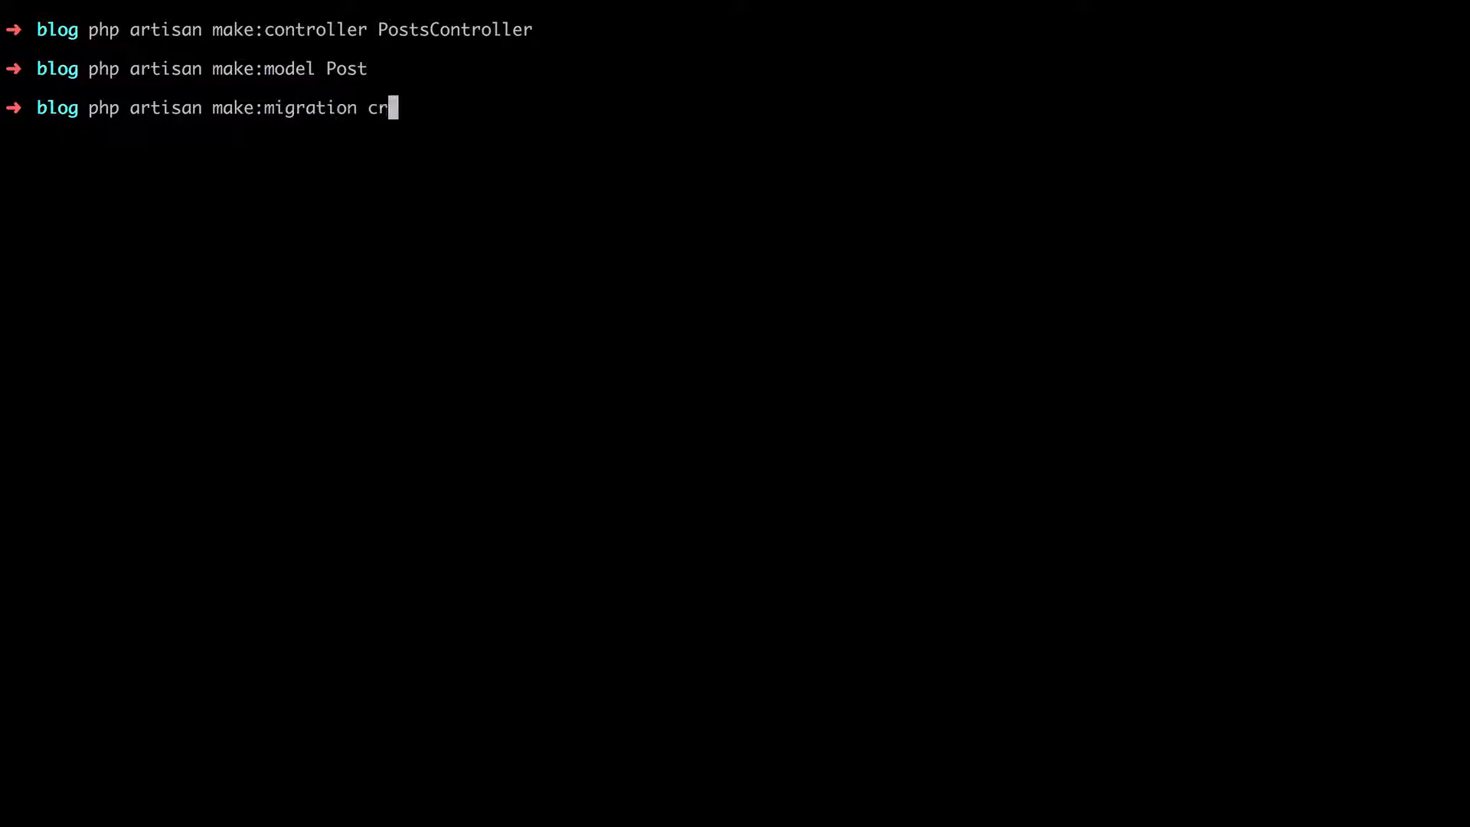
{"action": "type", "text": "eate_posts"}
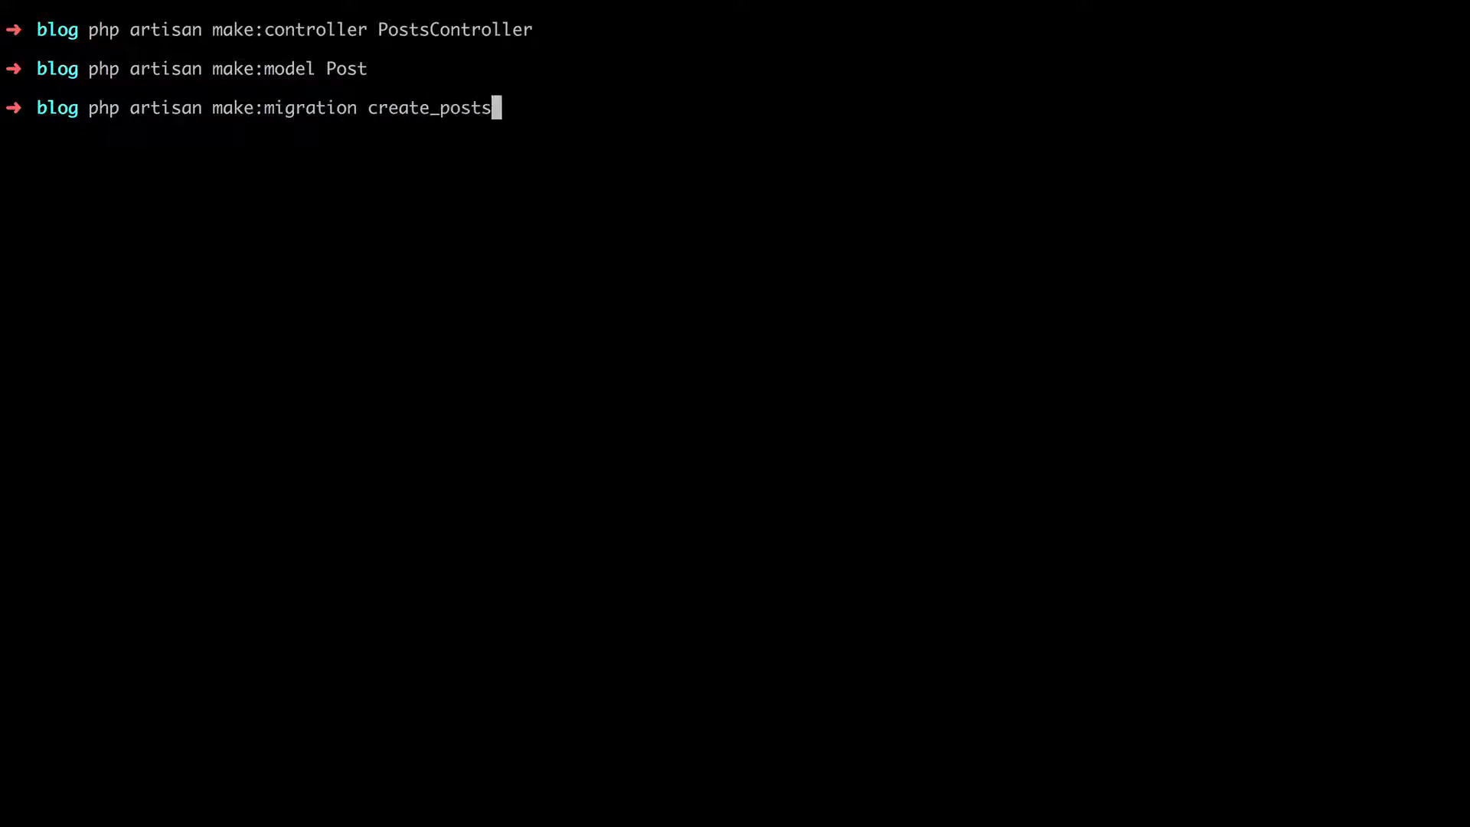
{"action": "type", "text": "_table --create="}
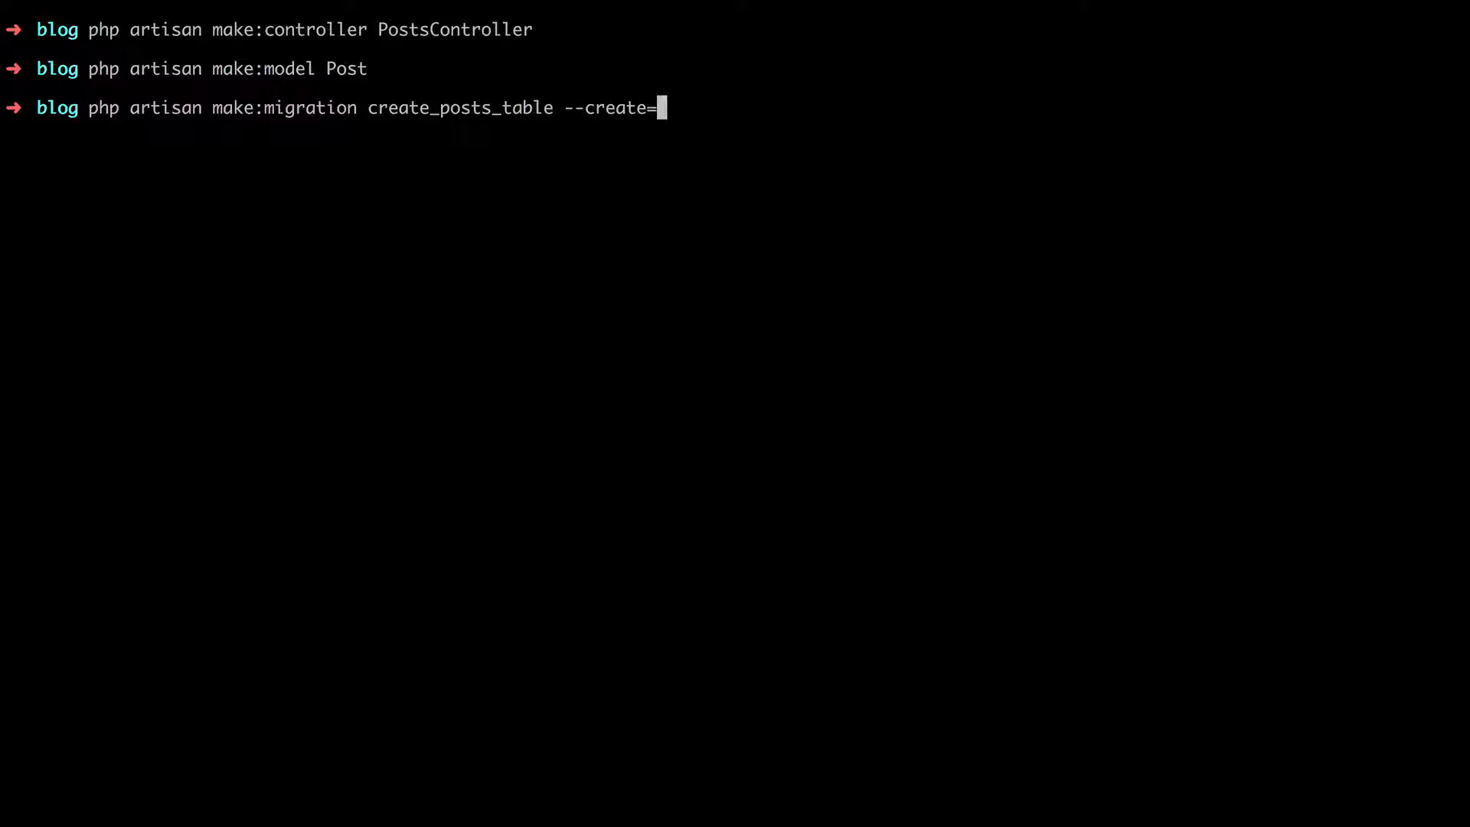
{"action": "type", "text": "posts"}
{"action": "key", "text": "Return"}
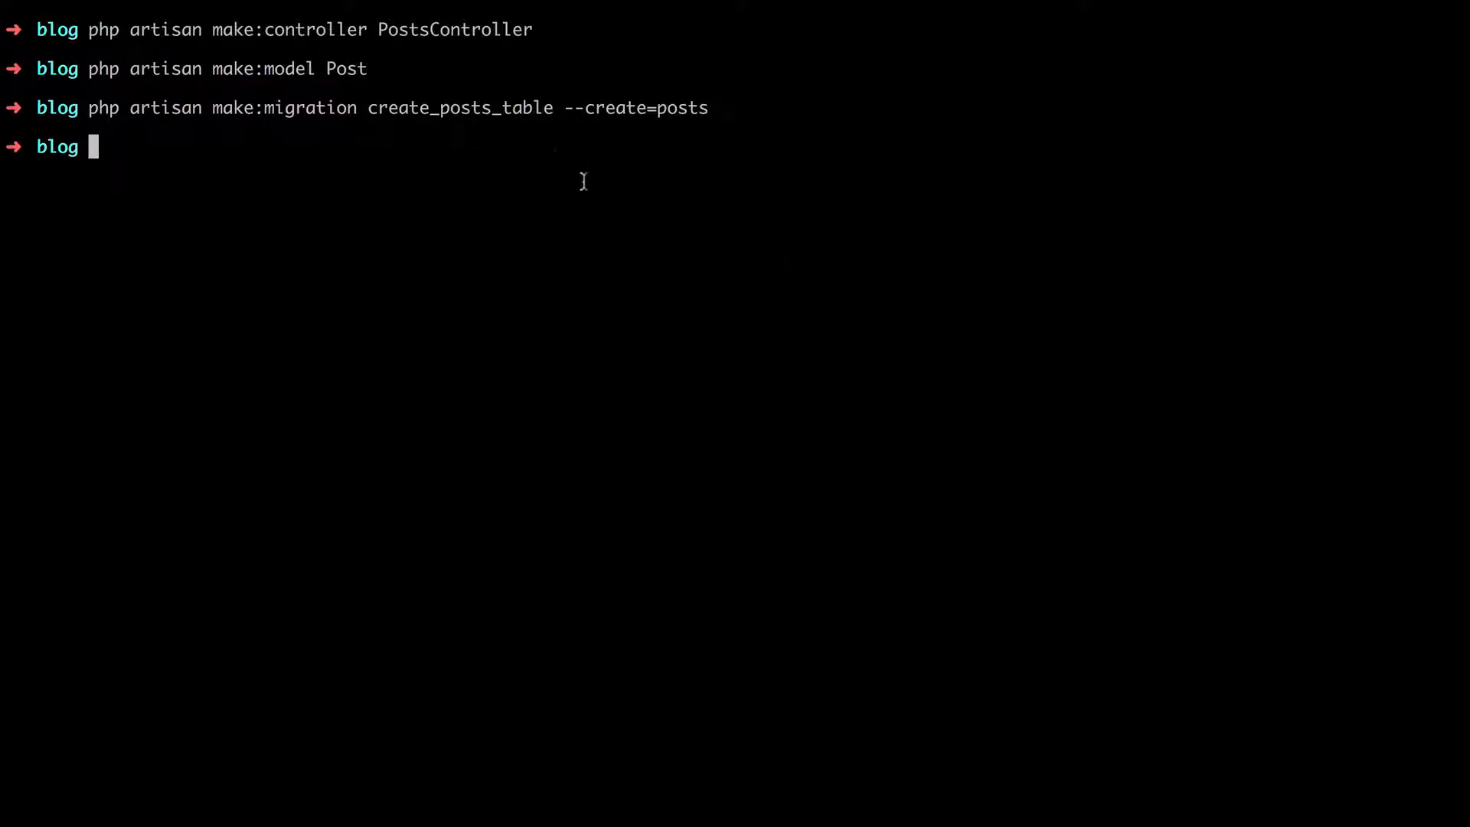
{"action": "type", "text": "php artisan help "}
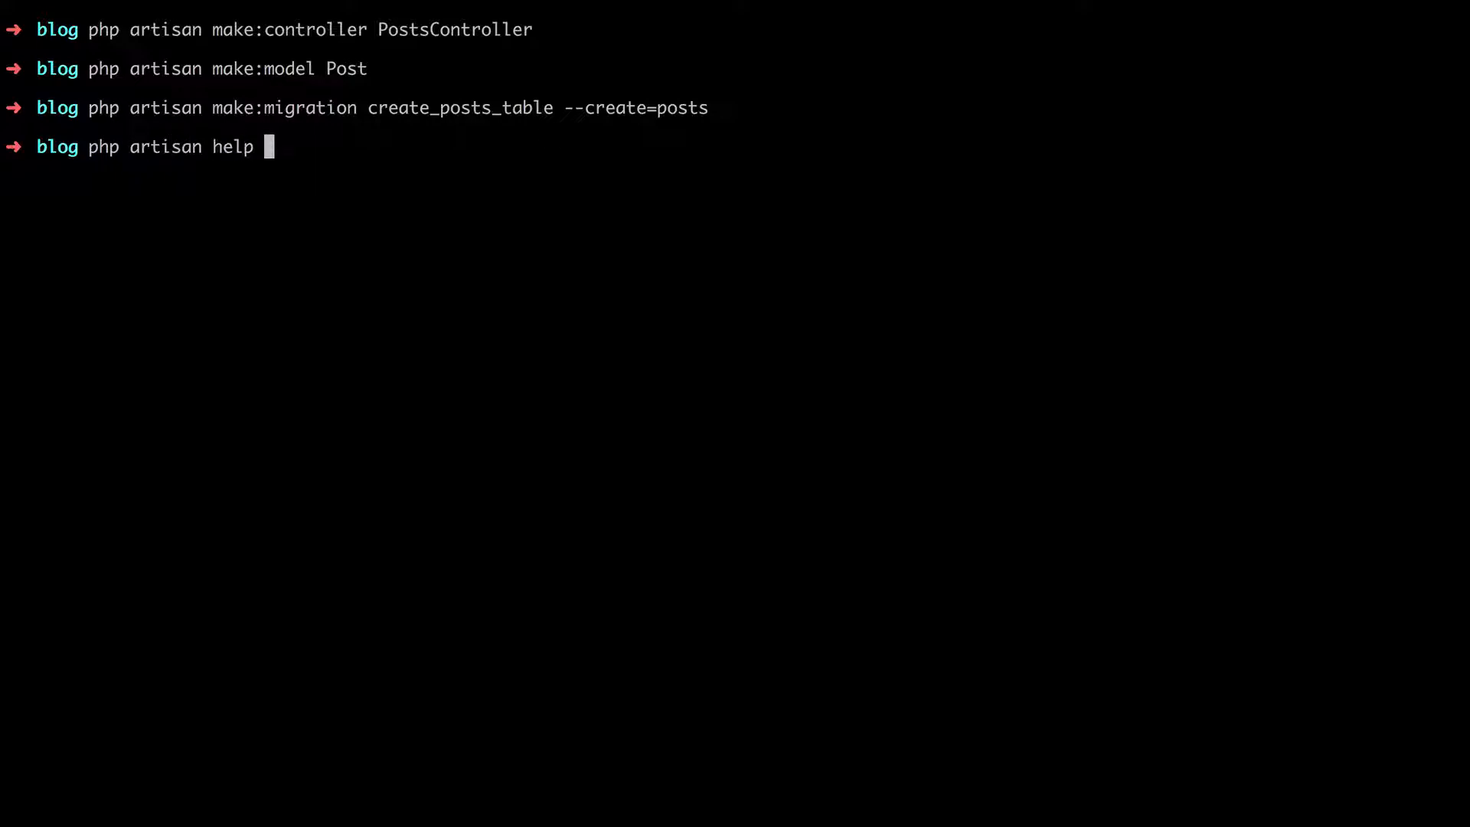
{"action": "type", "text": "make:model"}
{"action": "key", "text": "Return"}
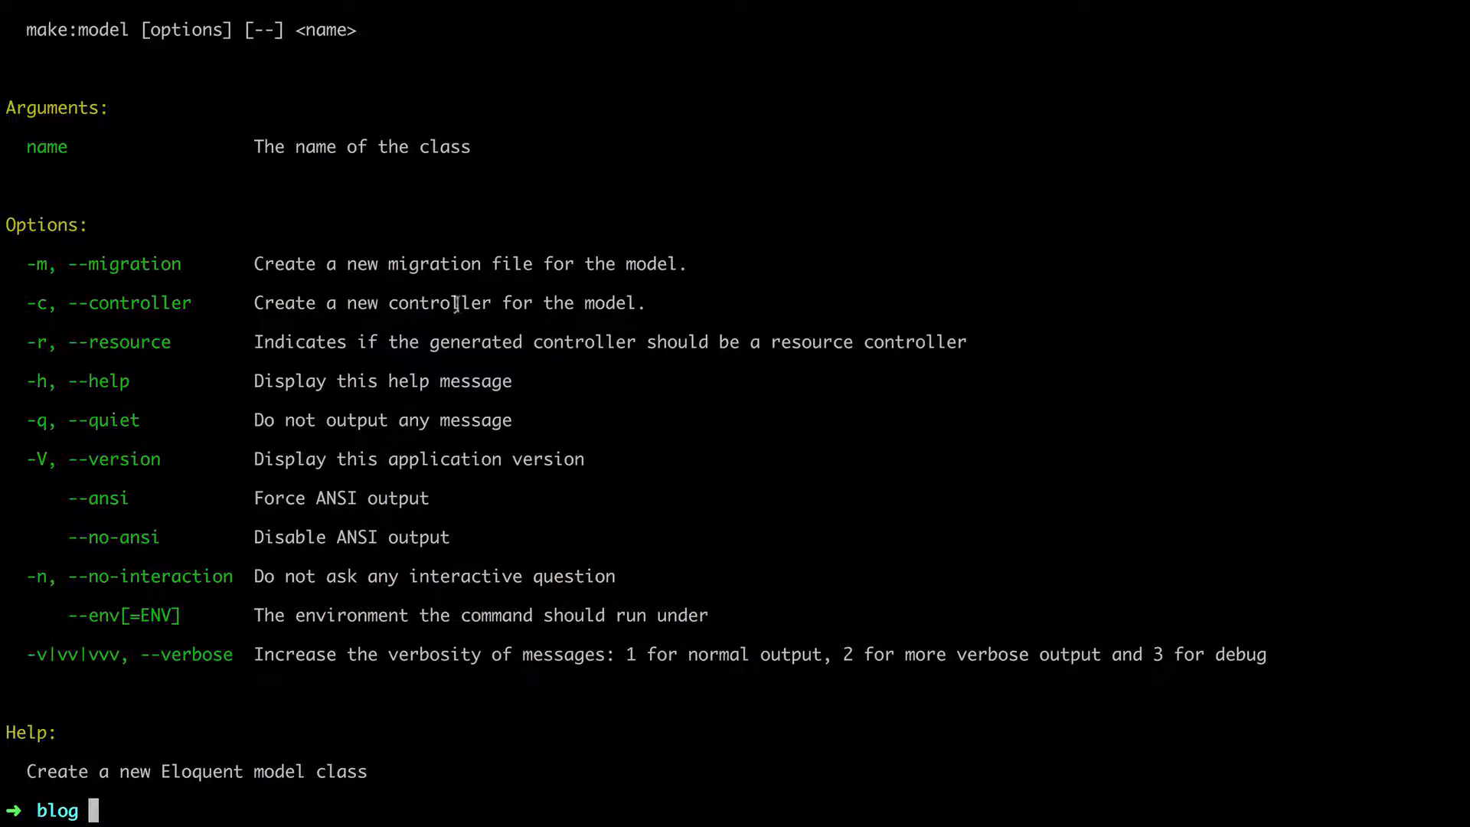
Remove the planning comment lines from web.php, leaving only the route
{"action": "key", "text": "super+Tab"}
{"action": "left_click_drag", "start_coordinate": [717, 303], "coordinate": [220, 288]}
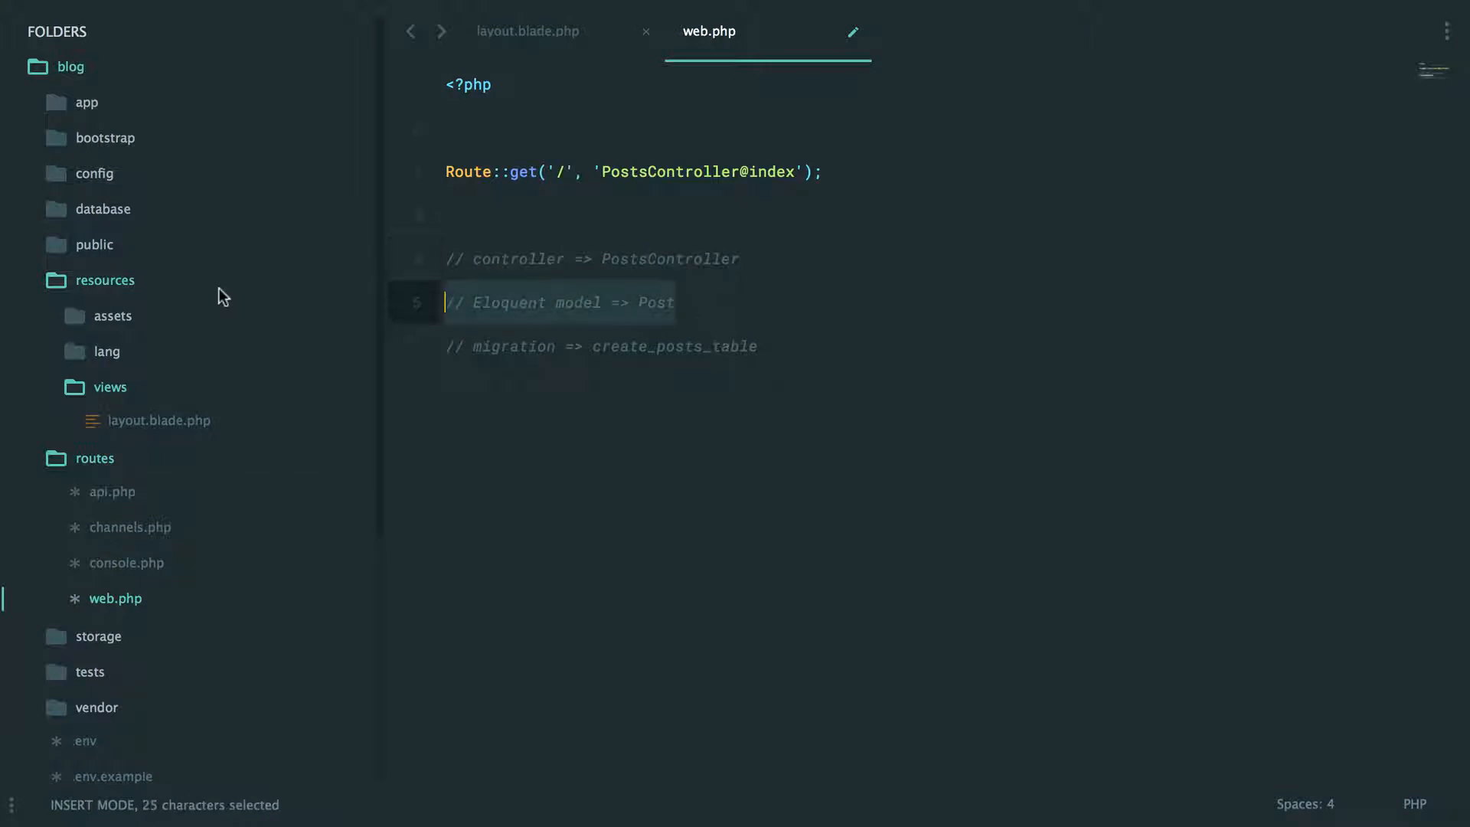
{"action": "key", "text": "ctrl+super+Up"}
{"action": "key", "text": "Escape"}
{"action": "key", "text": "Escape"}
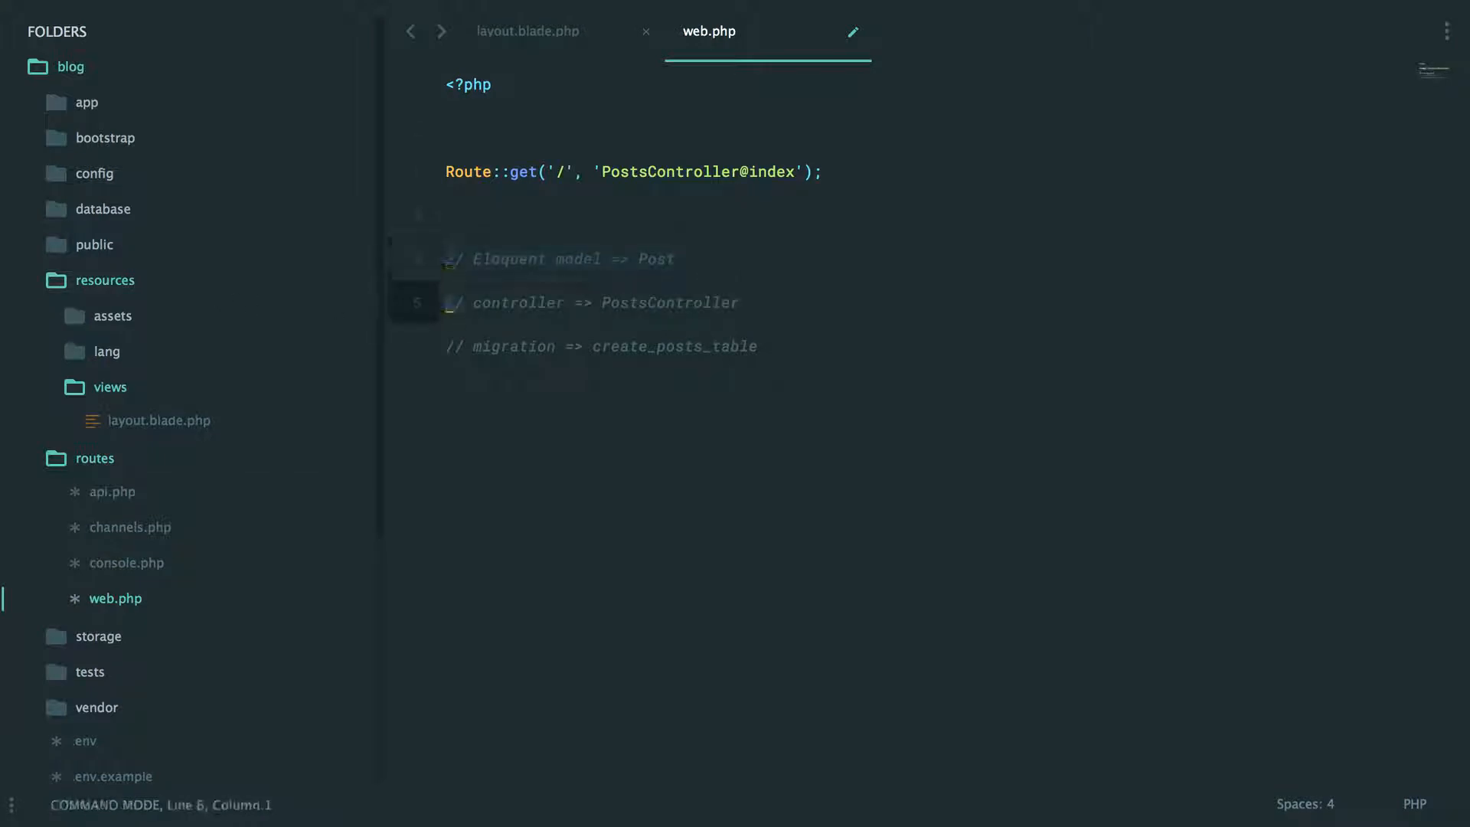
{"action": "key", "text": "shift+v"}
{"action": "key", "text": "j"}
{"action": "key", "text": "j"}
{"action": "key", "text": "Escape"}
{"action": "key", "text": "shift+v"}
{"action": "key", "text": "k"}
{"action": "key", "text": "k"}
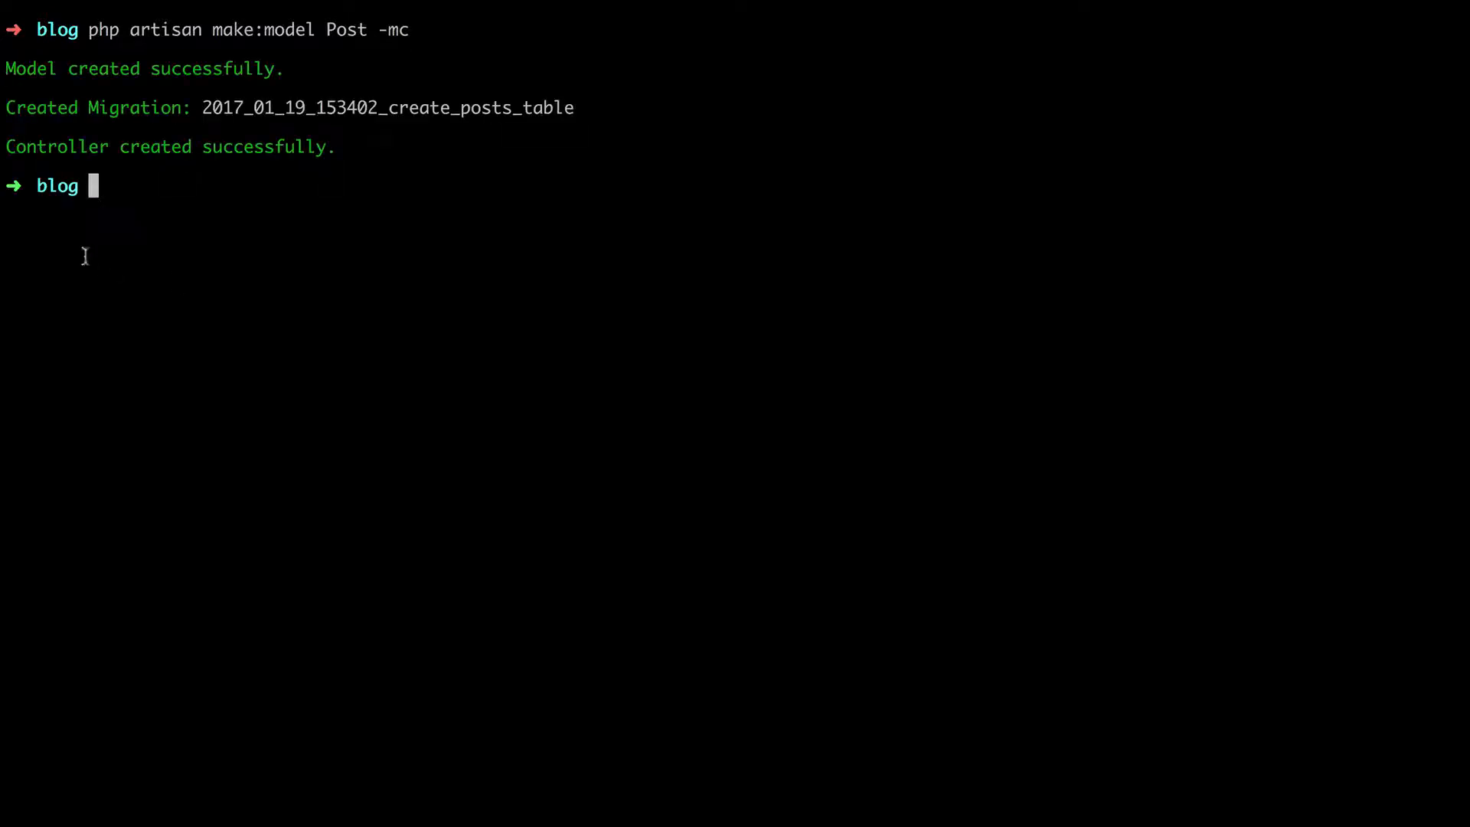
Run make:model Post -mc and highlight the new migration file name in the output
{"action": "left_click_drag", "start_coordinate": [100, 69], "coordinate": [439, 108]}
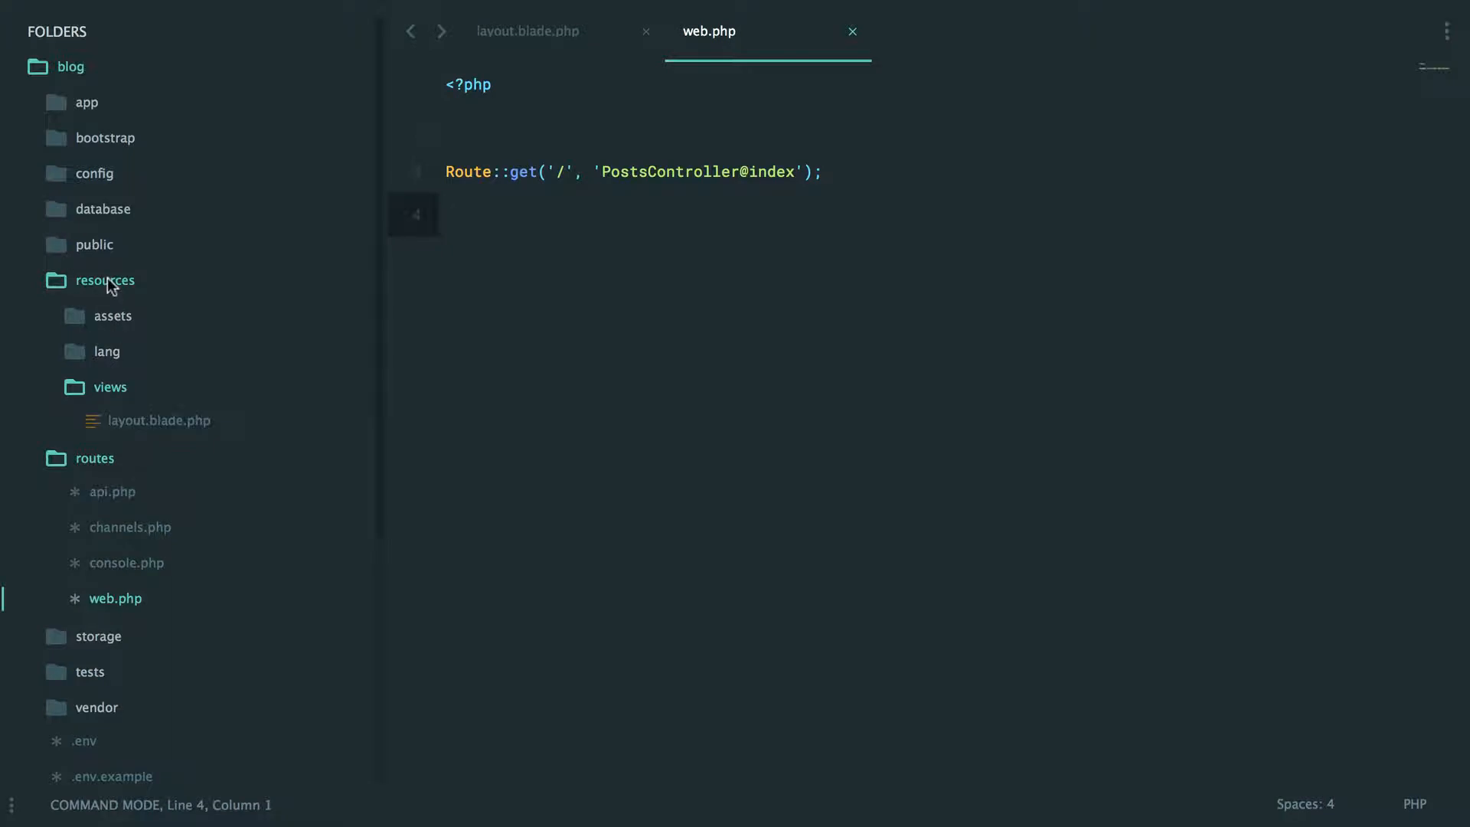
Review the generated Post model and PostController under app and Http/Controllers
{"action": "left_click", "coordinate": [106, 279]}
{"action": "left_click", "coordinate": [102, 109]}
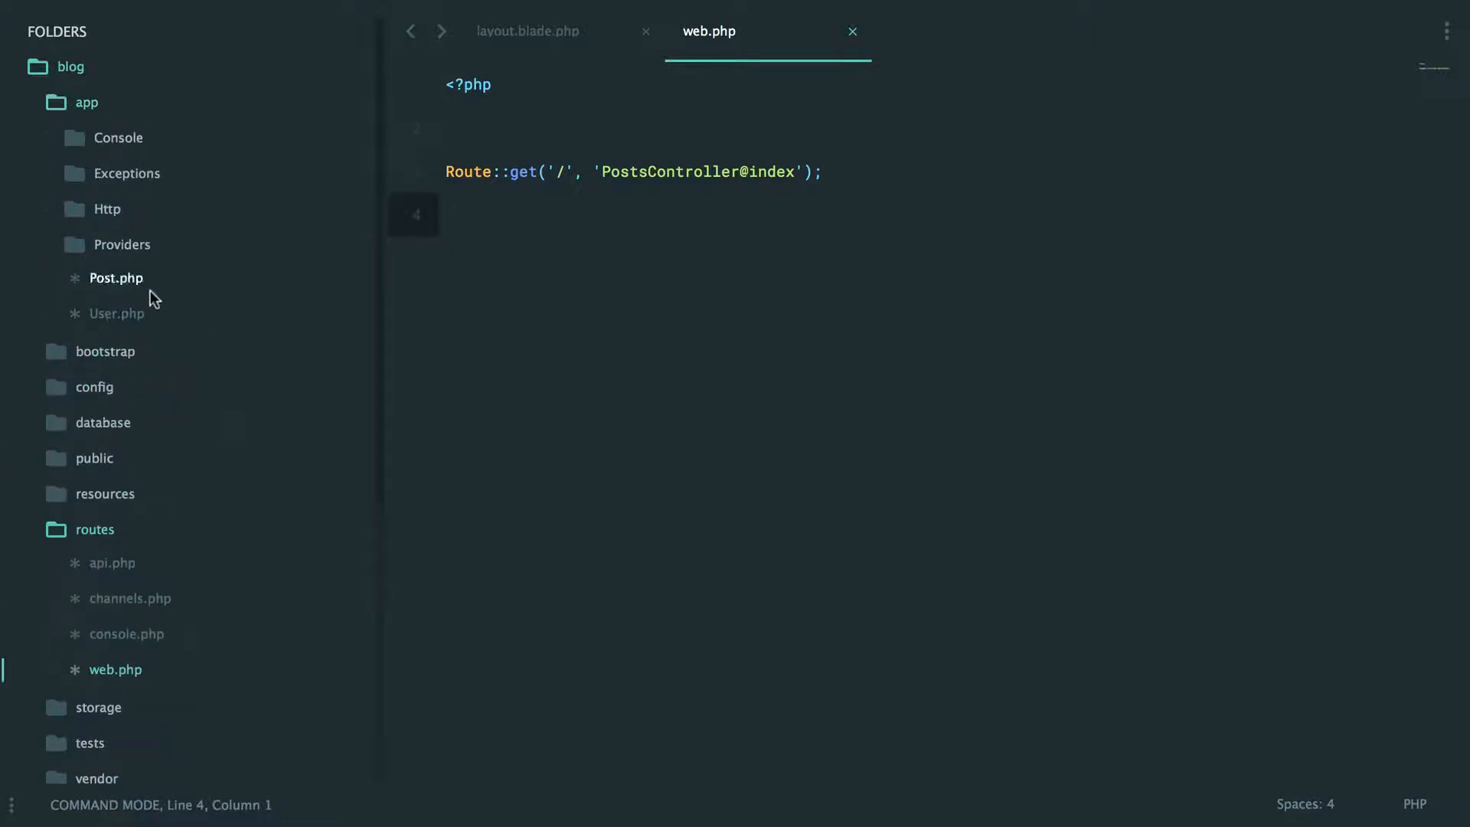
{"action": "left_click", "coordinate": [151, 289]}
{"action": "left_click", "coordinate": [146, 212]}
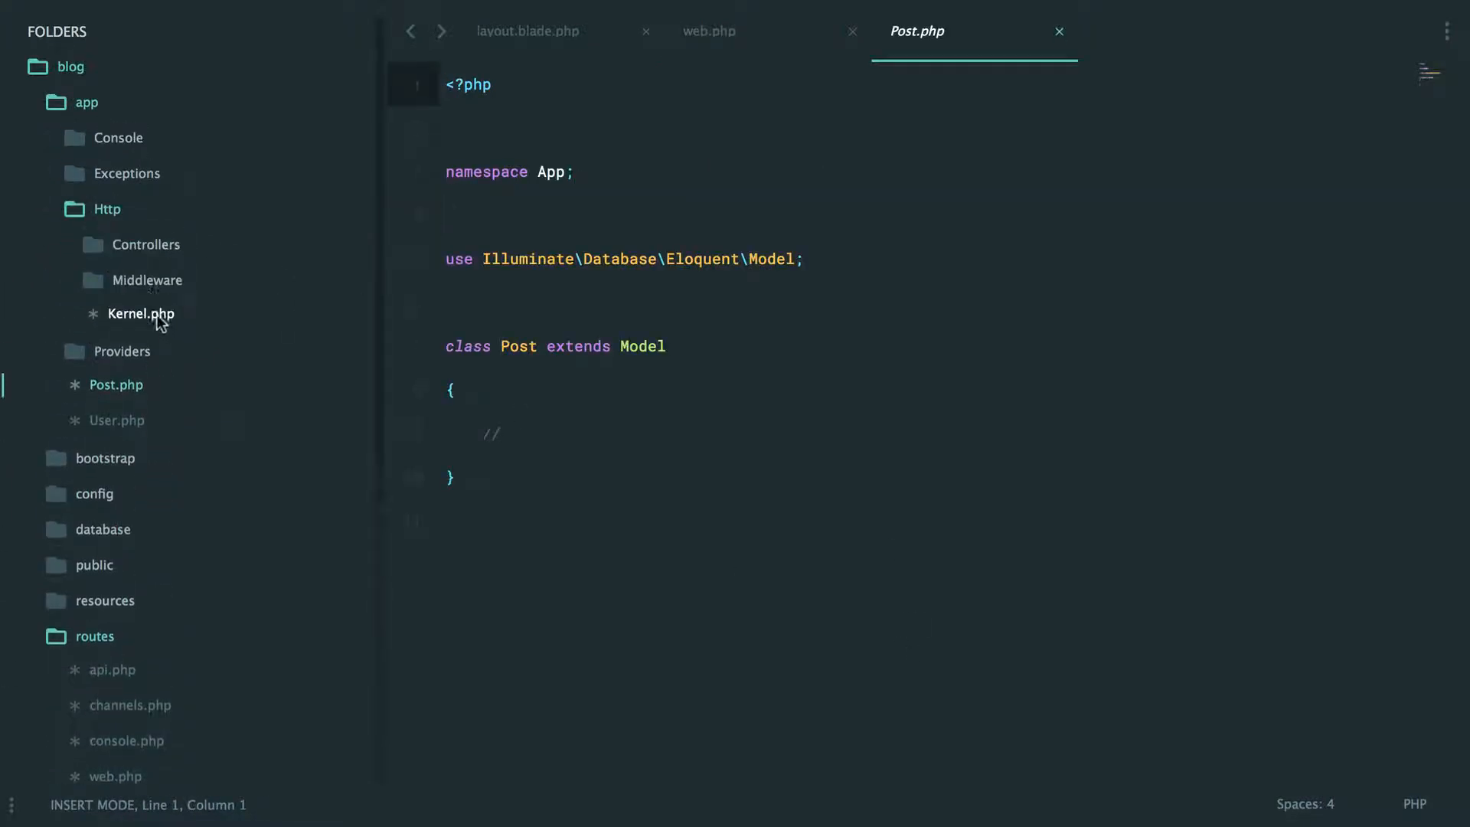
{"action": "left_click", "coordinate": [148, 246]}
{"action": "left_click", "coordinate": [195, 350]}
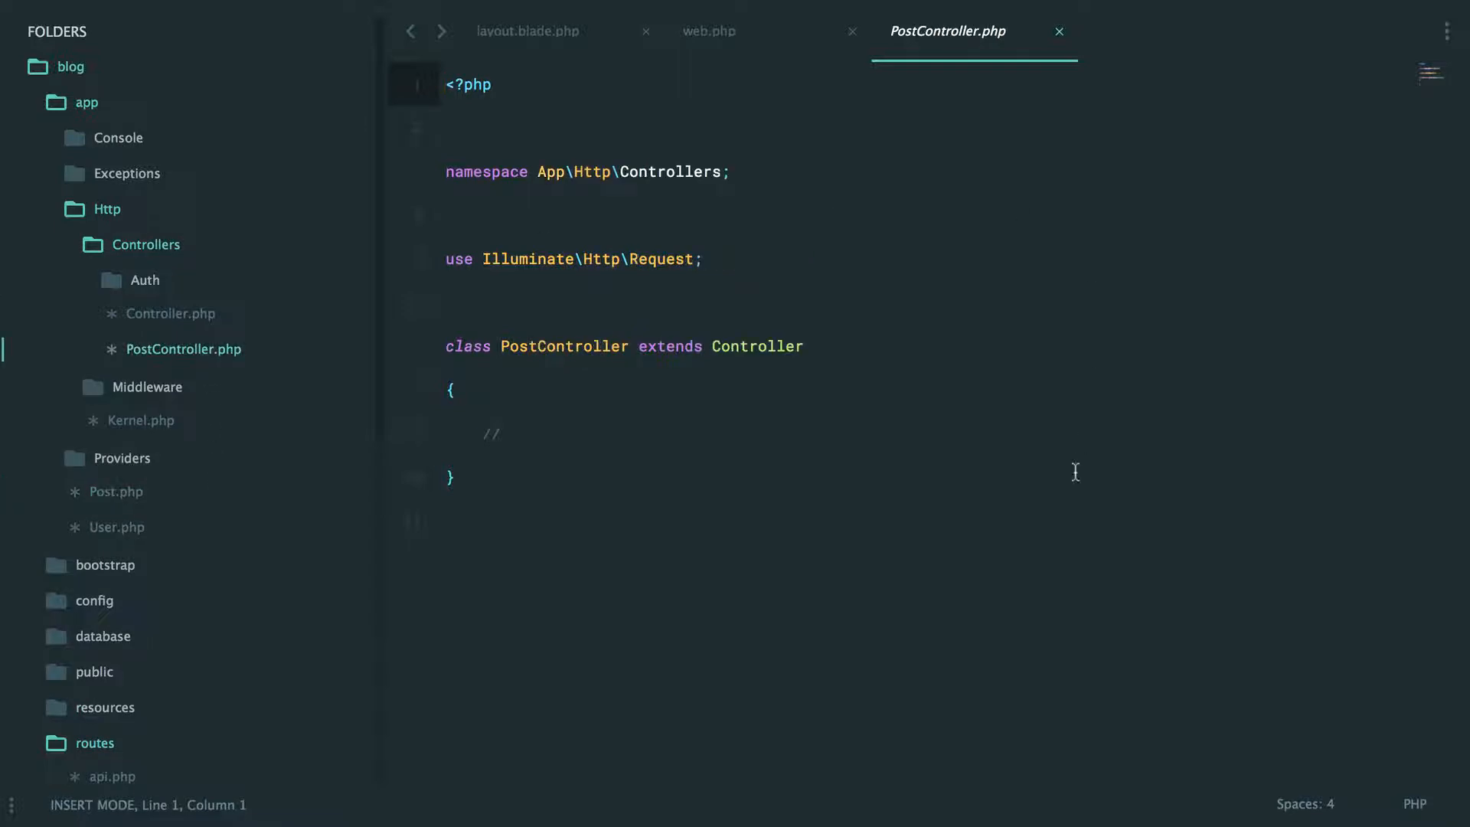
{"action": "scroll", "coordinate": [229, 368], "scroll_direction": "down", "scroll_amount": 4}
{"action": "scroll", "coordinate": [124, 401], "scroll_direction": "down", "scroll_amount": 1}
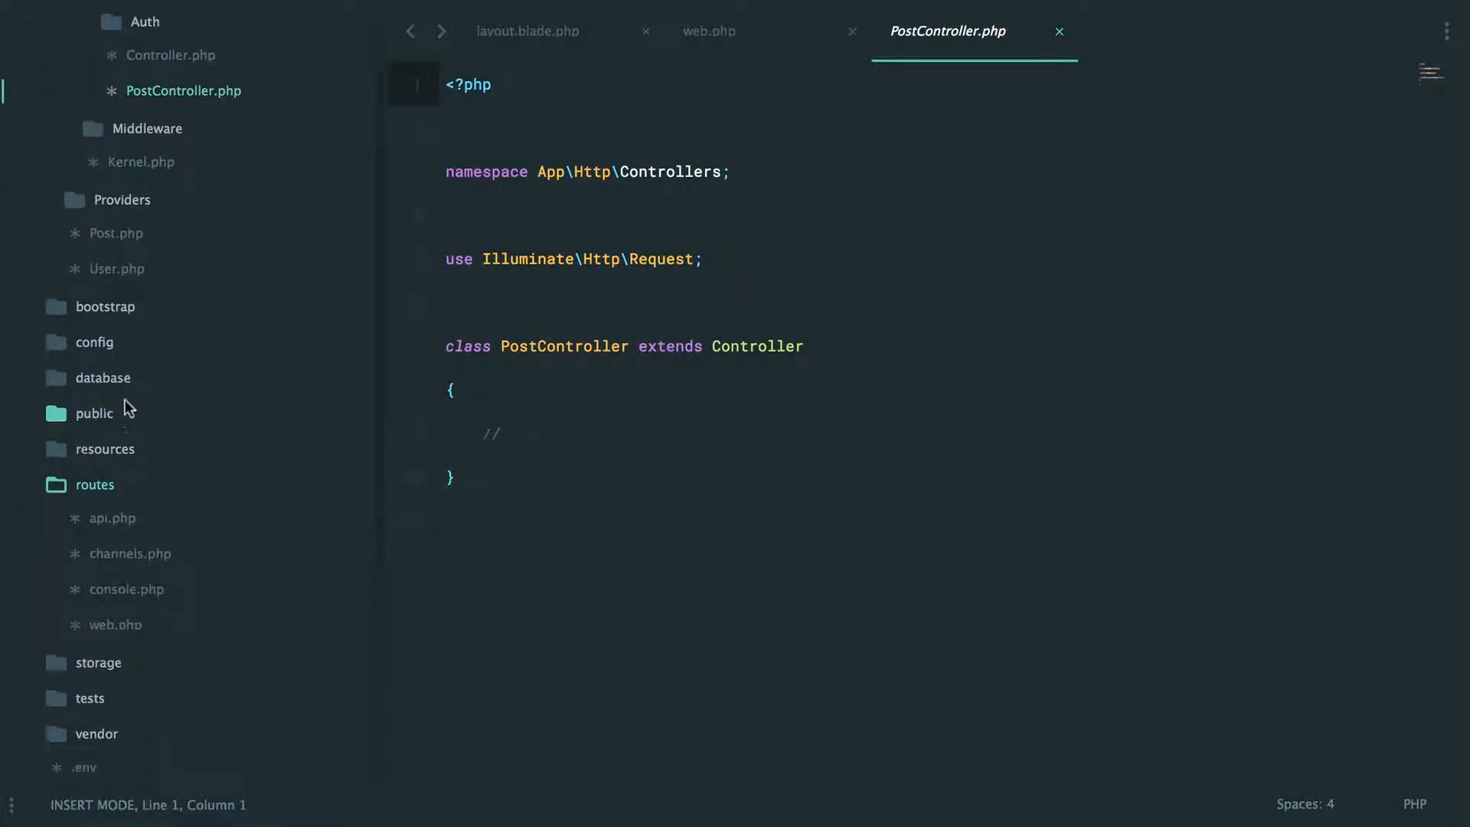
Locate the create_posts_table migration under database/migrations
{"action": "left_click", "coordinate": [121, 385]}
{"action": "left_click", "coordinate": [137, 452]}
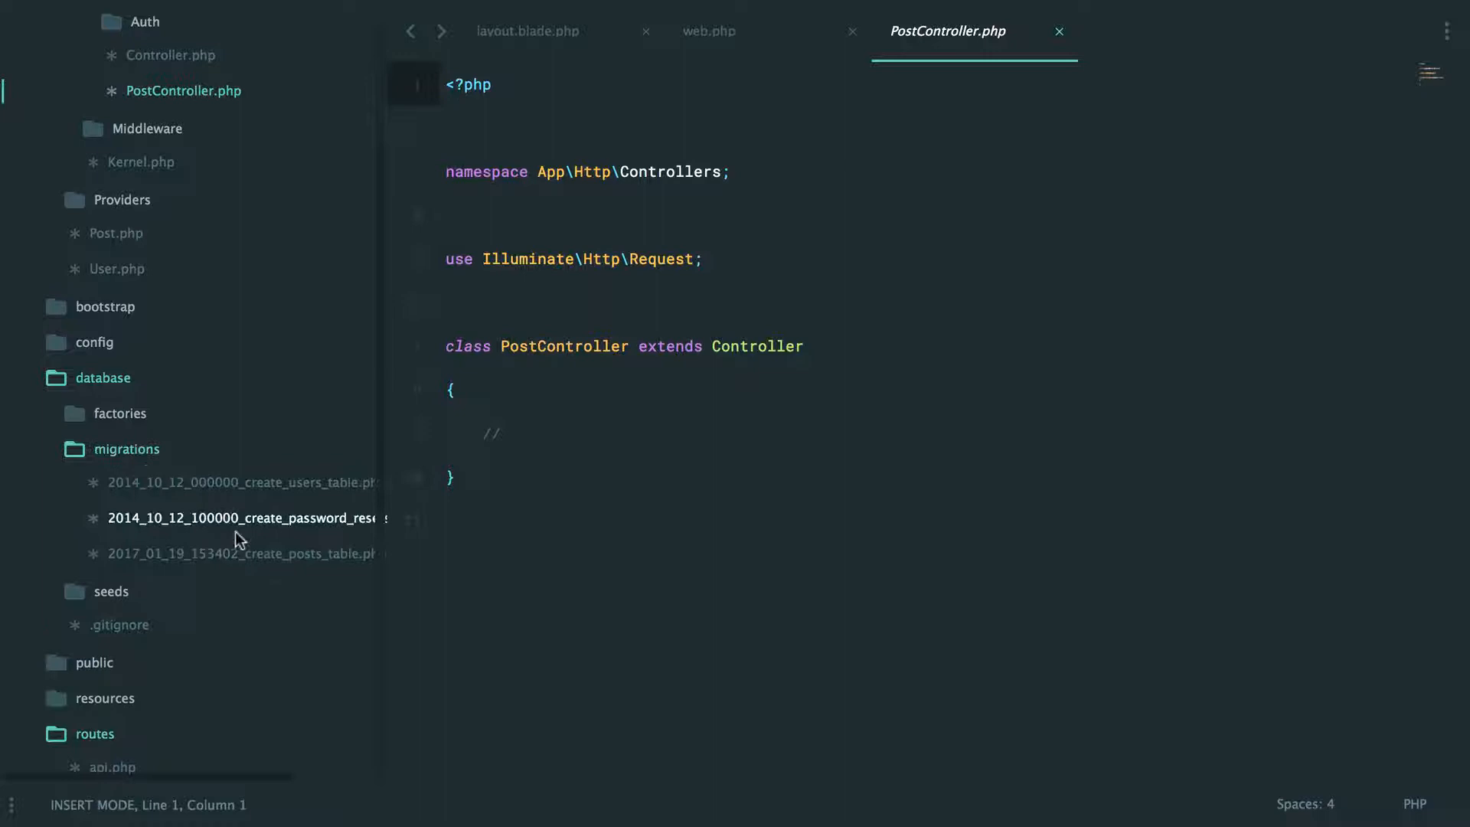
{"action": "left_click", "coordinate": [283, 554]}
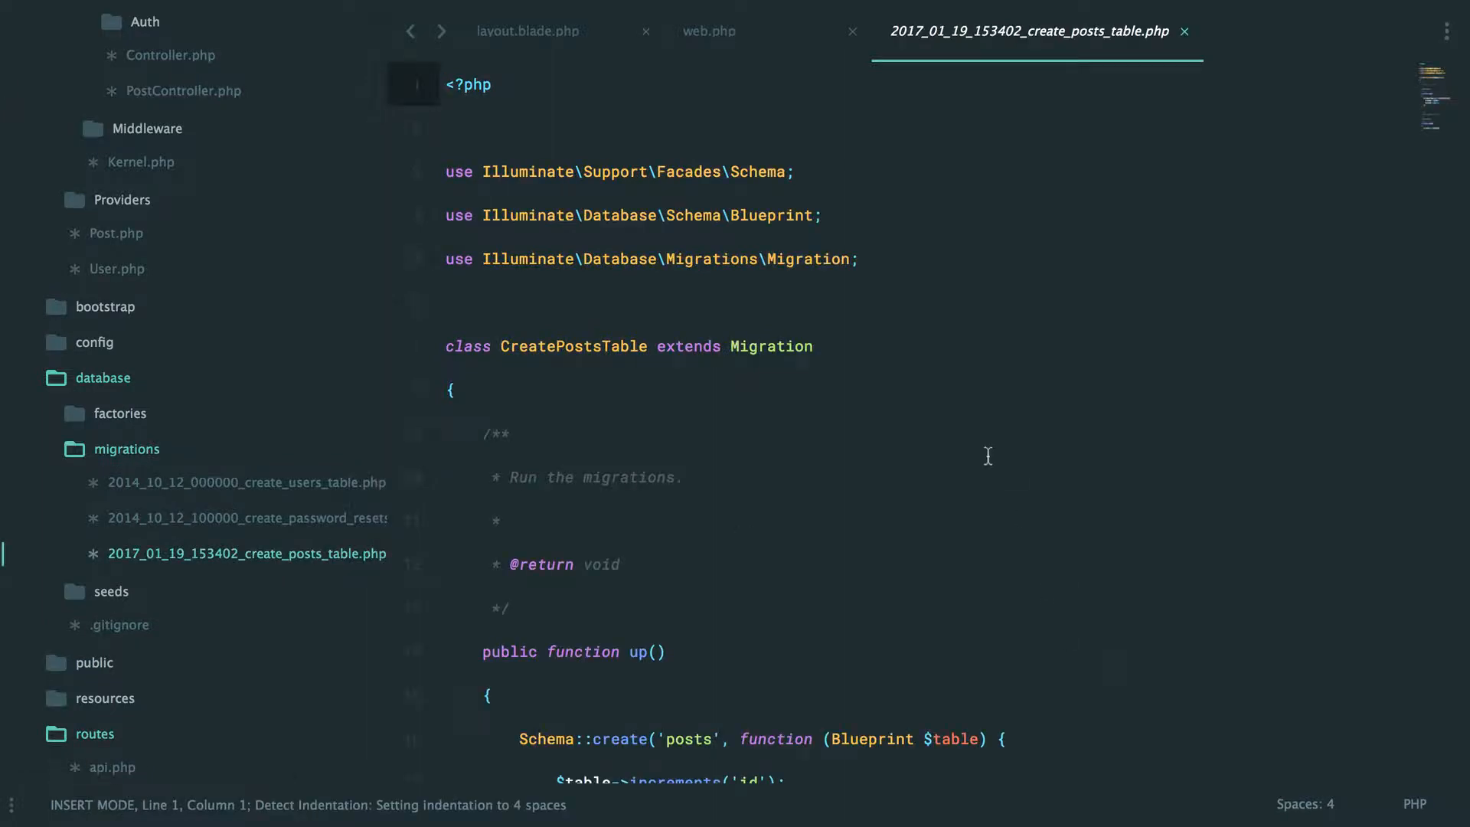
{"action": "scroll", "coordinate": [970, 457], "scroll_direction": "down", "scroll_amount": 4}
{"action": "scroll", "coordinate": [907, 477], "scroll_direction": "down", "scroll_amount": 3}
Add $table->string('title') and $table->text('body') columns after id in the posts migration
{"action": "left_click", "coordinate": [861, 493]}
{"action": "key", "text": "Return"}
{"action": "type", "text": "$ta"}
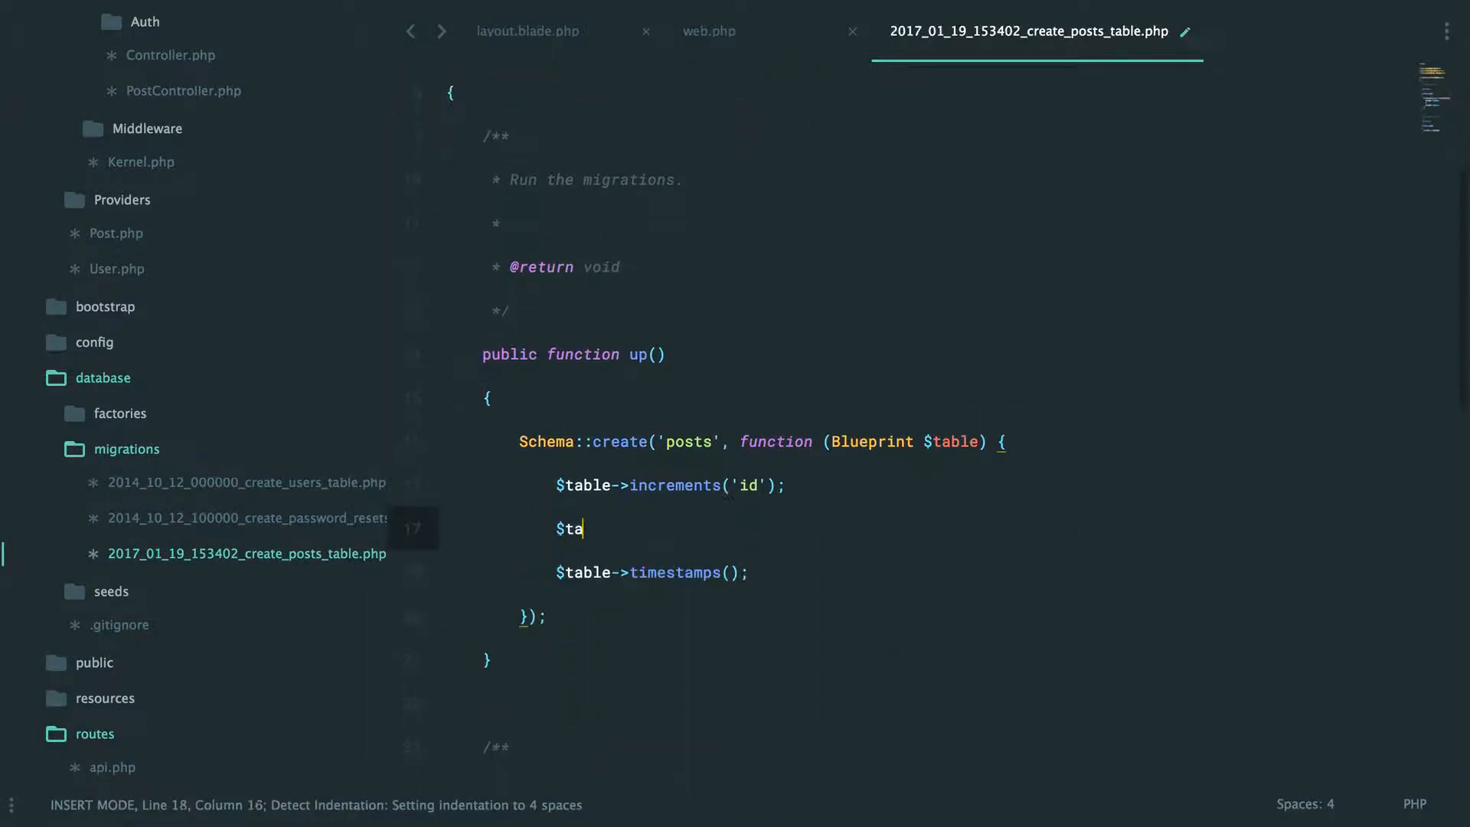
{"action": "type", "text": "ble->string("}
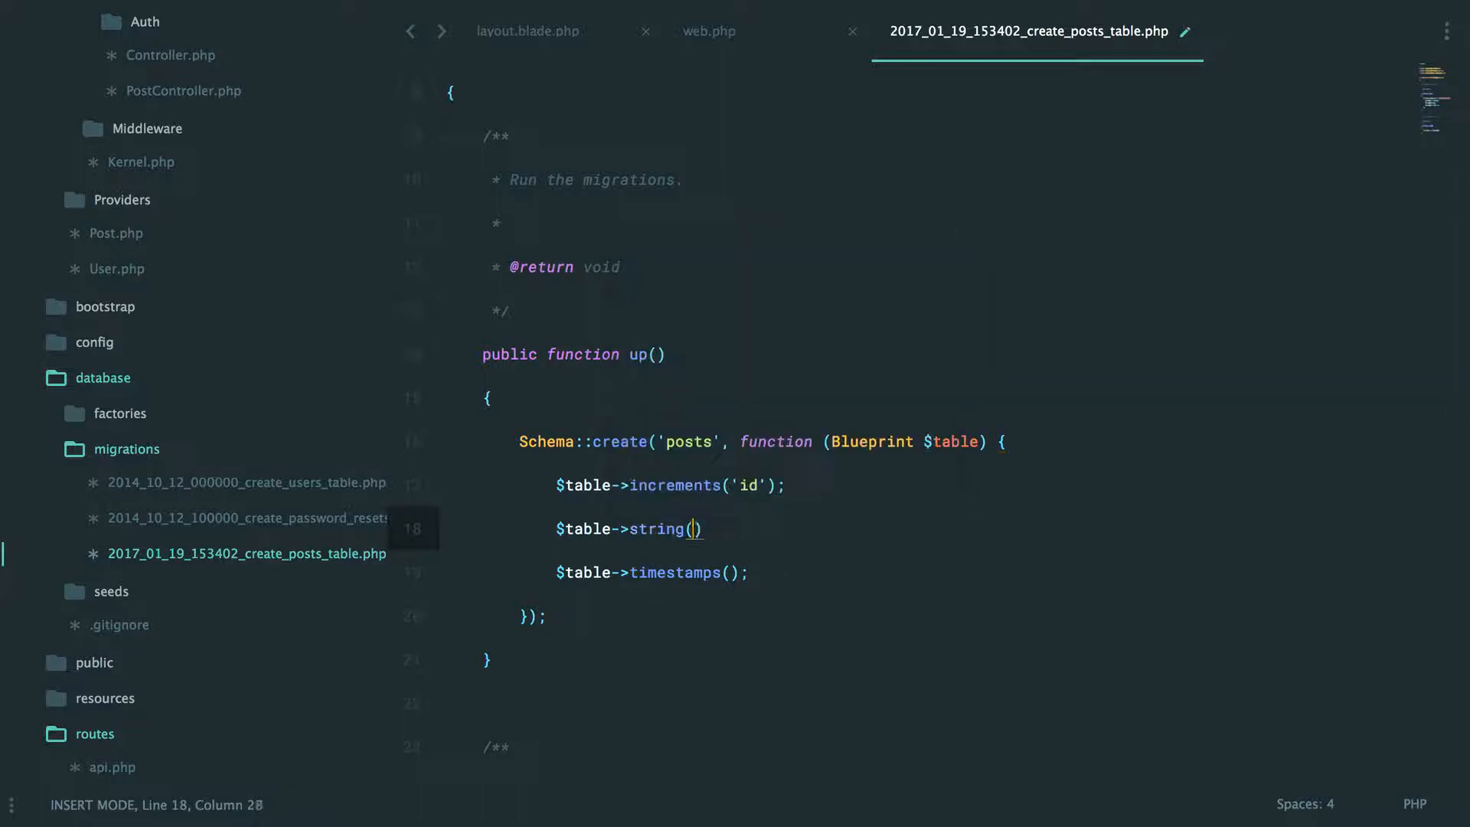
{"action": "type", "text": "'title');"}
{"action": "key", "text": "Return"}
{"action": "type", "text": "$table->text"}
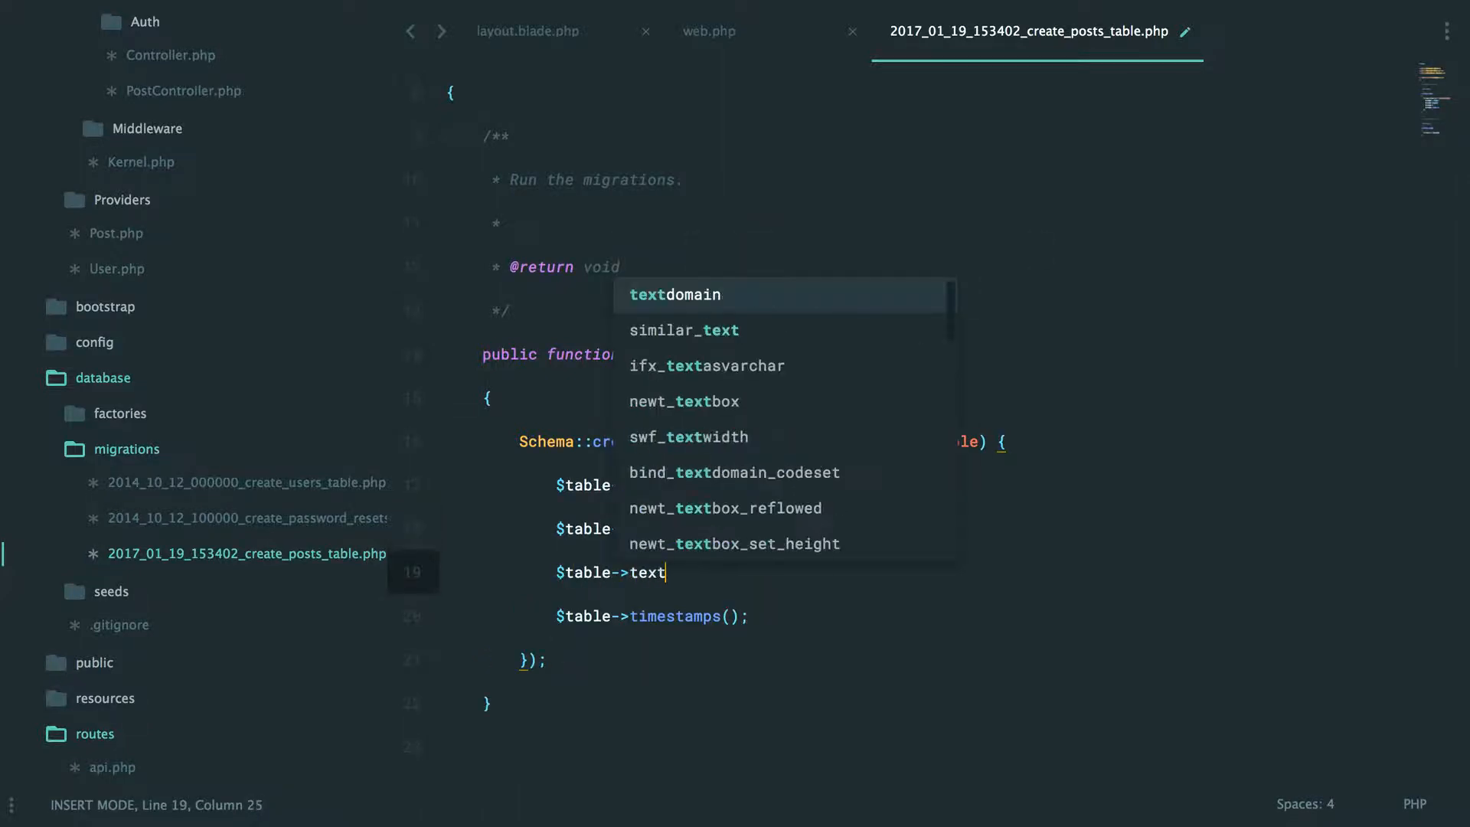
{"action": "type", "text": "('body');"}
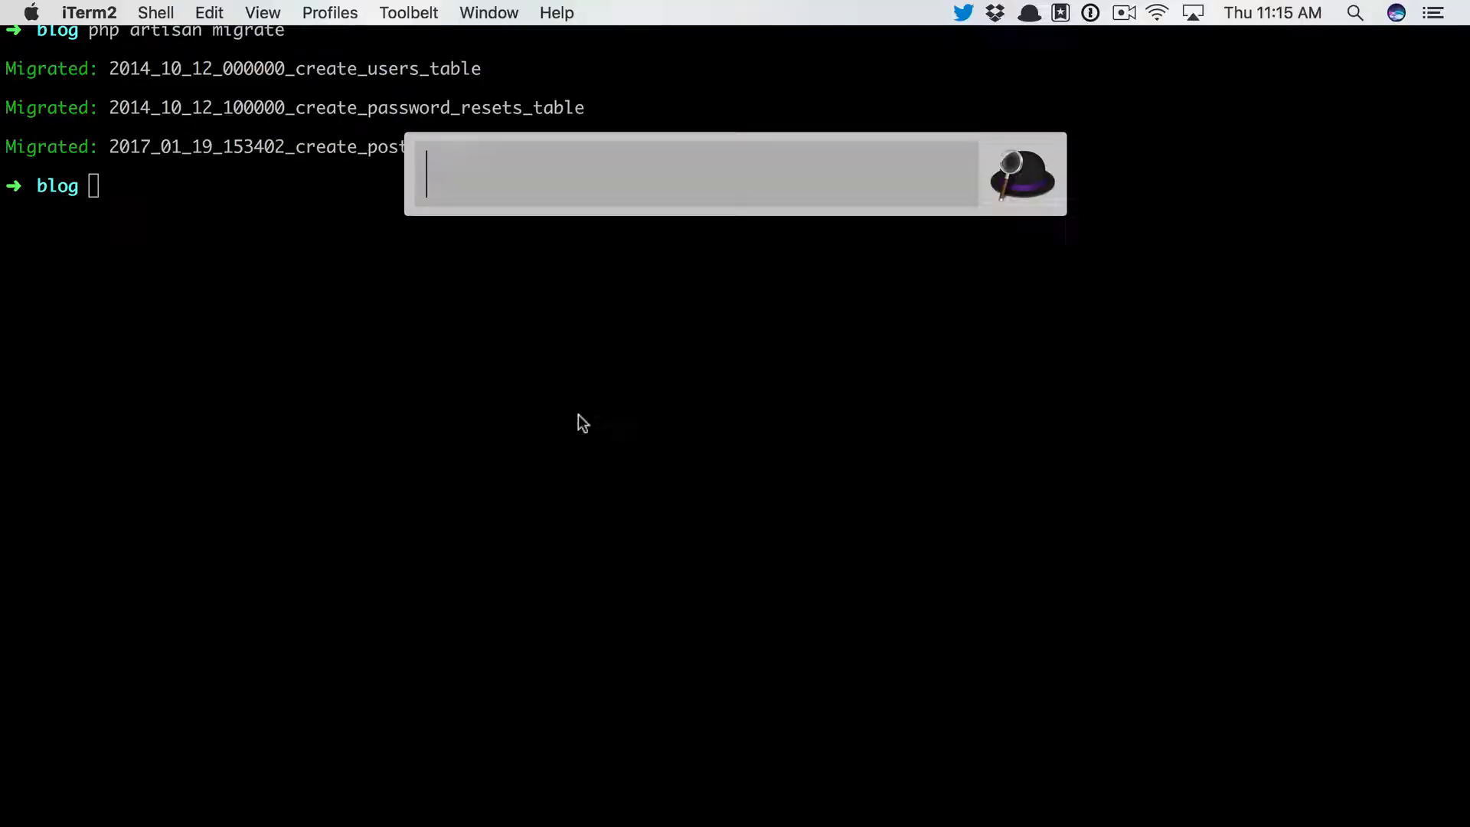
{"action": "type", "text": "seq"}
{"action": "key", "text": "Return"}
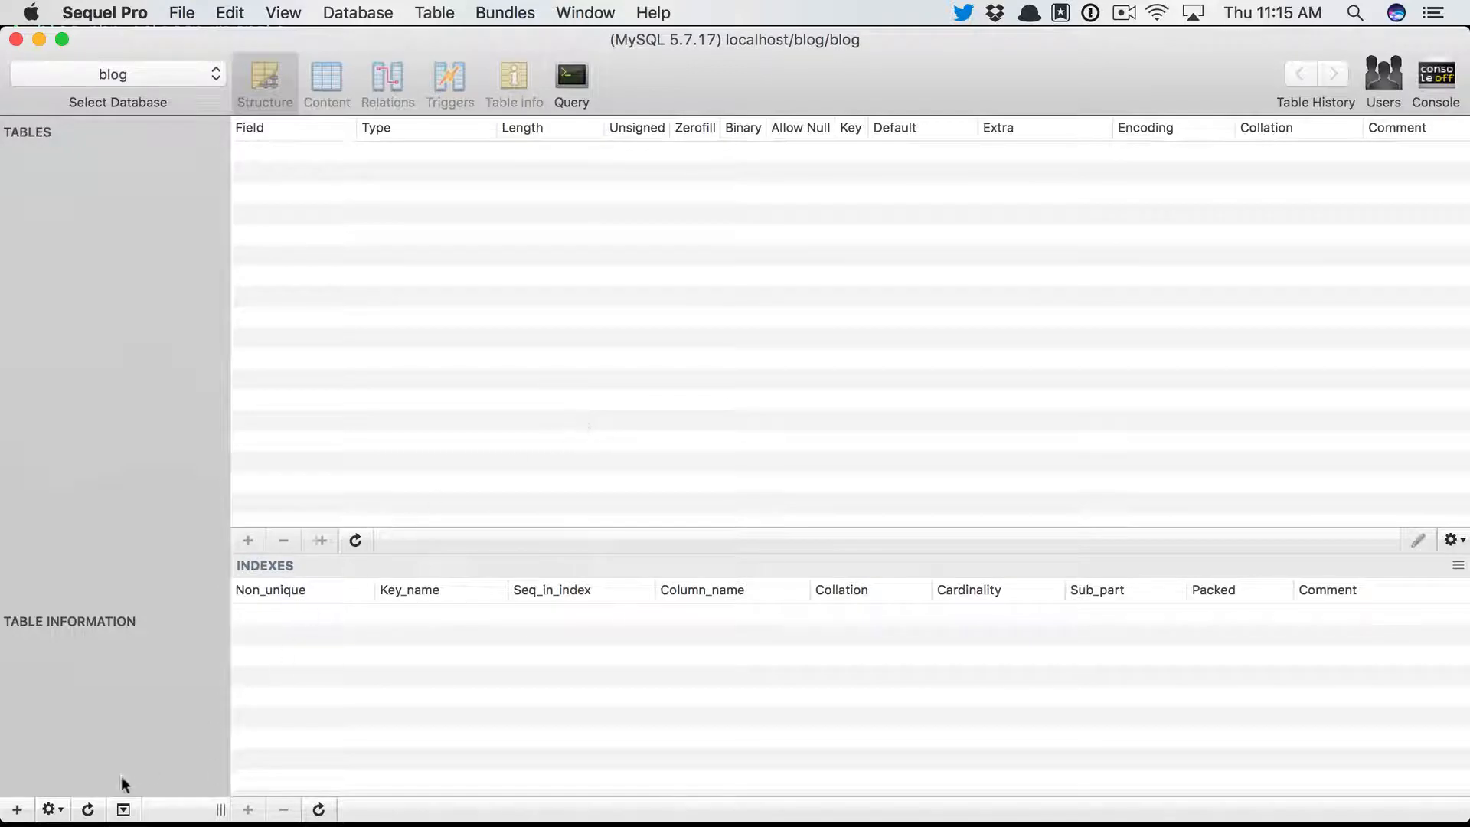
Run the migrations, confirm the posts table structure in Sequel Pro, and return to the editor
{"action": "left_click", "coordinate": [88, 809]}
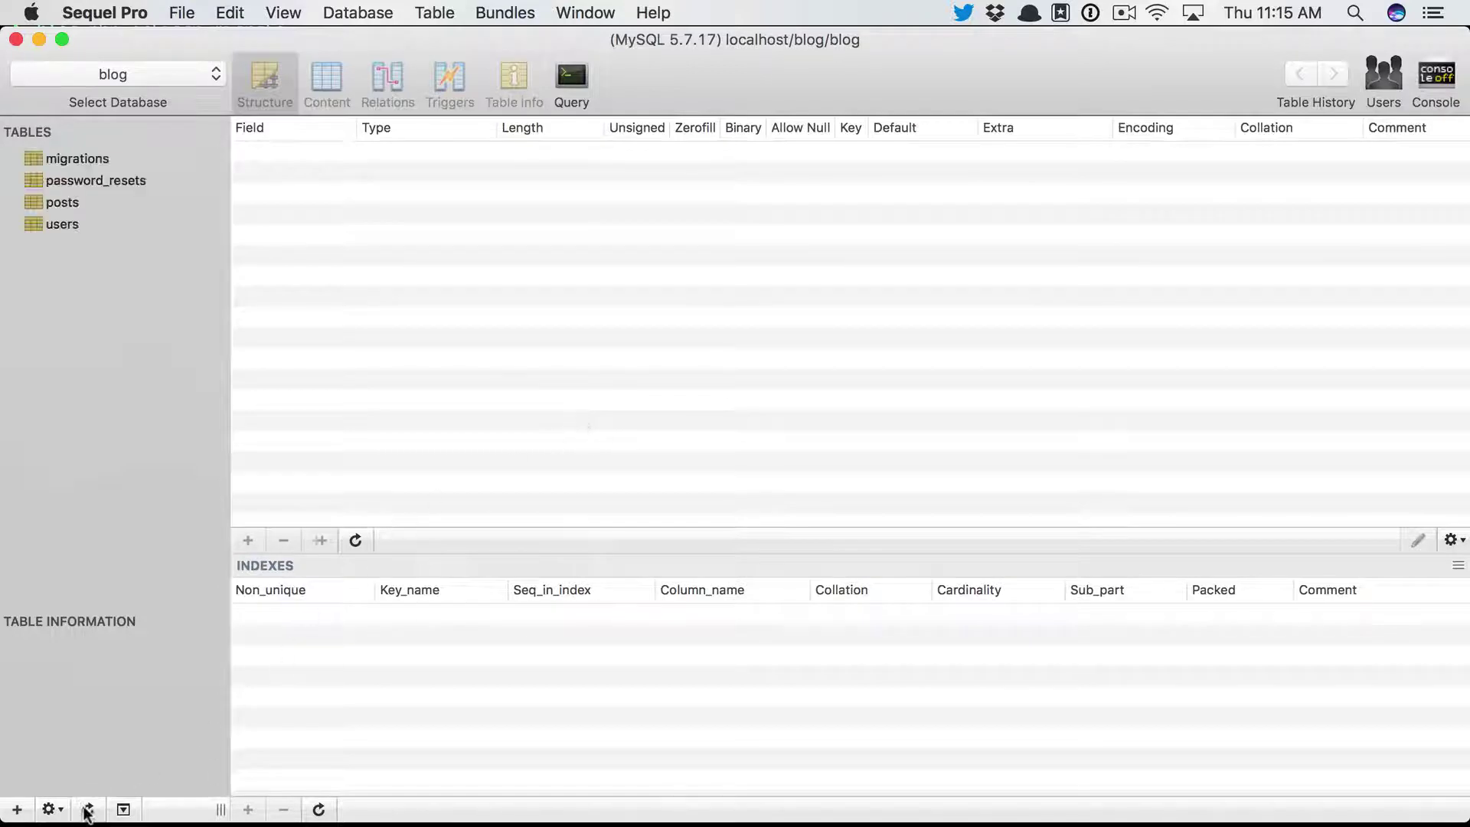
{"action": "left_click", "coordinate": [83, 207]}
{"action": "key", "text": "alt+space"}
{"action": "type", "text": "sub"}
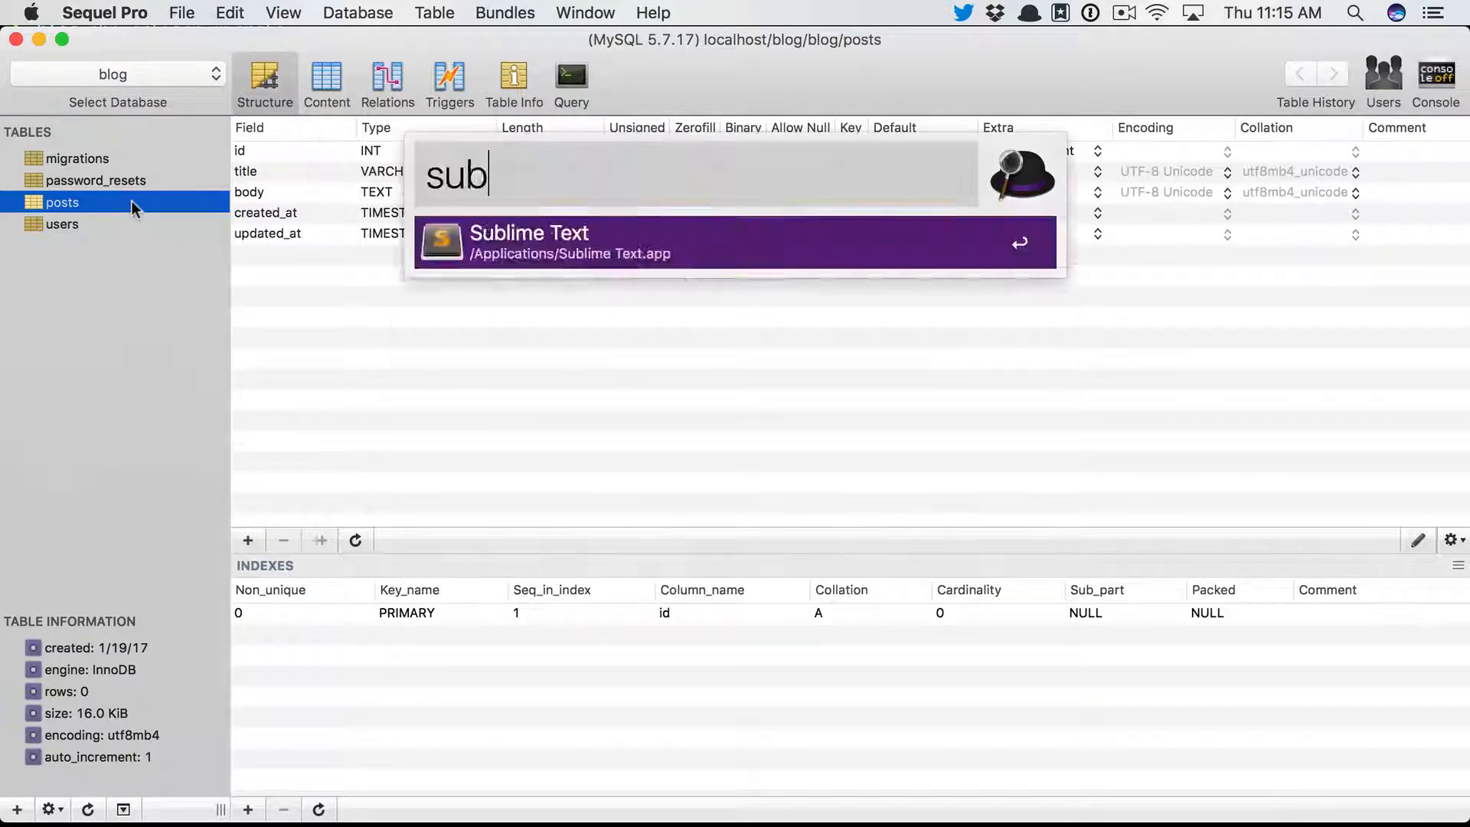
{"action": "key", "text": "Return"}
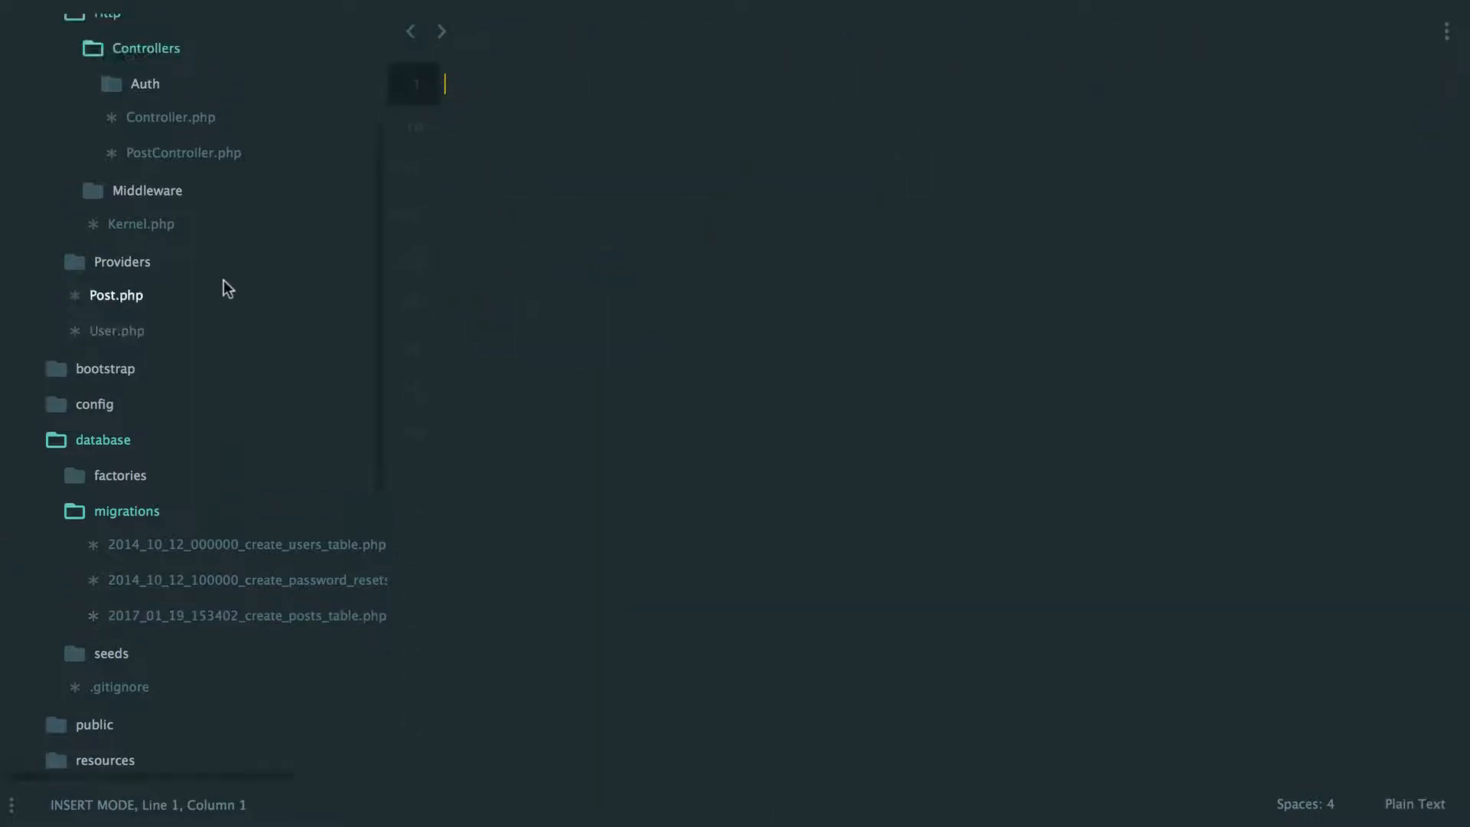
{"action": "scroll", "coordinate": [223, 281], "scroll_direction": "up", "scroll_amount": 3}
Rename PostController.php and its class to PostsController and save the controller
{"action": "left_click", "coordinate": [196, 241]}
{"action": "right_click", "coordinate": [197, 240]}
{"action": "left_click", "coordinate": [222, 253]}
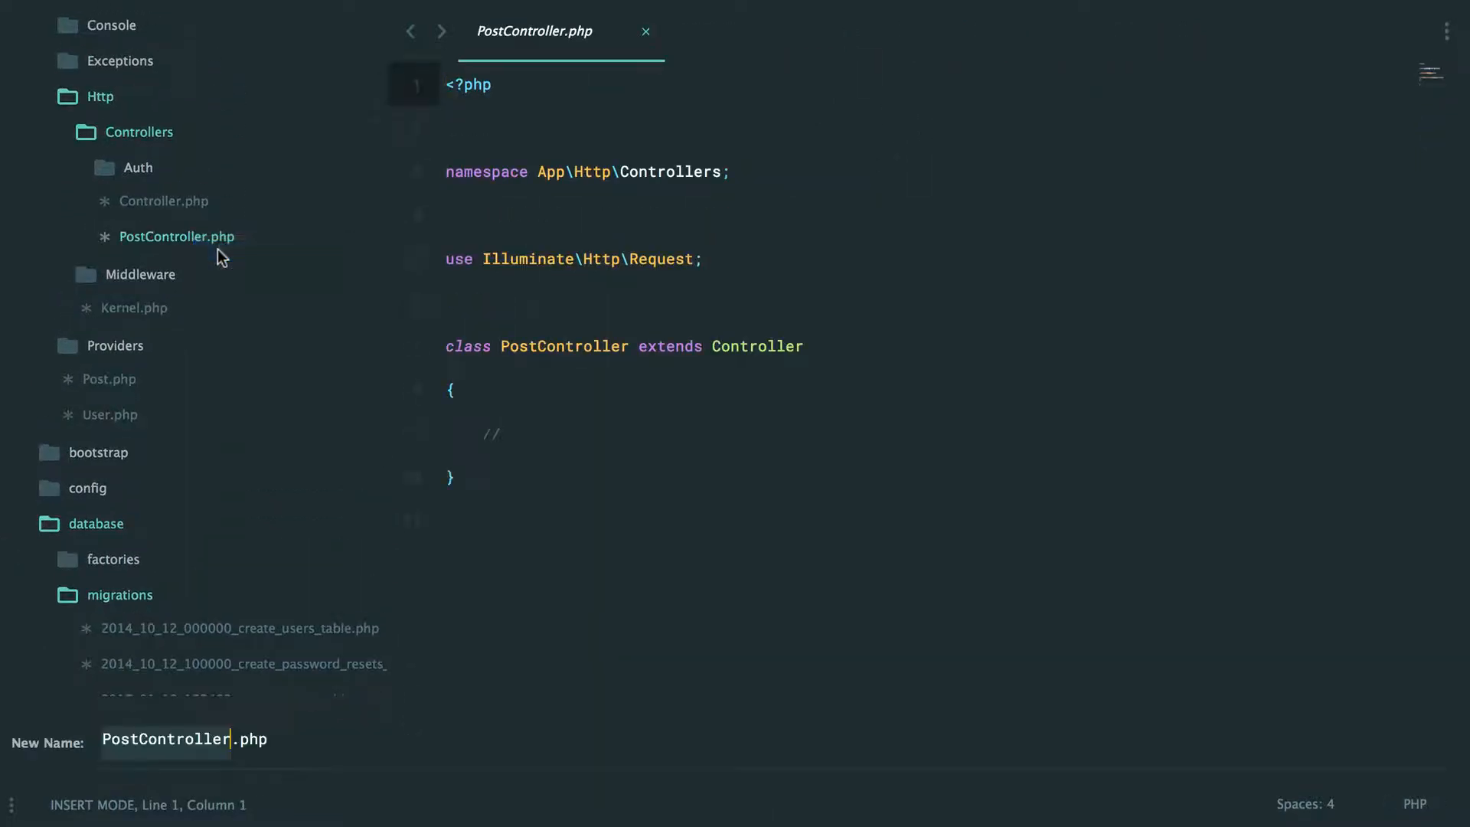
{"action": "key", "text": "Left"}
{"action": "type", "text": "s"}
{"action": "key", "text": "Return"}
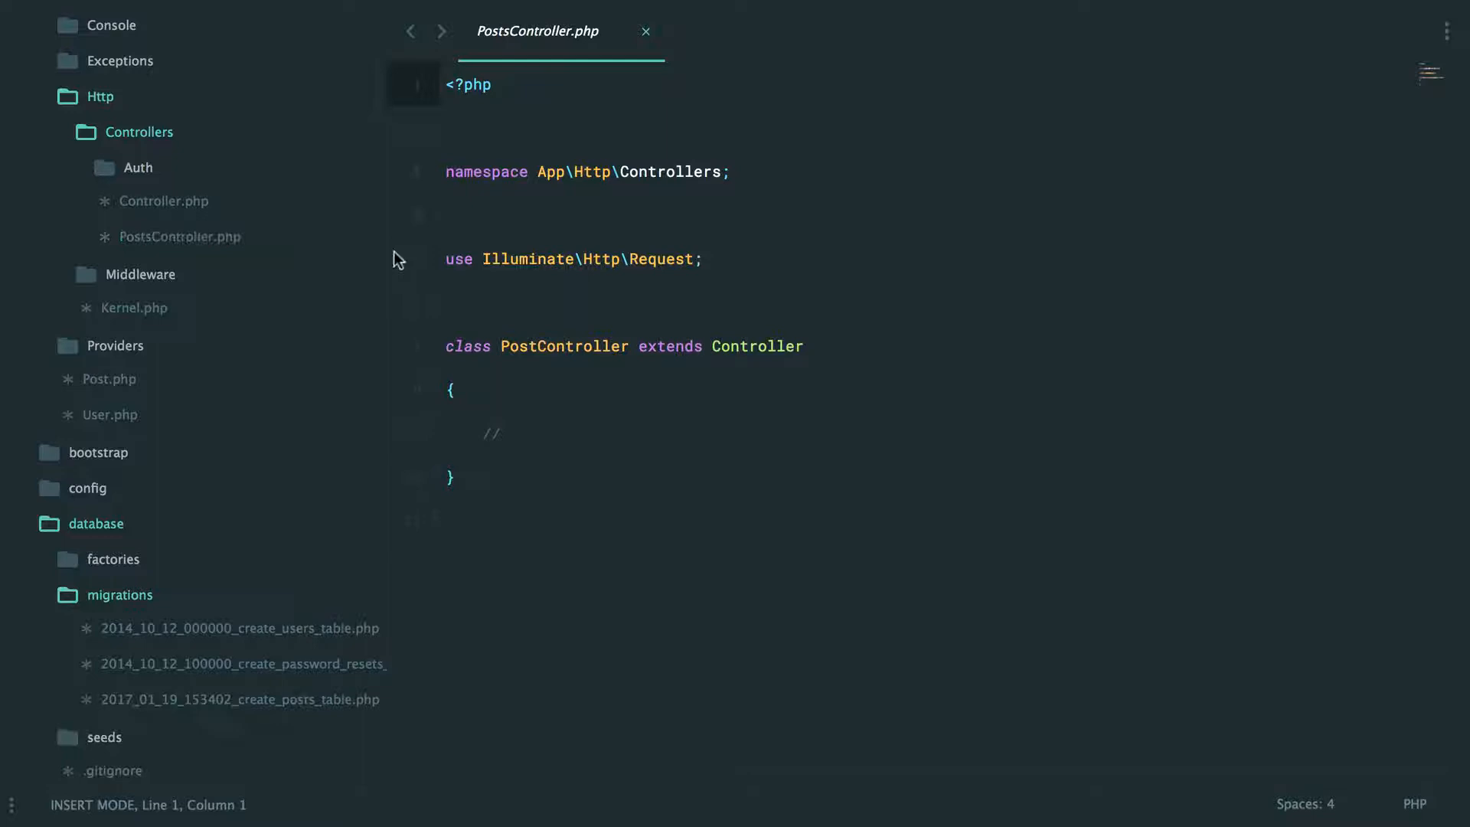
{"action": "left_click", "coordinate": [457, 390]}
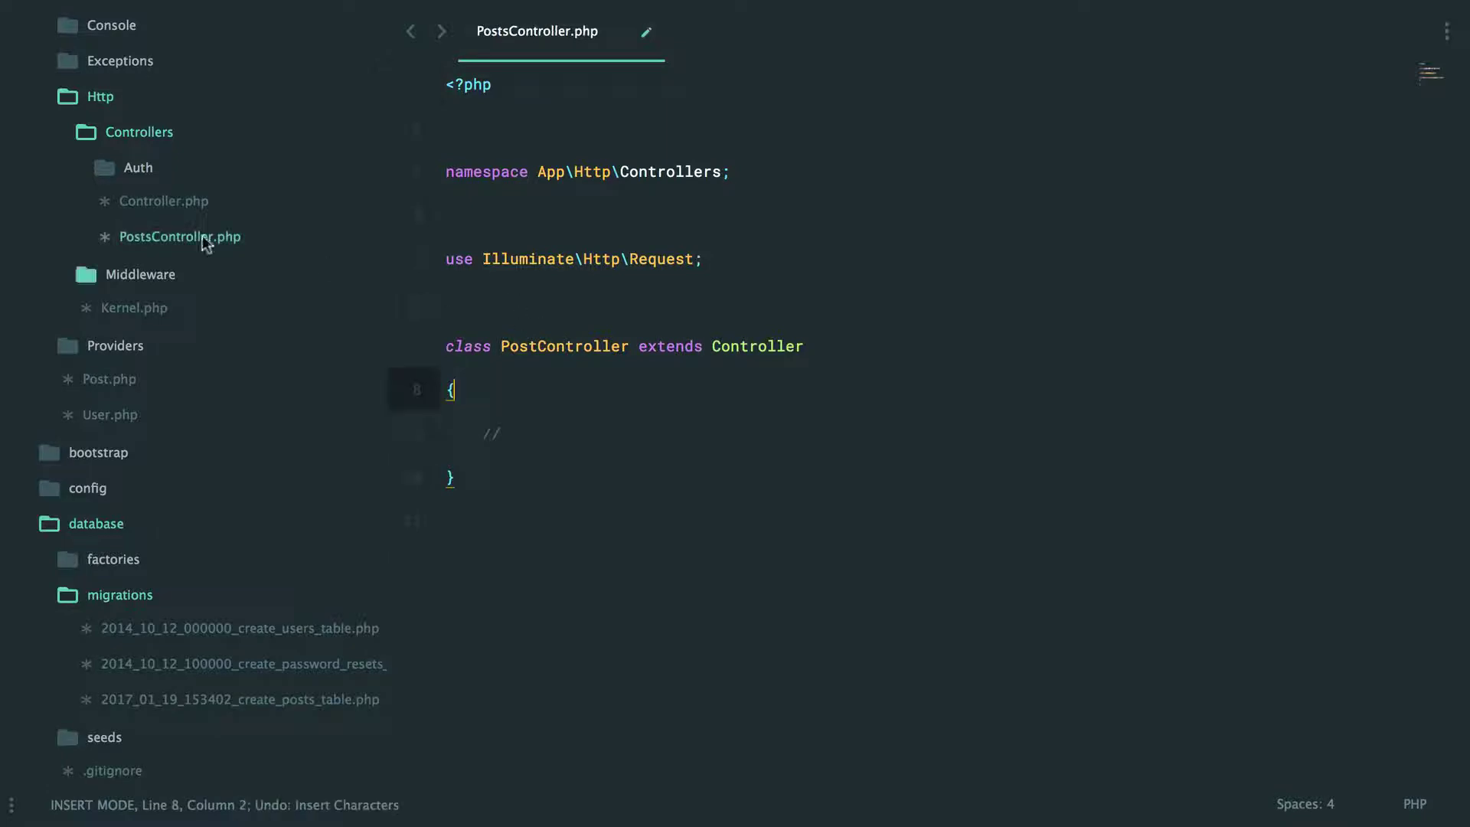
{"action": "left_click", "coordinate": [538, 346]}
{"action": "type", "text": "s"}
{"action": "key", "text": "ctrl+s"}
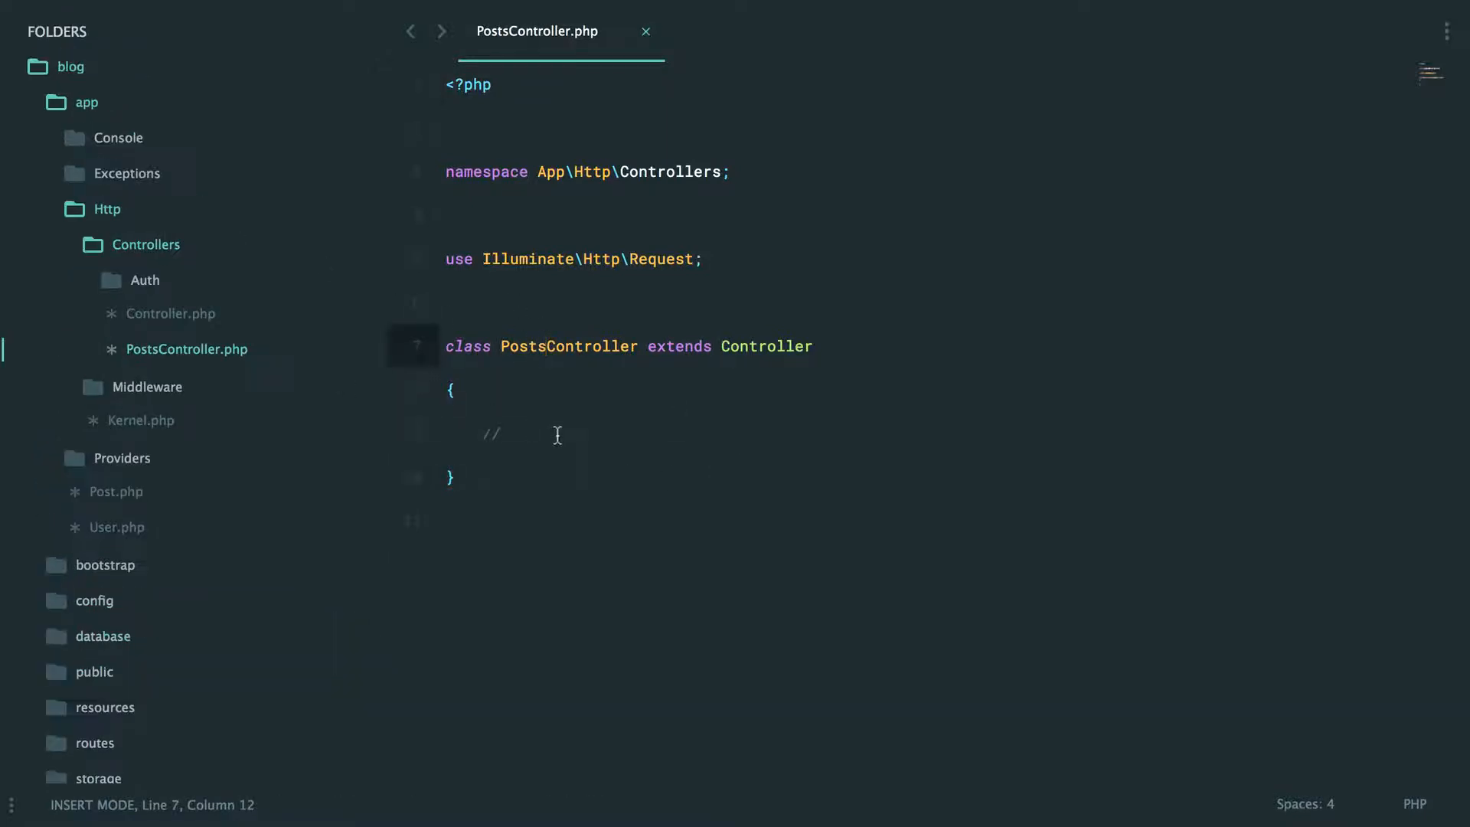
Bring up routes/web.php from the sidebar and select part of the route path
{"action": "left_click", "coordinate": [558, 434]}
{"action": "key", "text": "ctrl+p"}
{"action": "type", "text": "rweb"}
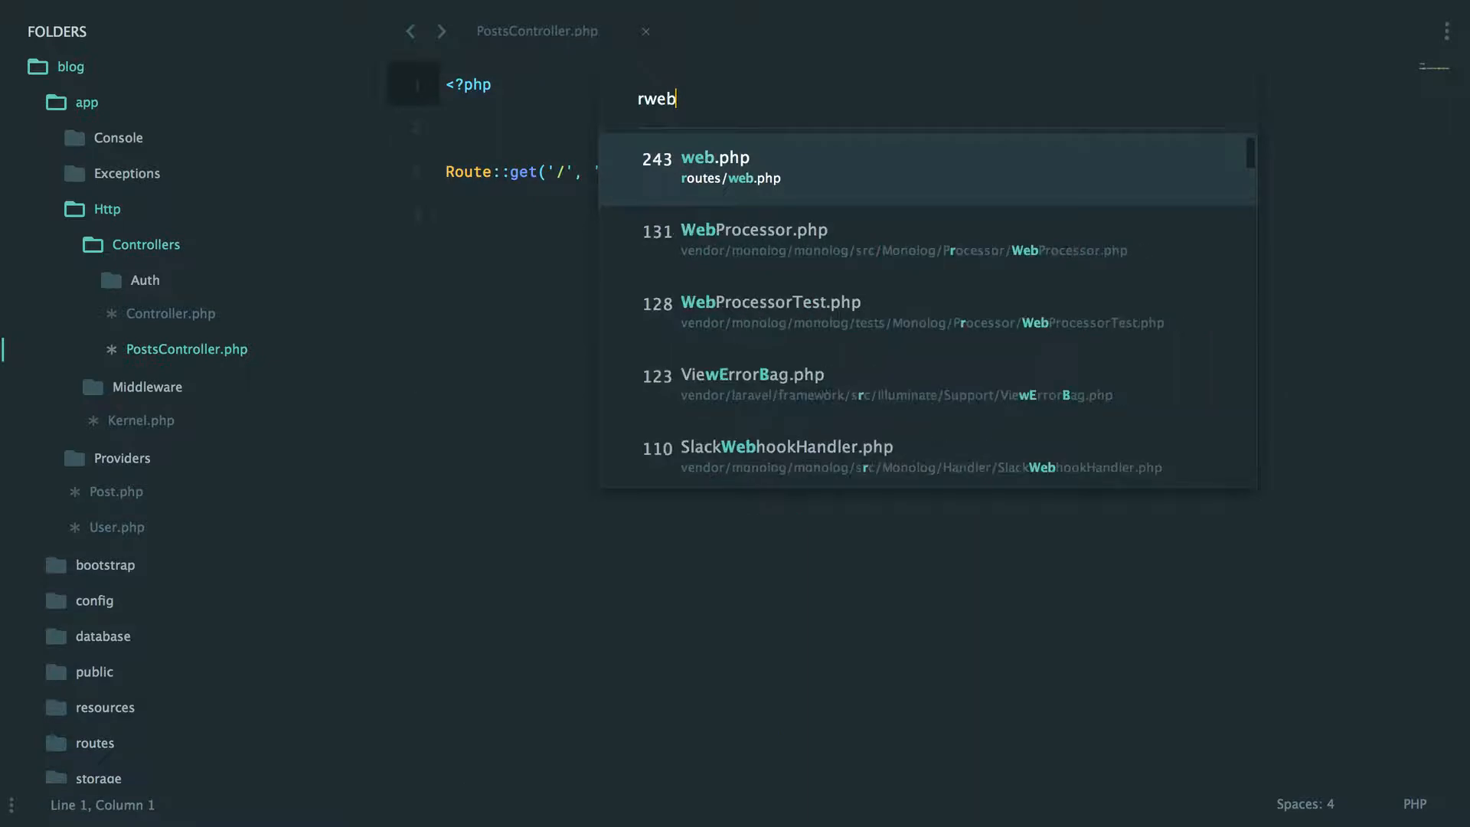
{"action": "key", "text": "Escape"}
{"action": "scroll", "coordinate": [115, 517], "scroll_direction": "down", "scroll_amount": 3}
{"action": "left_click", "coordinate": [93, 581]}
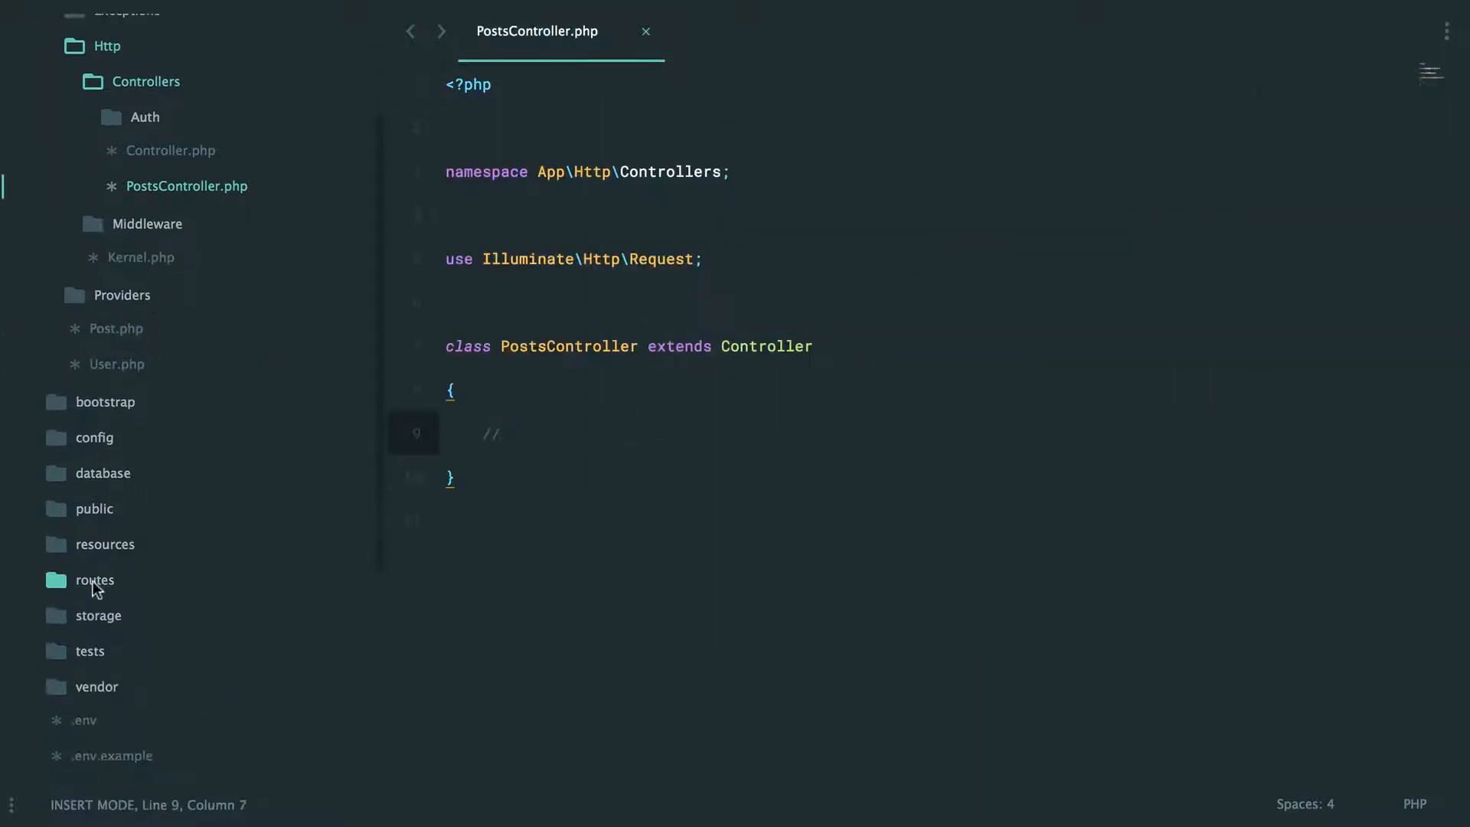
{"action": "left_click", "coordinate": [134, 717]}
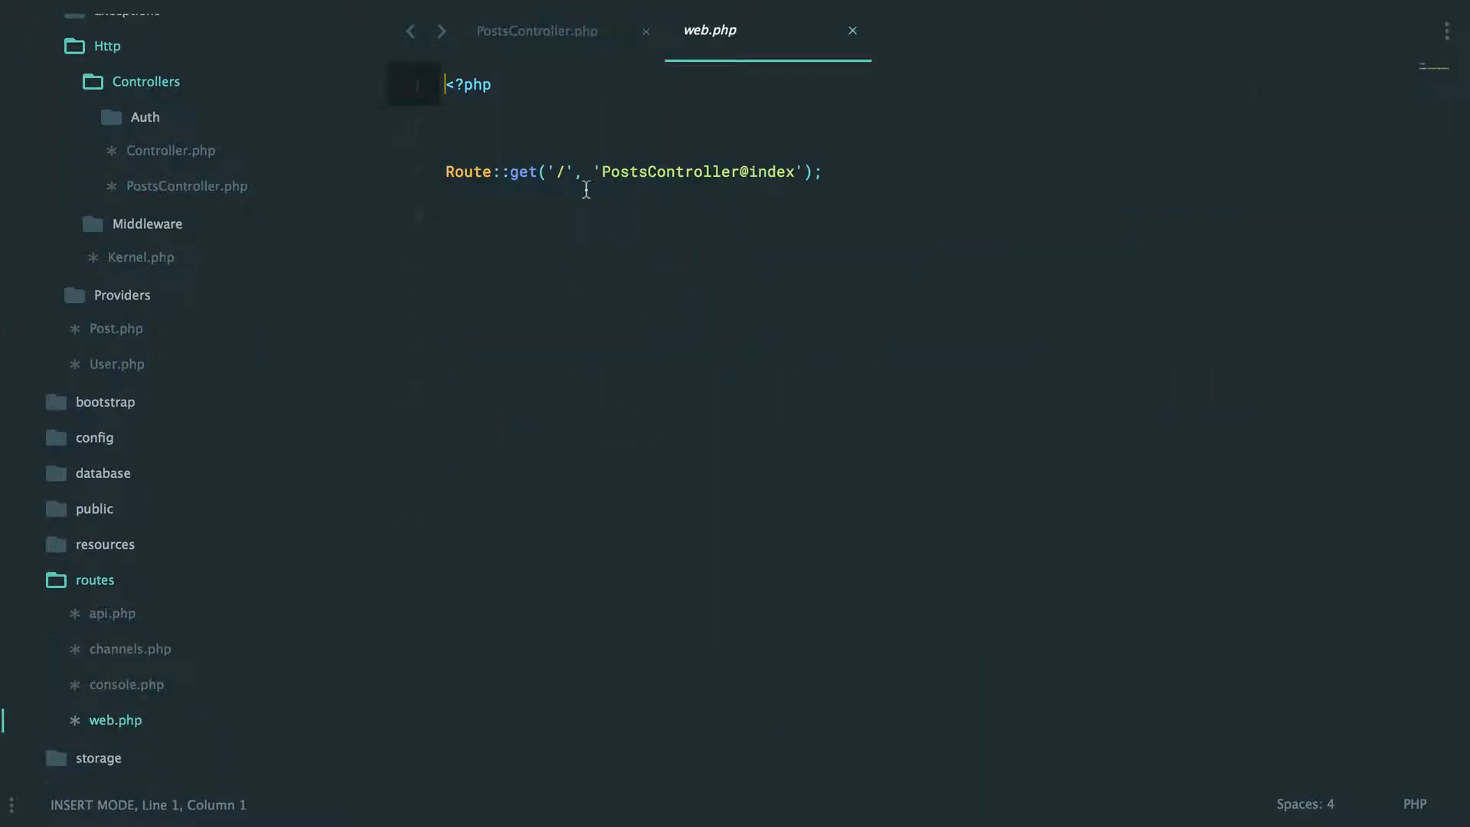
{"action": "double_click", "coordinate": [552, 173]}
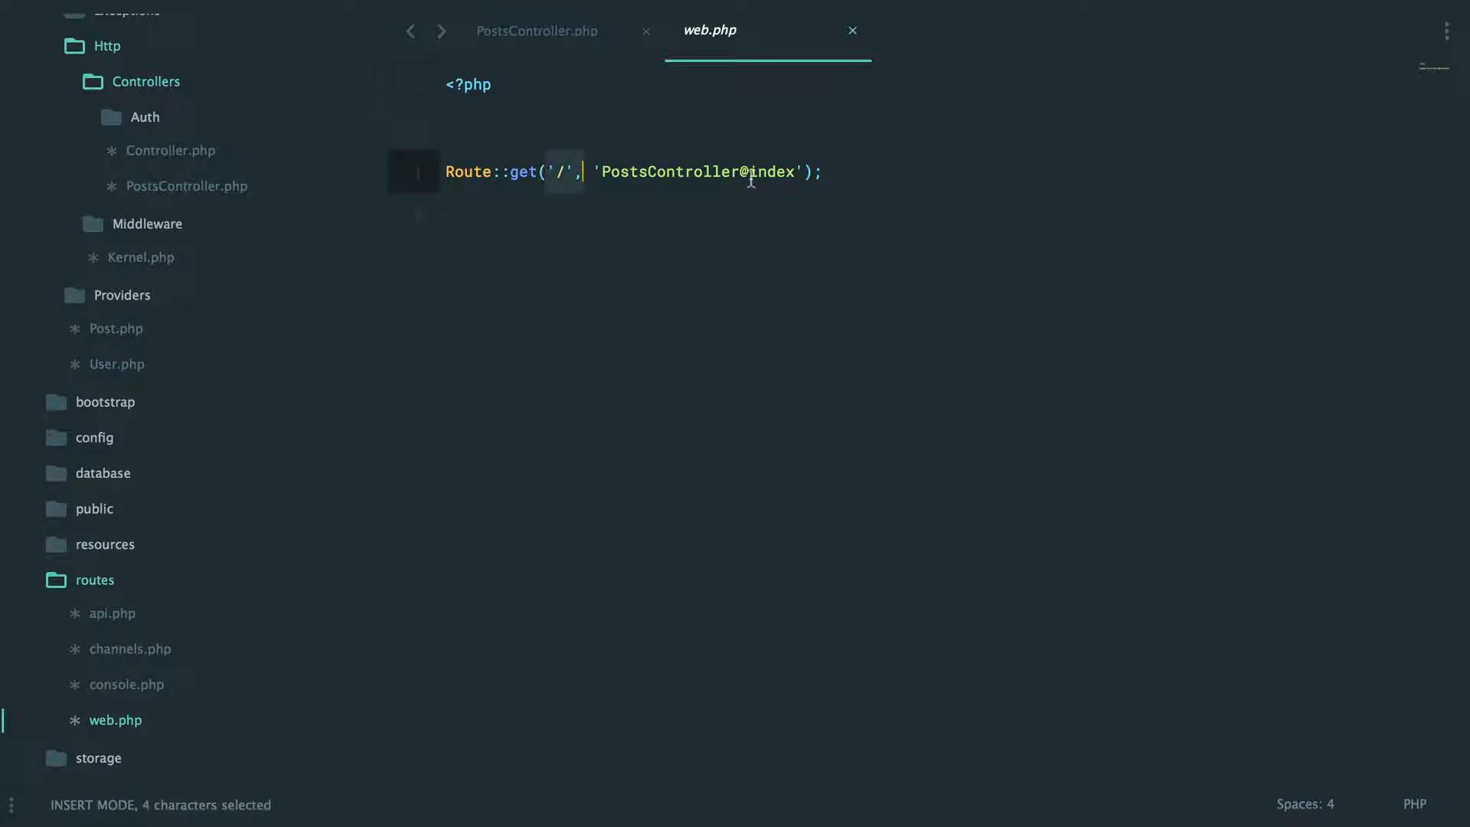
Replace the placeholder comment with an index() method returning view('posts.index')
{"action": "left_click", "coordinate": [511, 32]}
{"action": "key", "text": "BackSpace"}
{"action": "key", "text": "BackSpace"}
{"action": "type", "text": "publ"}
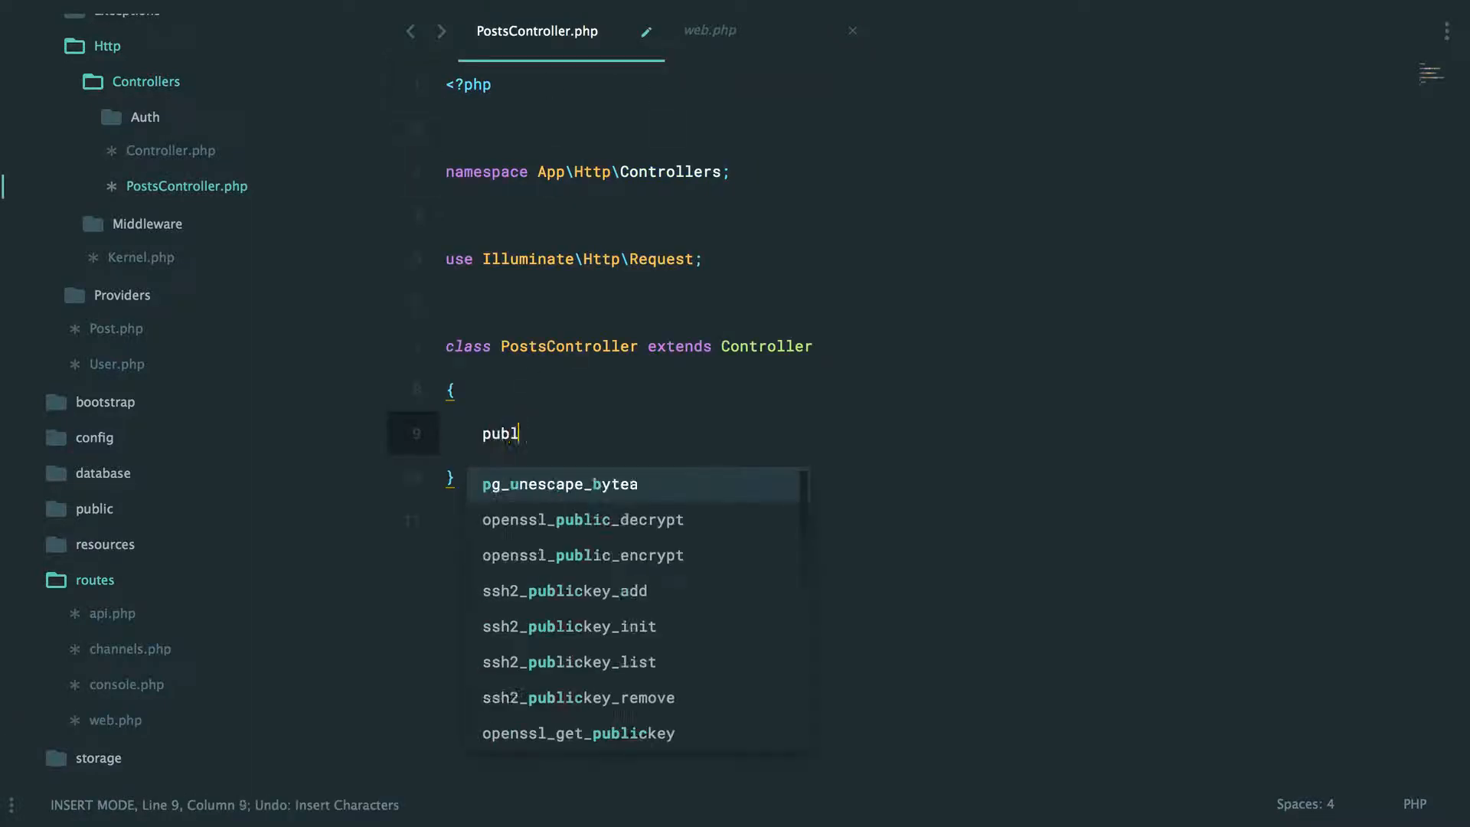
{"action": "type", "text": "ic function index()"}
{"action": "key", "text": "Return"}
{"action": "type", "text": "{"}
{"action": "key", "text": "Return"}
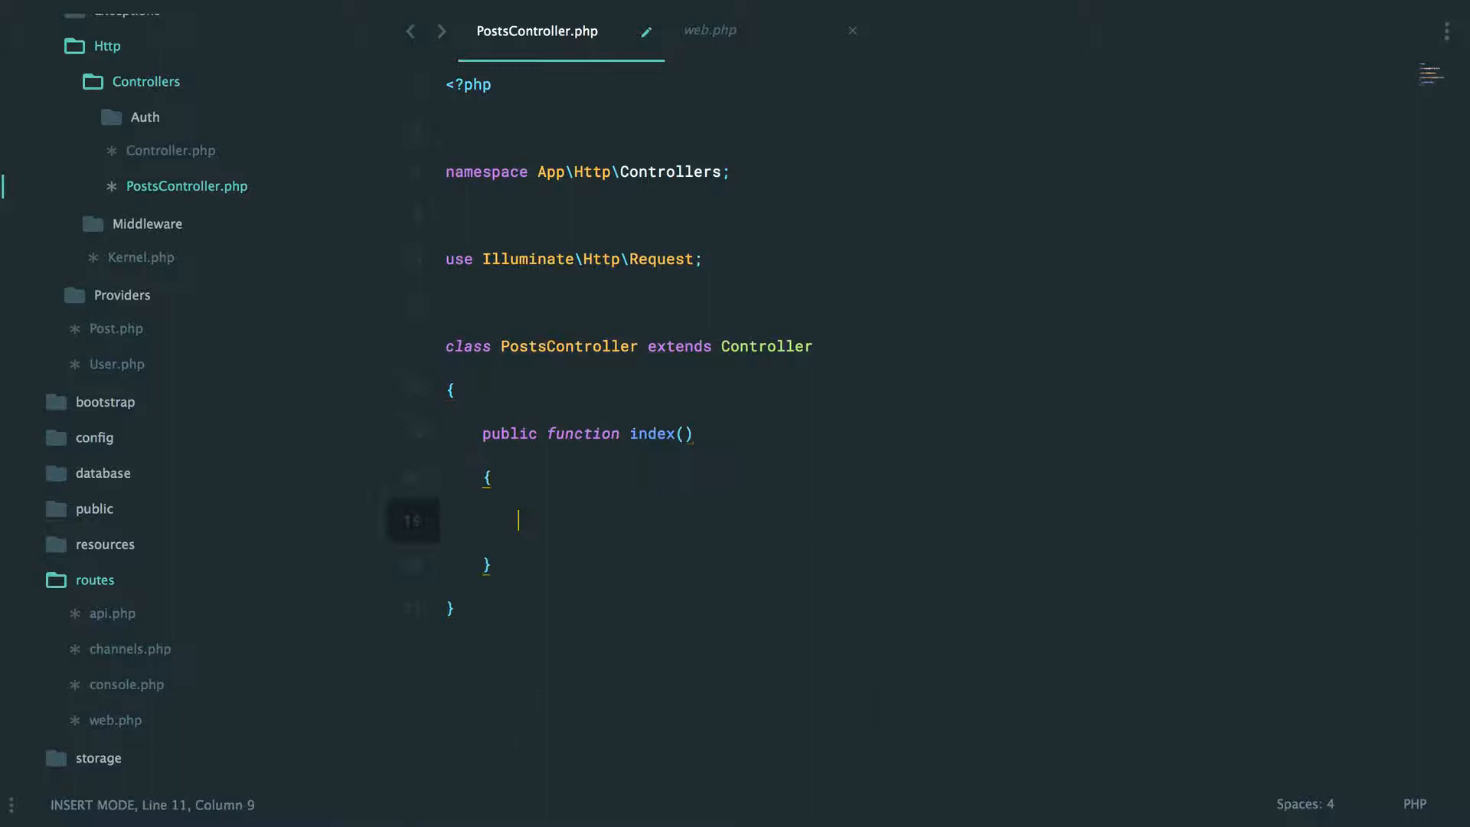
{"action": "type", "text": "return "}
{"action": "type", "text": "view('"}
{"action": "type", "text": "posts.index');"}
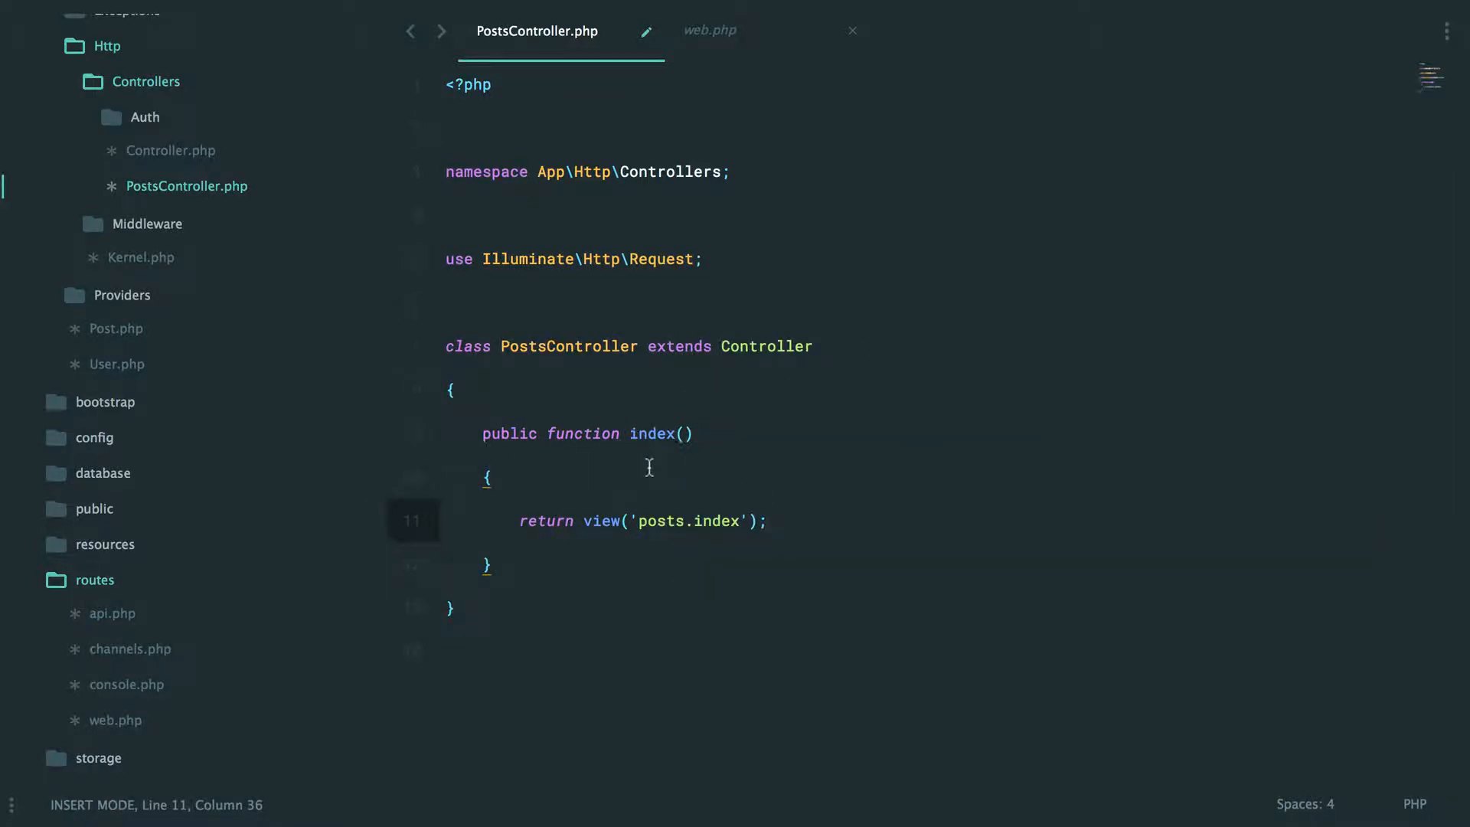
{"action": "left_click_drag", "start_coordinate": [488, 436], "coordinate": [751, 447]}
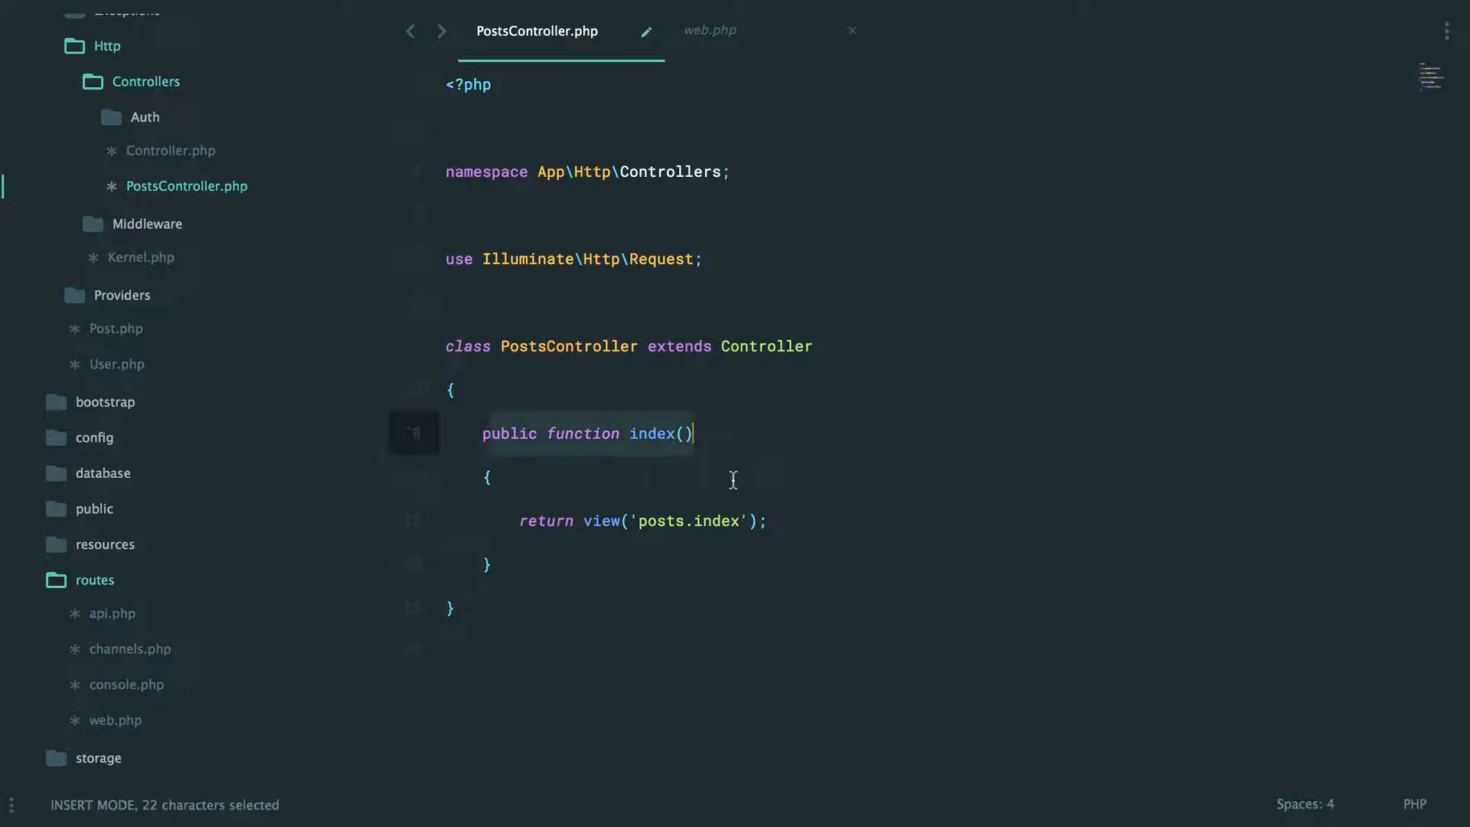
Expand resources/views in the sidebar to add a view file
{"action": "left_click", "coordinate": [733, 480]}
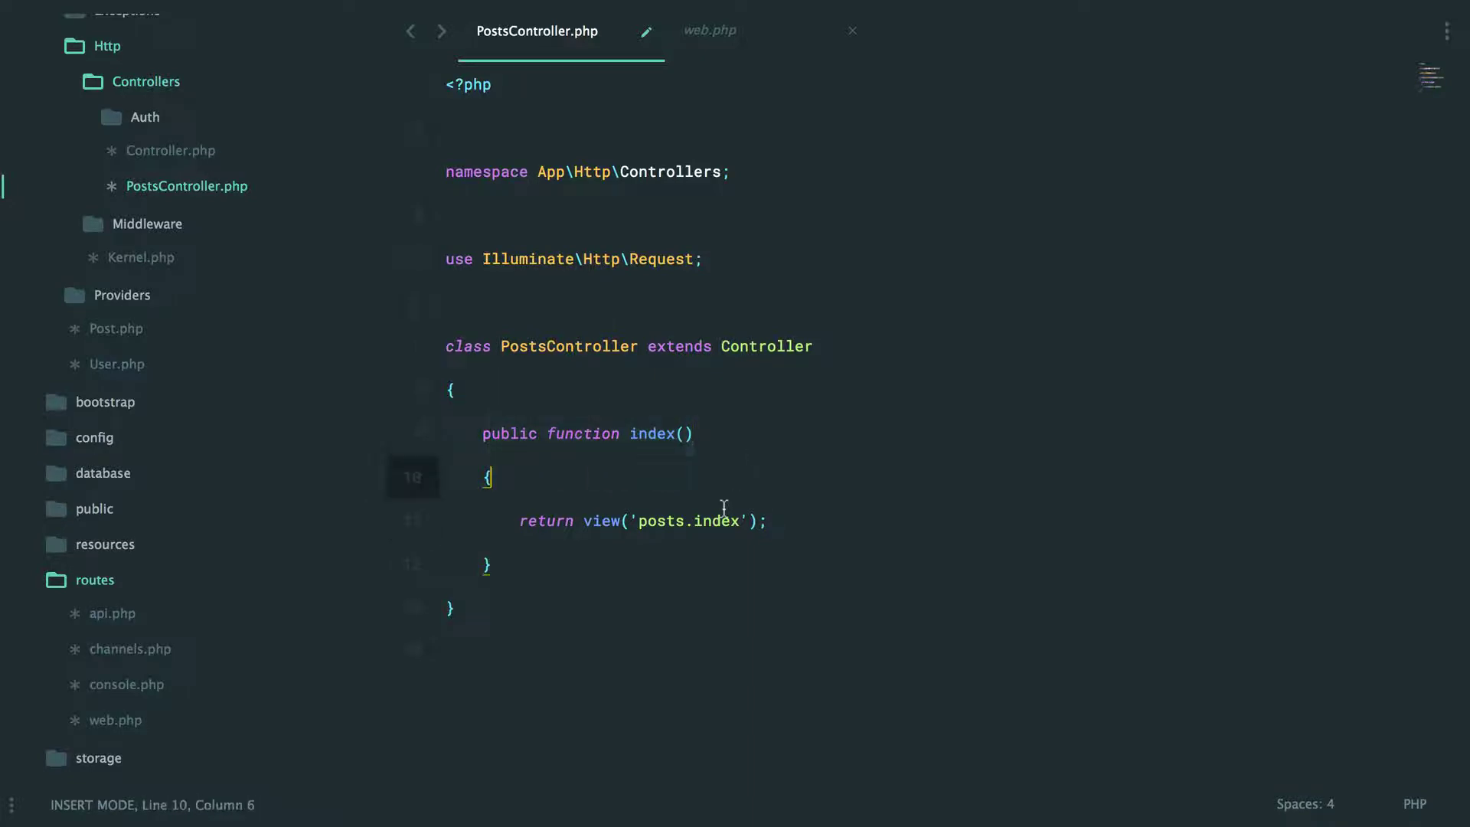
{"action": "left_click", "coordinate": [178, 540]}
{"action": "scroll", "coordinate": [178, 424], "scroll_direction": "down", "scroll_amount": 3}
{"action": "left_click", "coordinate": [173, 464]}
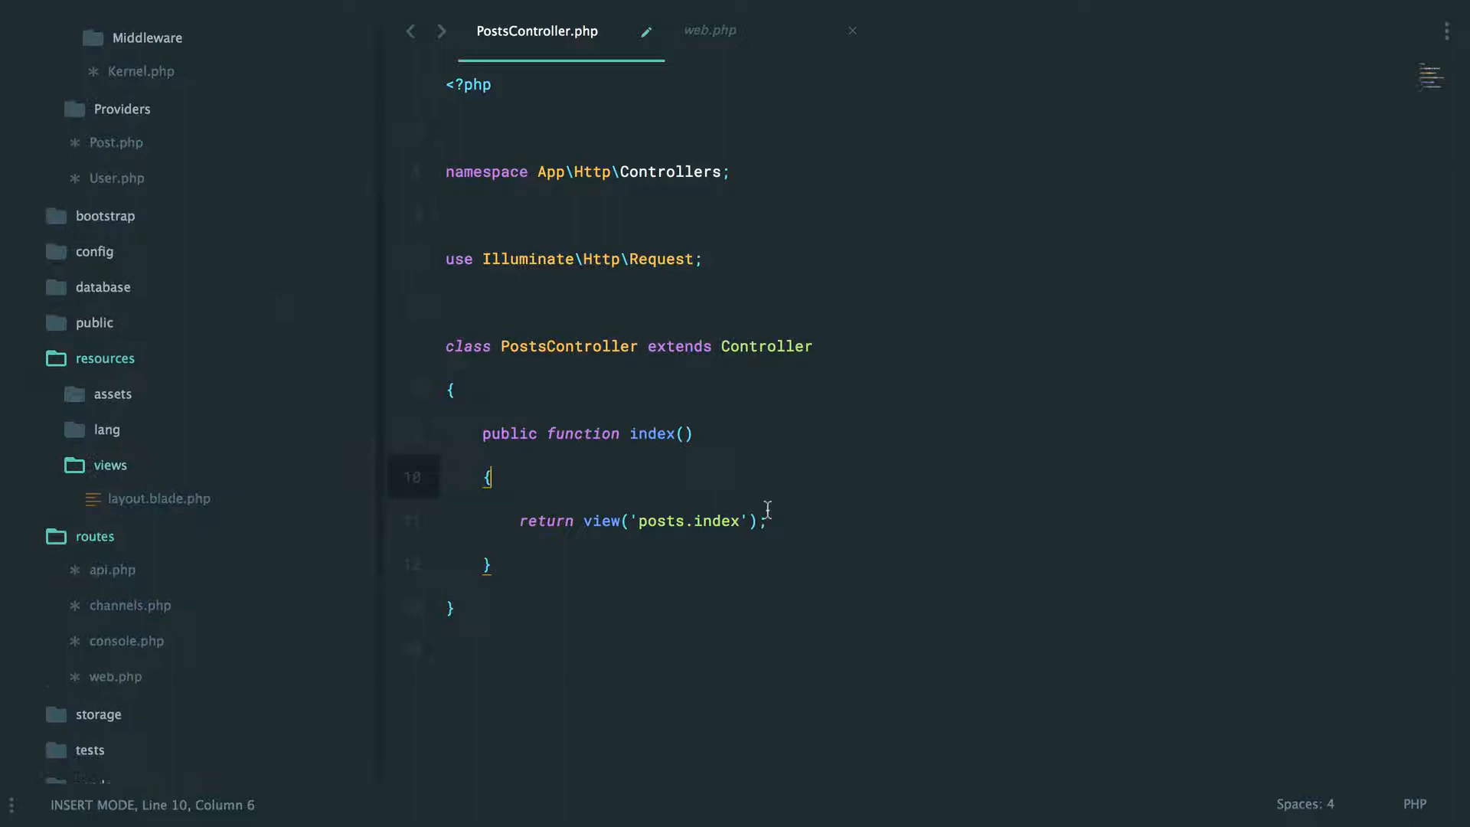
Create resources/views/posts/index.blade.php and cut out the expanded HTML boilerplate
{"action": "key", "text": "super+alt+n"}
{"action": "type", "text": "resources/views/p"}
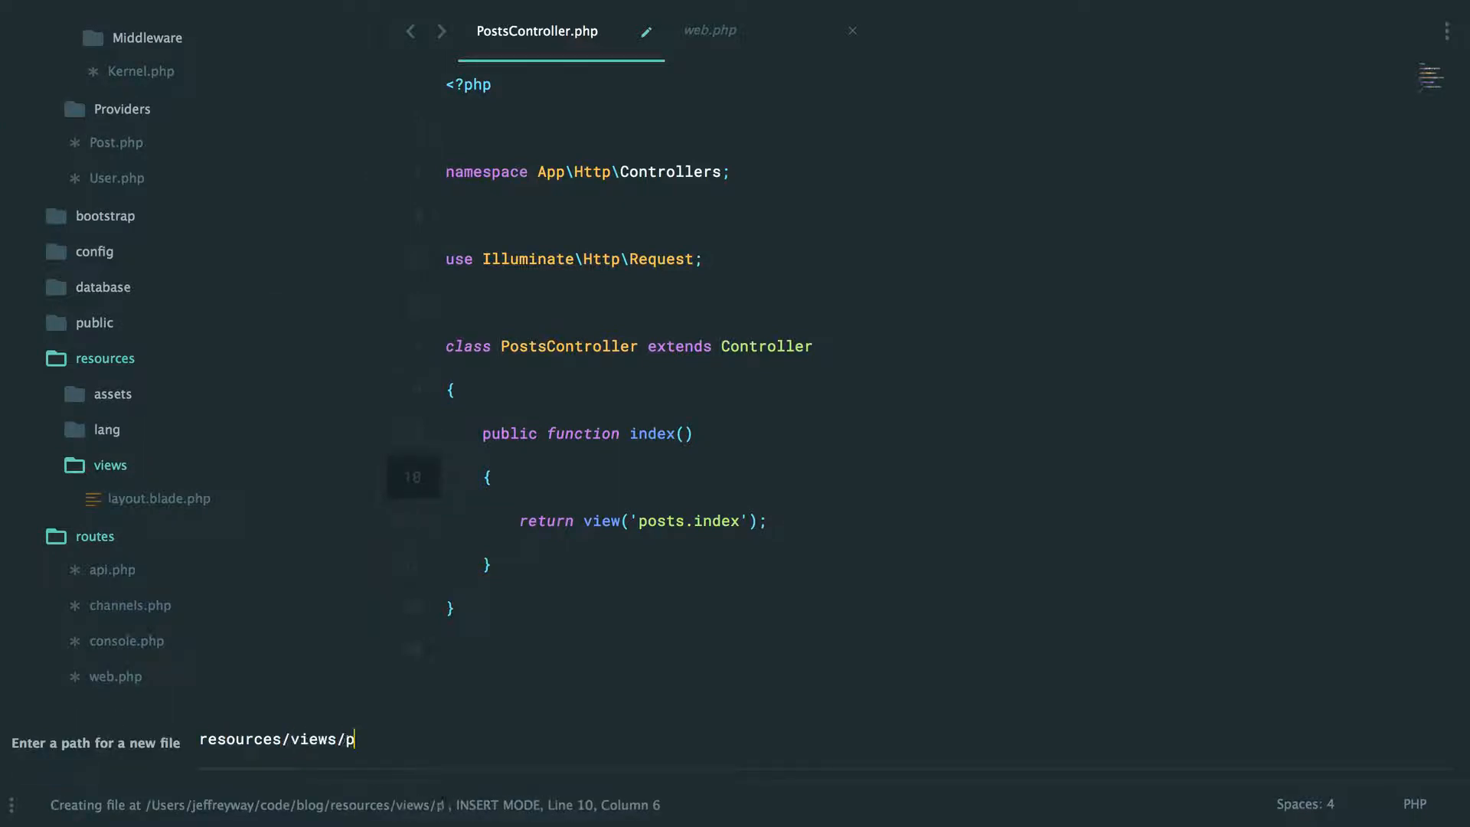
{"action": "type", "text": "osts/index.blade.ph"}
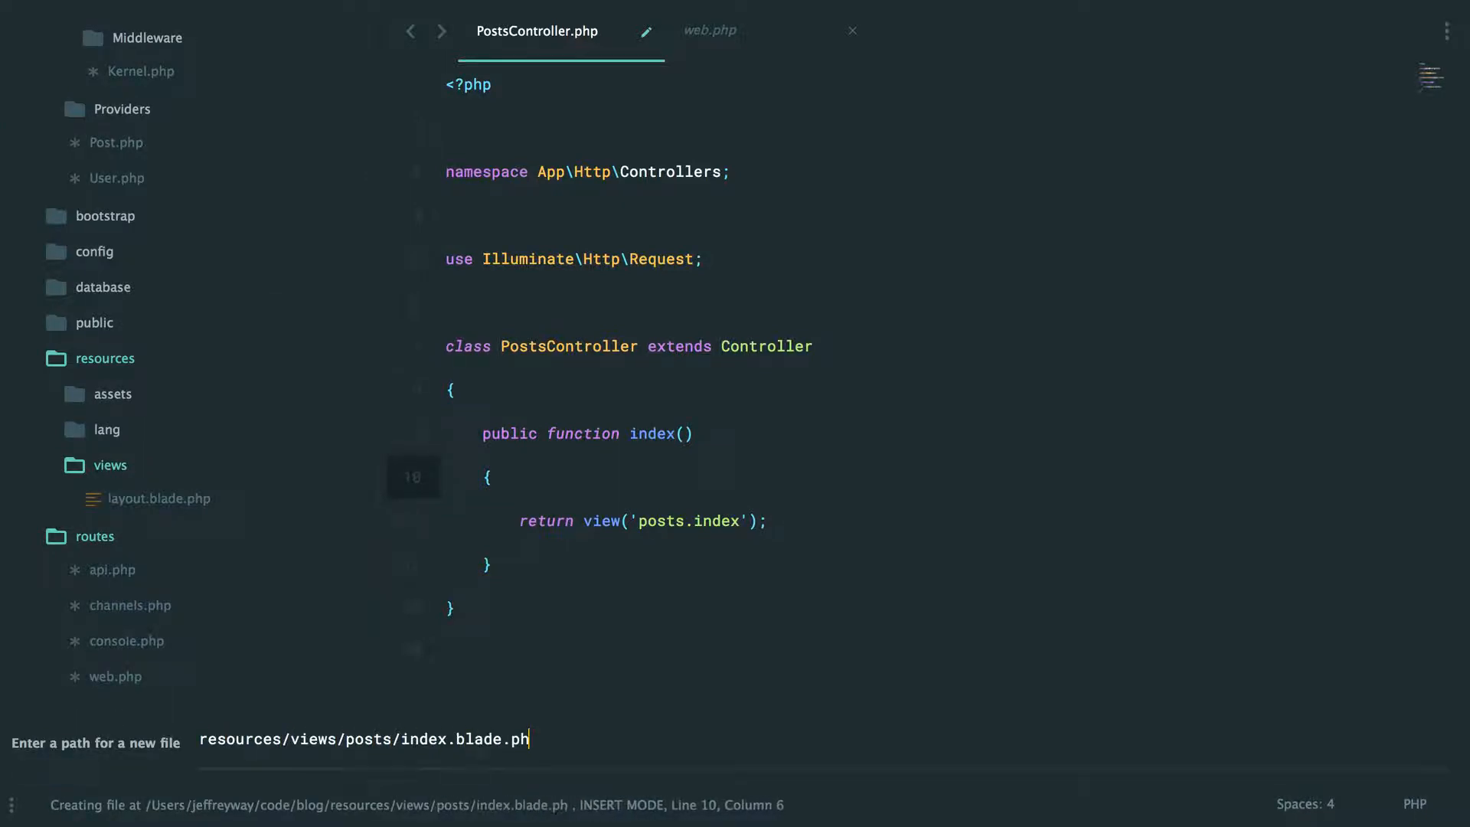
{"action": "type", "text": "p"}
{"action": "key", "text": "Return"}
{"action": "type", "text": "html"}
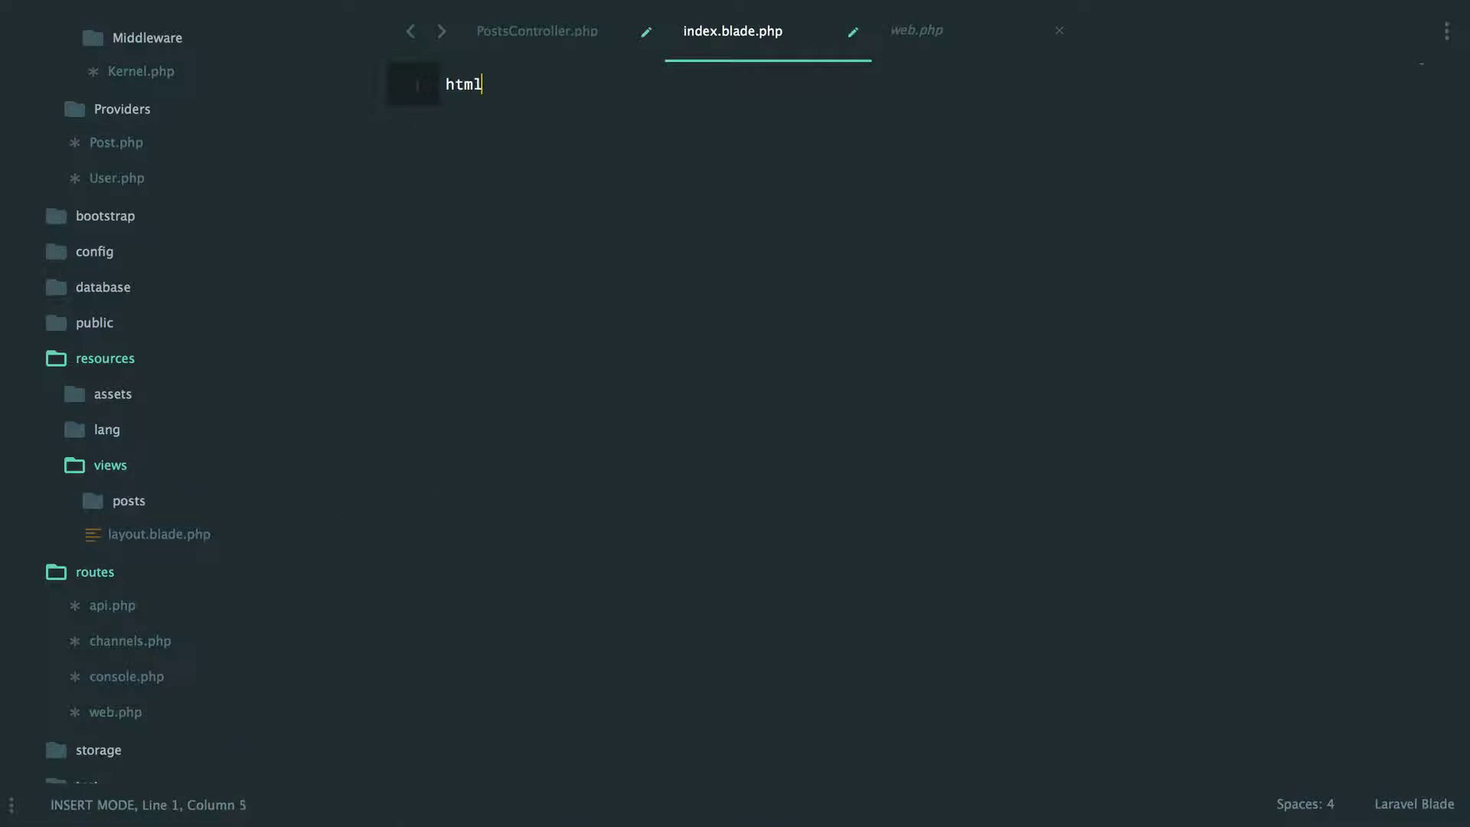
{"action": "key", "text": "Tab"}
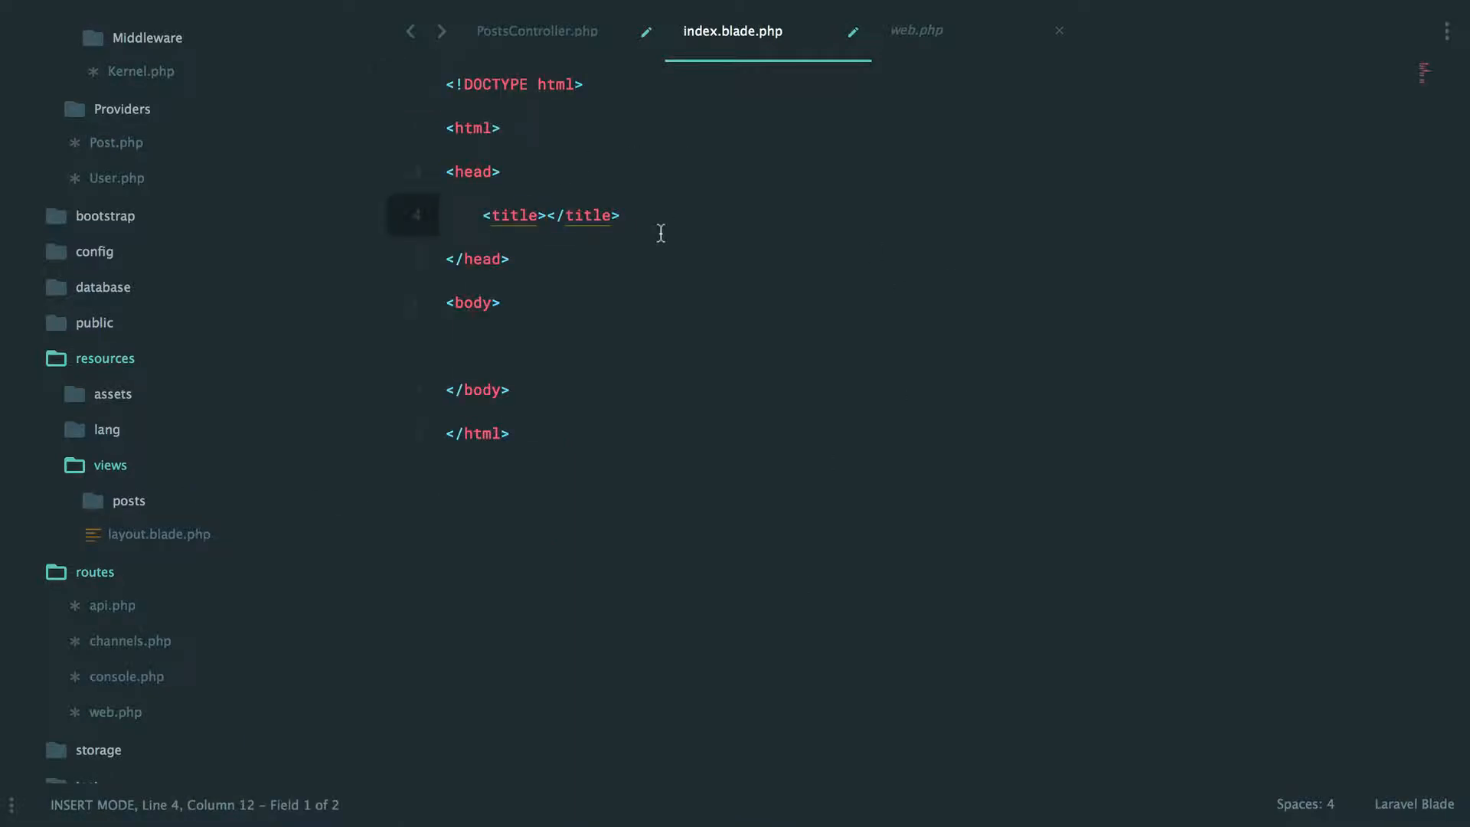
{"action": "key", "text": "ctrl+a"}
{"action": "key", "text": "ctrl+x"}
{"action": "left_click", "coordinate": [159, 533]}
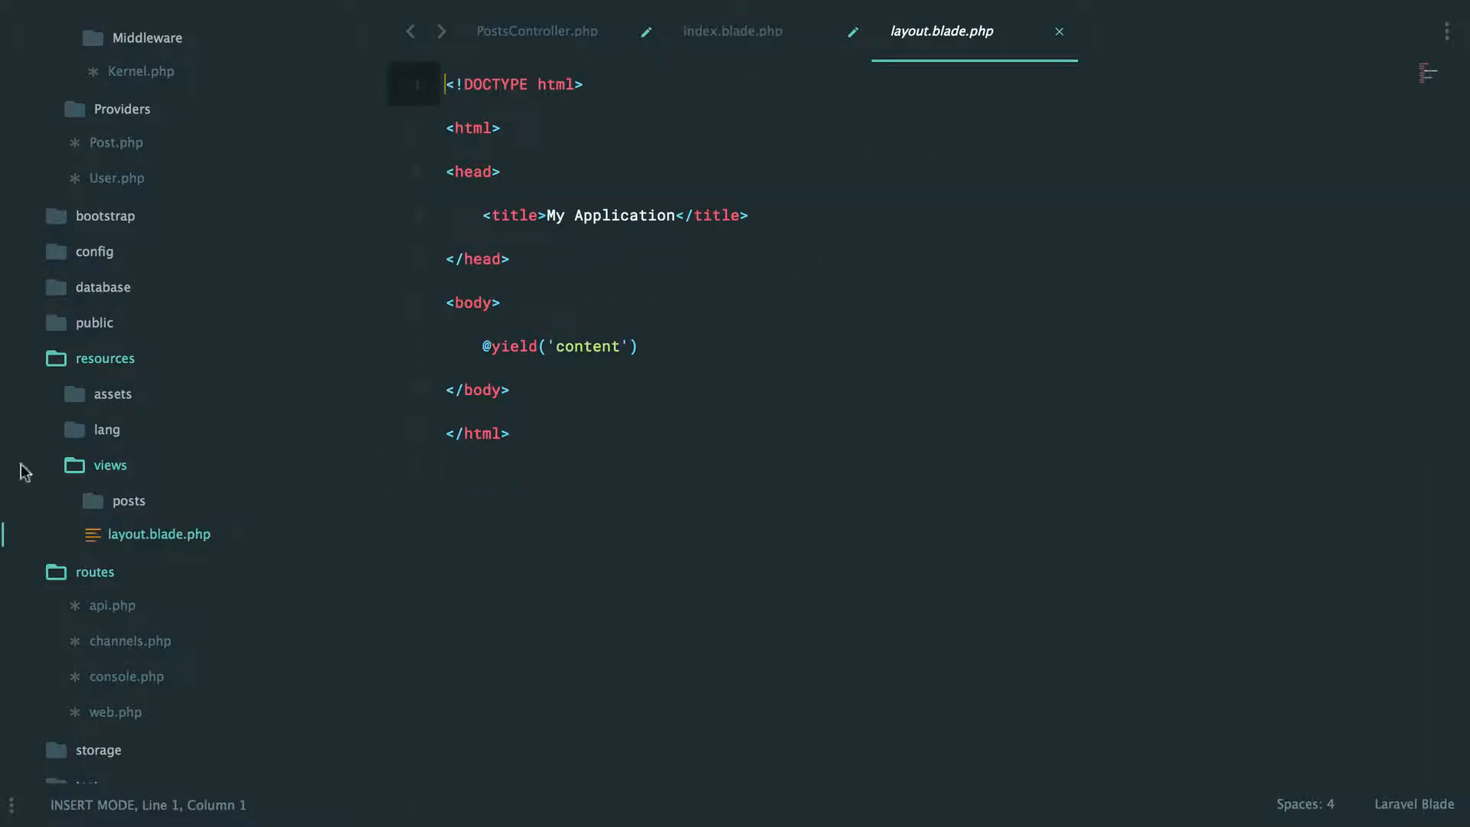
{"action": "left_click", "coordinate": [115, 500]}
{"action": "left_click", "coordinate": [161, 535]}
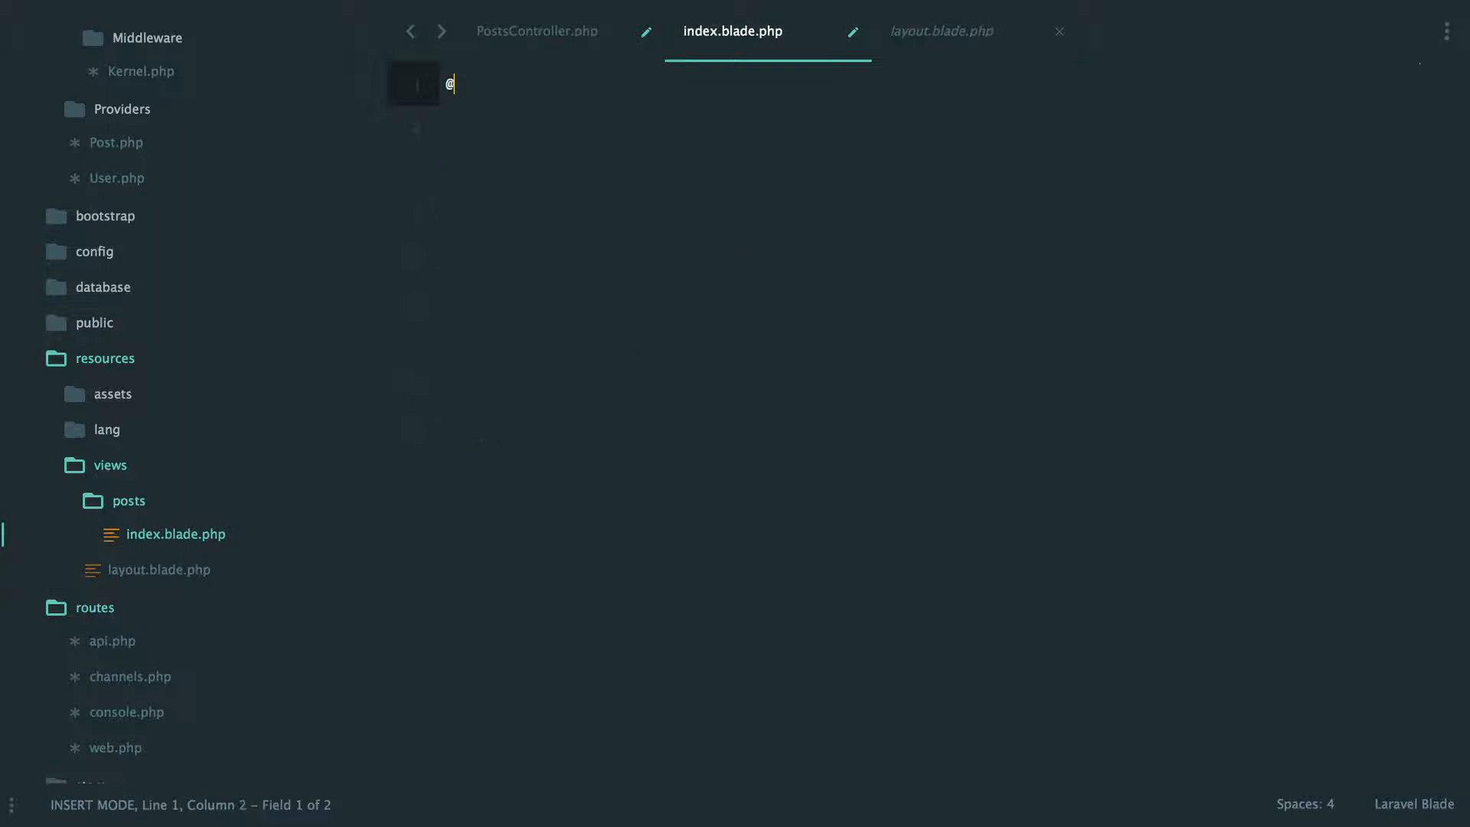
{"action": "type", "text": "extends ("}
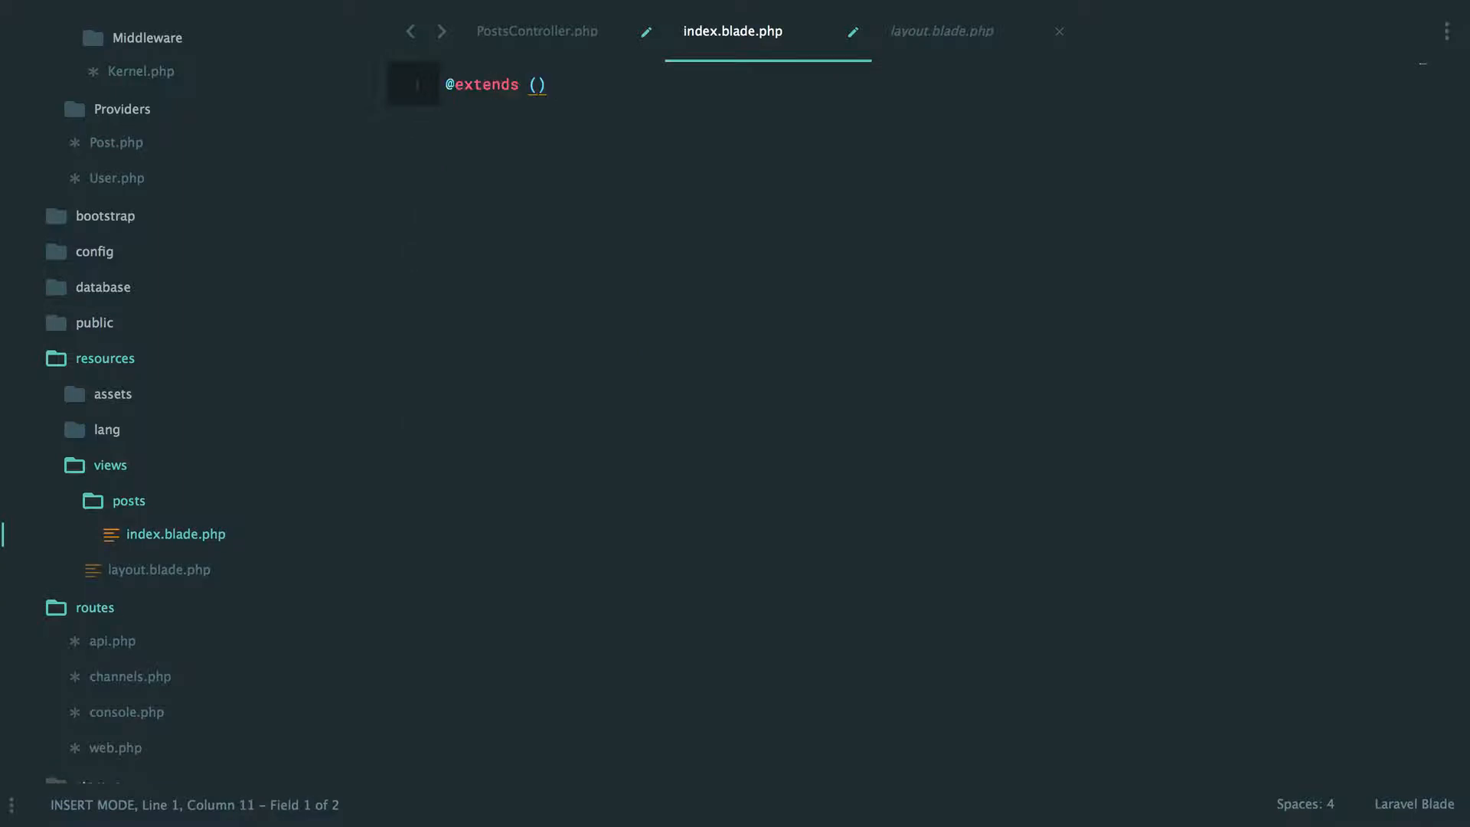
{"action": "type", "text": "'layout"}
{"action": "key", "text": "ctrl+s"}
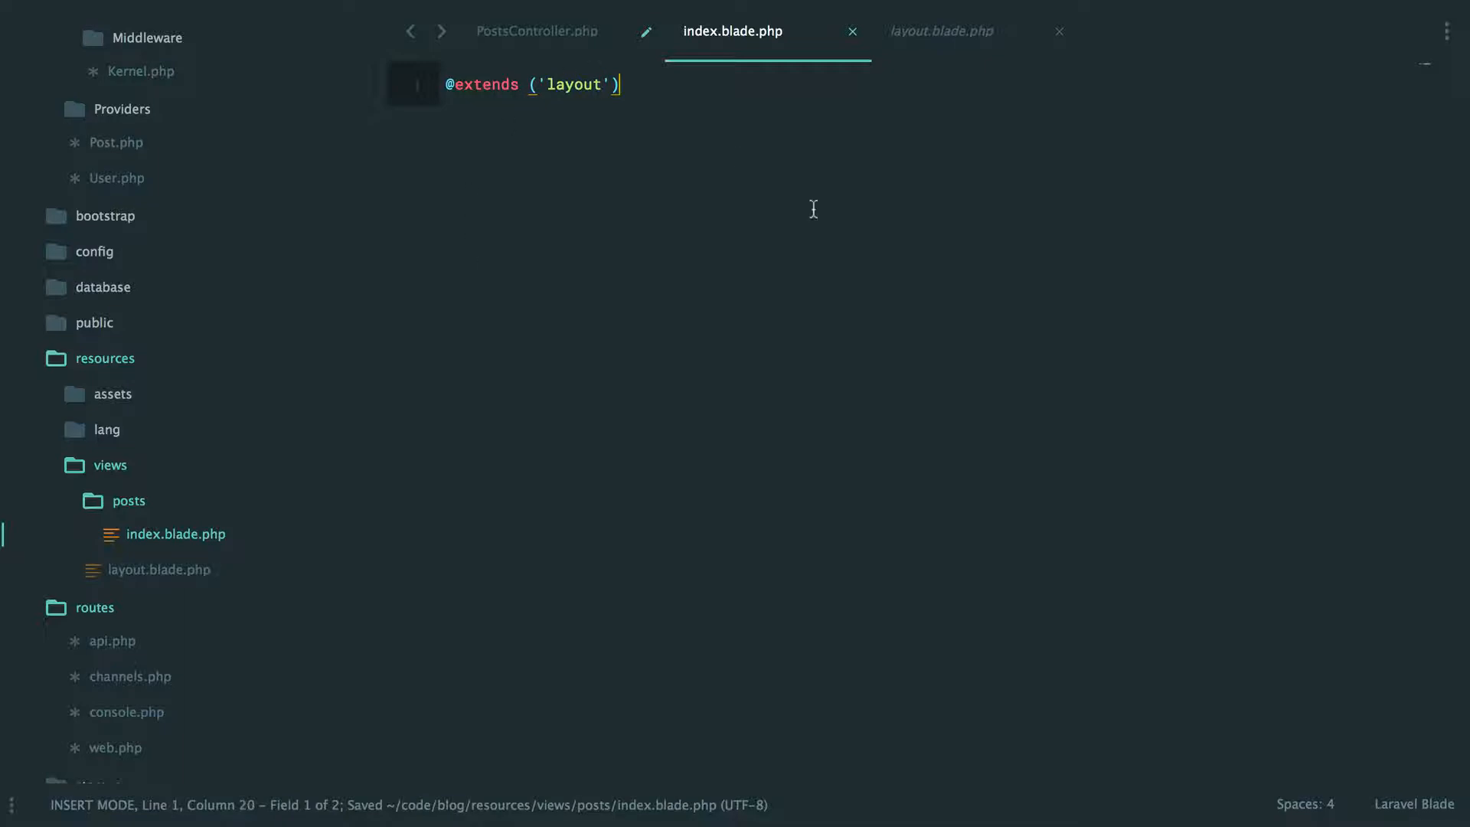
{"action": "key", "text": "ctrl+Return"}
{"action": "key", "text": "ctrl+Return"}
{"action": "key", "text": "Return"}
{"action": "type", "text": "adfasfasas"}
{"action": "key", "text": "ctrl+s"}
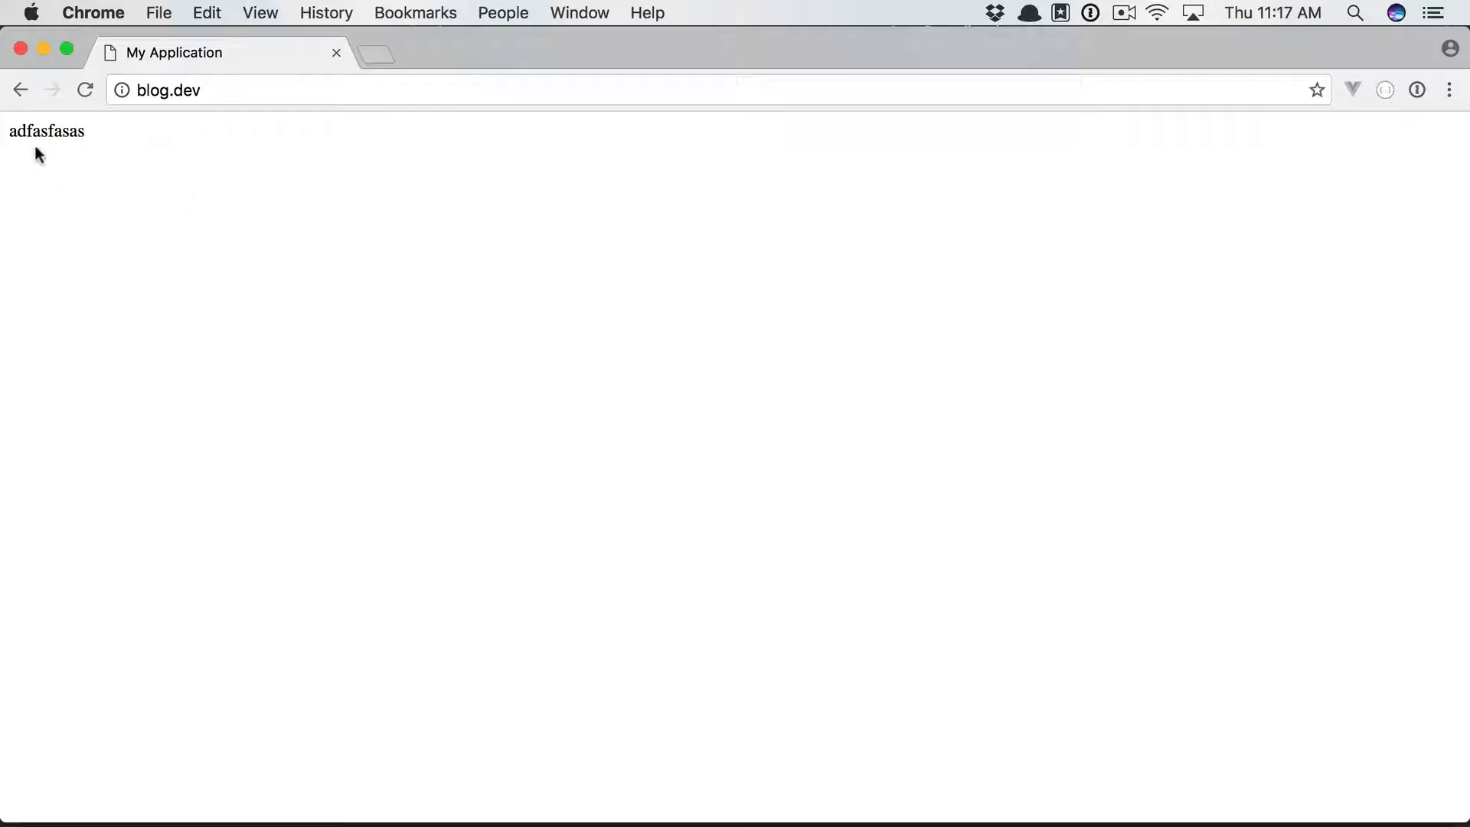
View blog.dev's source, highlight adfasfasas above the DOCTYPE, and switch to Sublime
{"action": "key", "text": "super+alt+u"}
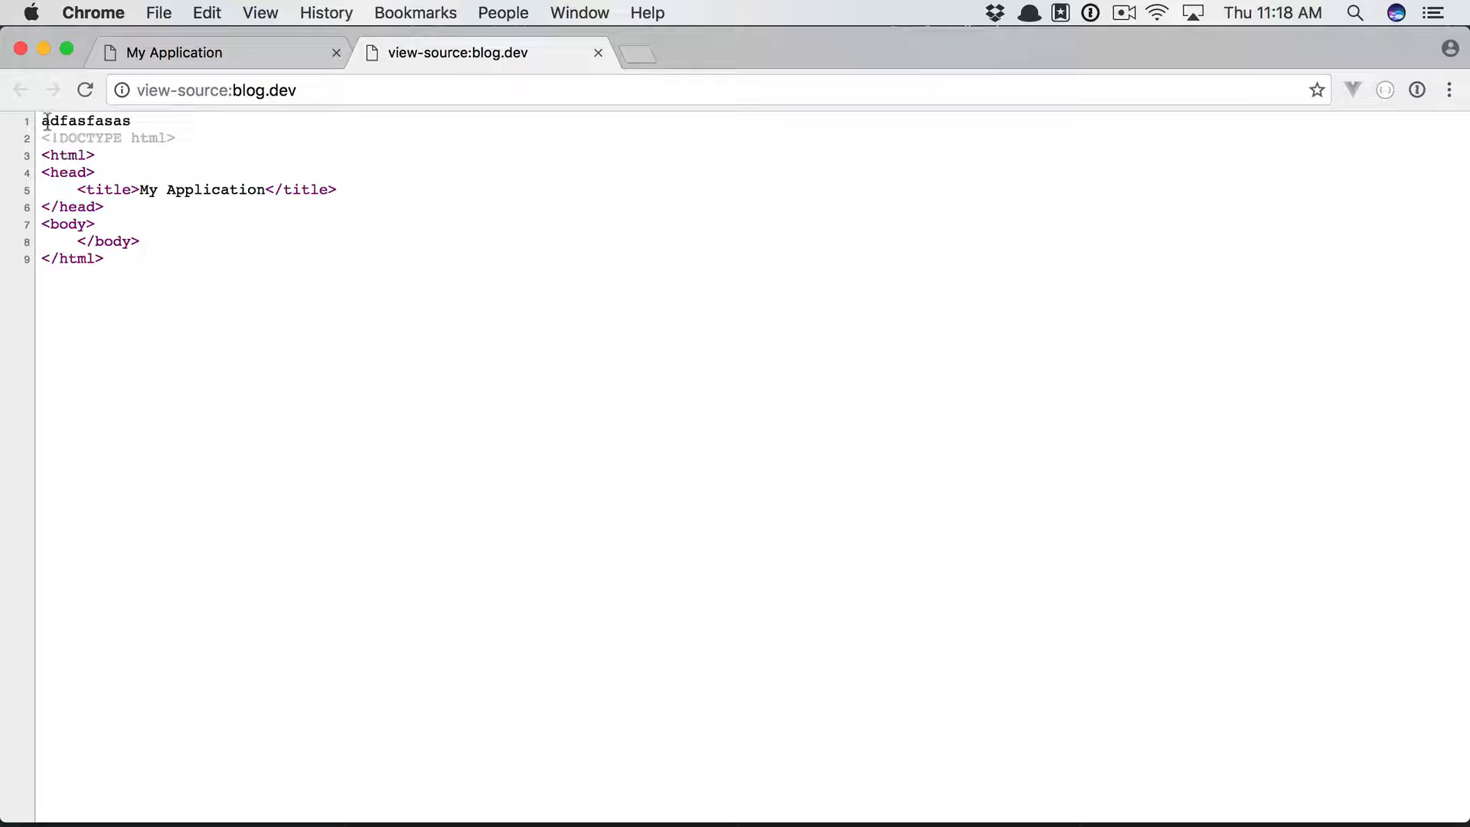
{"action": "left_click_drag", "start_coordinate": [42, 121], "coordinate": [189, 124]}
{"action": "key", "text": "alt+space"}
{"action": "type", "text": "sub"}
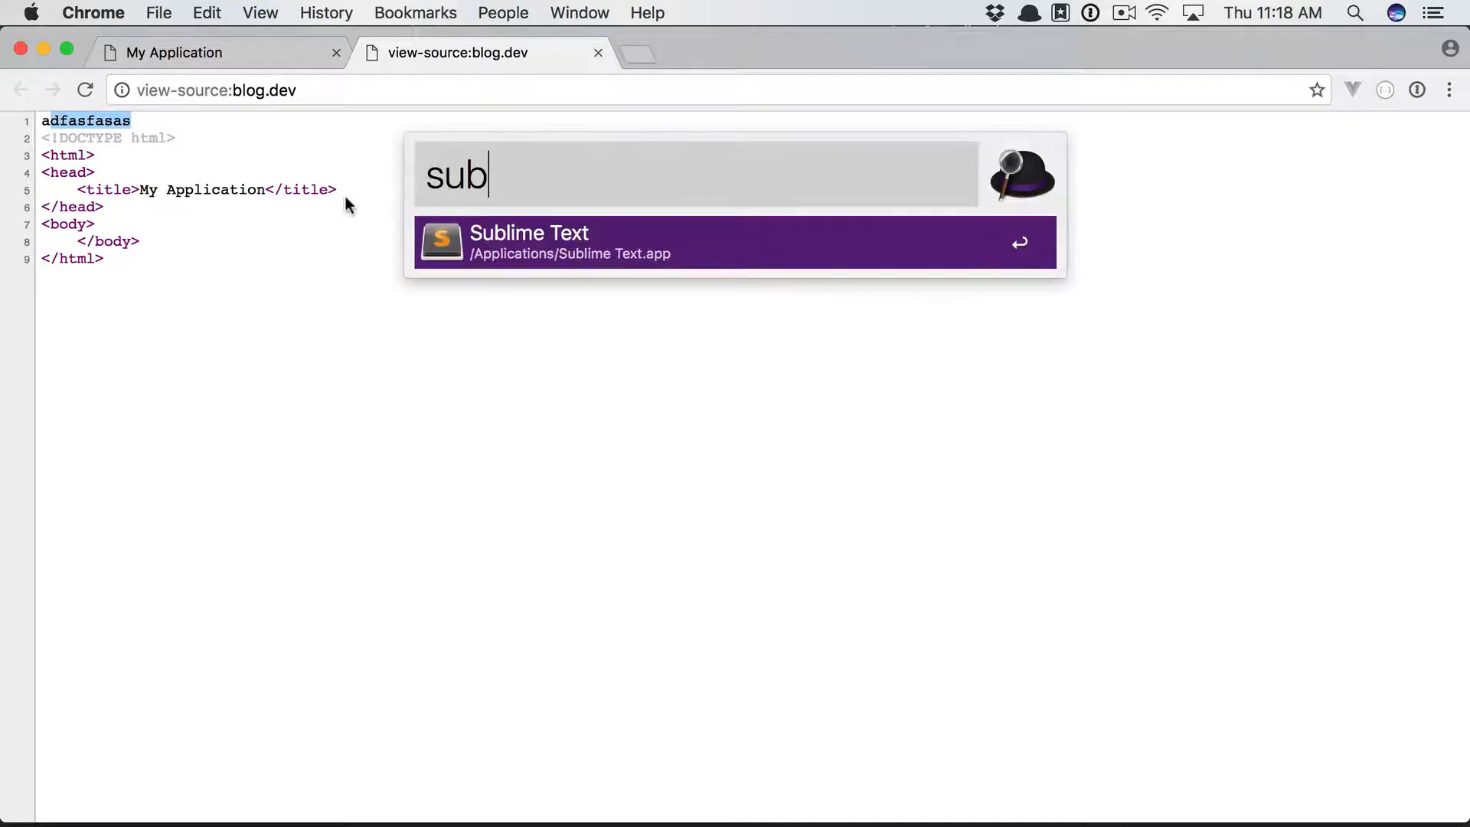
{"action": "key", "text": "Return"}
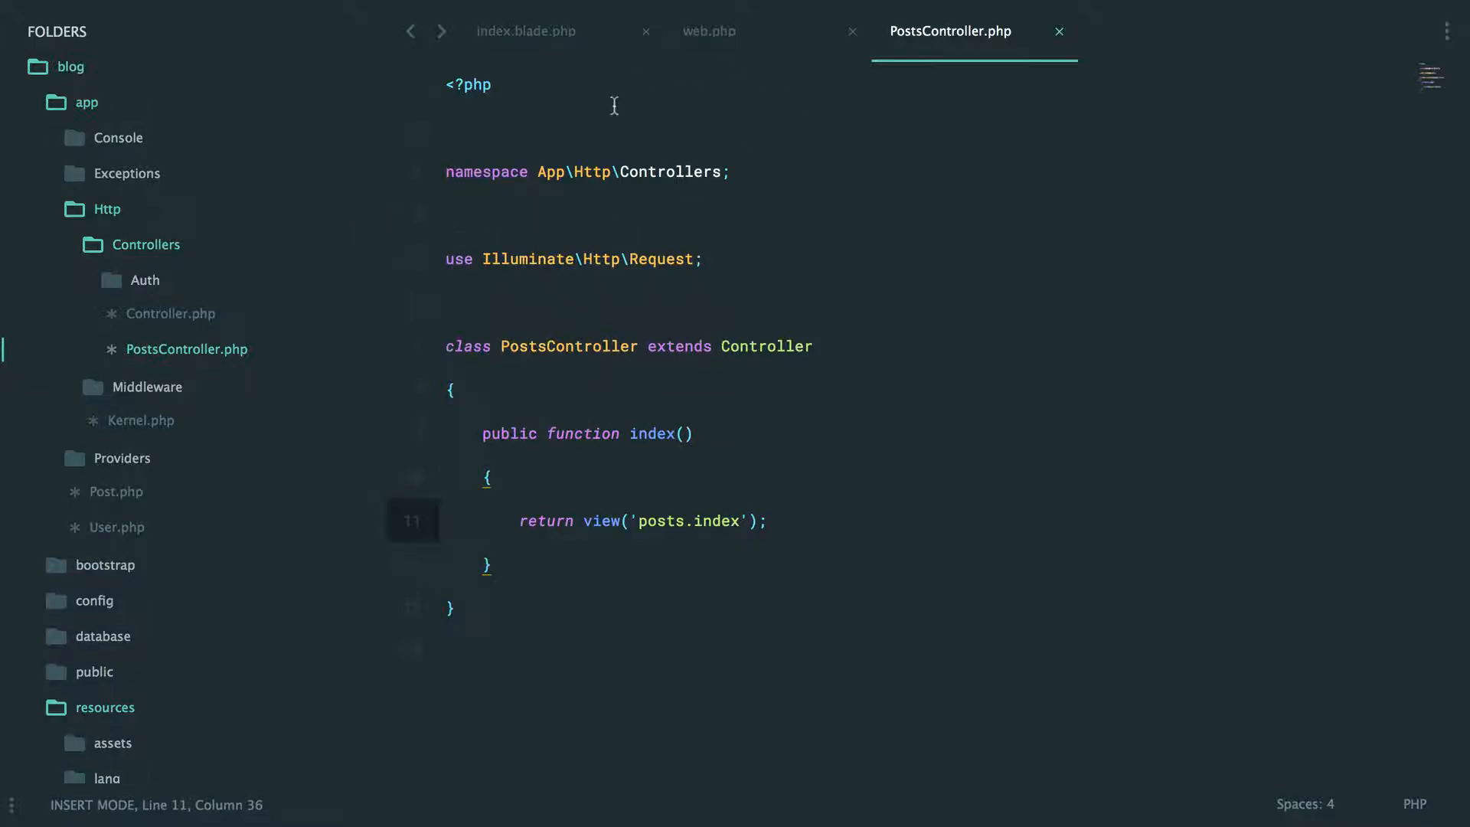
Compare index.blade.php's extends and placeholder lines against the first lines of the source
{"action": "left_click", "coordinate": [557, 35]}
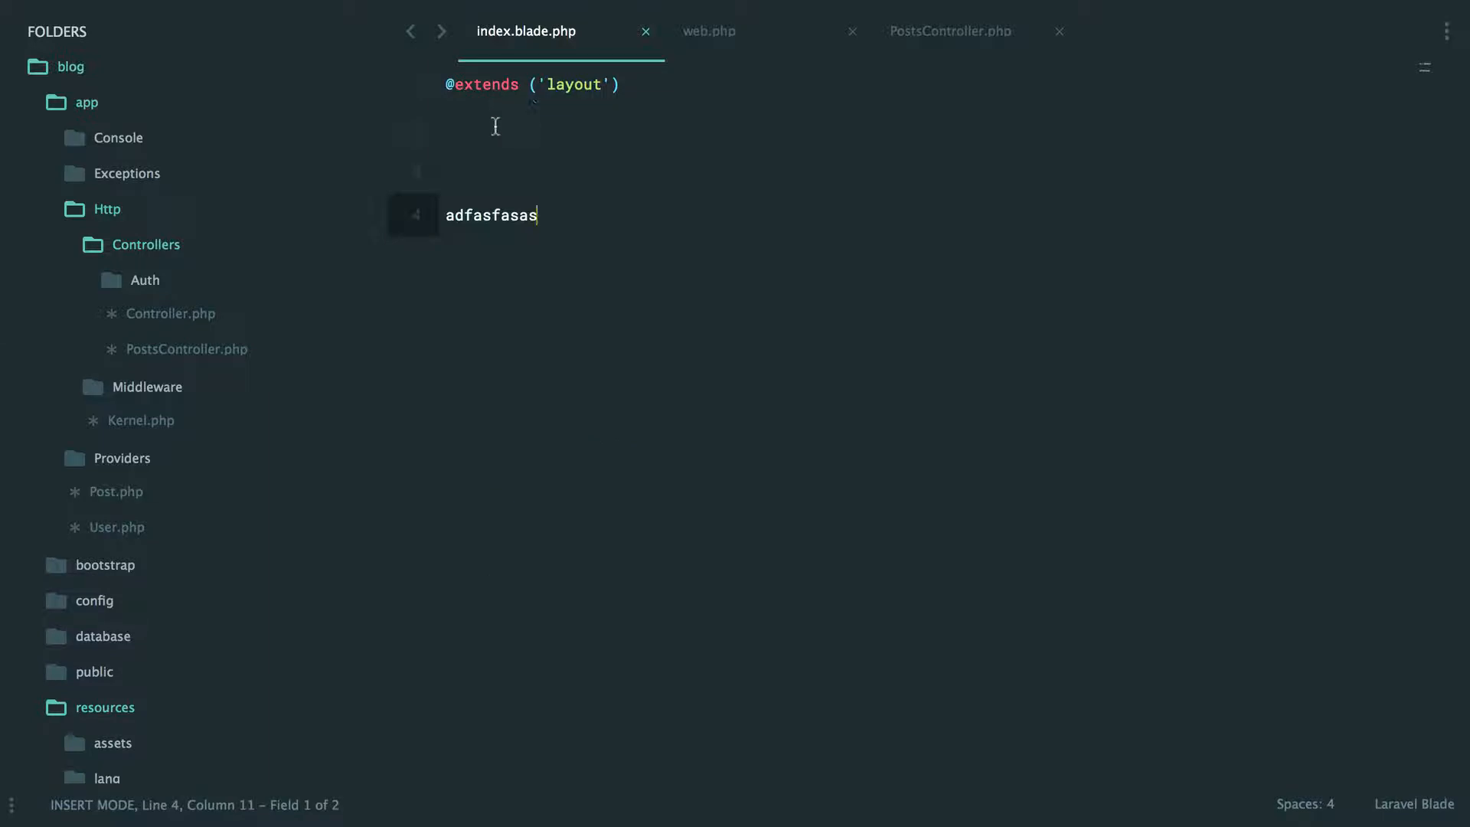
{"action": "key", "text": "shift+Home"}
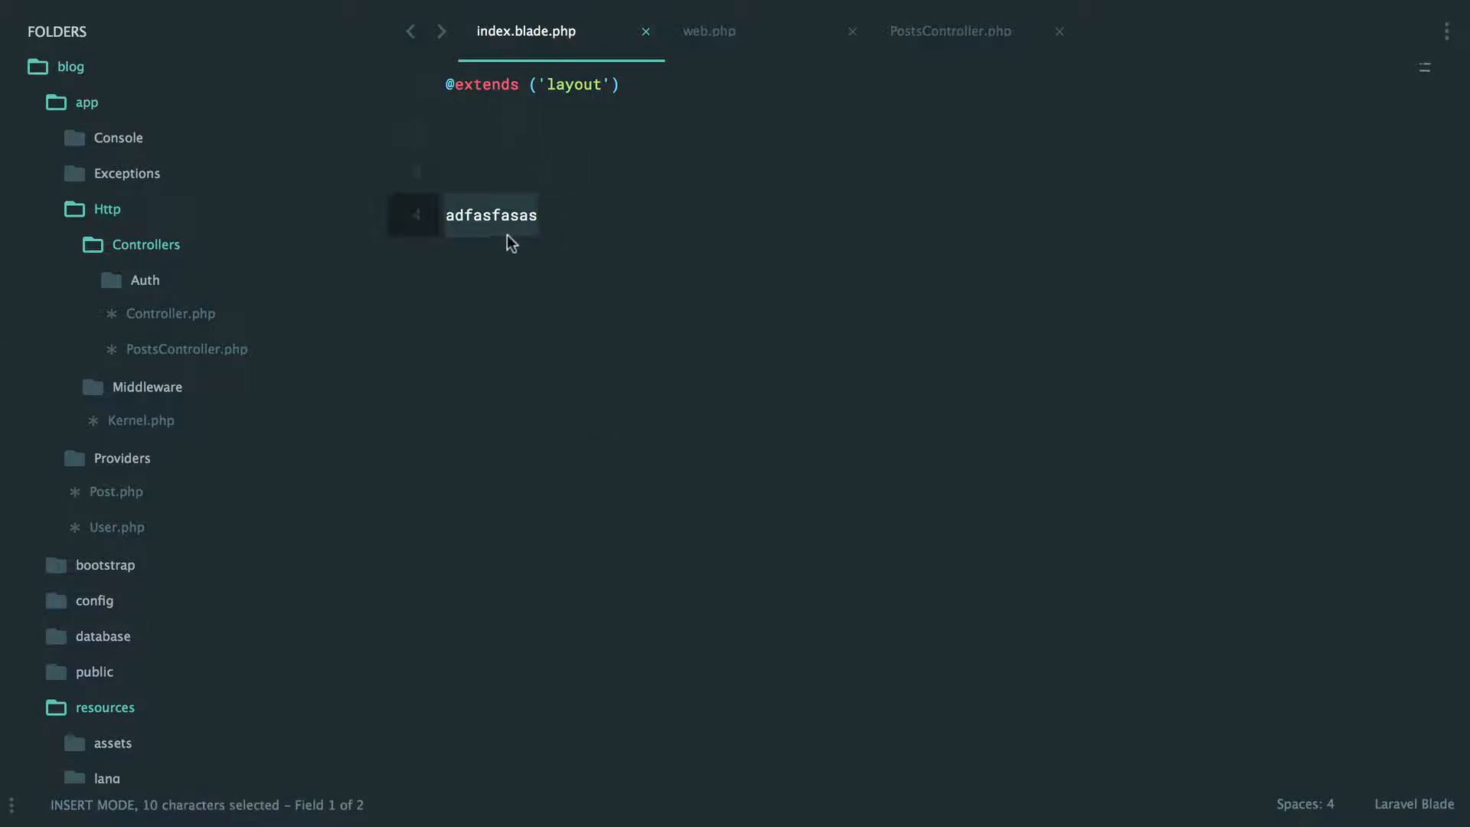
{"action": "left_click_drag", "start_coordinate": [638, 101], "coordinate": [392, 110]}
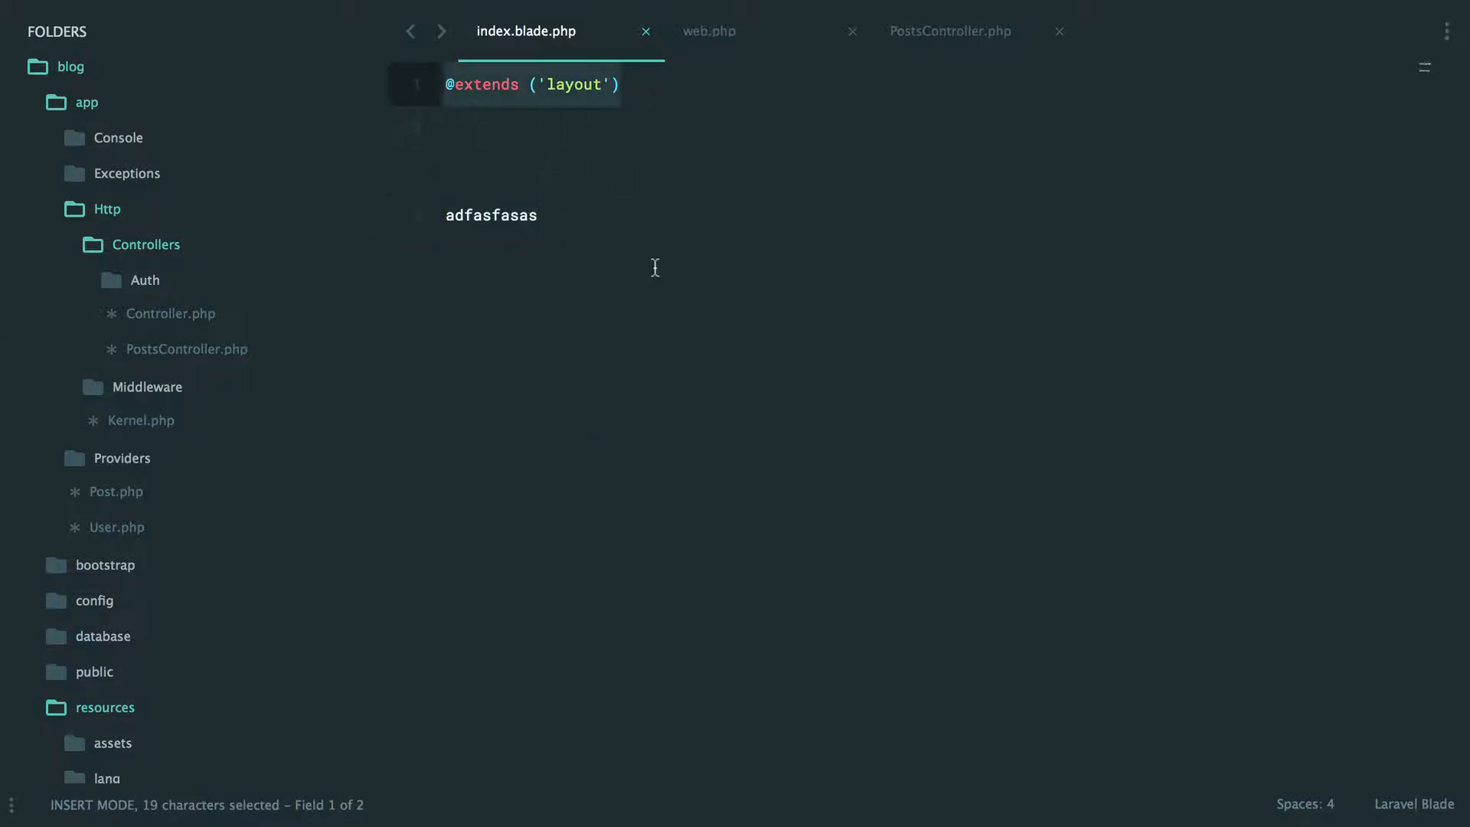
{"action": "key", "text": "super+Tab"}
{"action": "left_click_drag", "start_coordinate": [45, 154], "coordinate": [42, 120]}
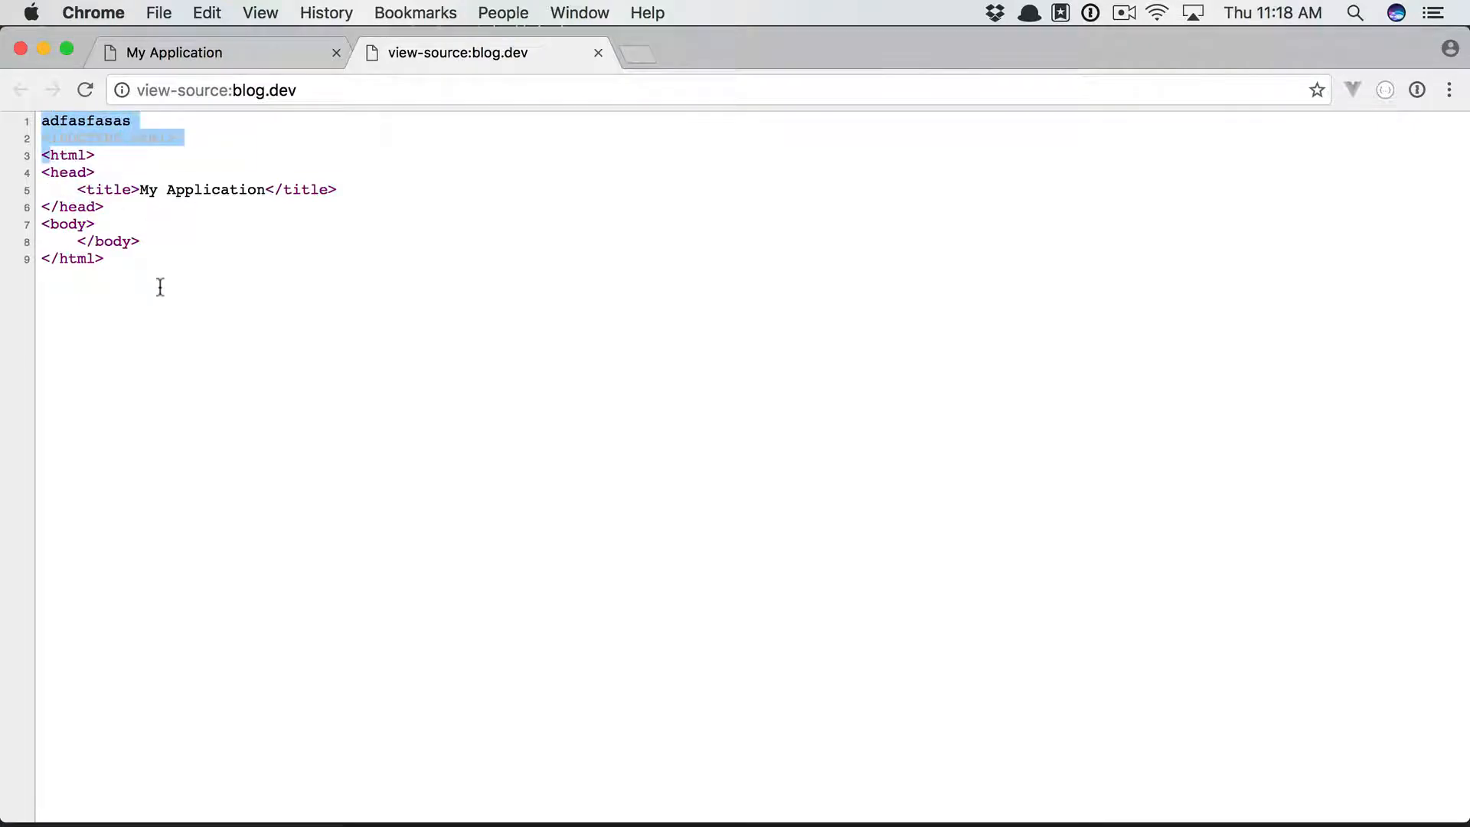
{"action": "key", "text": "super+Tab"}
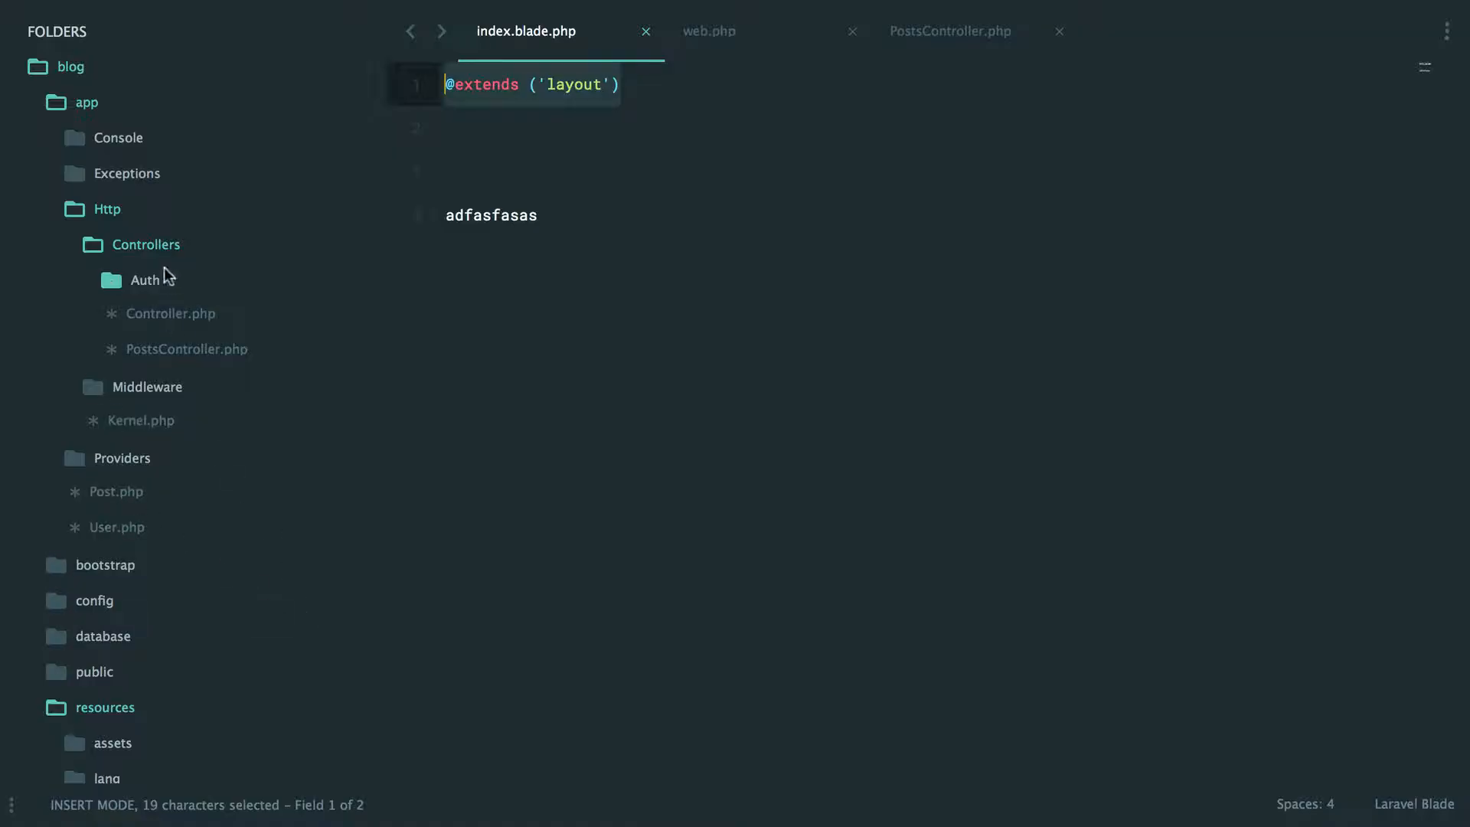
{"action": "scroll", "coordinate": [213, 334], "scroll_direction": "down", "scroll_amount": 5}
{"action": "scroll", "coordinate": [173, 436], "scroll_direction": "down", "scroll_amount": 1}
{"action": "left_click", "coordinate": [159, 495]}
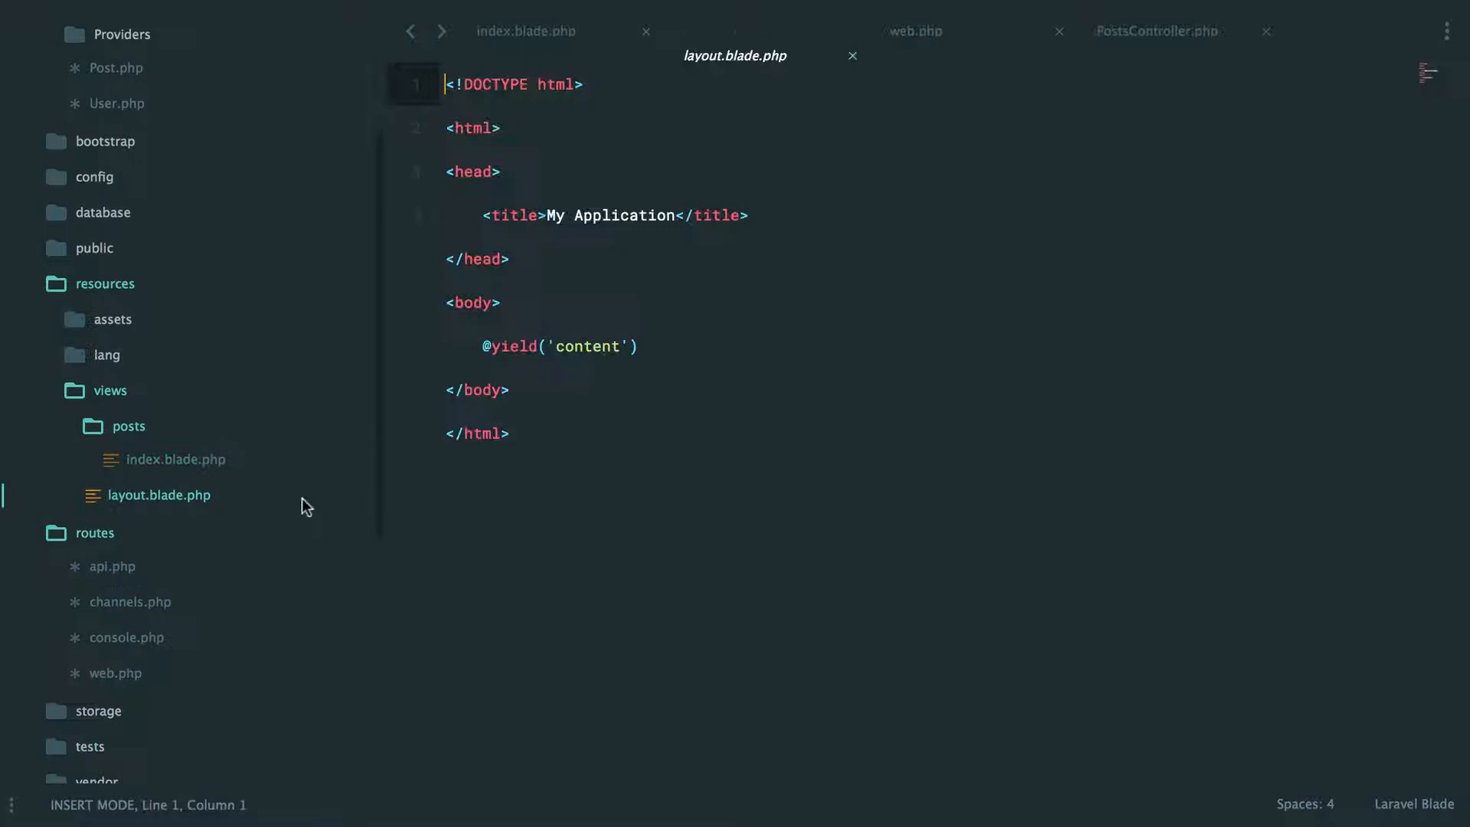
{"action": "left_click_drag", "start_coordinate": [478, 347], "coordinate": [677, 357]}
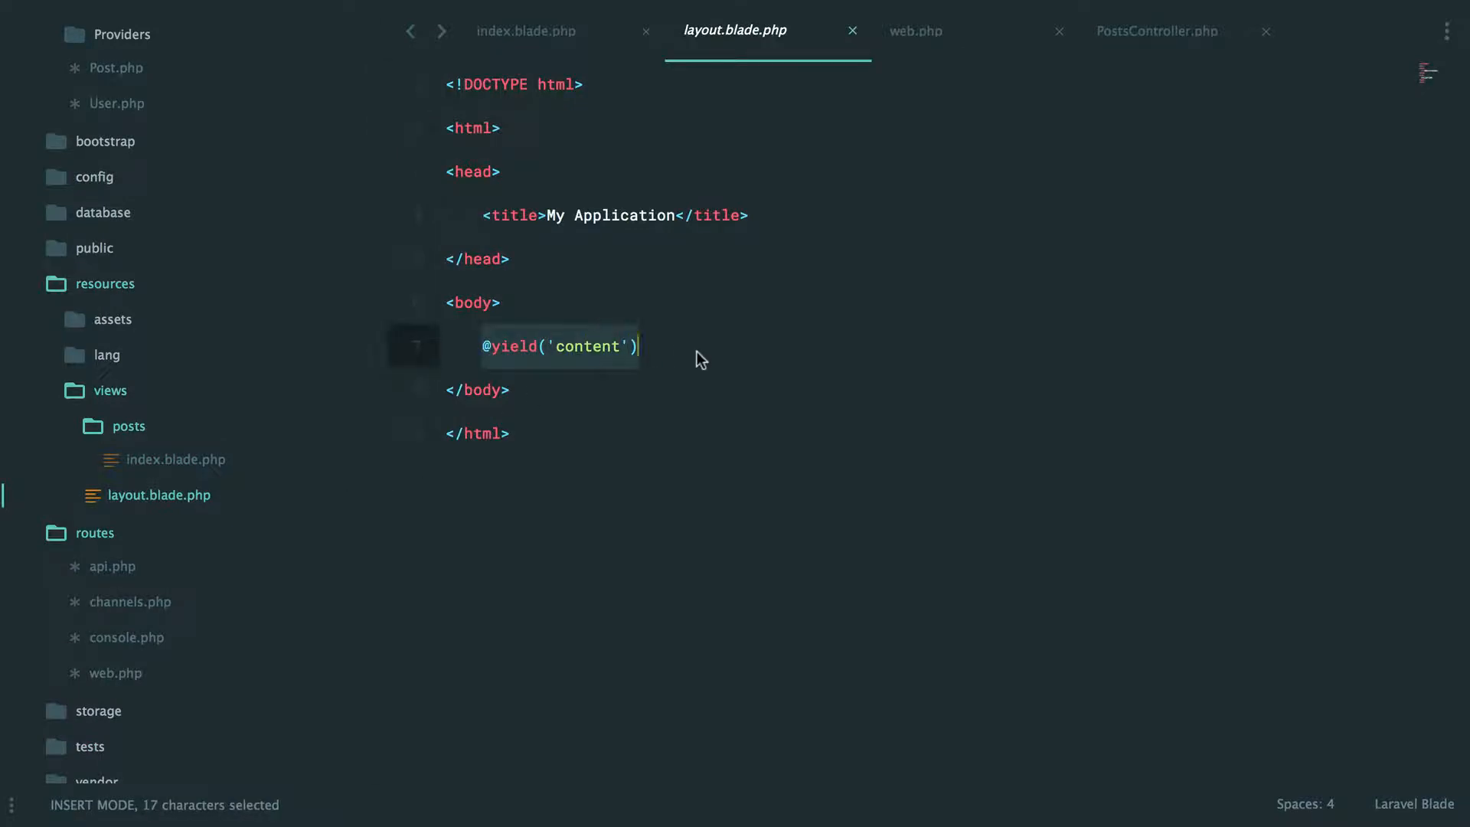
{"action": "key", "text": "ctrl+Tab"}
{"action": "left_click", "coordinate": [528, 189]}
{"action": "key", "text": "Return"}
{"action": "type", "text": "@sectio"}
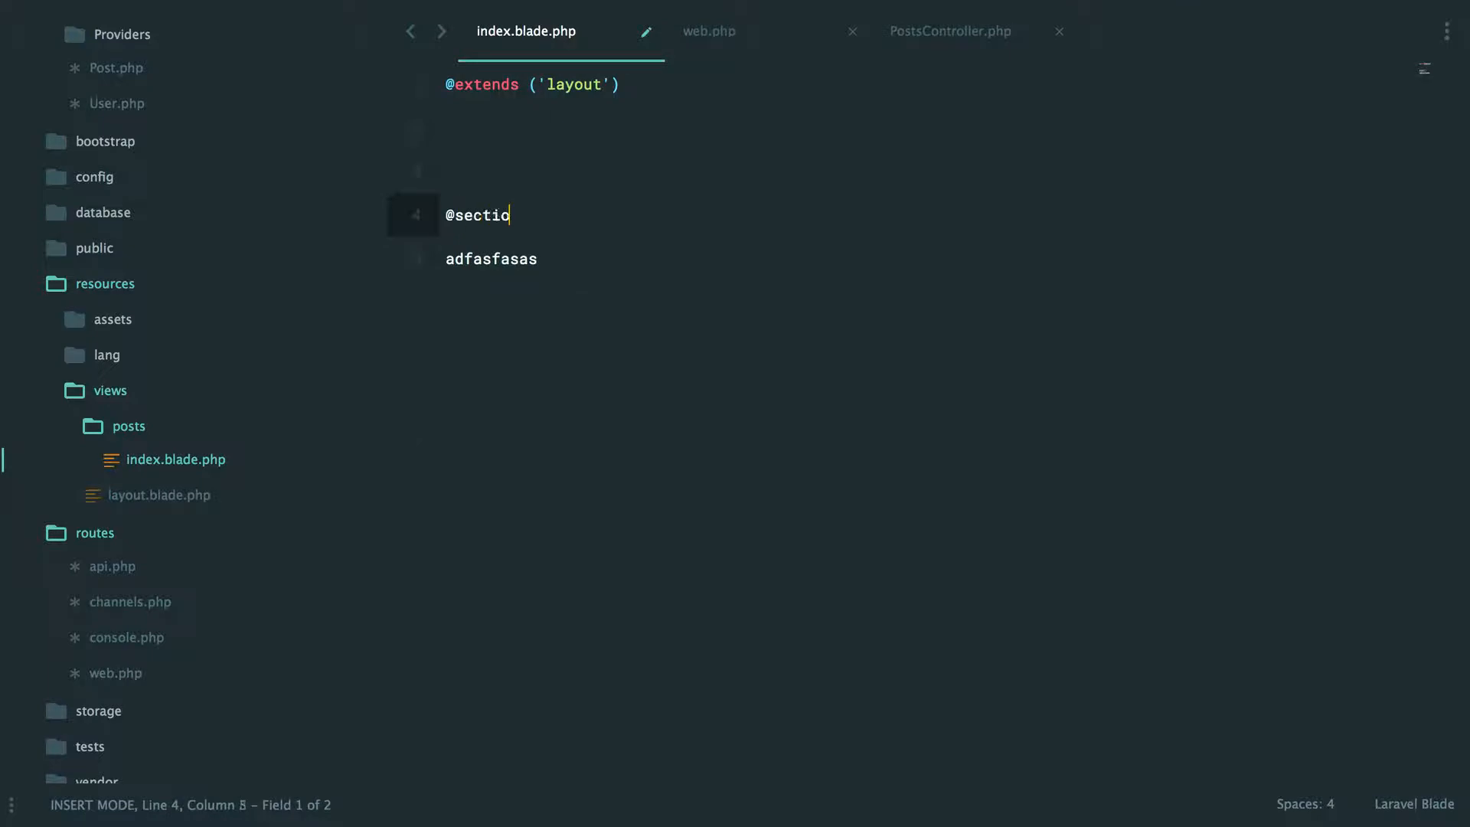
{"action": "type", "text": "n ('content"}
{"action": "key", "text": "Escape"}
{"action": "type", "text": "jo@"}
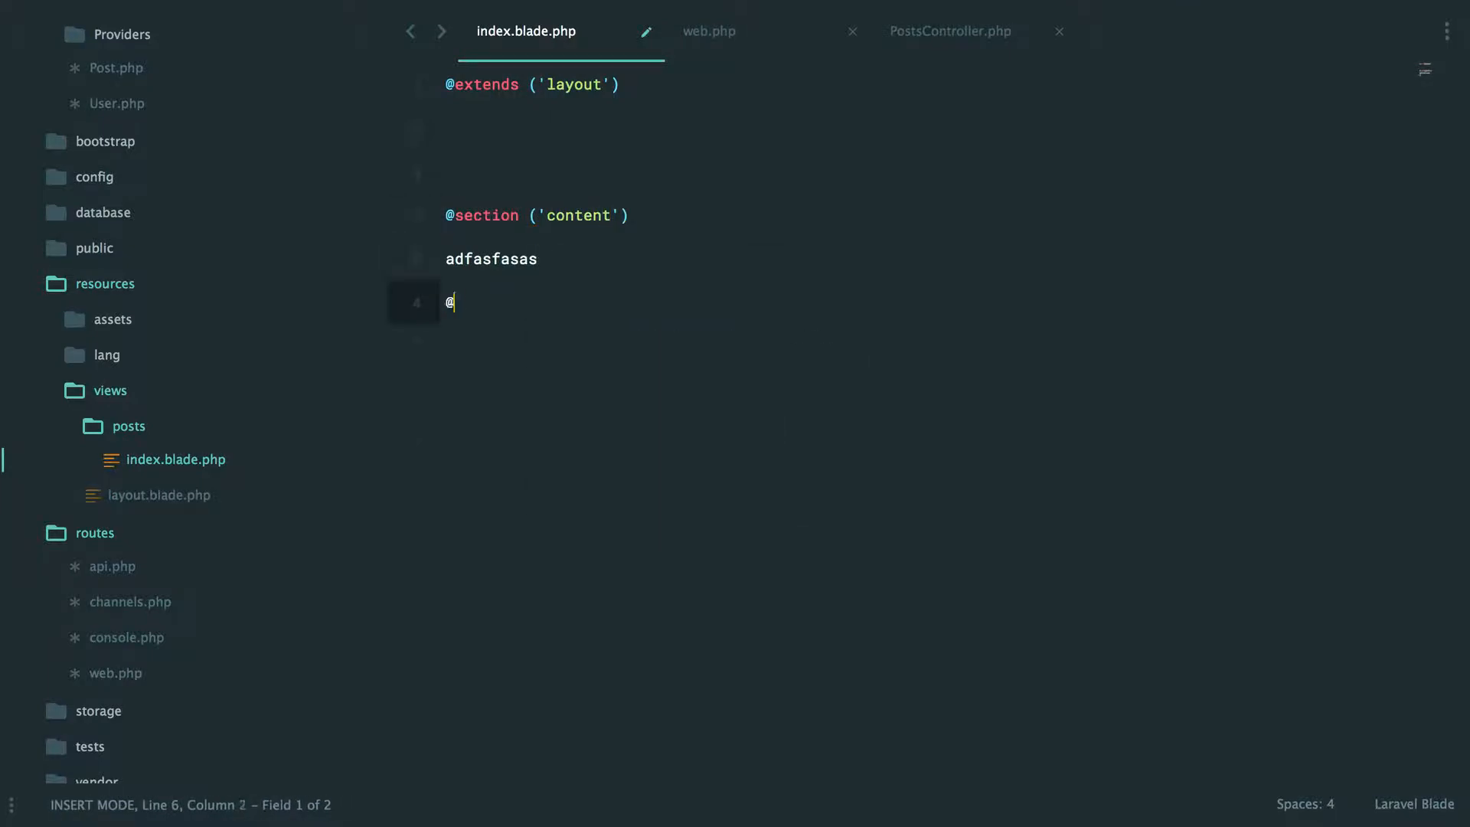
{"action": "type", "text": "endsection"}
{"action": "key", "text": "Up"}
{"action": "key", "text": "Home"}
{"action": "key", "text": "Tab"}
{"action": "key", "text": "ctrl+s"}
Reload view-source in Chrome to confirm the text now renders inside the body
{"action": "key", "text": "super+Tab"}
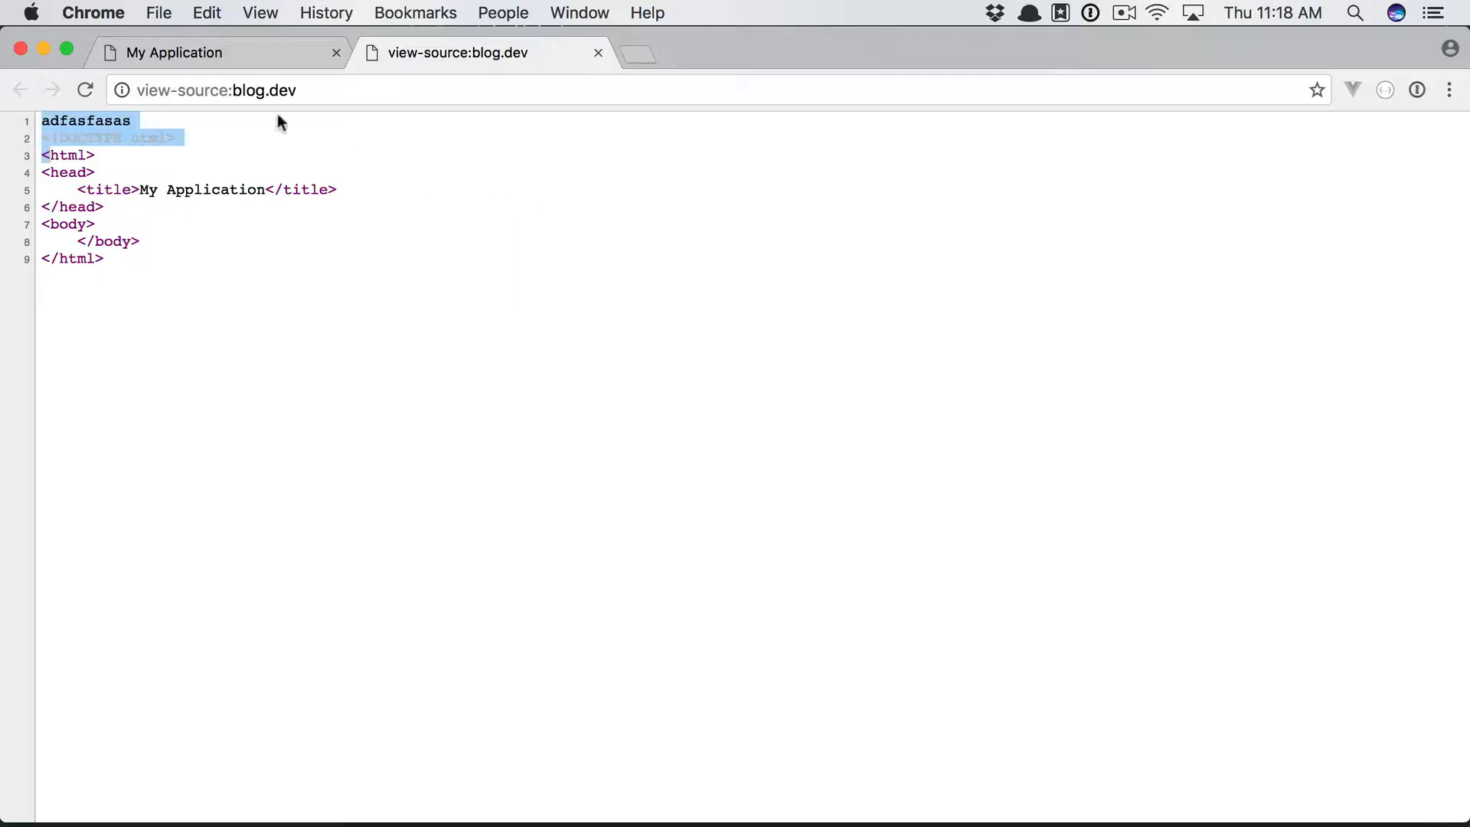
{"action": "left_click", "coordinate": [86, 89]}
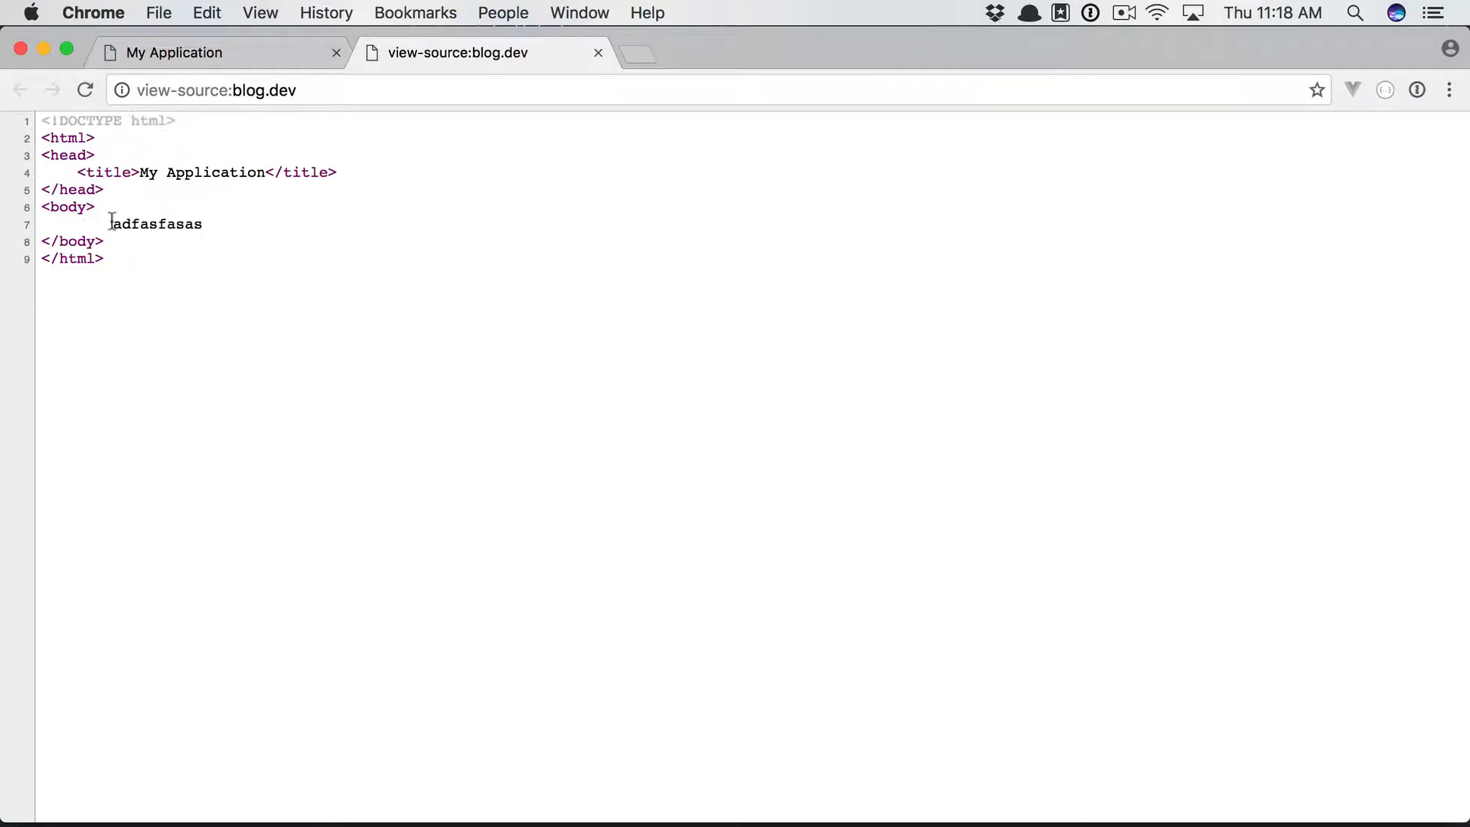
{"action": "key", "text": "super+Tab"}
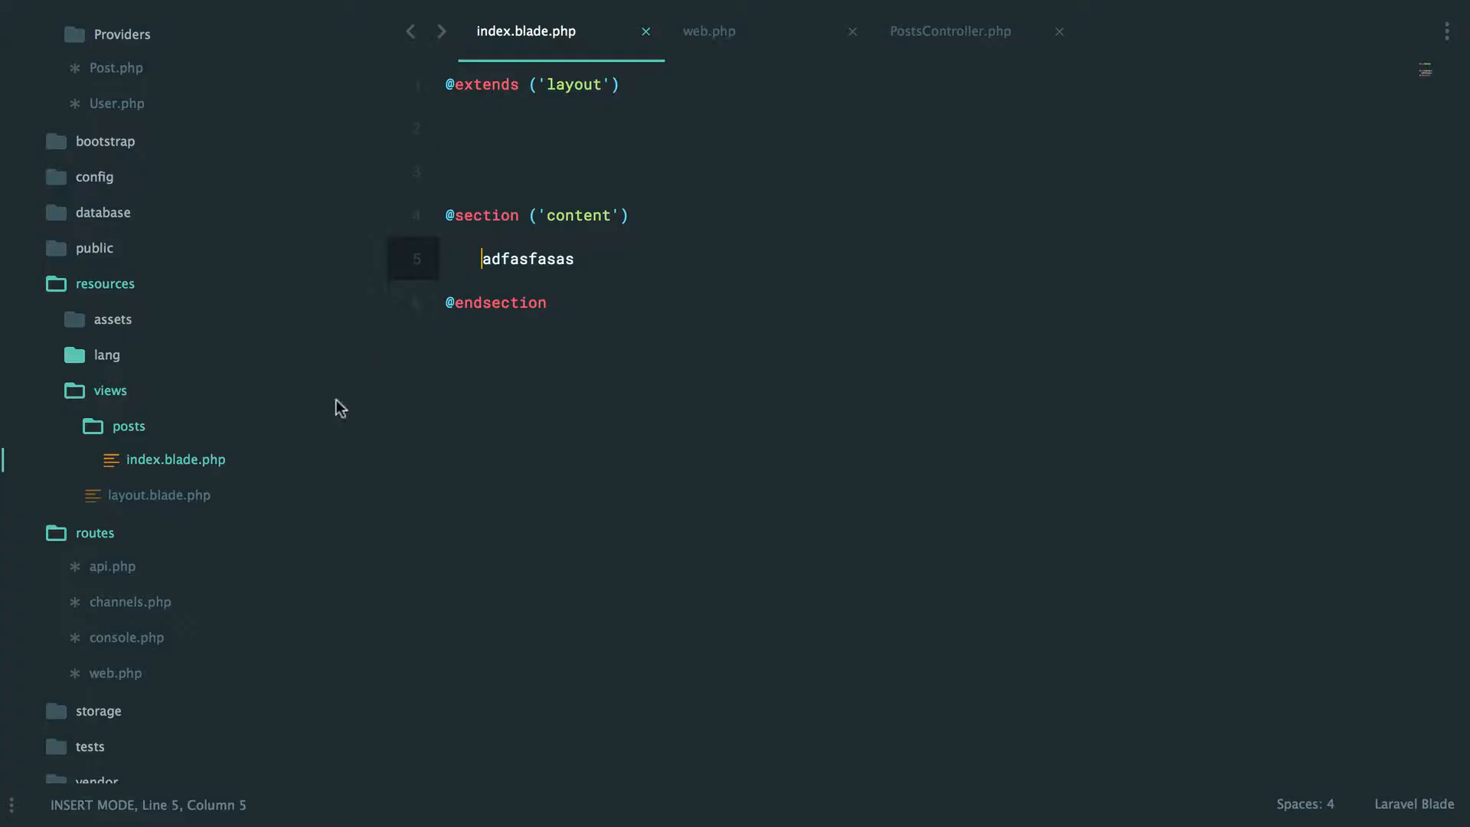
{"action": "left_click", "coordinate": [151, 493]}
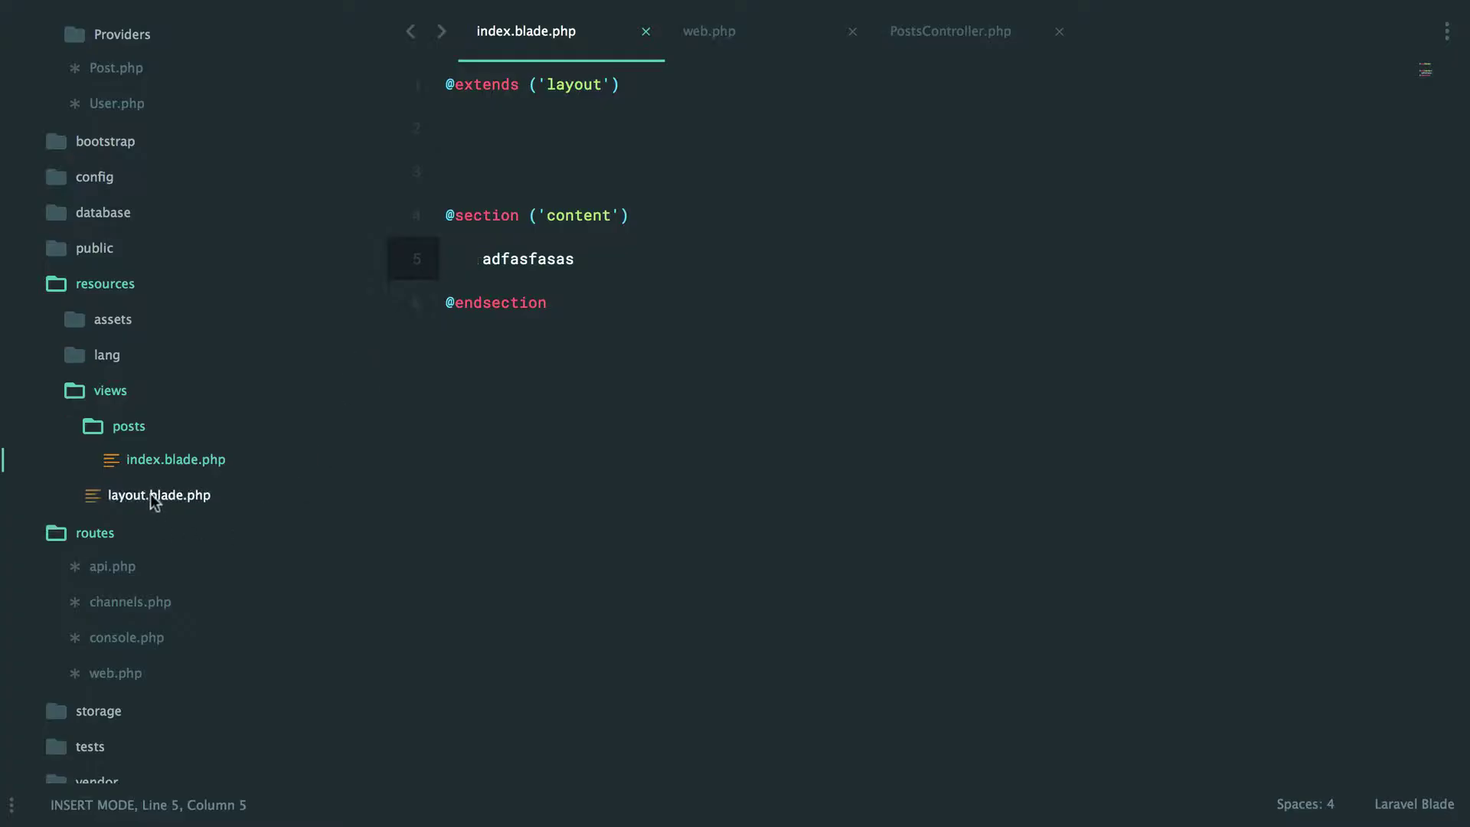
{"action": "left_click", "coordinate": [740, 342]}
{"action": "key", "text": "Return"}
{"action": "key", "text": "Return"}
{"action": "type", "text": "@ye"}
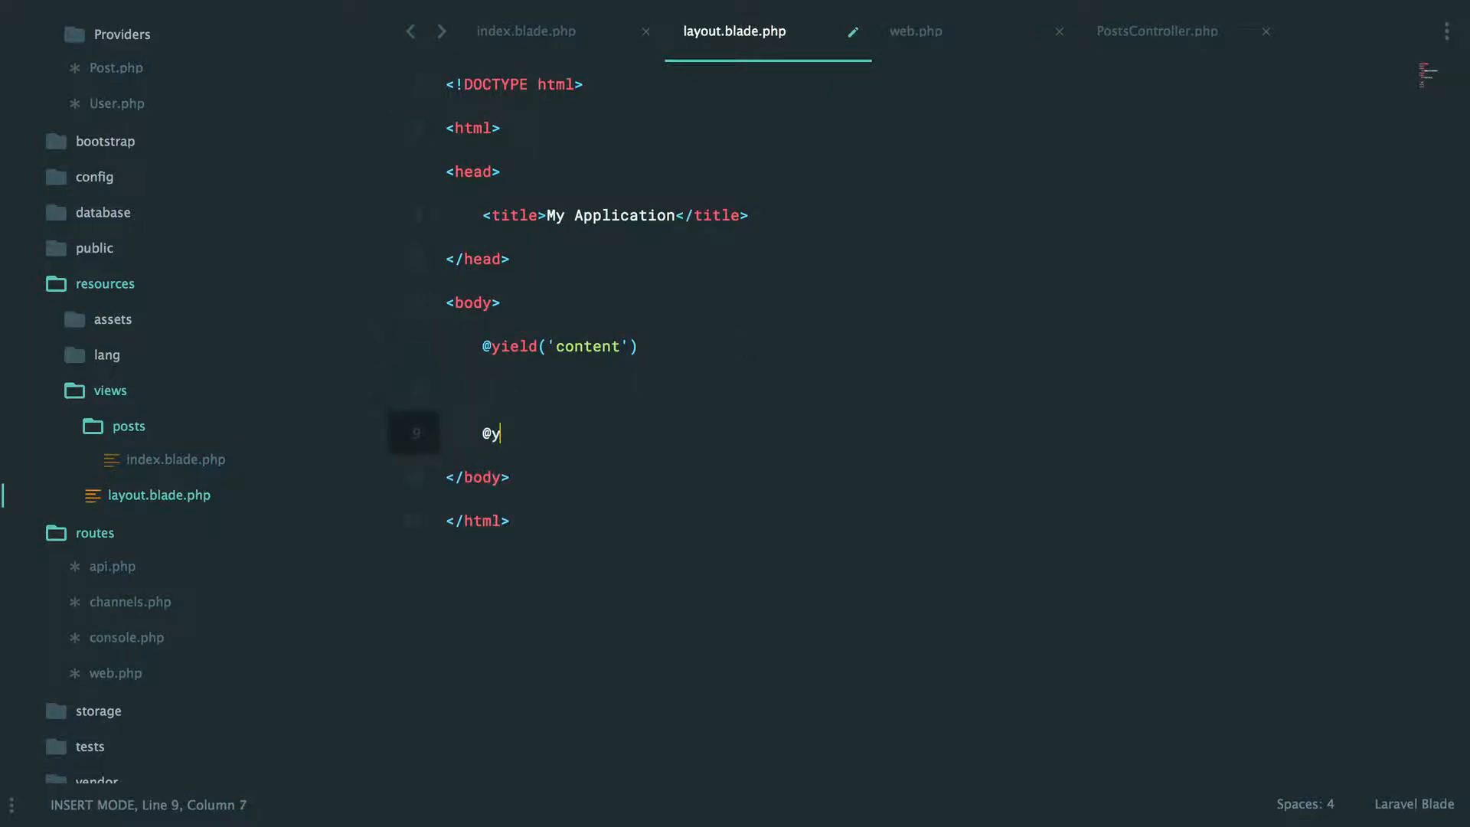
{"action": "type", "text": "ield('"}
{"action": "type", "text": "footer"}
{"action": "key", "text": "Escape"}
{"action": "key", "text": "Up"}
{"action": "key", "text": "Up"}
{"action": "key", "text": "ctrl+shift+Return"}
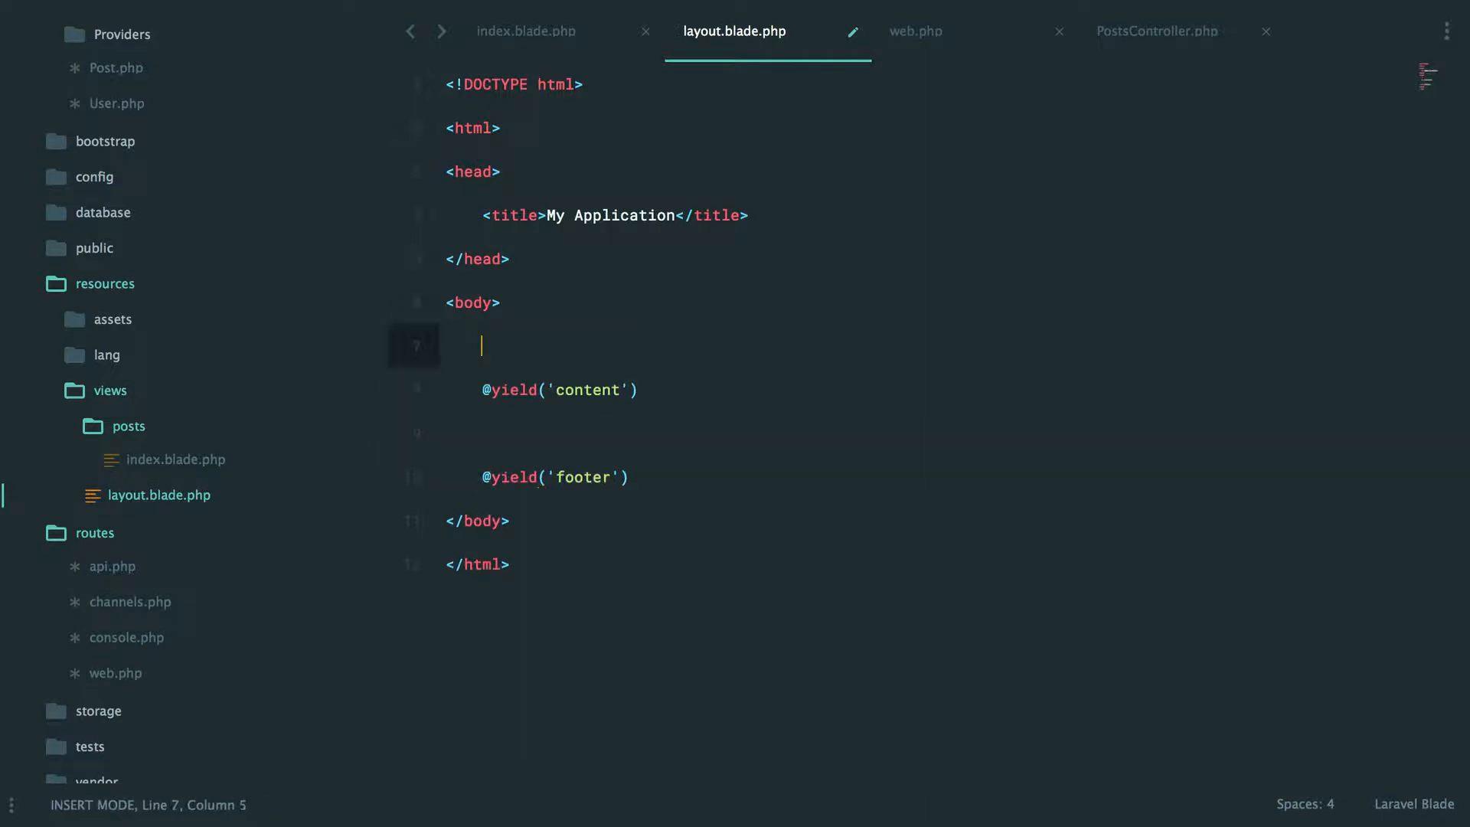
{"action": "type", "text": "div.container"}
{"action": "key", "text": "Tab"}
{"action": "key", "text": "super+x"}
{"action": "key", "text": "Escape"}
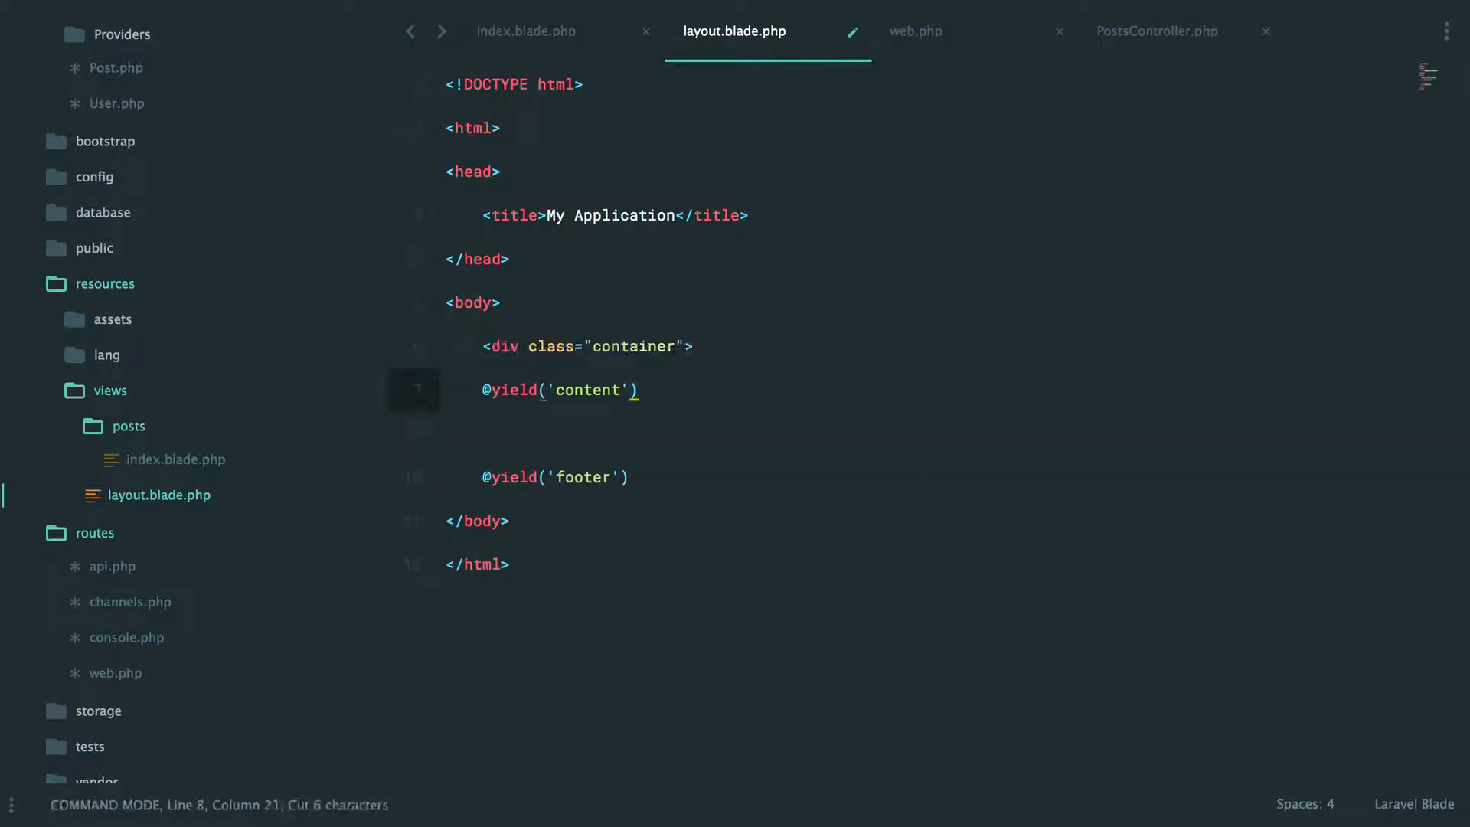
{"action": "key", "text": "o"}
{"action": "key", "text": "super+v"}
{"action": "key", "text": "Escape"}
{"action": "type", "text": "k>>"}
{"action": "key", "text": "super+s"}
{"action": "key", "text": "i"}
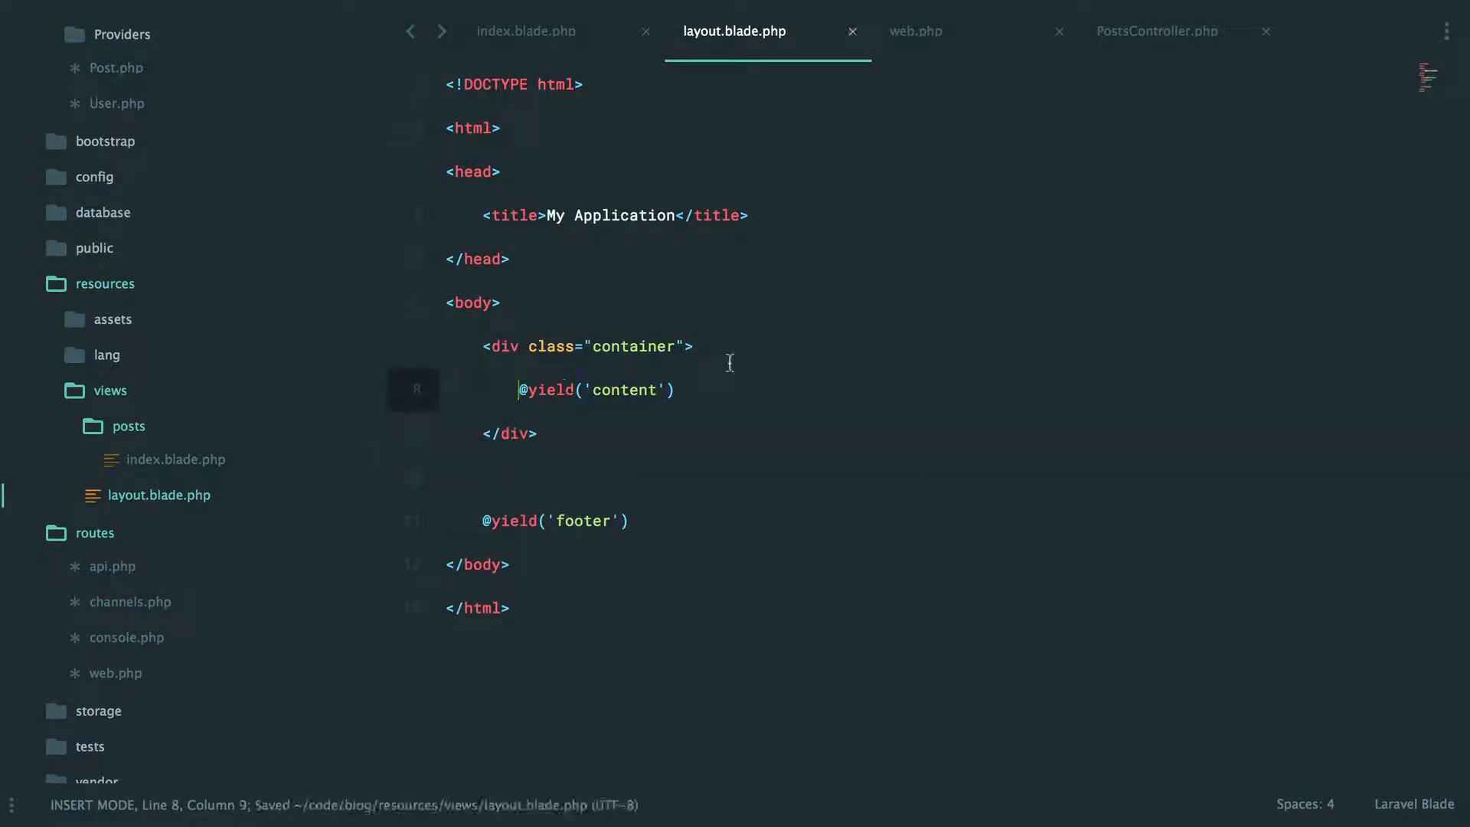
Reload the page source to see the container markup, then select the footer yield
{"action": "key", "text": "super+Tab"}
{"action": "left_click", "coordinate": [87, 90]}
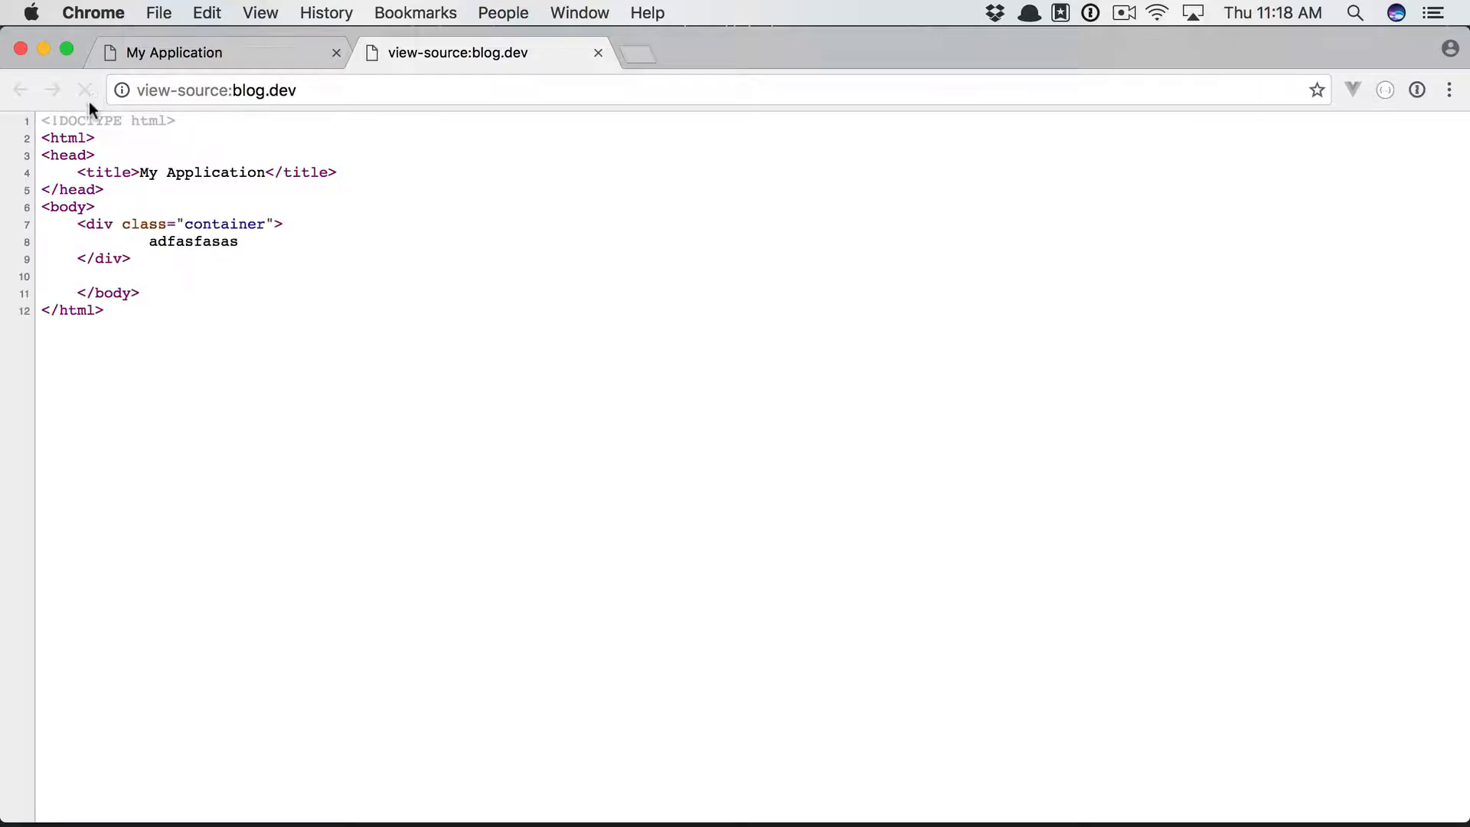
{"action": "key", "text": "super+Tab"}
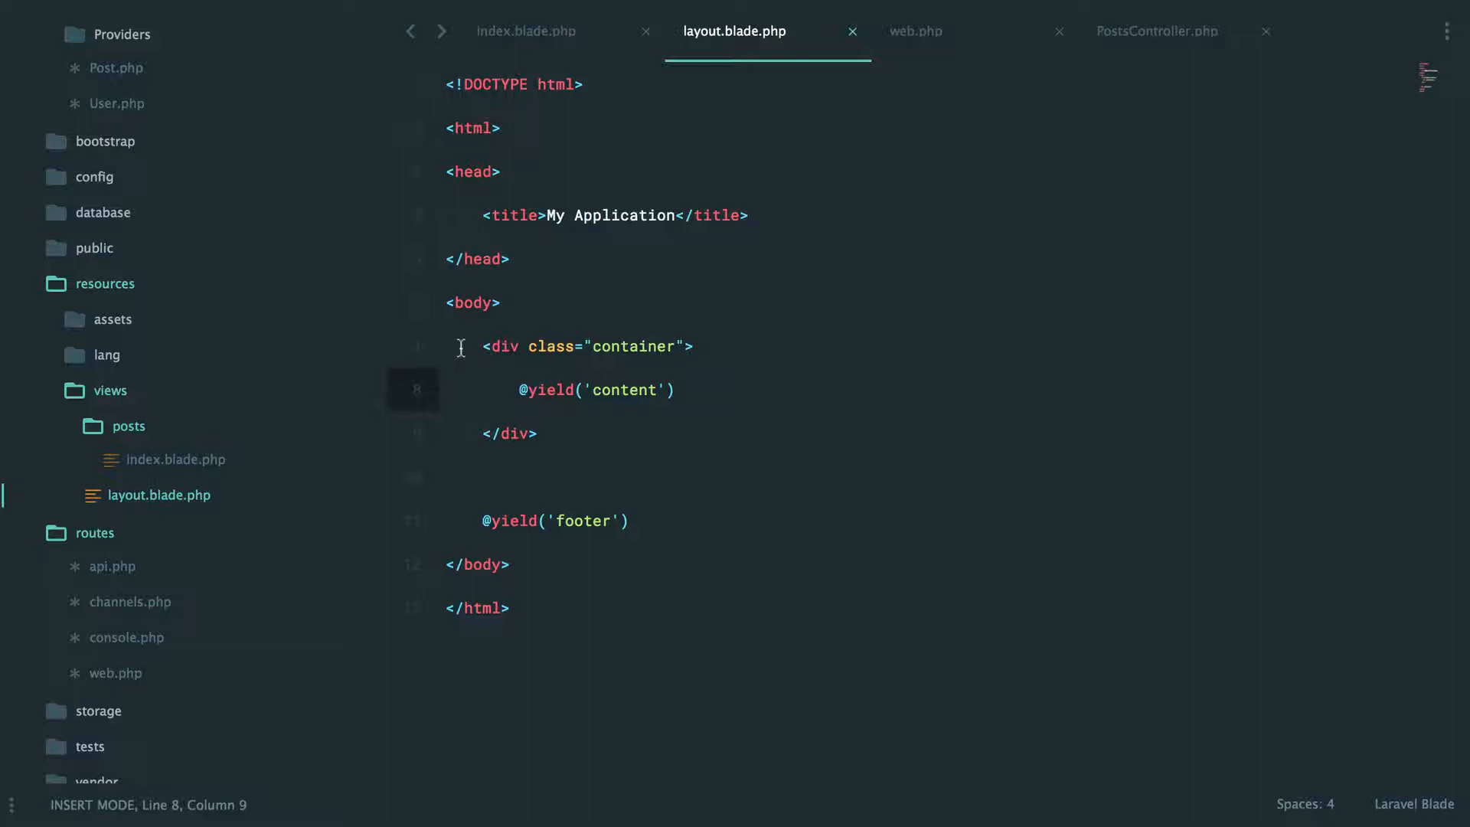
{"action": "left_click_drag", "start_coordinate": [489, 520], "coordinate": [642, 523]}
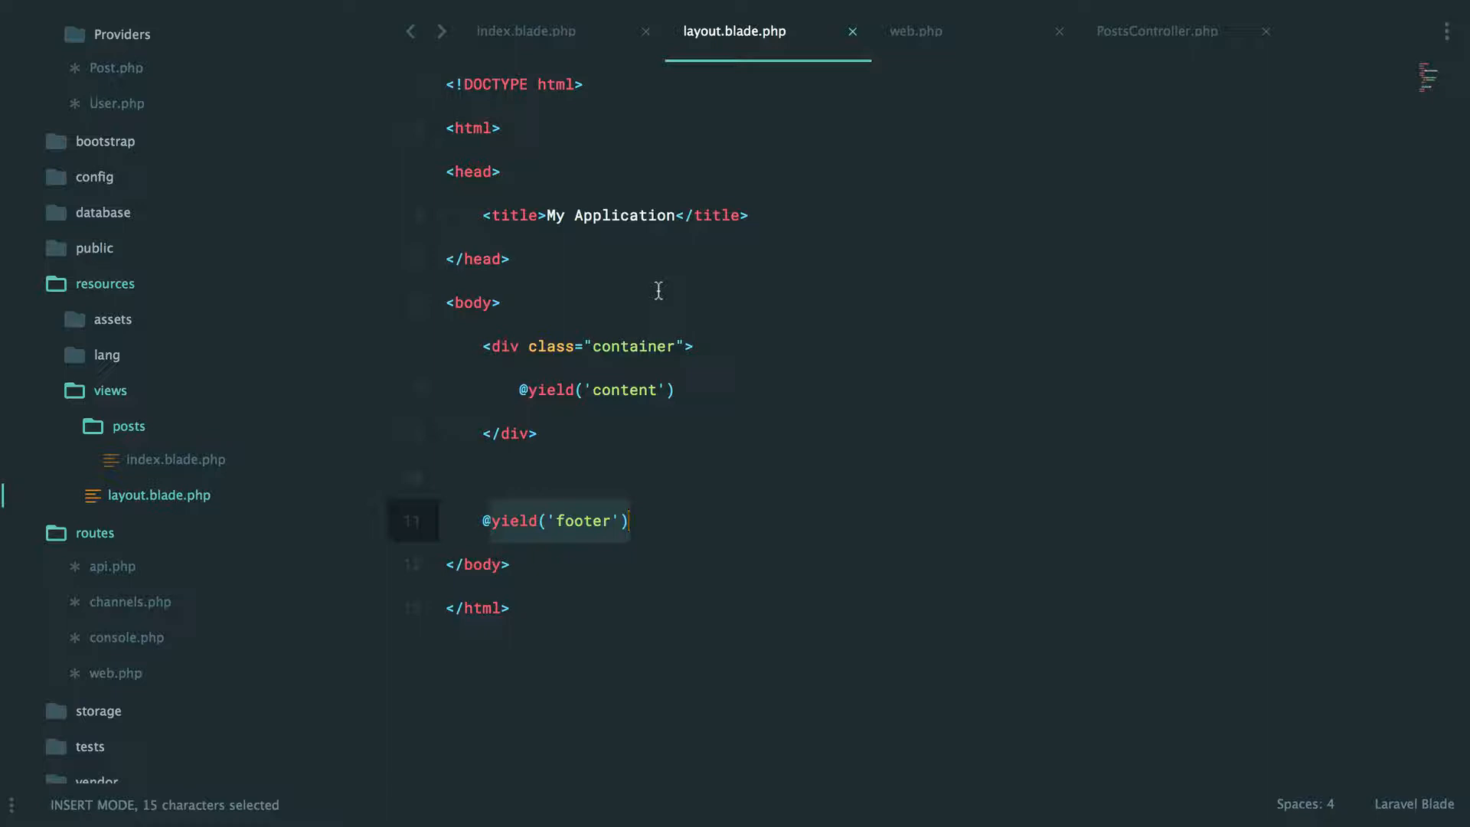
Yank the three-line content section in index.blade.php and paste a copy below it
{"action": "left_click", "coordinate": [552, 41]}
{"action": "left_click", "coordinate": [618, 336]}
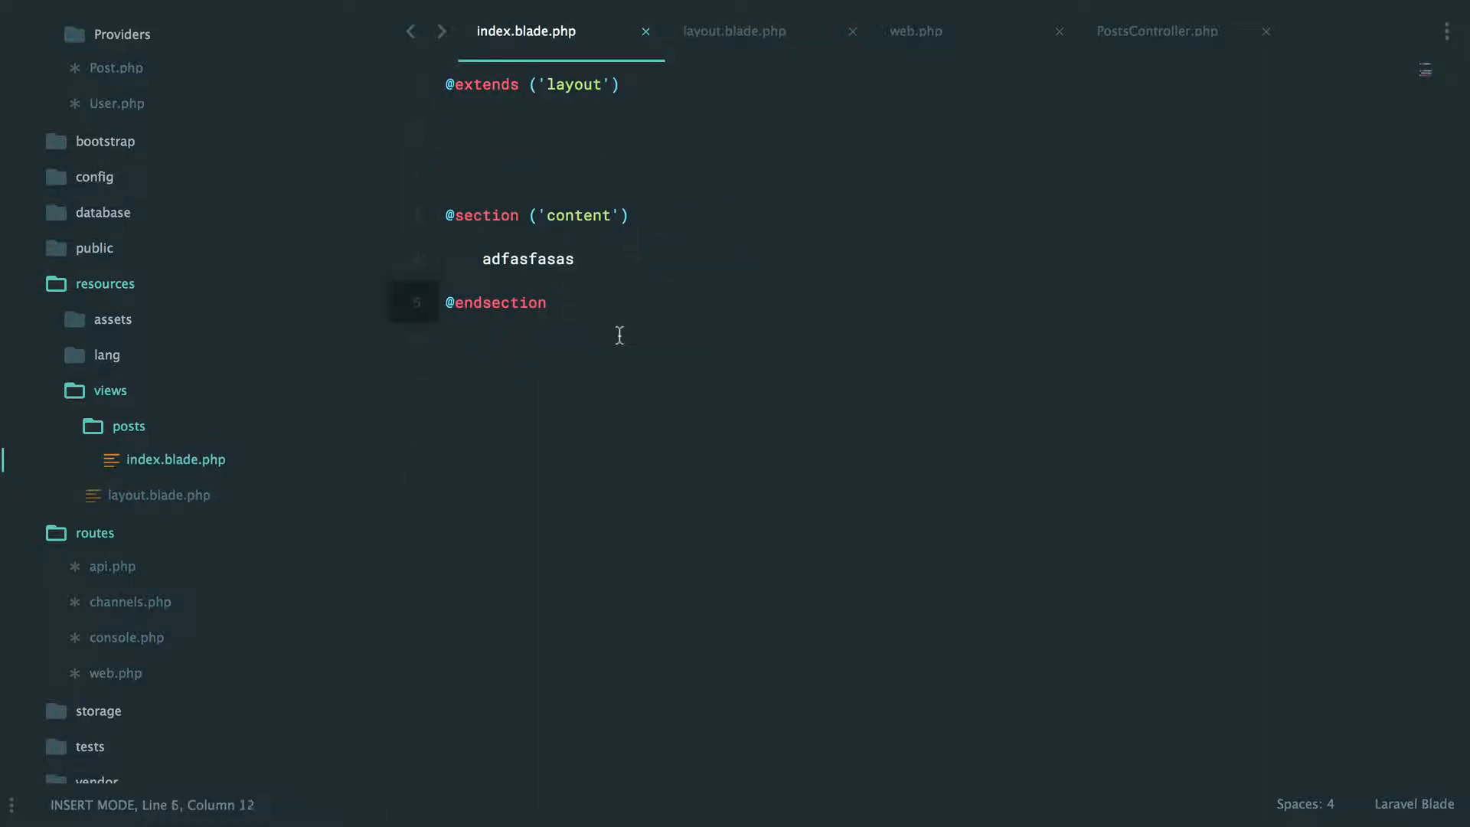
{"action": "key", "text": "Escape"}
{"action": "key", "text": "k"}
{"action": "key", "text": "k"}
{"action": "key", "text": "3"}
{"action": "key", "text": "y"}
{"action": "key", "text": "y"}
{"action": "key", "text": "j"}
{"action": "key", "text": "j"}
{"action": "key", "text": "j"}
{"action": "key", "text": "P"}
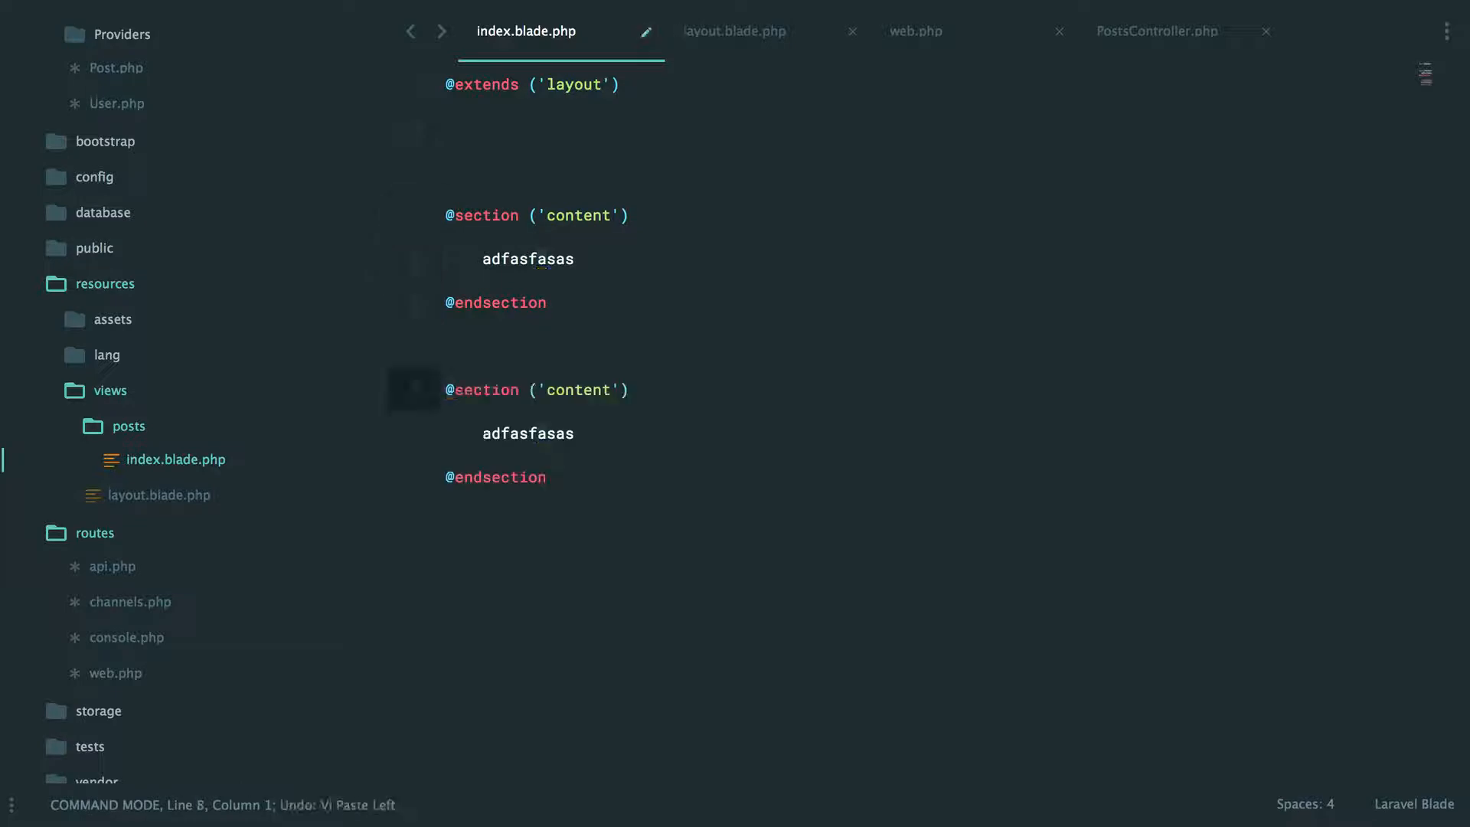
Rename the copy to a footer section holding a <script> tag for /js/file.js and save
{"action": "key", "text": "w"}
{"action": "key", "text": "w"}
{"action": "key", "text": "w"}
{"action": "type", "text": "cwfooter"}
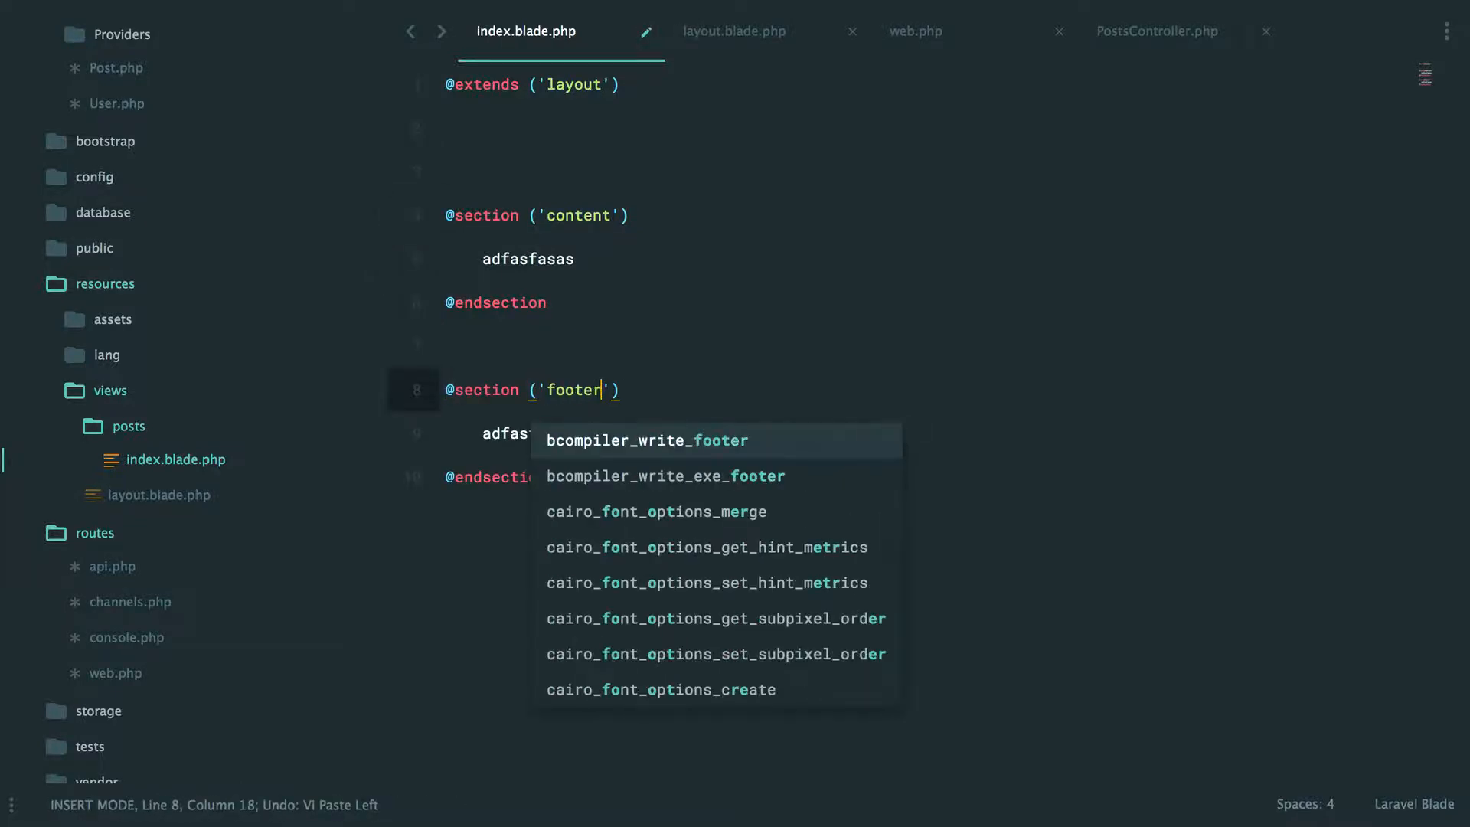
{"action": "key", "text": "Escape"}
{"action": "key", "text": "Escape"}
{"action": "key", "text": "j"}
{"action": "key", "text": "c"}
{"action": "key", "text": "c"}
{"action": "type", "text": "<sc"}
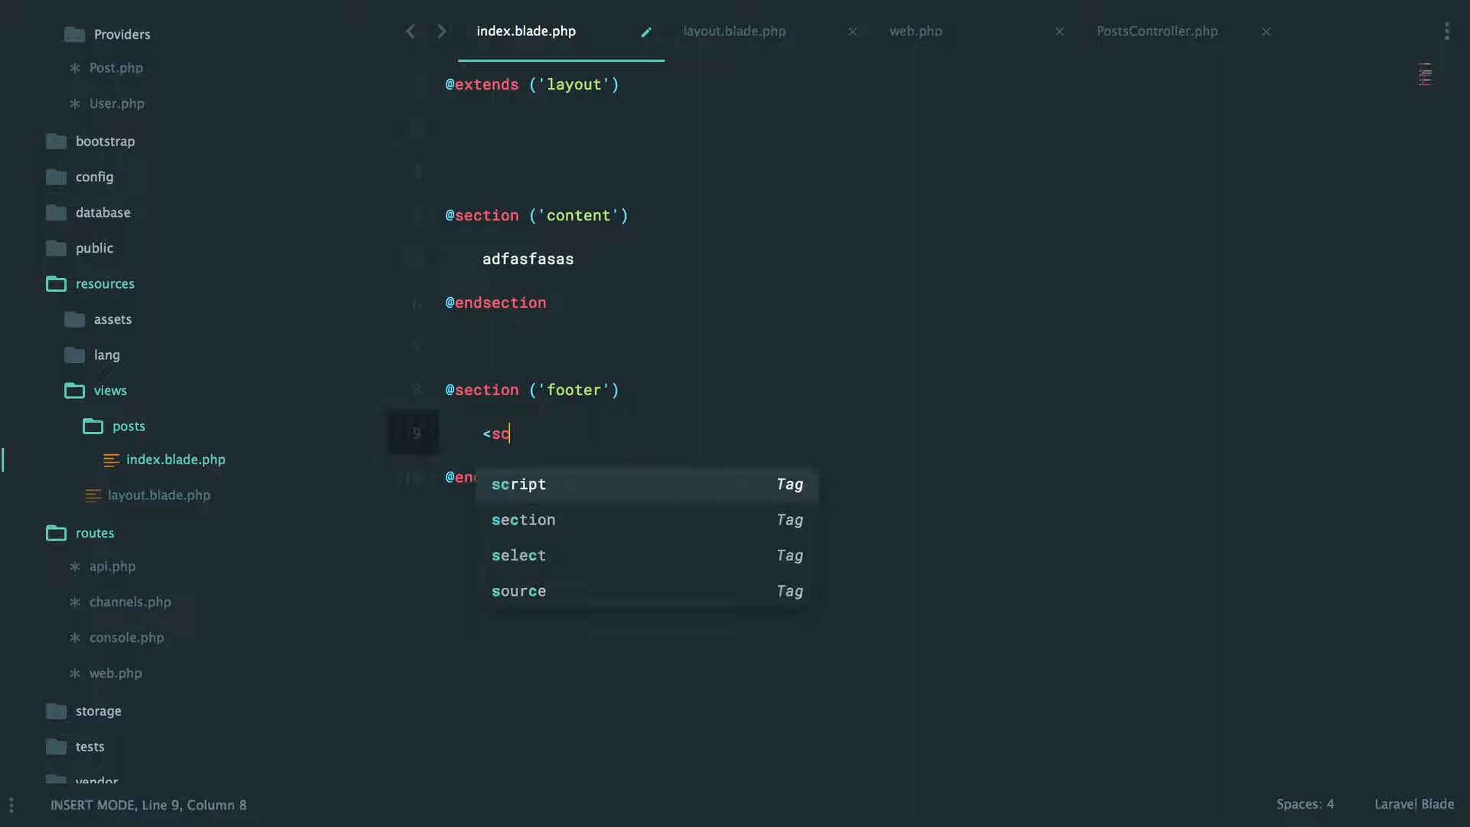
{"action": "type", "text": "ript +"}
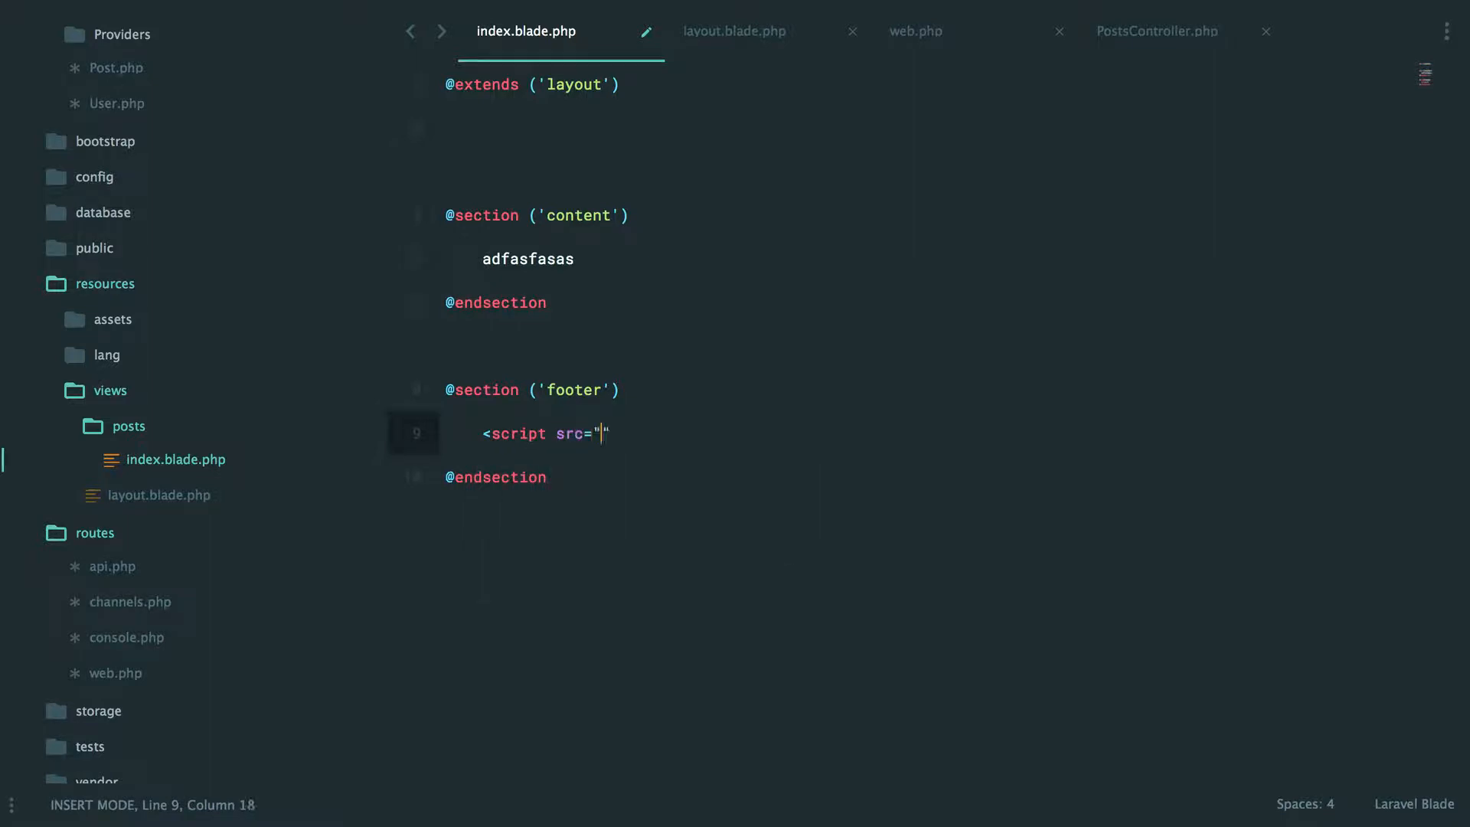
{"action": "type", "text": "/js/file.js\"></"}
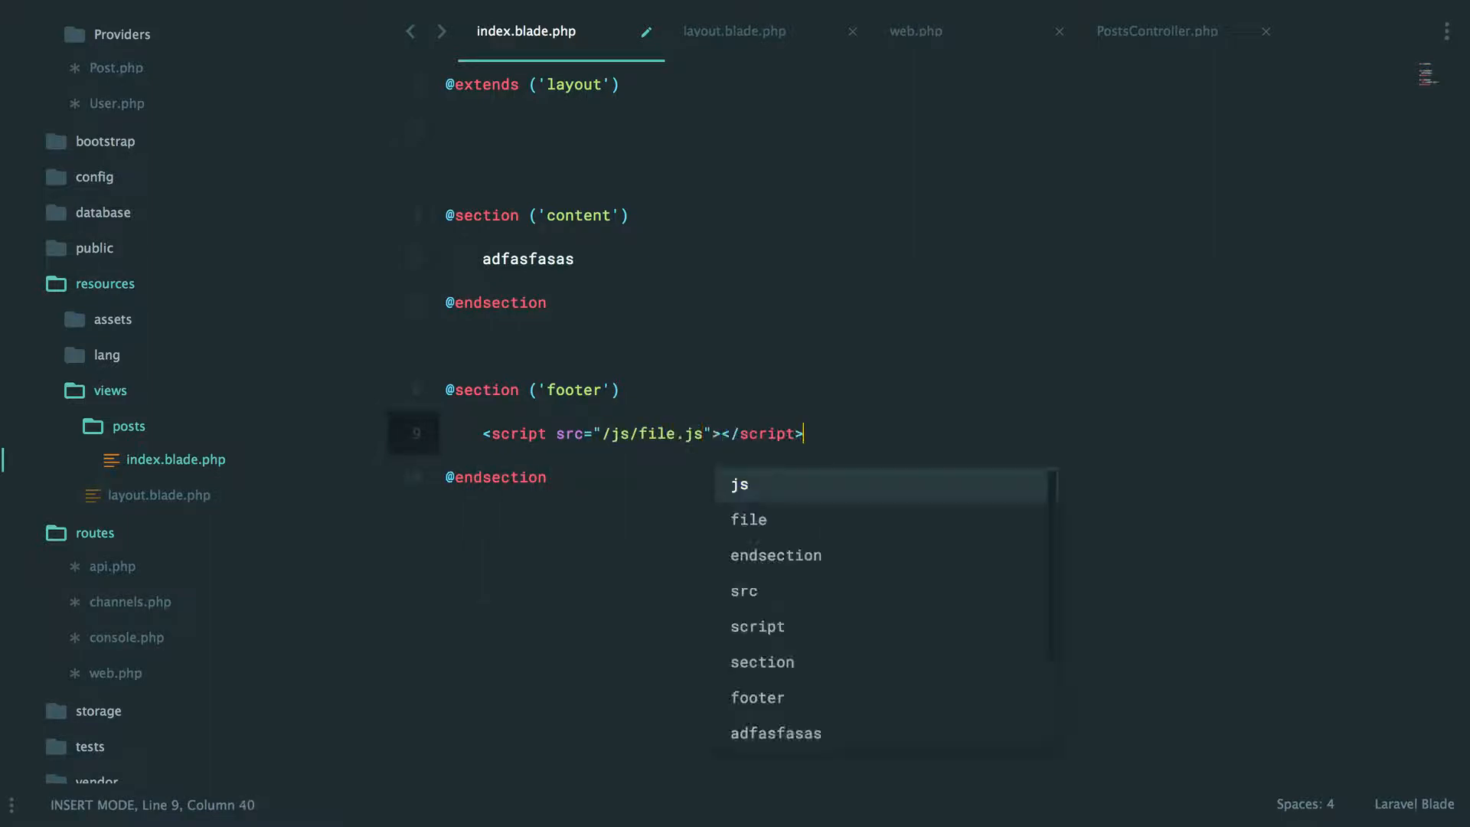
{"action": "key", "text": "Escape"}
{"action": "key", "text": "super+s"}
Reload blog.dev's source and highlight the new footer script line
{"action": "key", "text": "super+Tab"}
{"action": "left_click", "coordinate": [92, 92]}
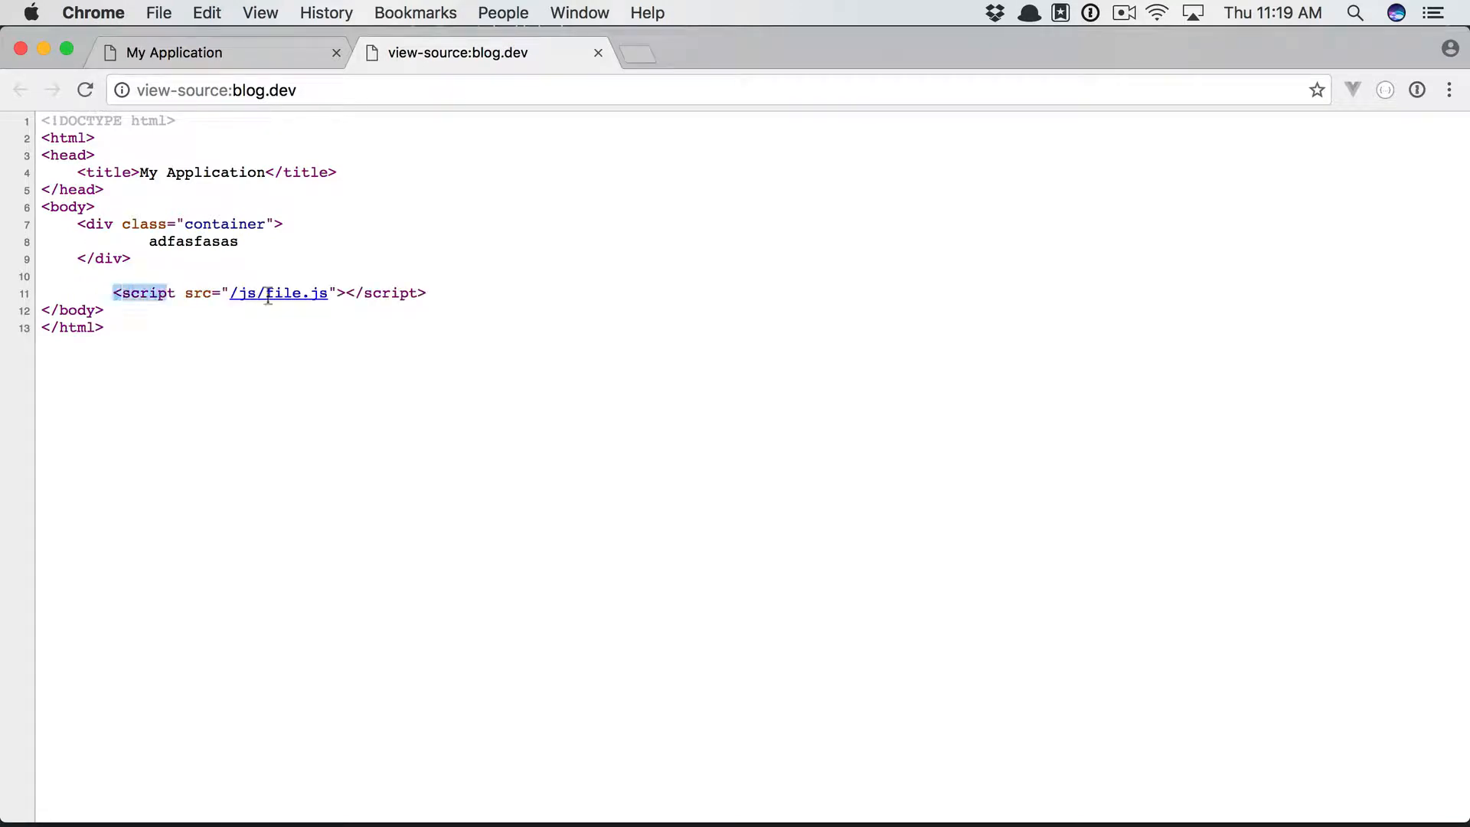
{"action": "left_click_drag", "start_coordinate": [113, 292], "coordinate": [426, 294]}
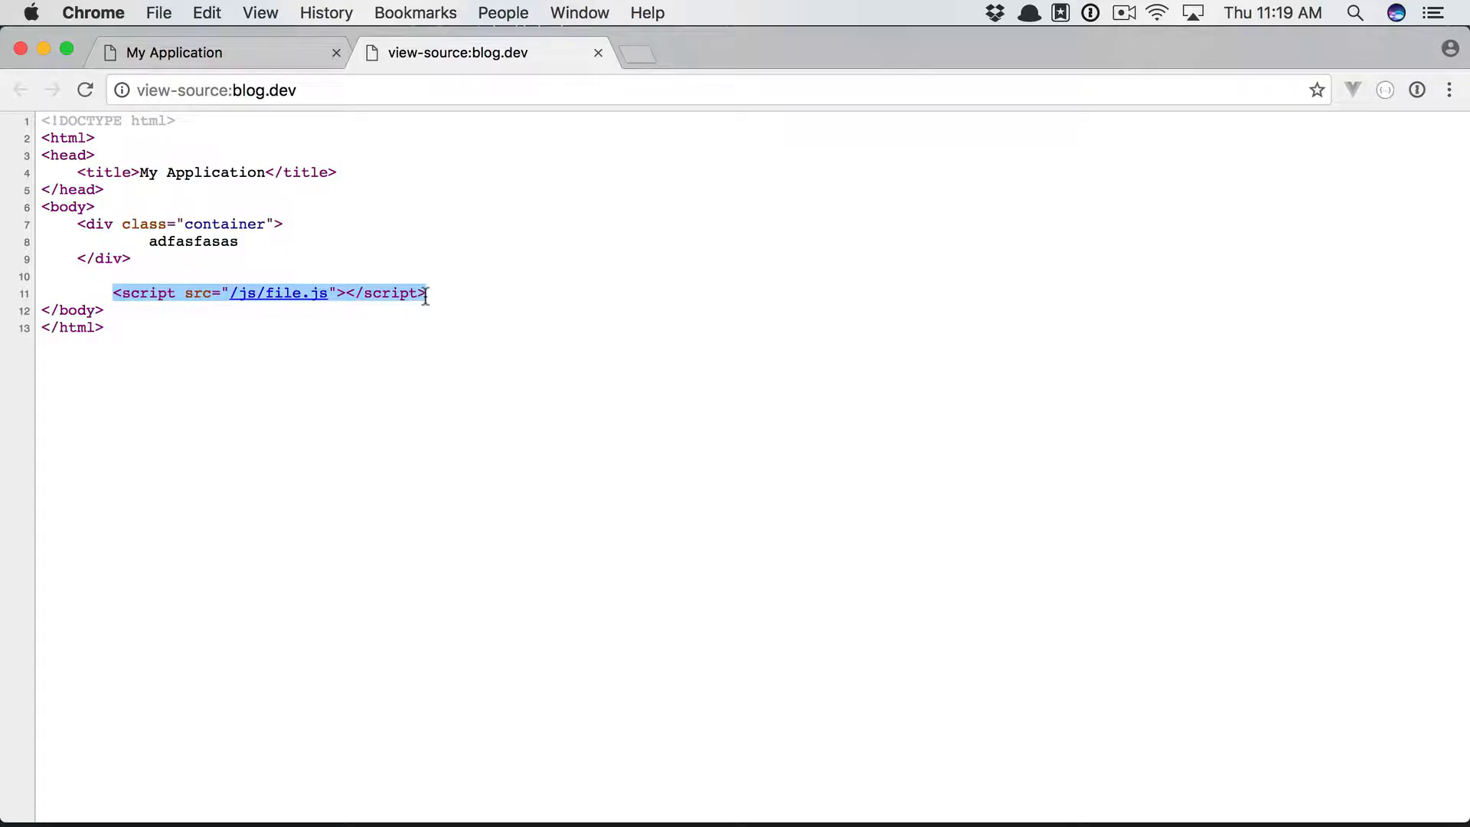
{"action": "key", "text": "super+Tab"}
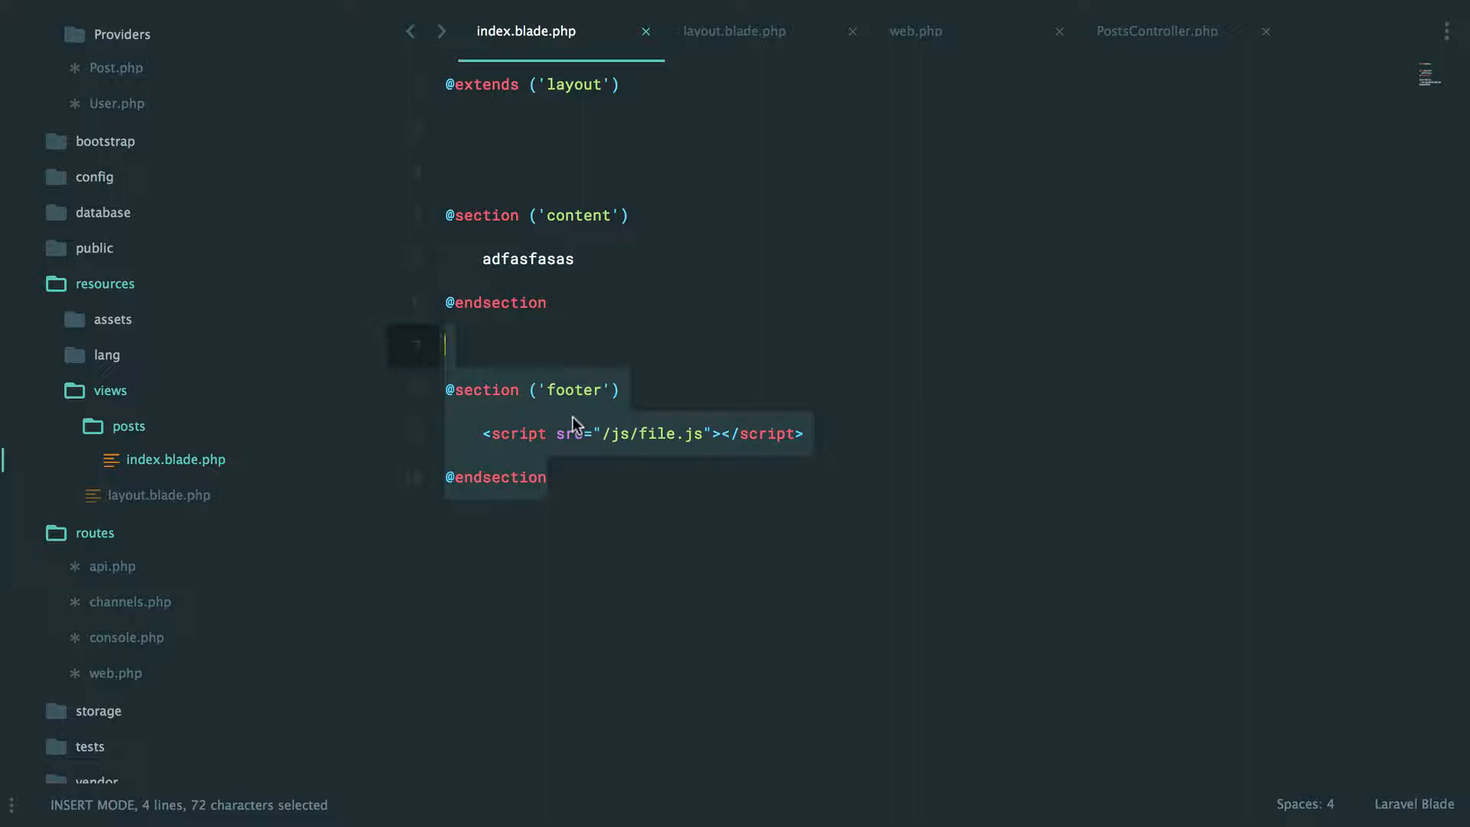
Cut the footer section back out and close the other open files
{"action": "key", "text": "super+x"}
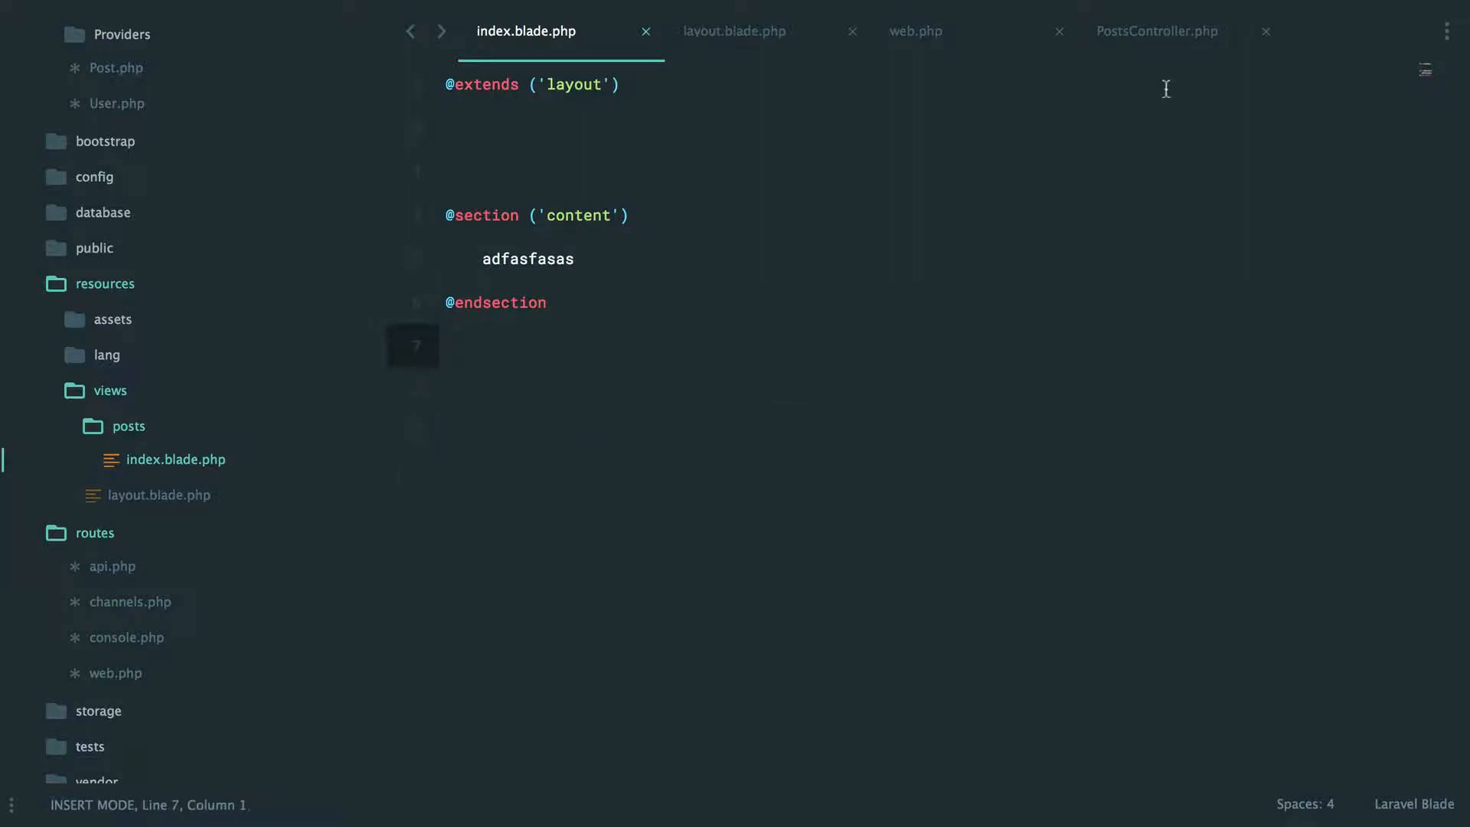
{"action": "key", "text": "ctrl+Tab"}
{"action": "key", "text": "ctrl+Tab"}
{"action": "key", "text": "super+w"}
{"action": "key", "text": "super+w"}
Visit getbootstrap.com via Alfred and go to v4-alpha > Examples > Album
{"action": "key", "text": "ctrl+shift+Tab"}
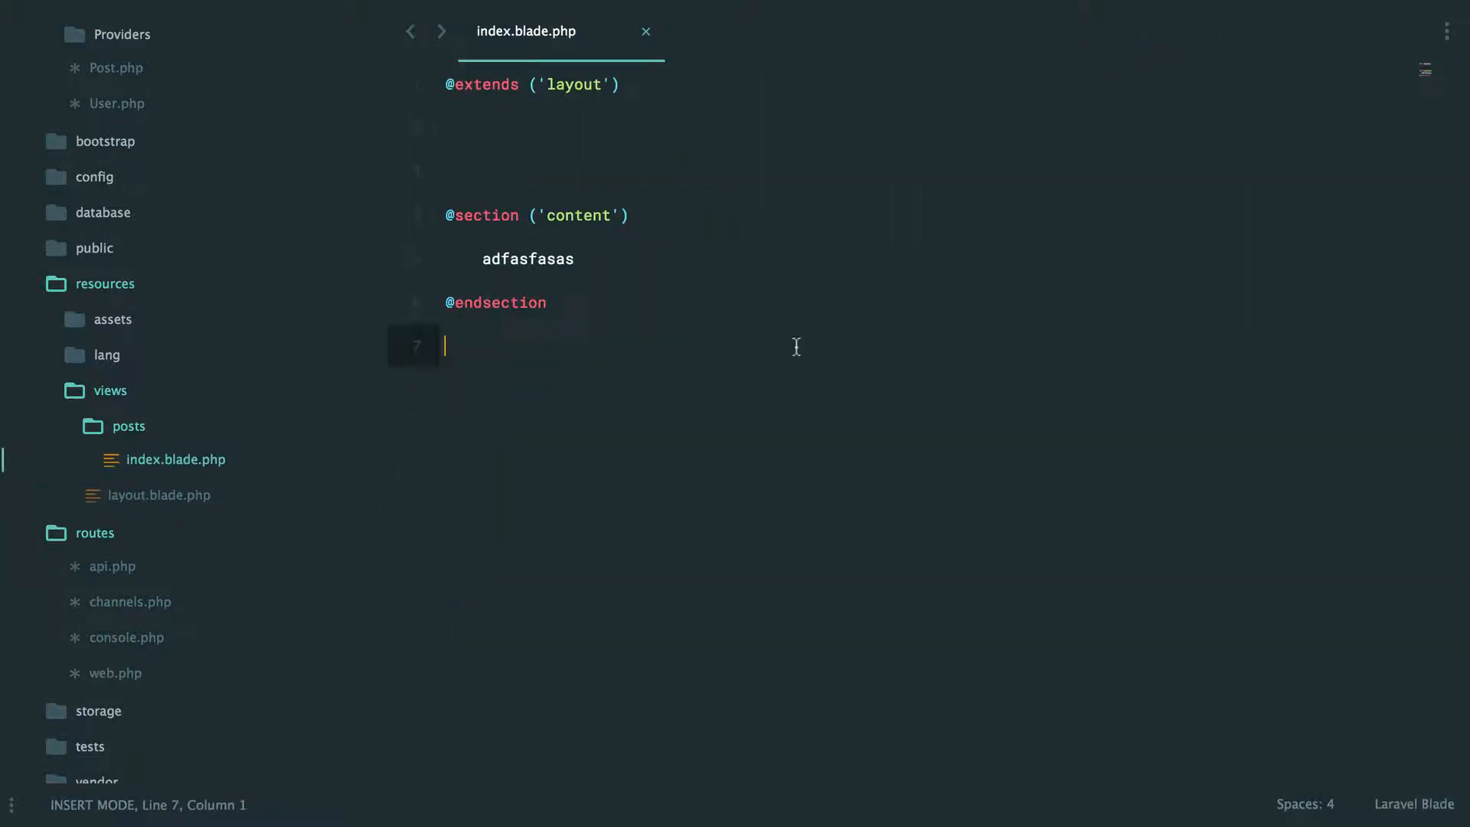
{"action": "key", "text": "alt+space"}
{"action": "type", "text": "getbootst"}
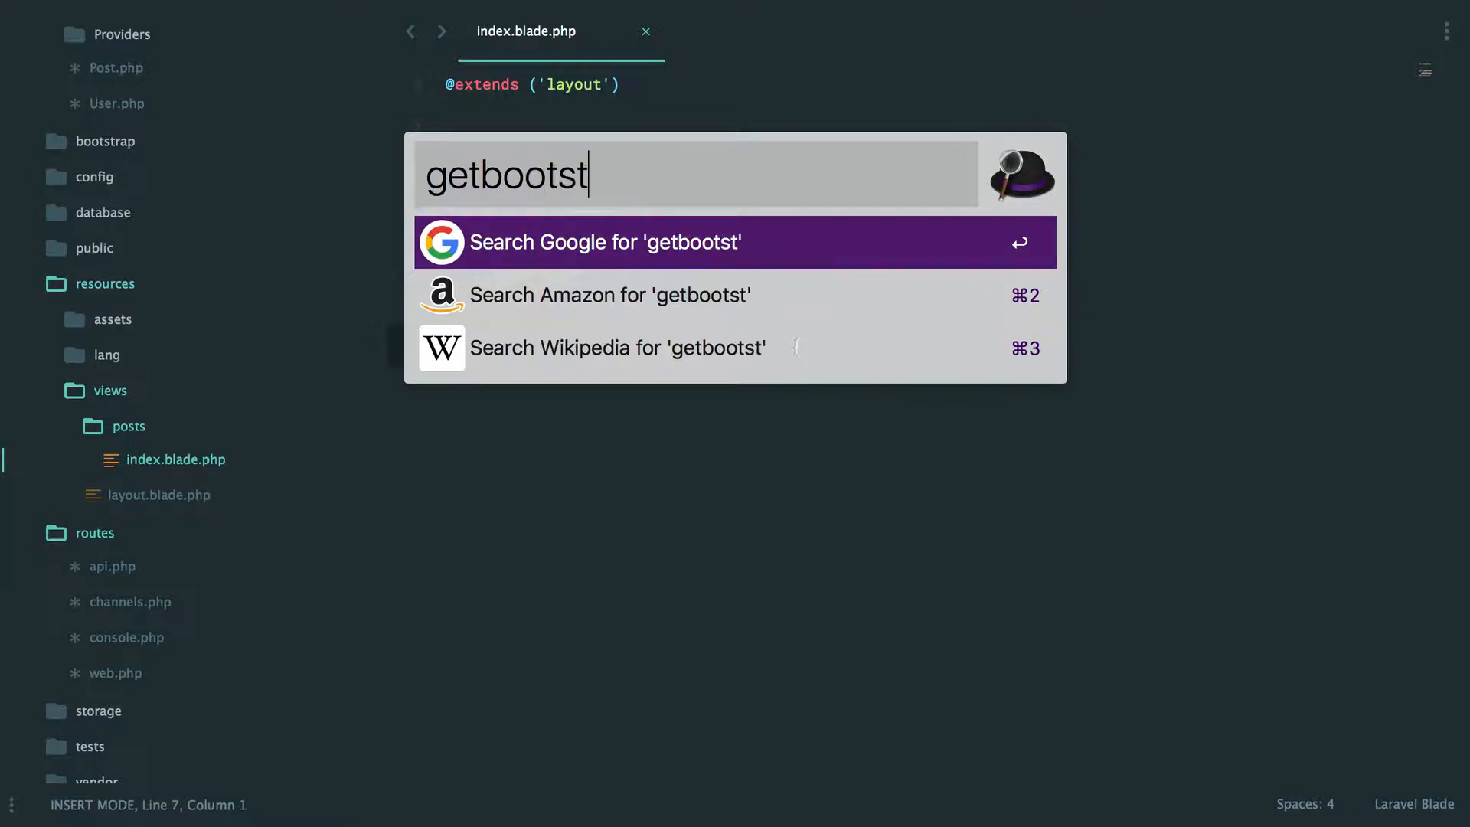
{"action": "type", "text": "rap.com"}
{"action": "key", "text": "Return"}
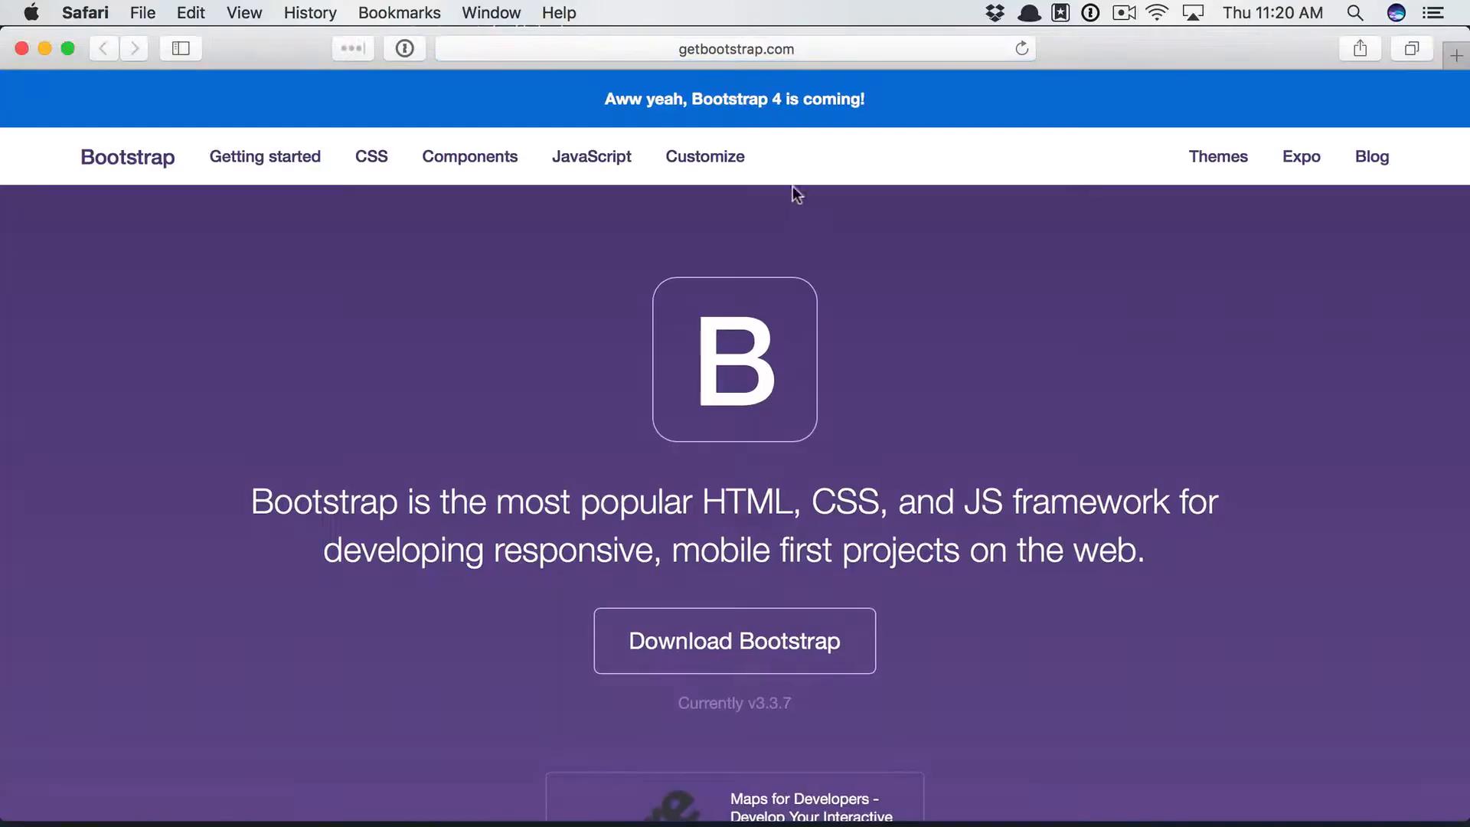
{"action": "left_click", "coordinate": [806, 99]}
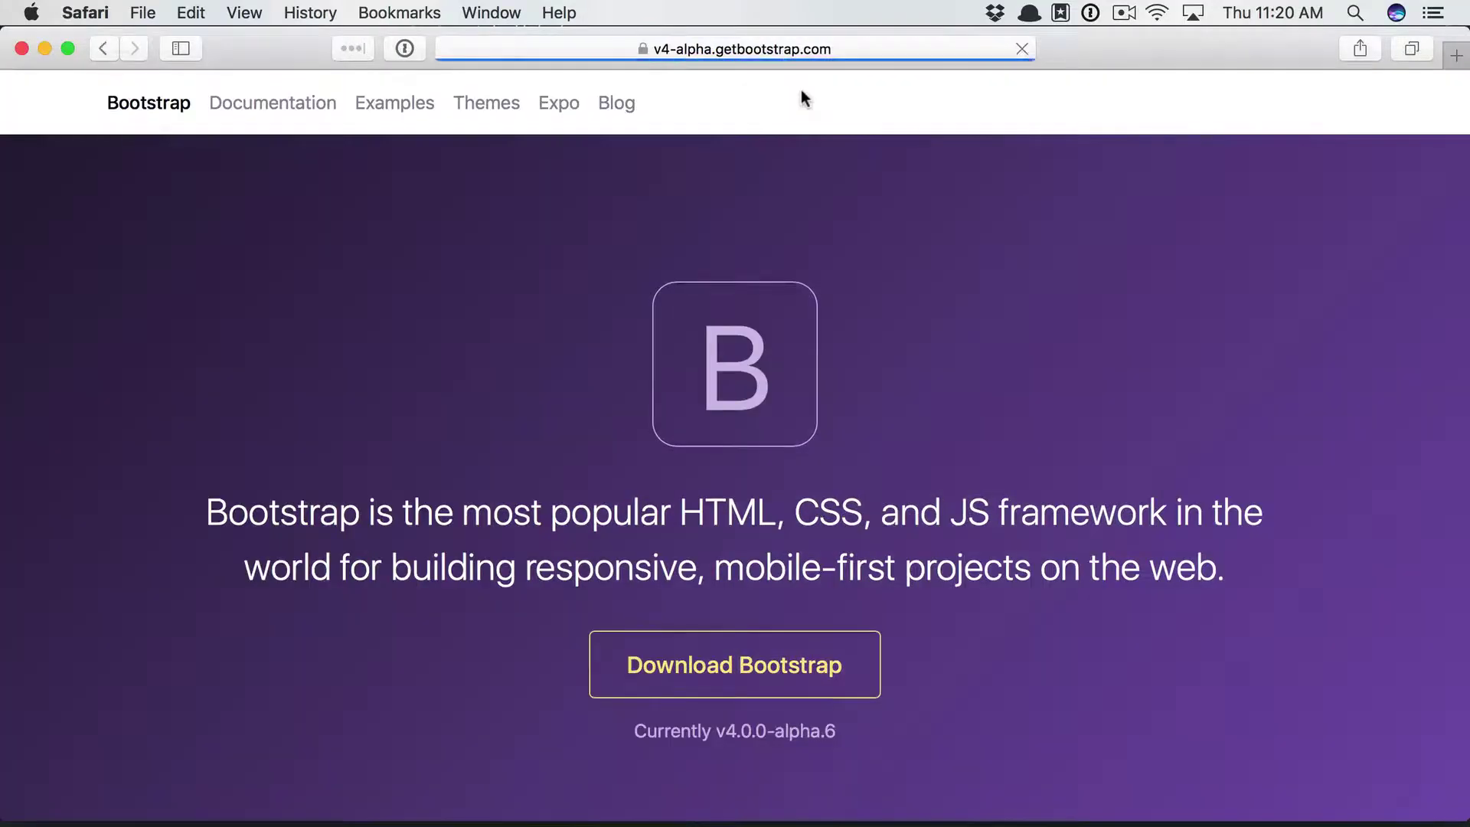
{"action": "left_click", "coordinate": [359, 106]}
{"action": "scroll", "coordinate": [583, 346], "scroll_direction": "down", "scroll_amount": 3}
{"action": "scroll", "coordinate": [582, 345], "scroll_direction": "down", "scroll_amount": 10}
{"action": "scroll", "coordinate": [583, 345], "scroll_direction": "down", "scroll_amount": 3}
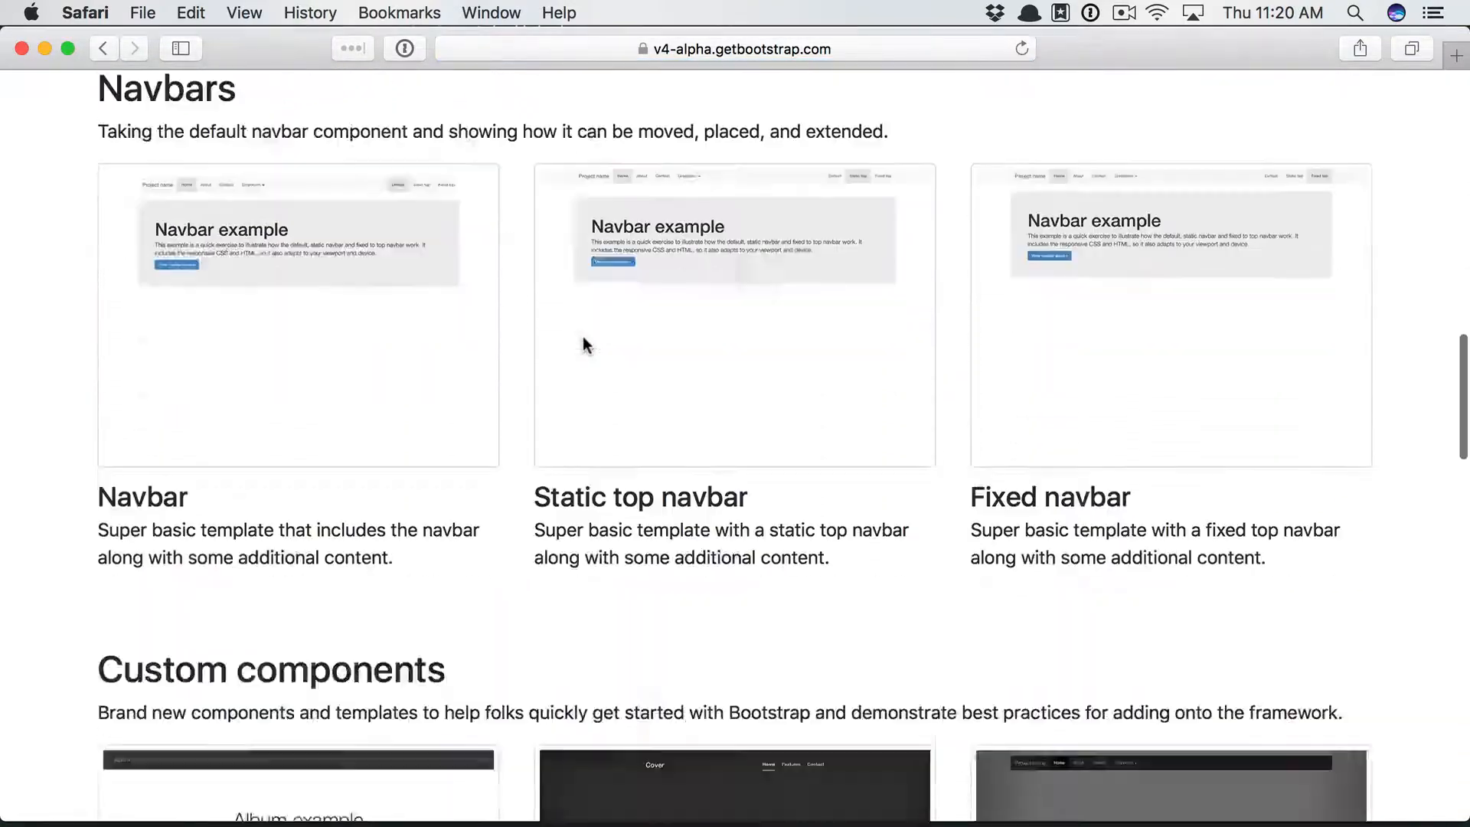
{"action": "scroll", "coordinate": [582, 344], "scroll_direction": "down", "scroll_amount": 5}
{"action": "scroll", "coordinate": [581, 344], "scroll_direction": "down", "scroll_amount": 5}
{"action": "left_click", "coordinate": [295, 223]}
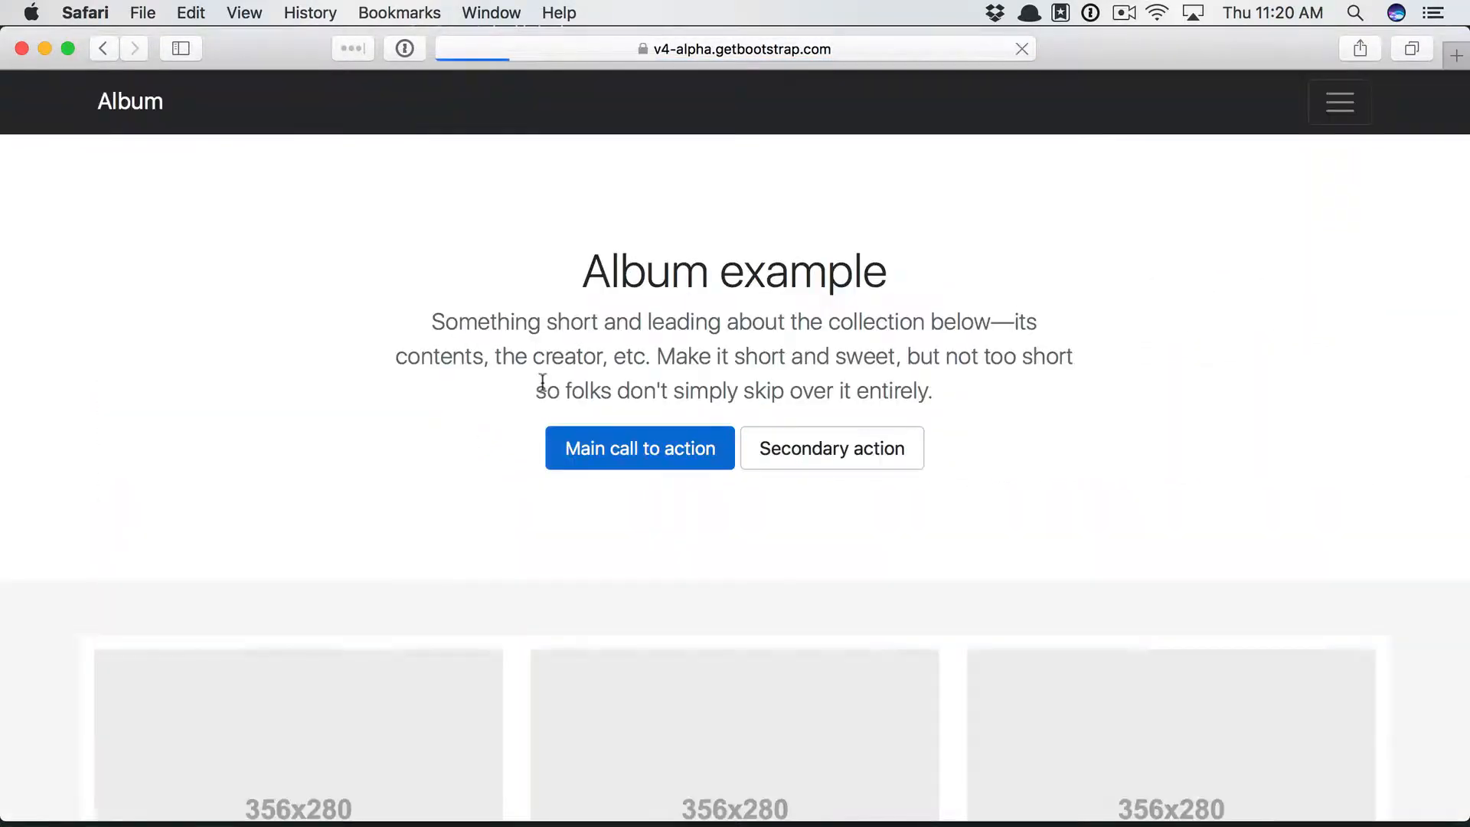
Reopen the Album page in Chrome, view its source and select it all for copying
{"action": "key", "text": "alt+space"}
{"action": "type", "text": "ch"}
{"action": "key", "text": "Return"}
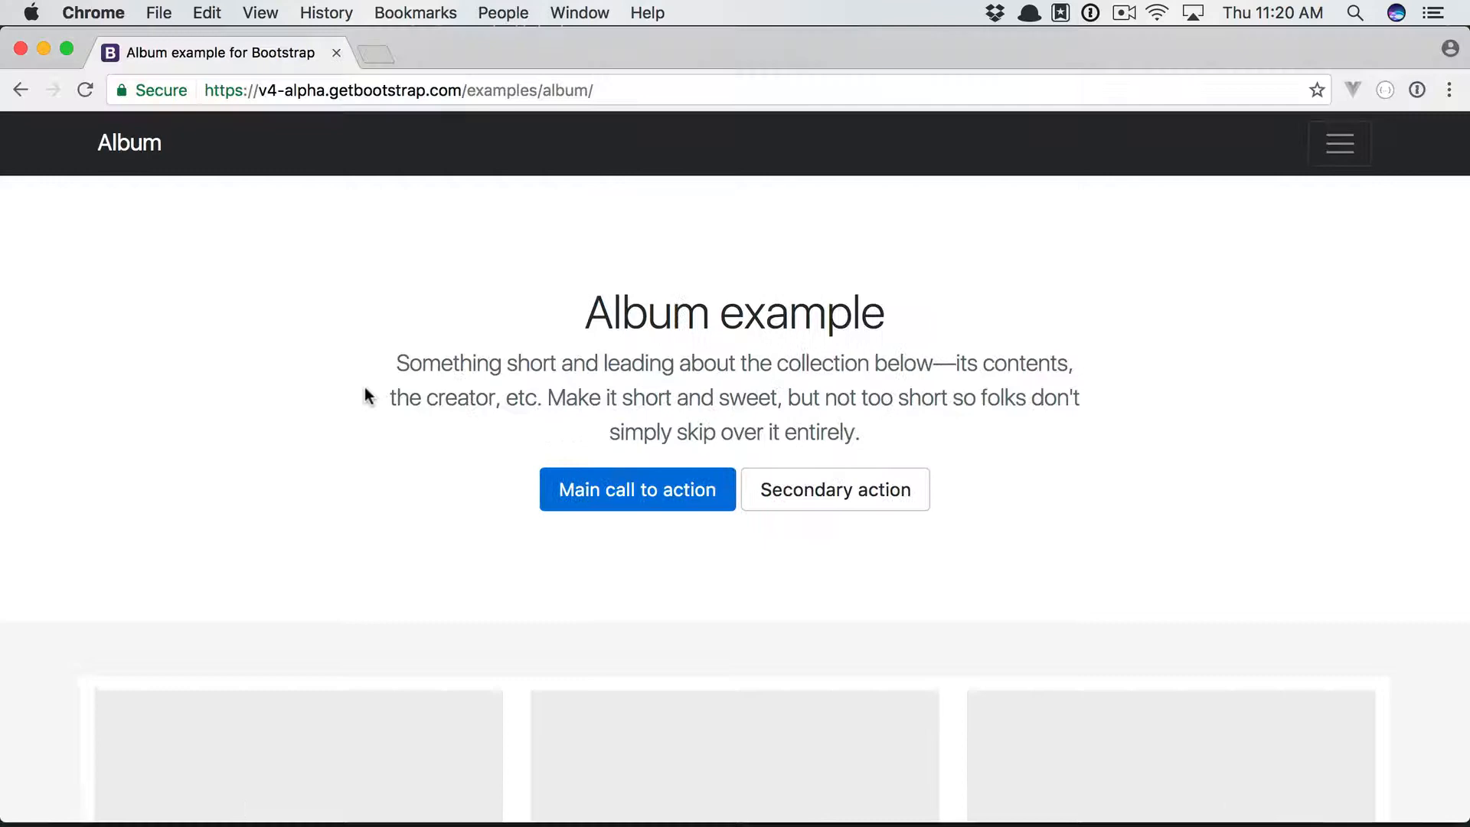
{"action": "key", "text": "super+alt+u"}
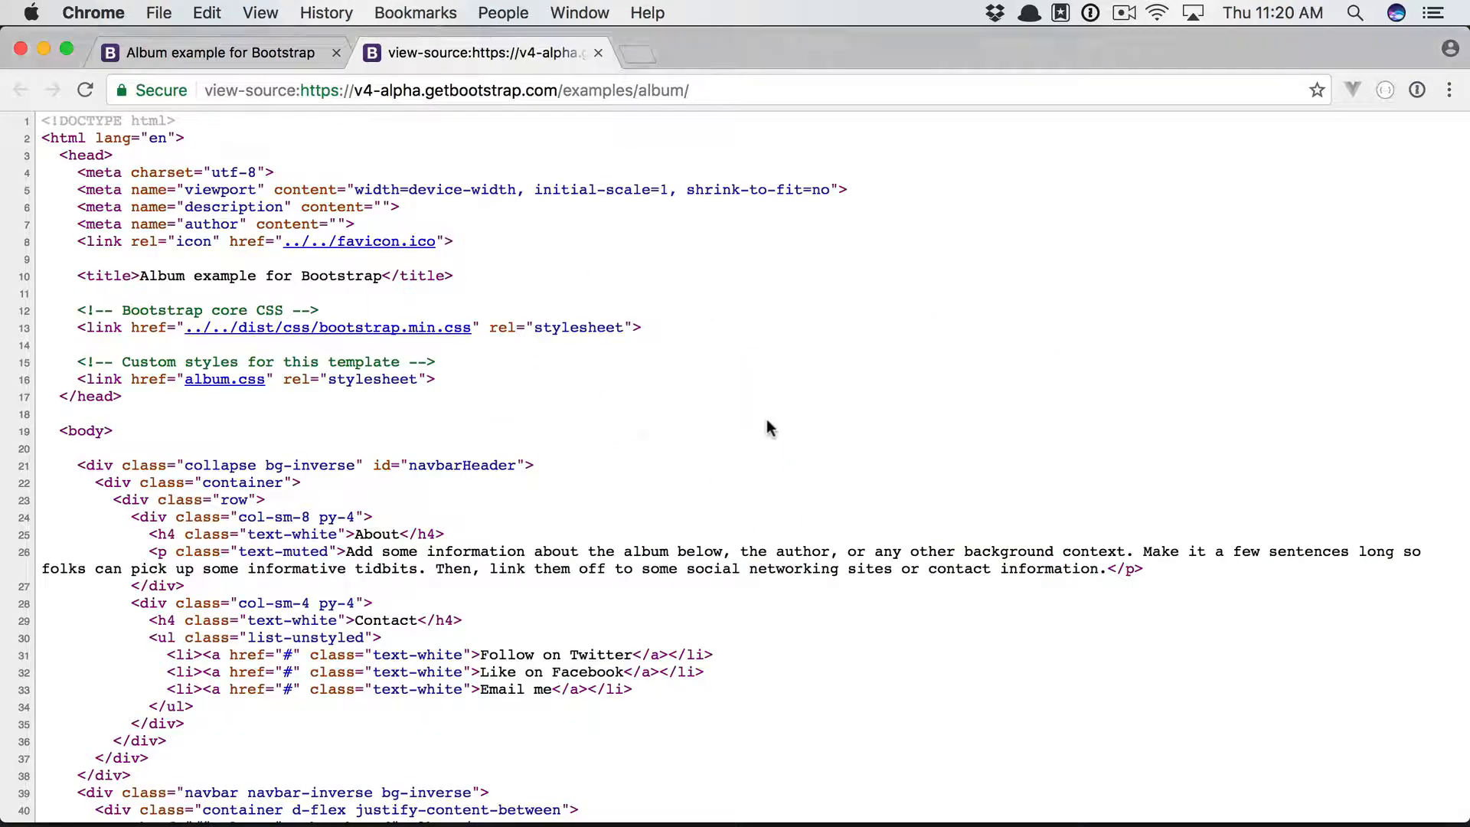
{"action": "key", "text": "super+a"}
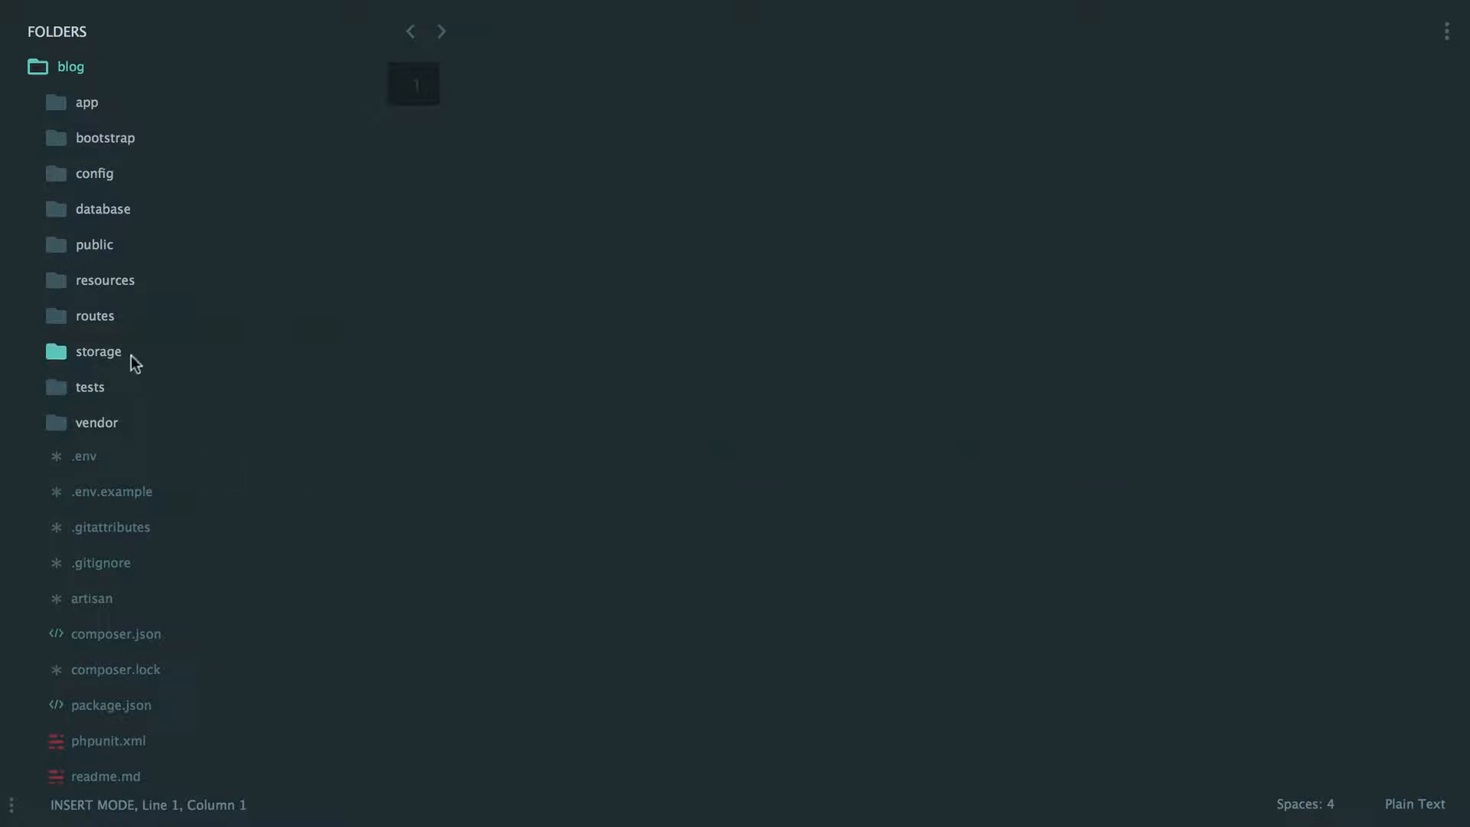
Replace the whole of resources/views/layout.blade.php with the copied Album HTML
{"action": "left_click", "coordinate": [116, 312]}
{"action": "left_click", "coordinate": [116, 287]}
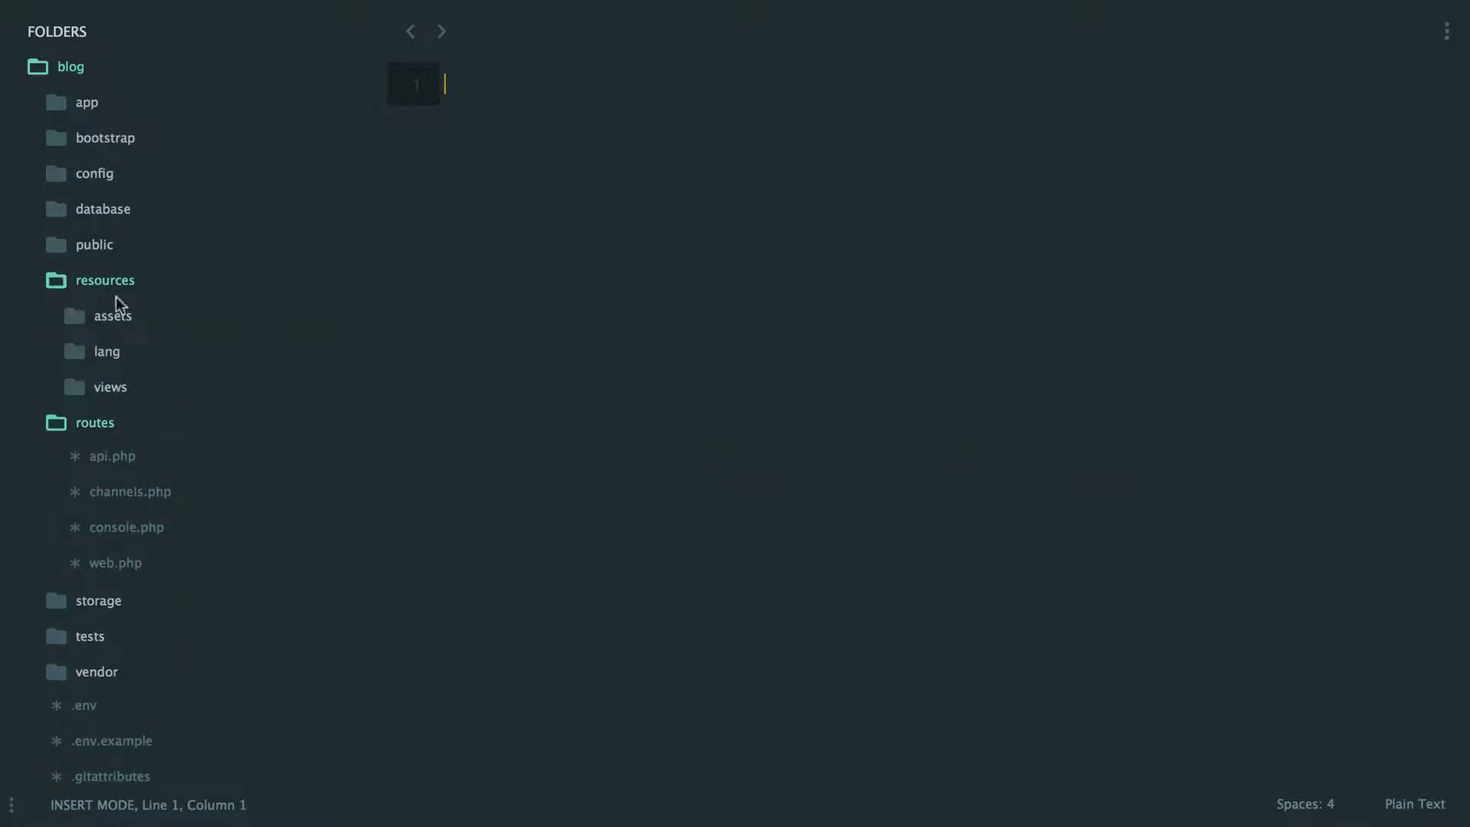
{"action": "left_click", "coordinate": [115, 391]}
{"action": "left_click", "coordinate": [158, 456]}
{"action": "key", "text": "super+a"}
{"action": "key", "text": "super+v"}
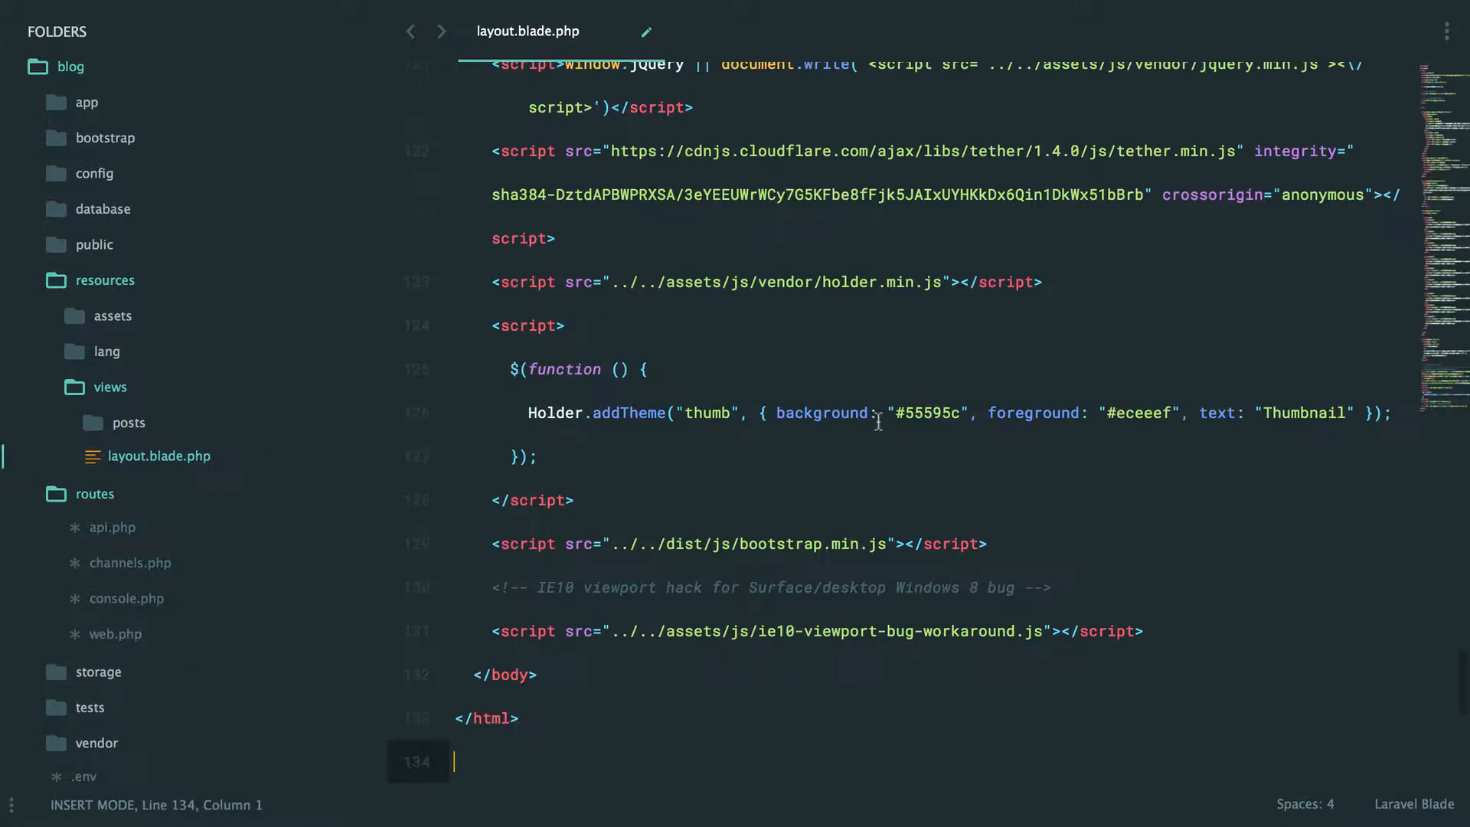
Cut the inline Holder theme script and the holder.min.js script line
{"action": "left_click", "coordinate": [854, 458]}
{"action": "left_click_drag", "start_coordinate": [626, 511], "coordinate": [455, 325]}
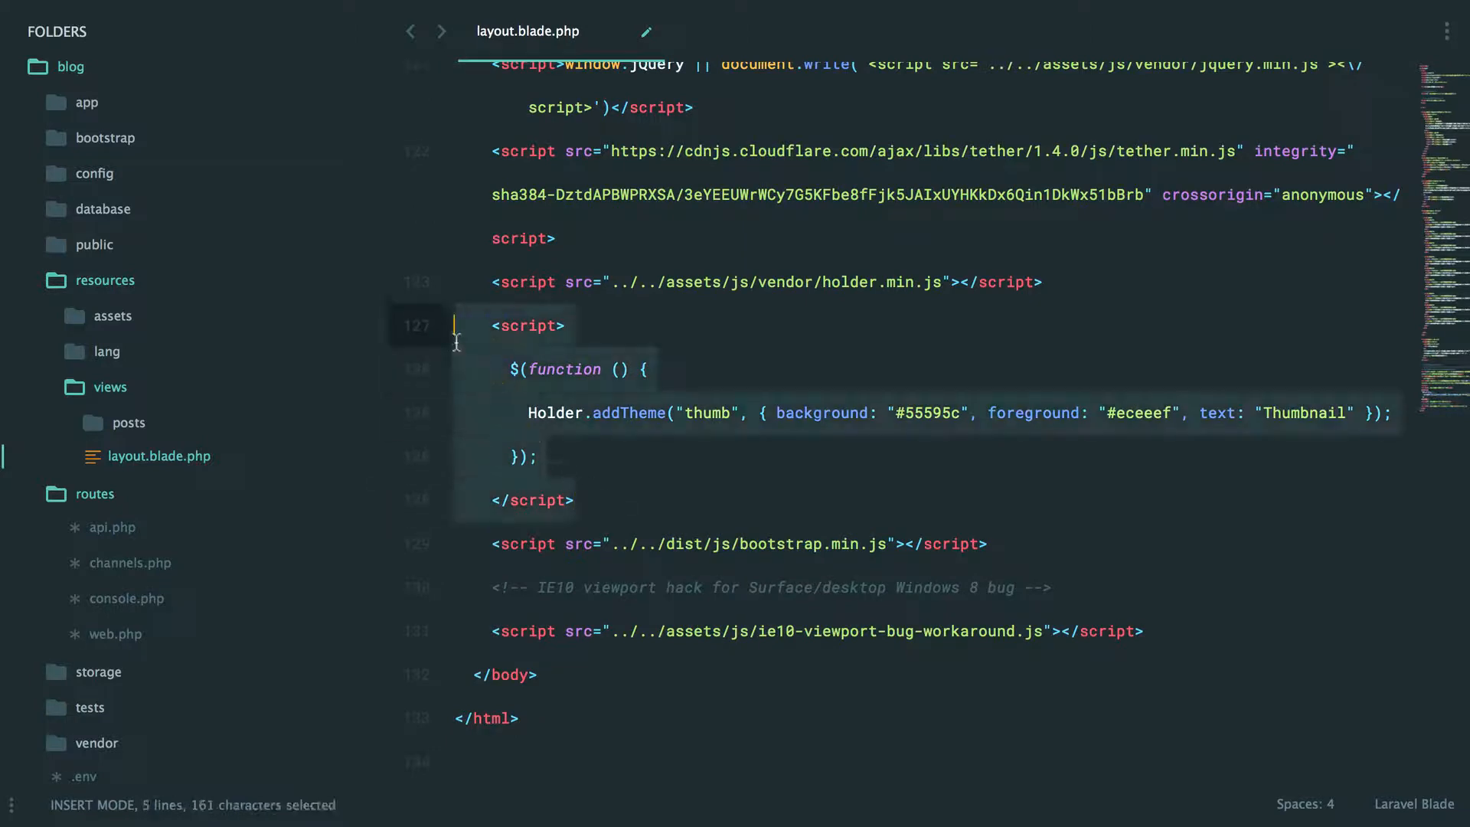
{"action": "key", "text": "super+x"}
{"action": "scroll", "coordinate": [756, 506], "scroll_direction": "up", "scroll_amount": 1}
{"action": "scroll", "coordinate": [755, 506], "scroll_direction": "up", "scroll_amount": 5}
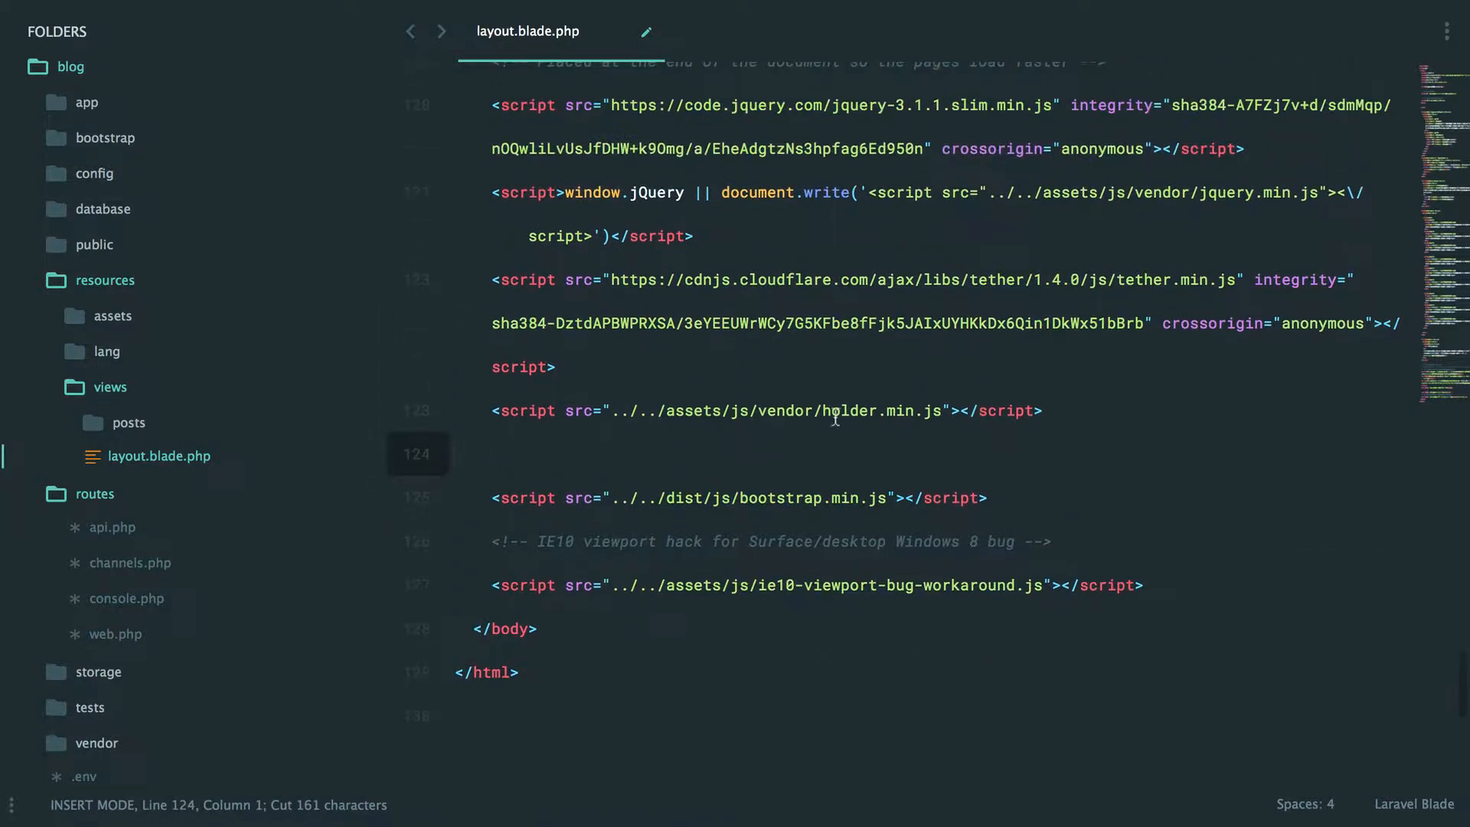
{"action": "key", "text": "Up"}
{"action": "key", "text": "super+x"}
{"action": "scroll", "coordinate": [666, 572], "scroll_direction": "up", "scroll_amount": 2}
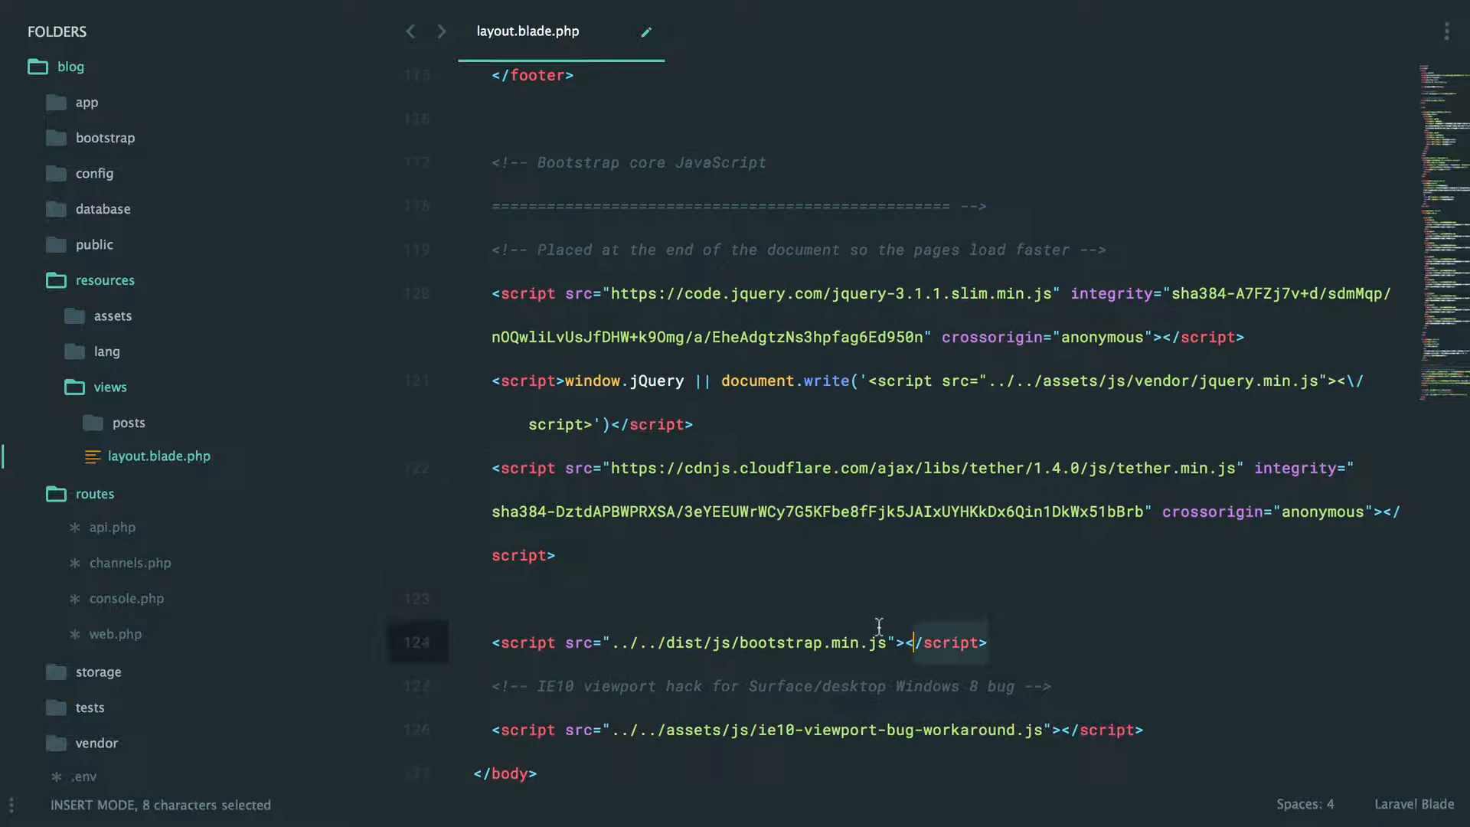
Cut the Bootstrap core JavaScript and IE10 script blocks, then jump to the head section
{"action": "left_click_drag", "start_coordinate": [878, 626], "coordinate": [442, 143]}
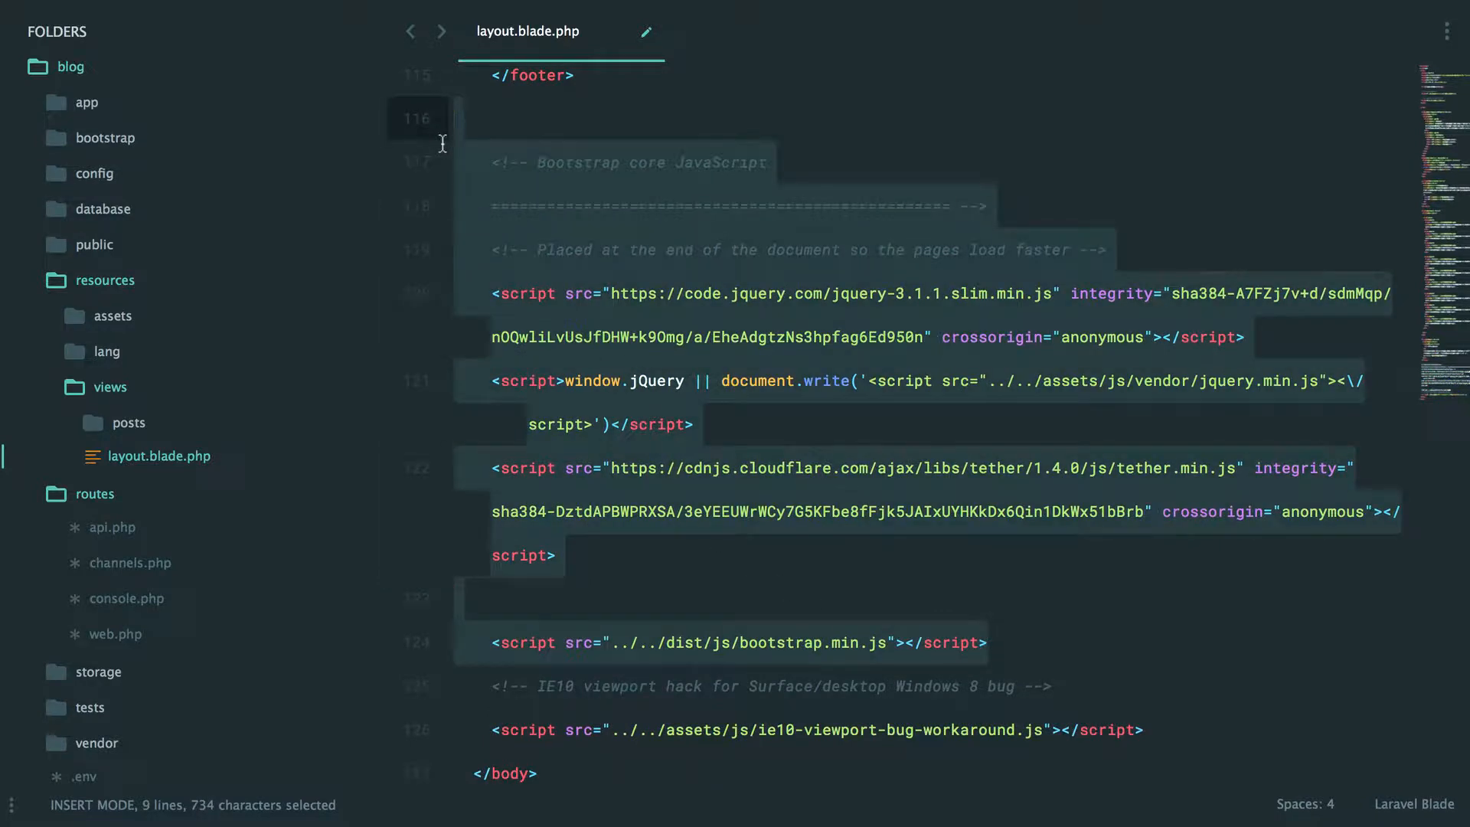
{"action": "key", "text": "ctrl+x"}
{"action": "key", "text": "ctrl+x"}
{"action": "scroll", "coordinate": [645, 308], "scroll_direction": "up", "scroll_amount": 5}
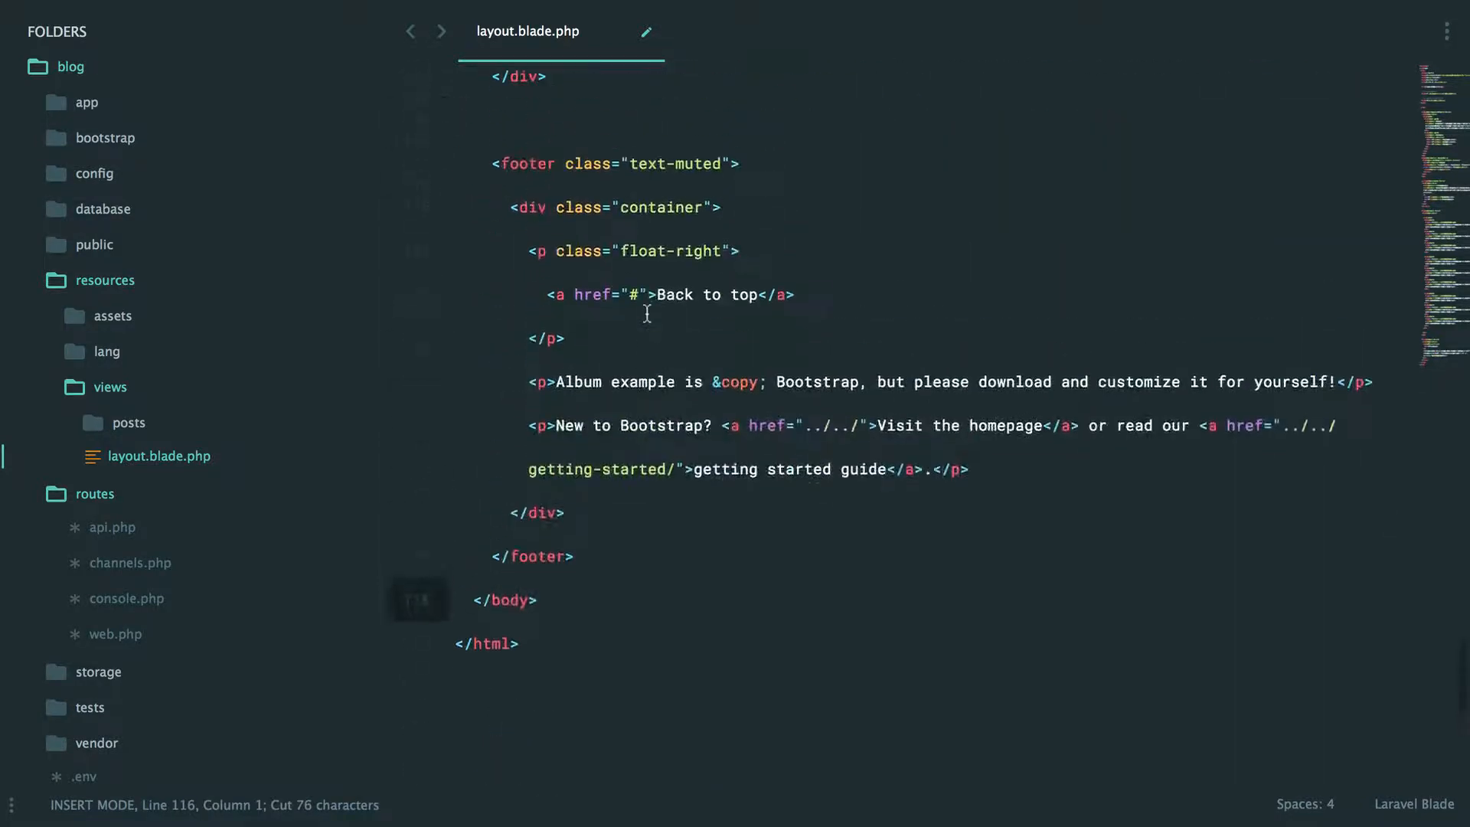
{"action": "key", "text": "ctrl+Home"}
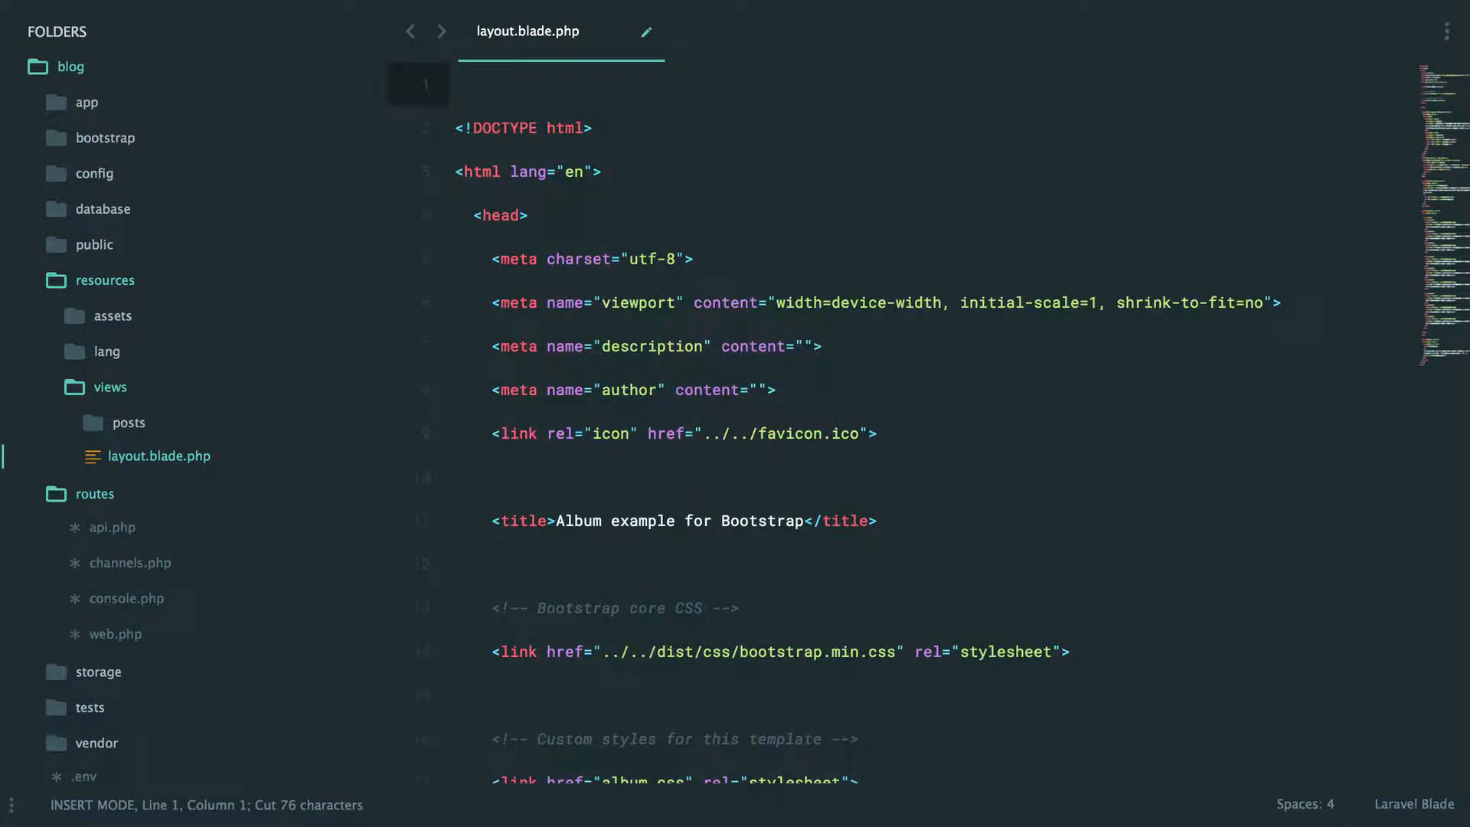
{"action": "scroll", "coordinate": [925, 401], "scroll_direction": "down", "scroll_amount": 3}
{"action": "left_click", "coordinate": [926, 401]}
Copy the Bootstrap CDN <link> from Documentation > Download to replace the layout's stylesheet link
{"action": "left_click_drag", "start_coordinate": [751, 346], "coordinate": [926, 351]}
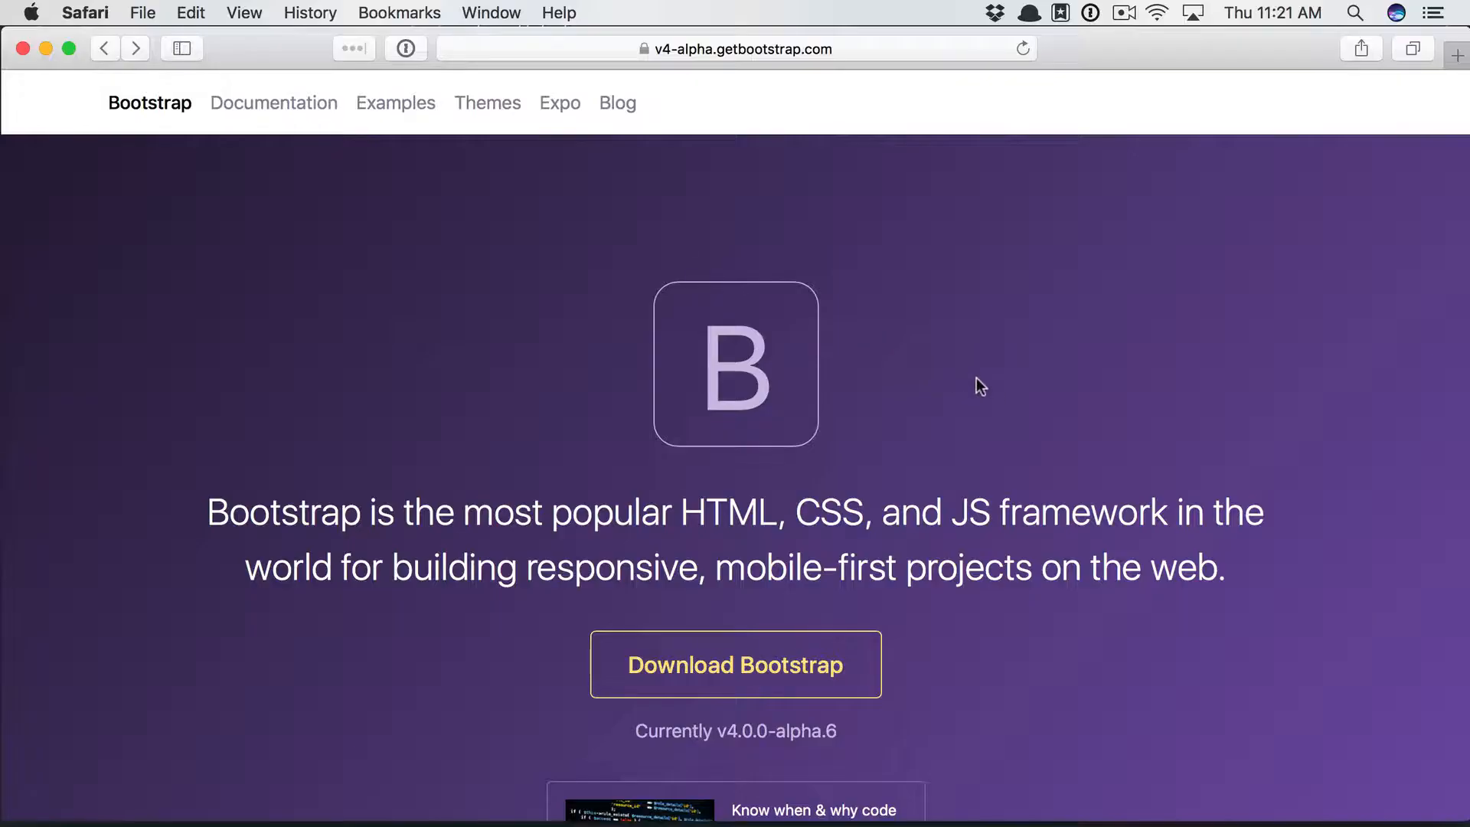
{"action": "left_click", "coordinate": [272, 102]}
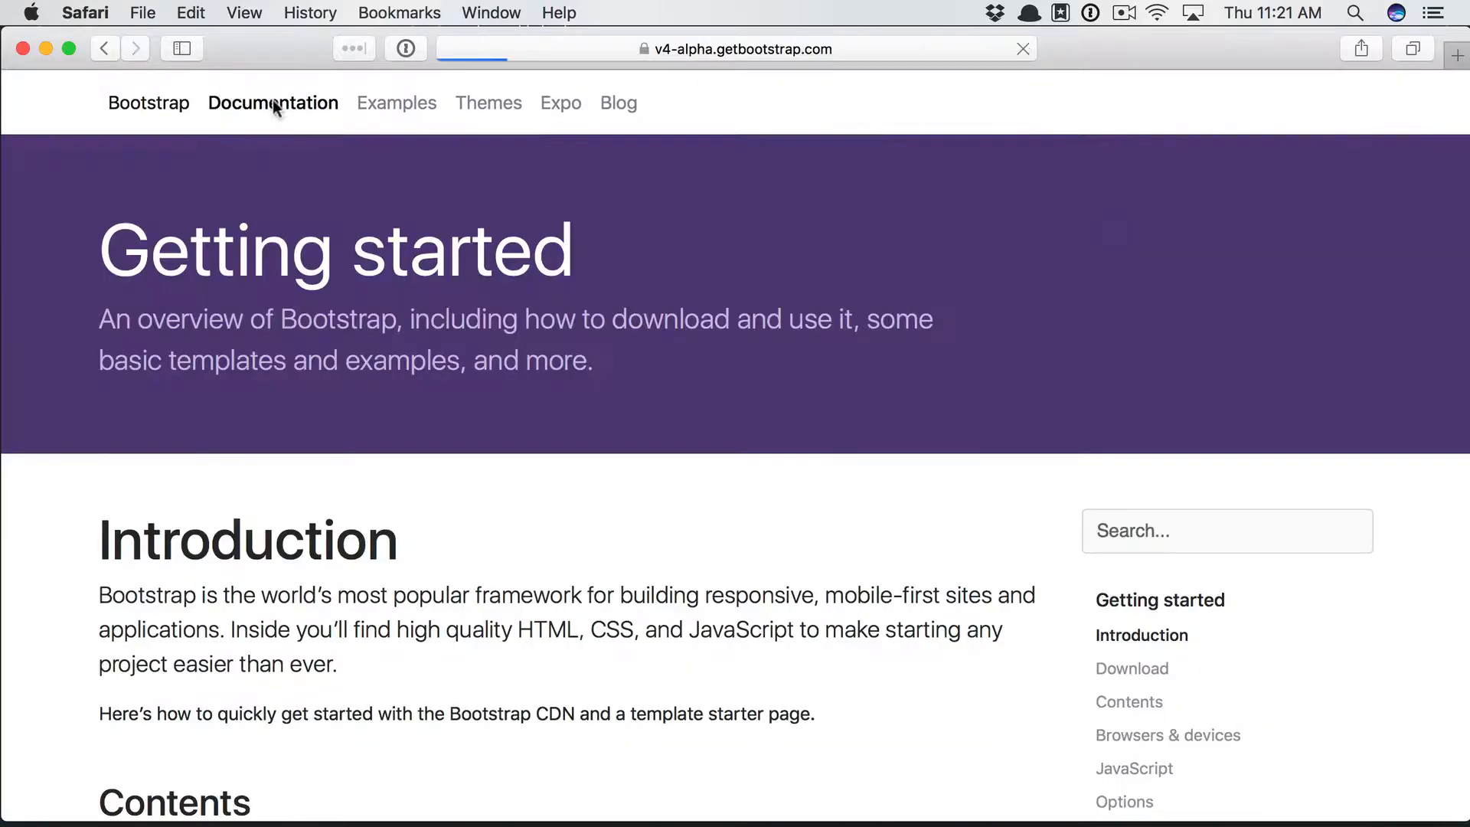
{"action": "left_click", "coordinate": [1154, 669]}
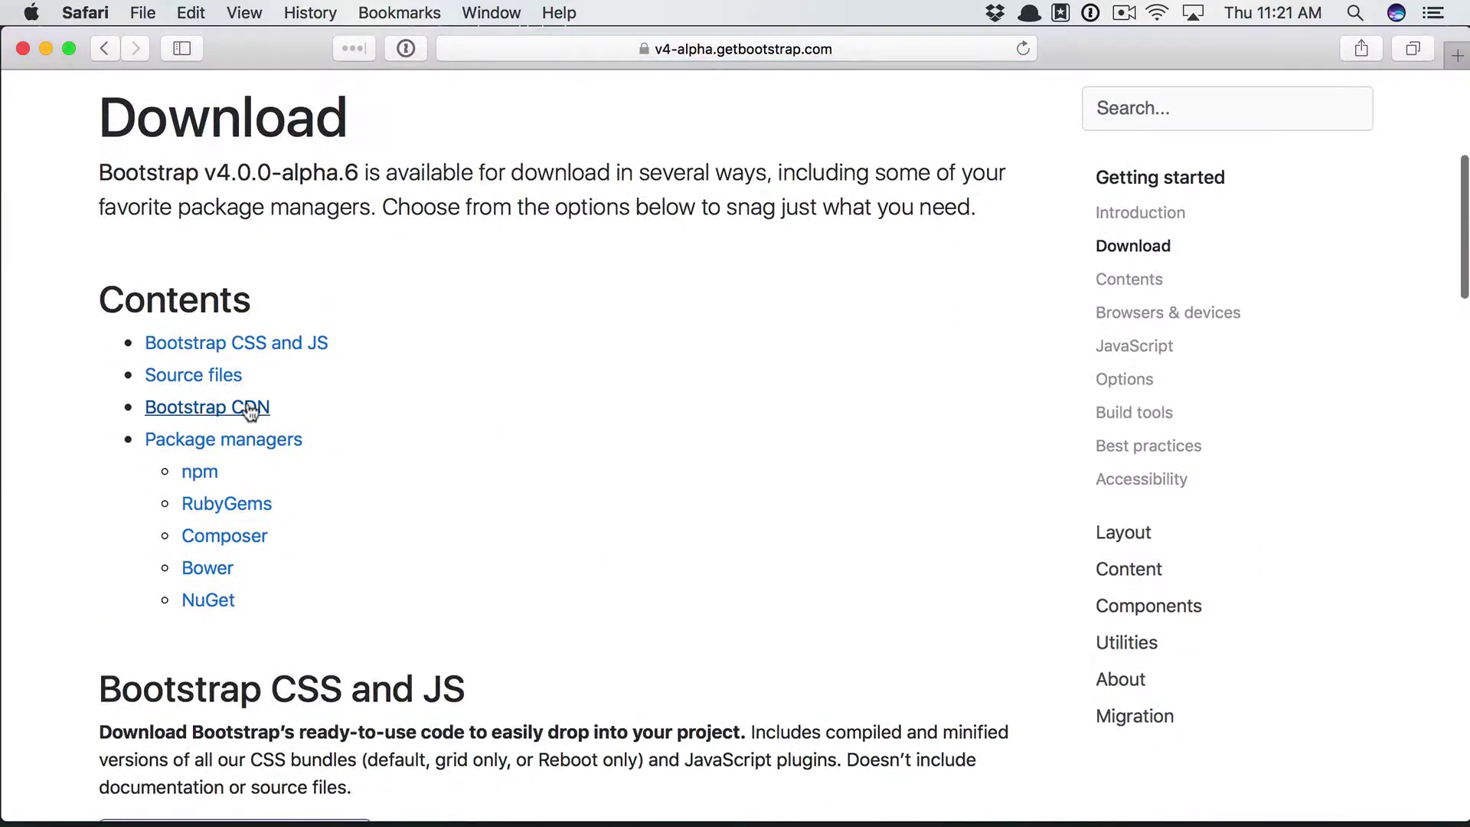
{"action": "left_click", "coordinate": [212, 411]}
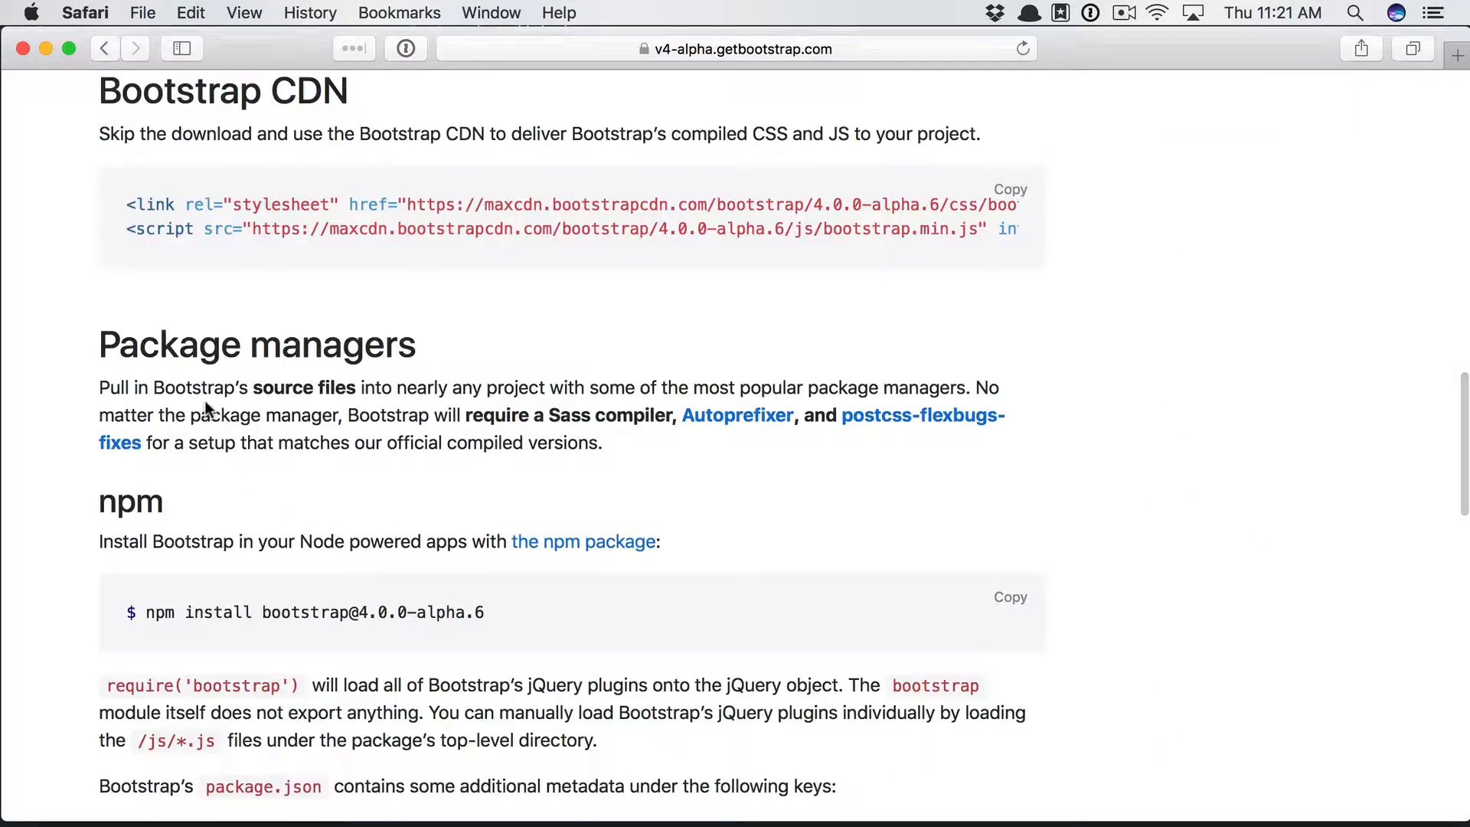
{"action": "triple_click", "coordinate": [524, 211]}
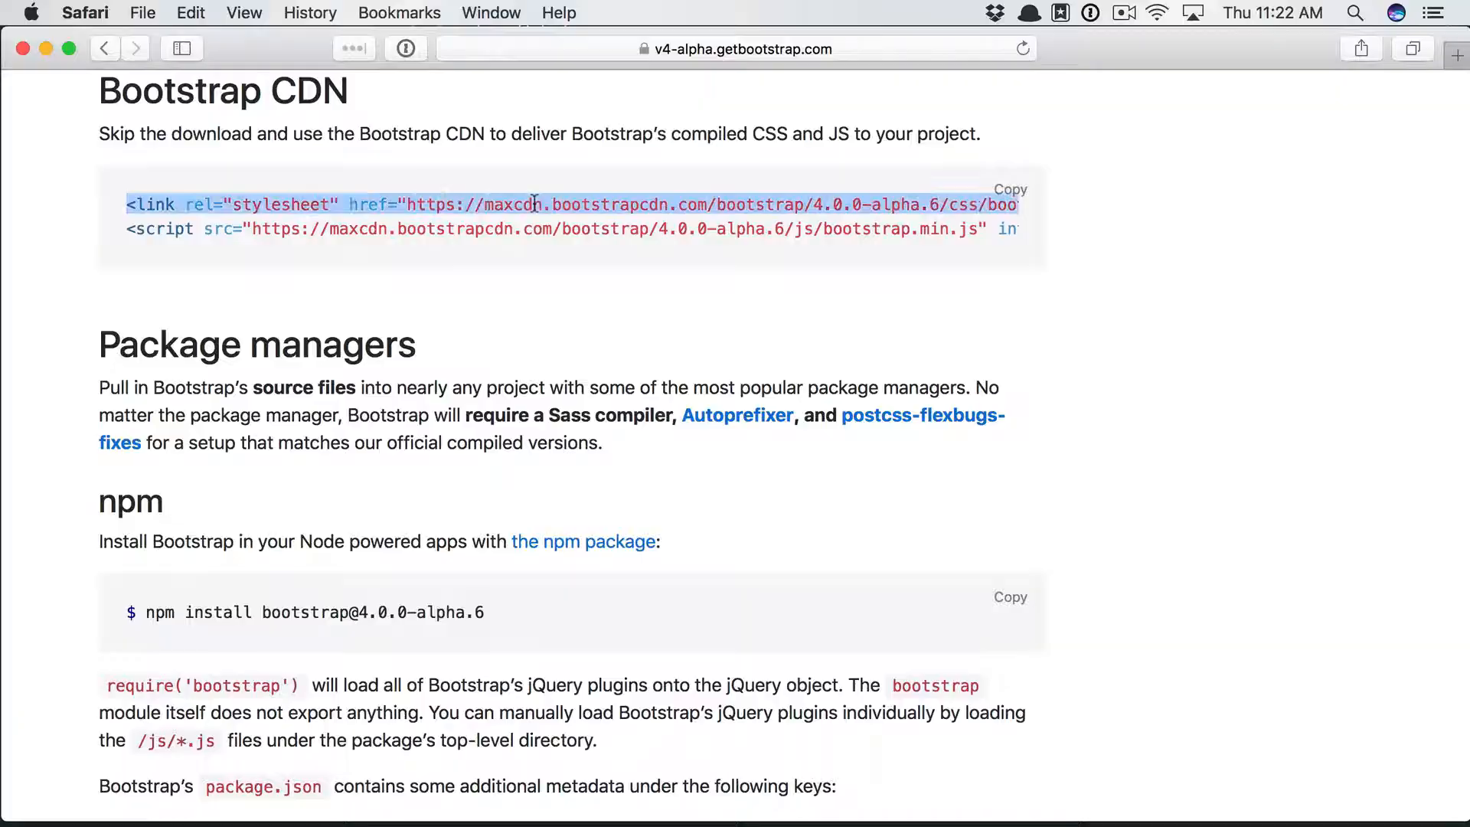
{"action": "key", "text": "super+c"}
{"action": "key", "text": "super+Tab"}
Replace the old stylesheet link on line 14 with the pasted Bootstrap CDN link
{"action": "left_click", "coordinate": [1156, 348]}
{"action": "key", "text": "super+shift+Left"}
{"action": "key", "text": "super+v"}
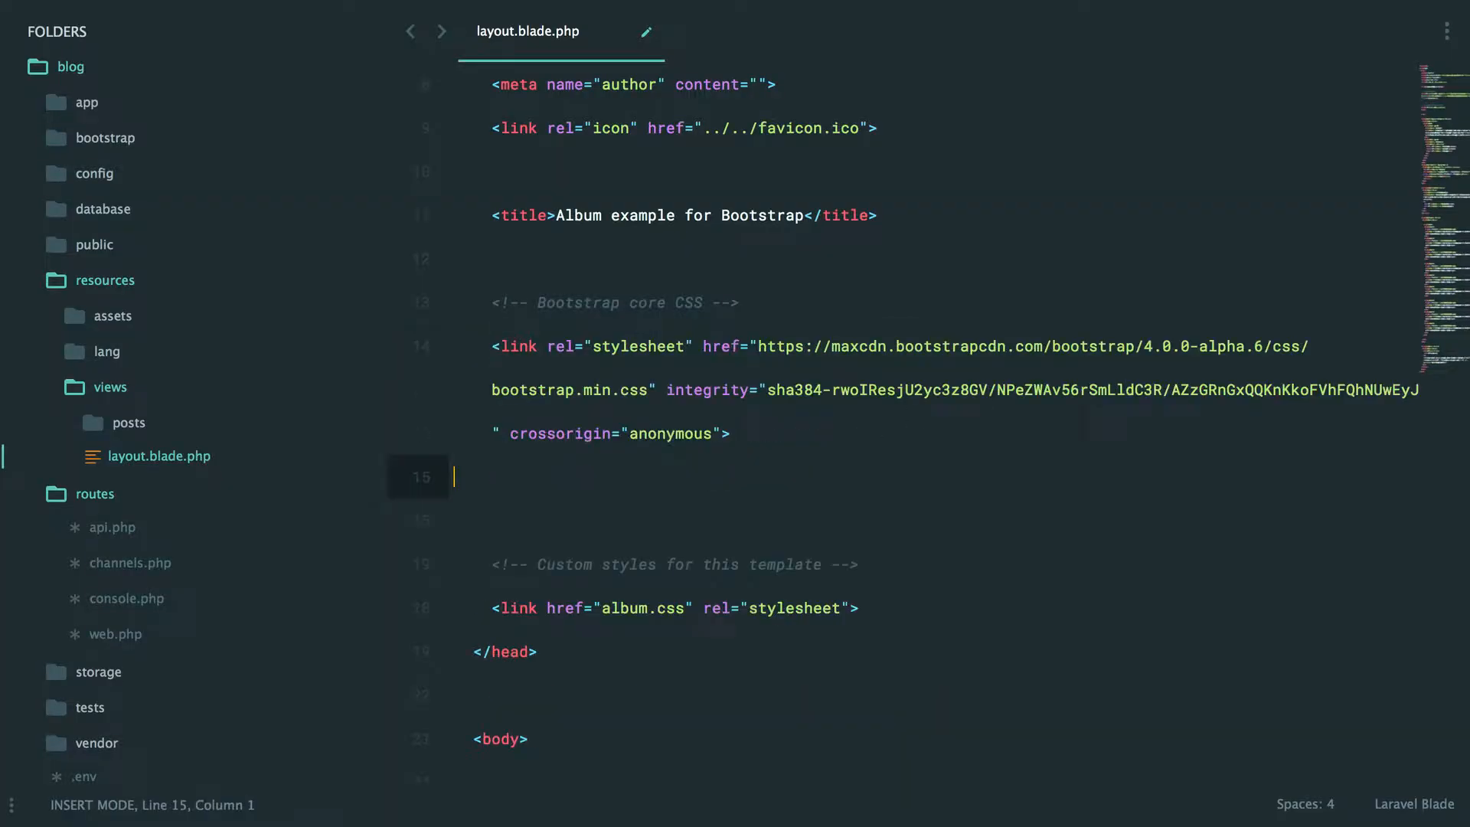
{"action": "left_click", "coordinate": [741, 423]}
{"action": "left_click_drag", "start_coordinate": [693, 467], "coordinate": [592, 466]}
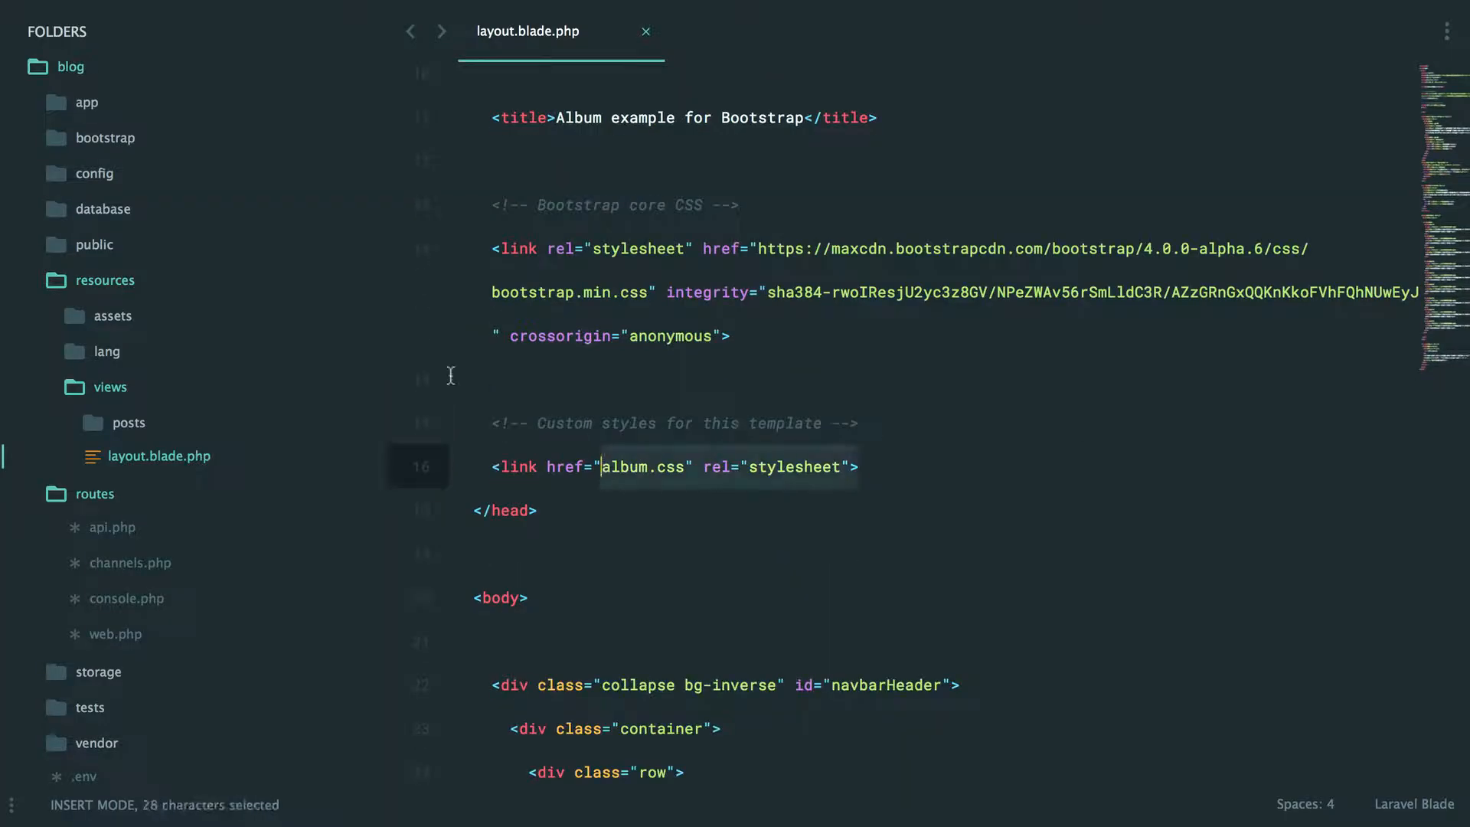
Copy all of album.css from the Album example's page source in Chrome
{"action": "key", "text": "super+Tab"}
{"action": "key", "text": "super+alt+u"}
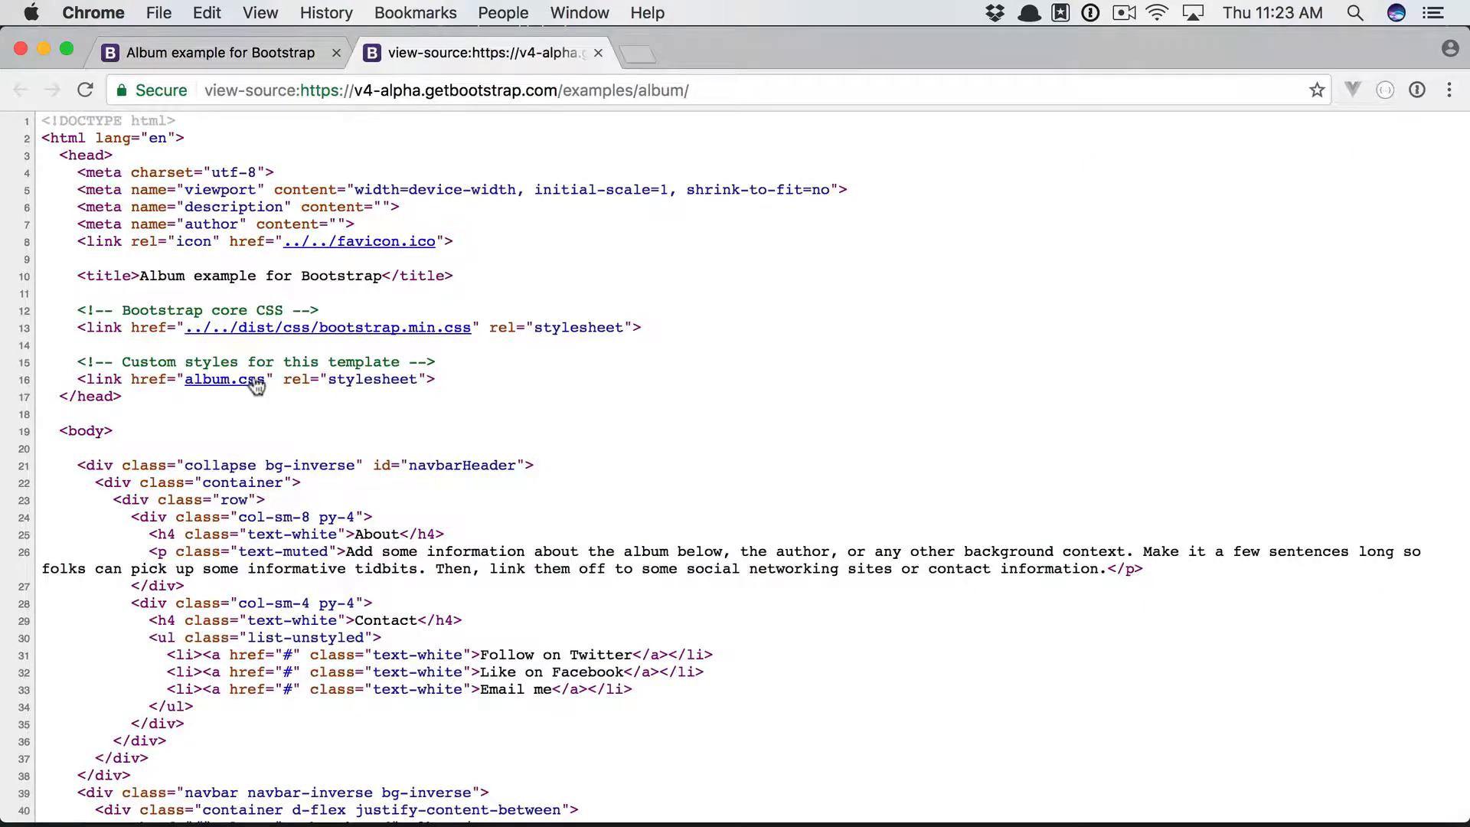
{"action": "left_click", "coordinate": [250, 380]}
{"action": "key", "text": "super+a"}
{"action": "key", "text": "super+Tab"}
{"action": "left_click", "coordinate": [900, 489]}
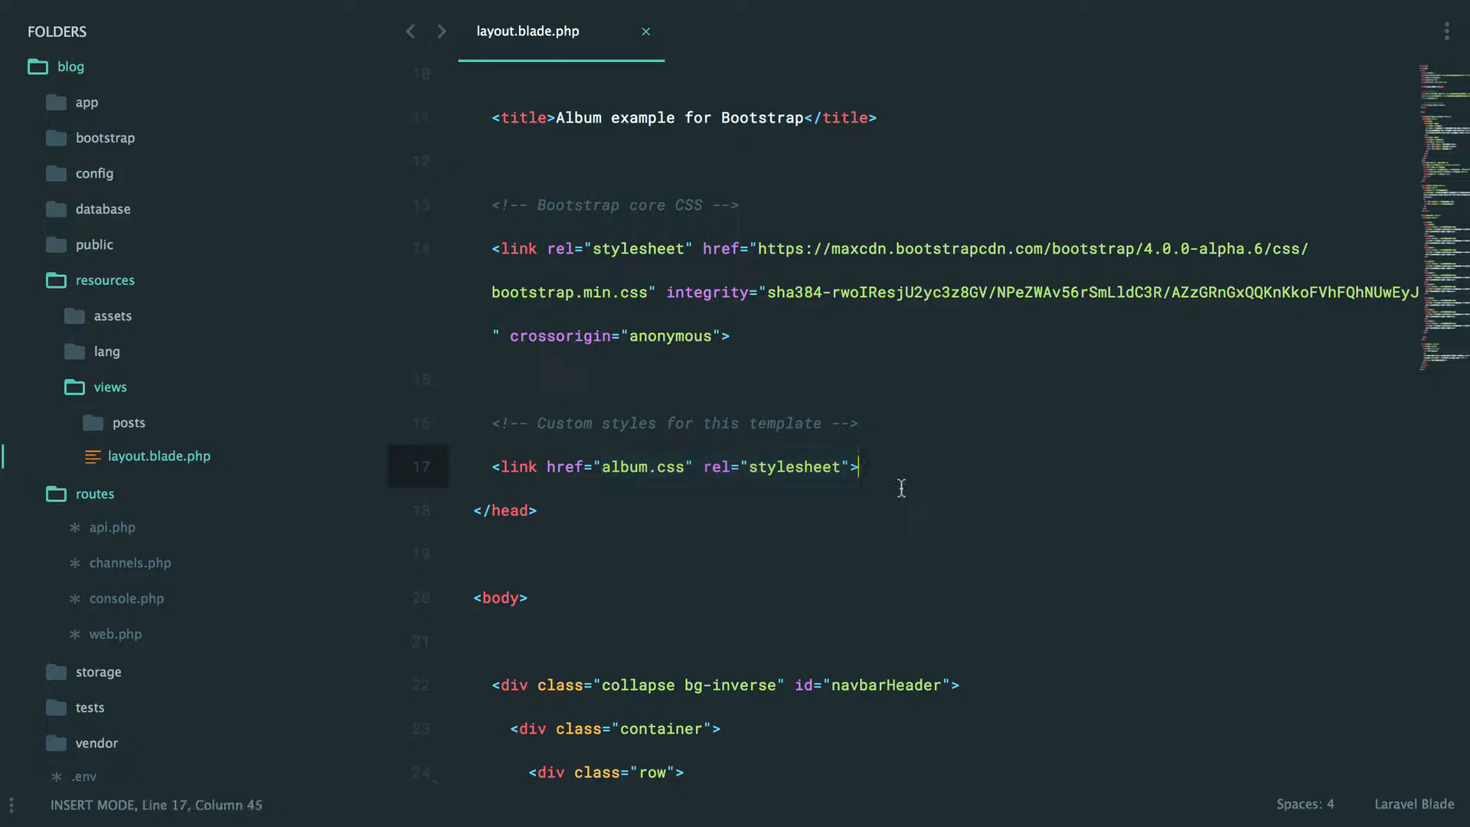
Create public/css/album.css with the pasted album styles, save it and return to the layout's href
{"action": "key", "text": "super+alt+n"}
{"action": "type", "text": "public/"}
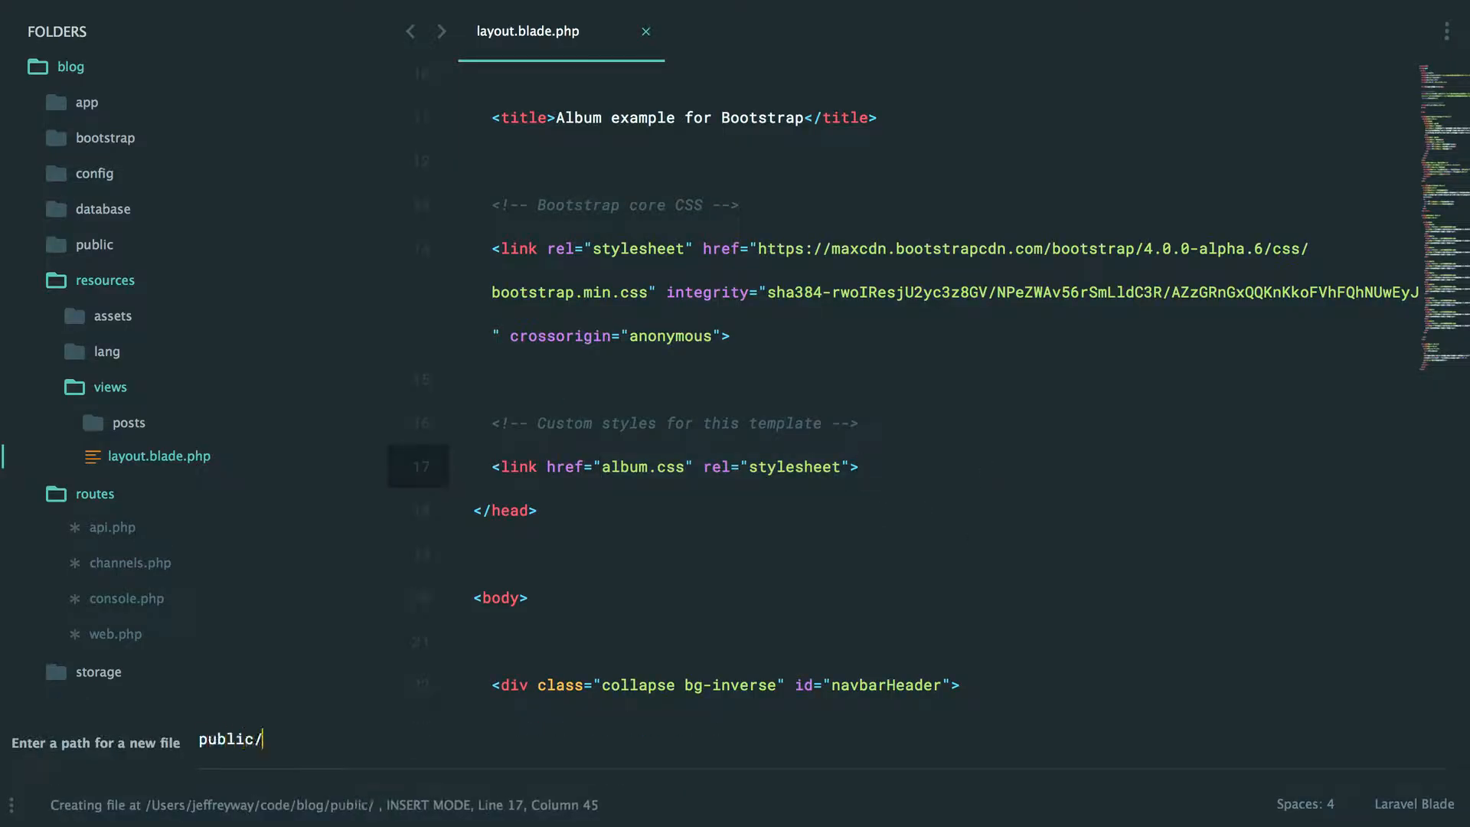
{"action": "left_click", "coordinate": [107, 279]}
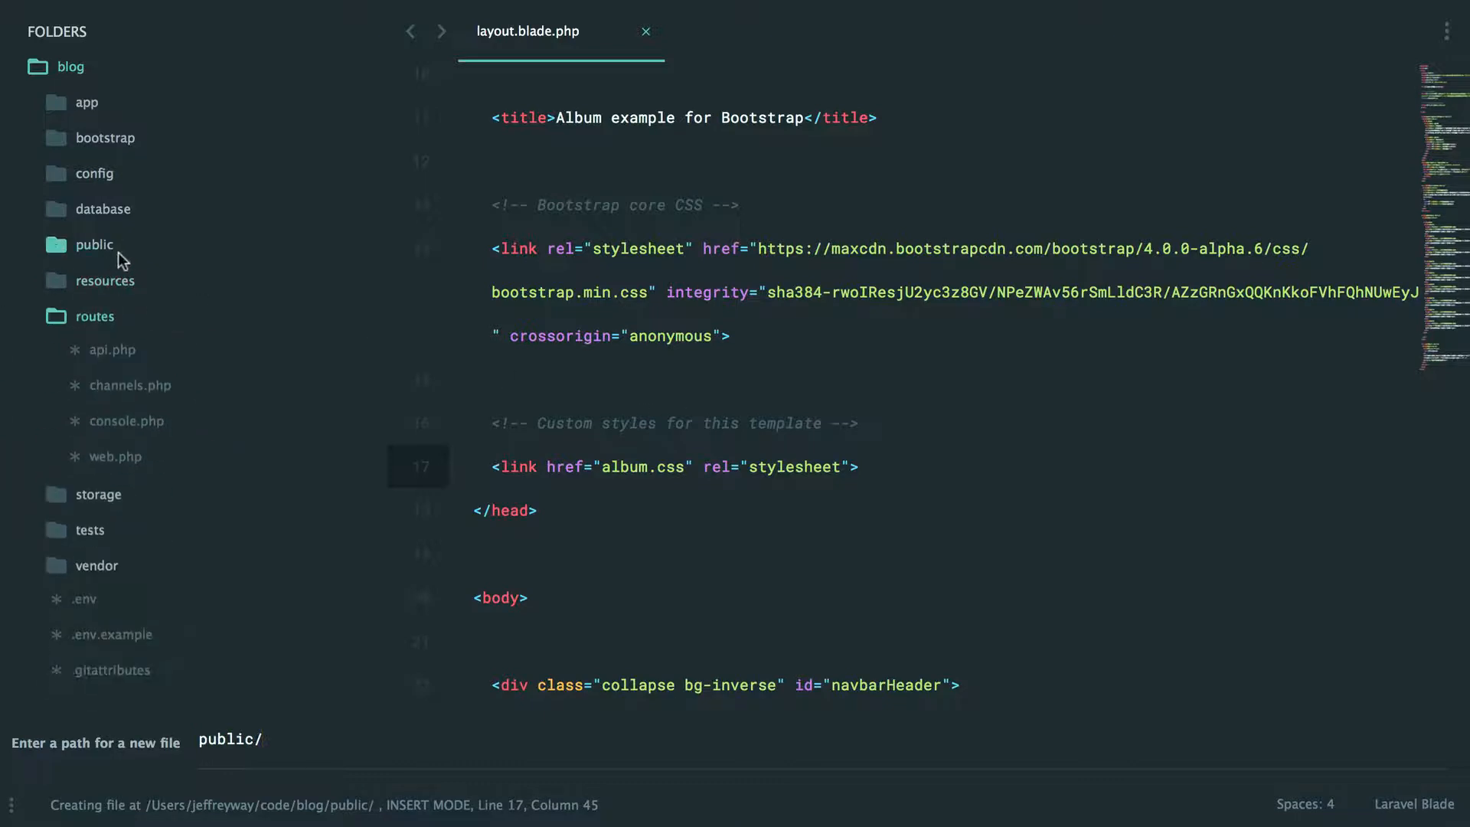
{"action": "left_click", "coordinate": [98, 244]}
{"action": "type", "text": "css/alum"}
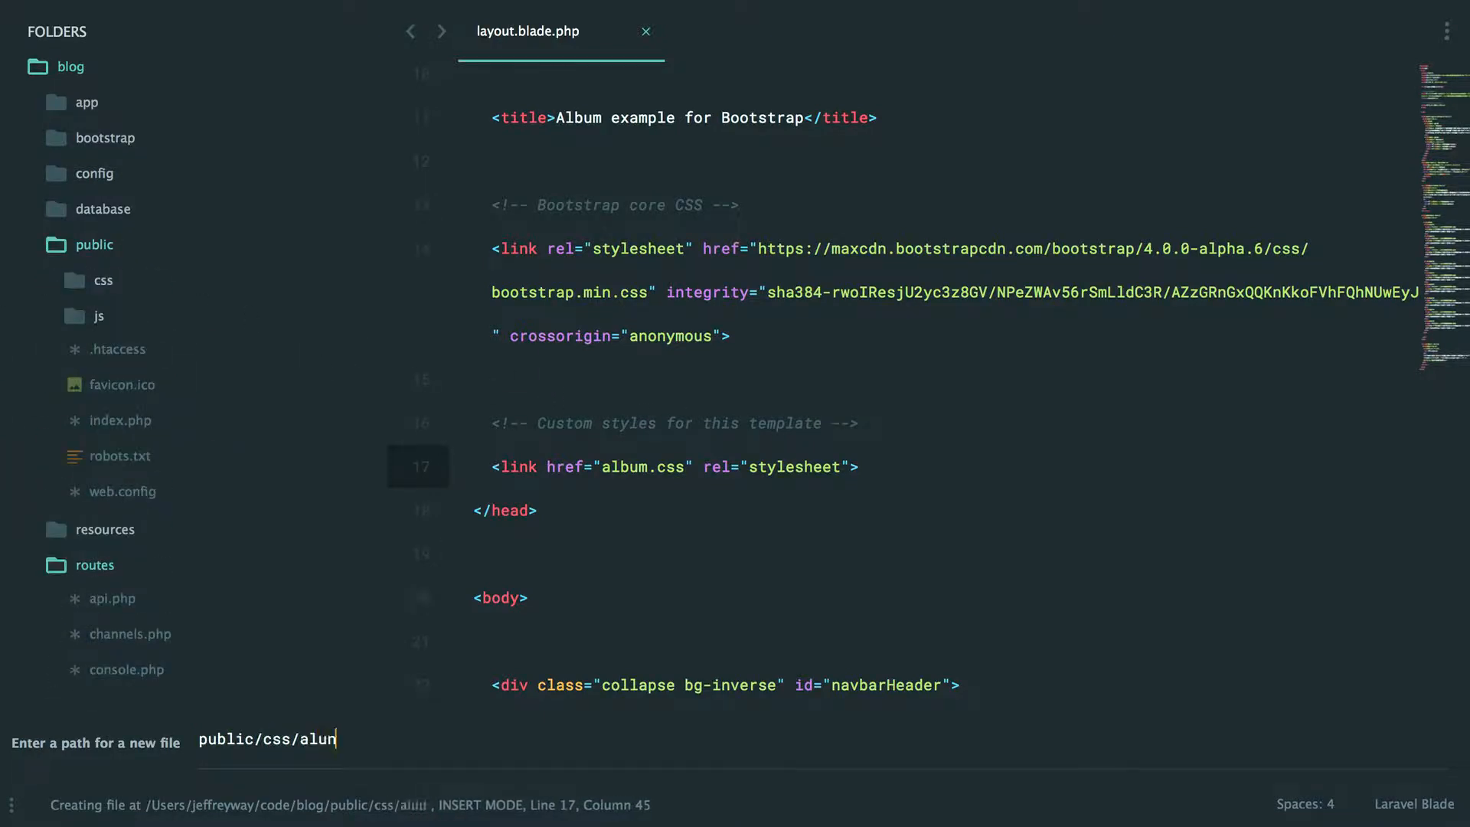
{"action": "key", "text": "BackSpace"}
{"action": "key", "text": "BackSpace"}
{"action": "type", "text": "bum.css"}
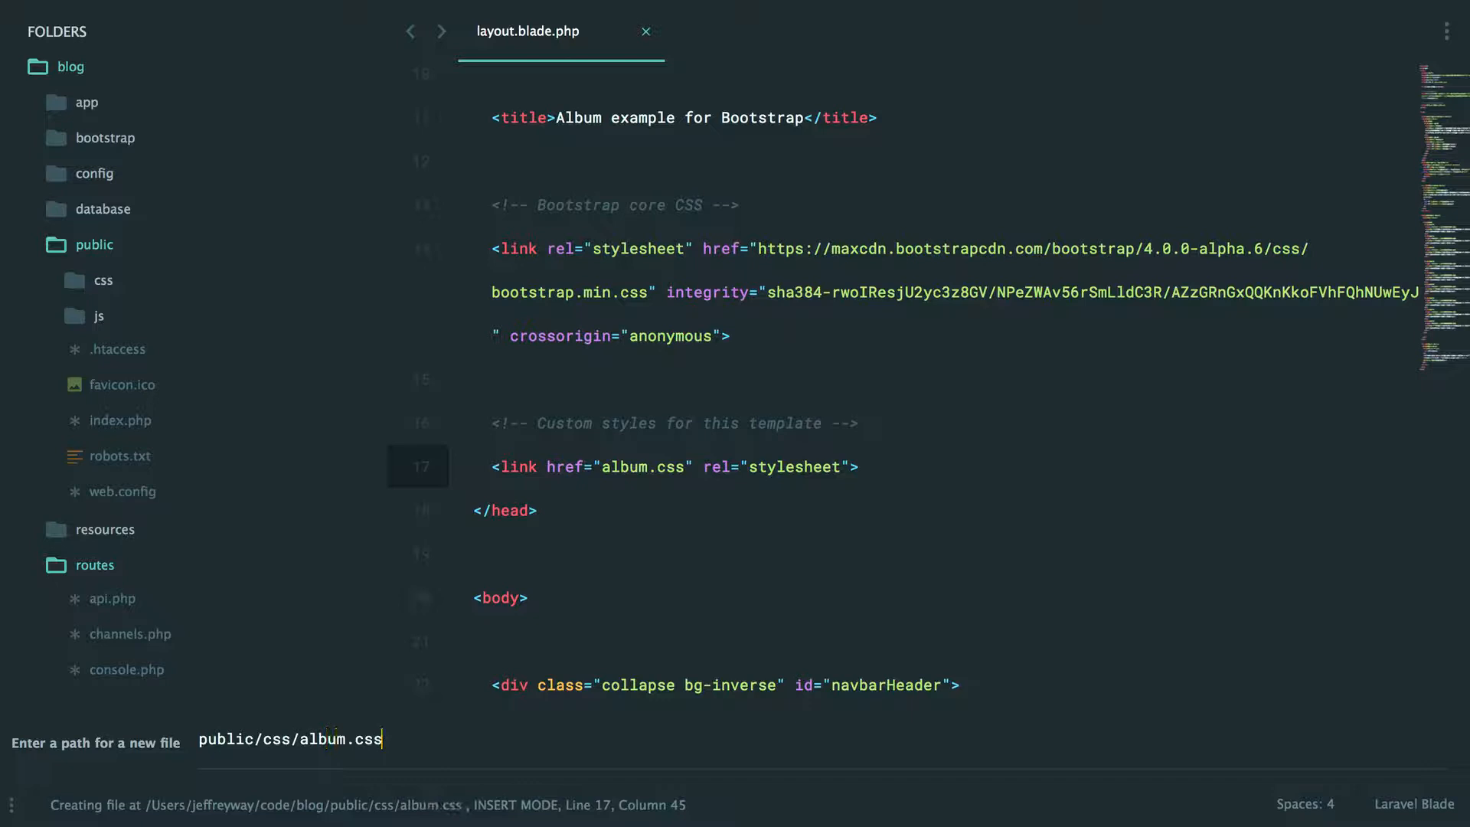
{"action": "key", "text": "Return"}
{"action": "key", "text": "ctrl+v"}
{"action": "key", "text": "ctrl+s"}
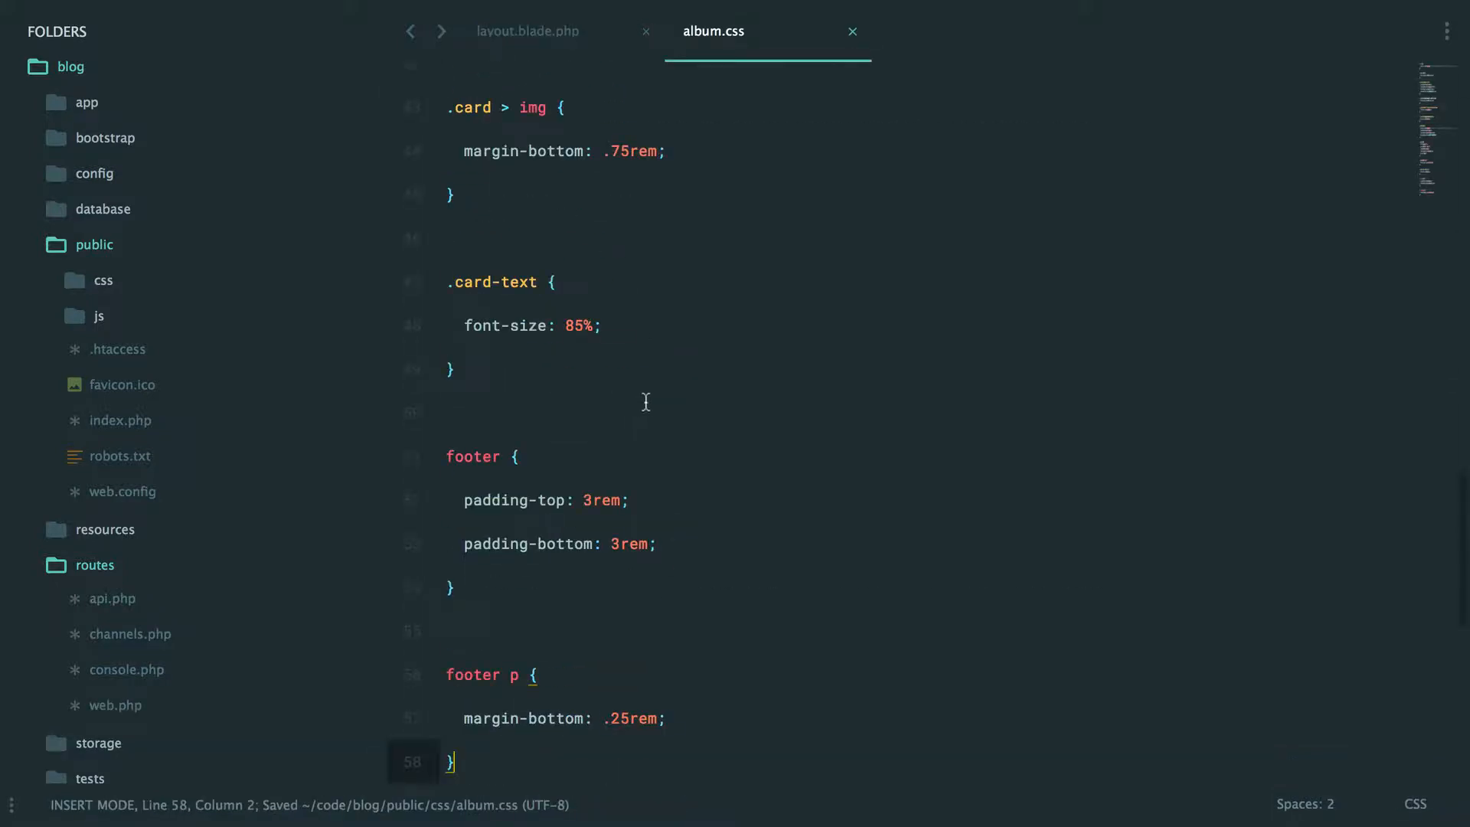
{"action": "key", "text": "ctrl+w"}
{"action": "left_click", "coordinate": [600, 469]}
{"action": "type", "text": "/css/album.css\" rel=\"stylesheet\">"}
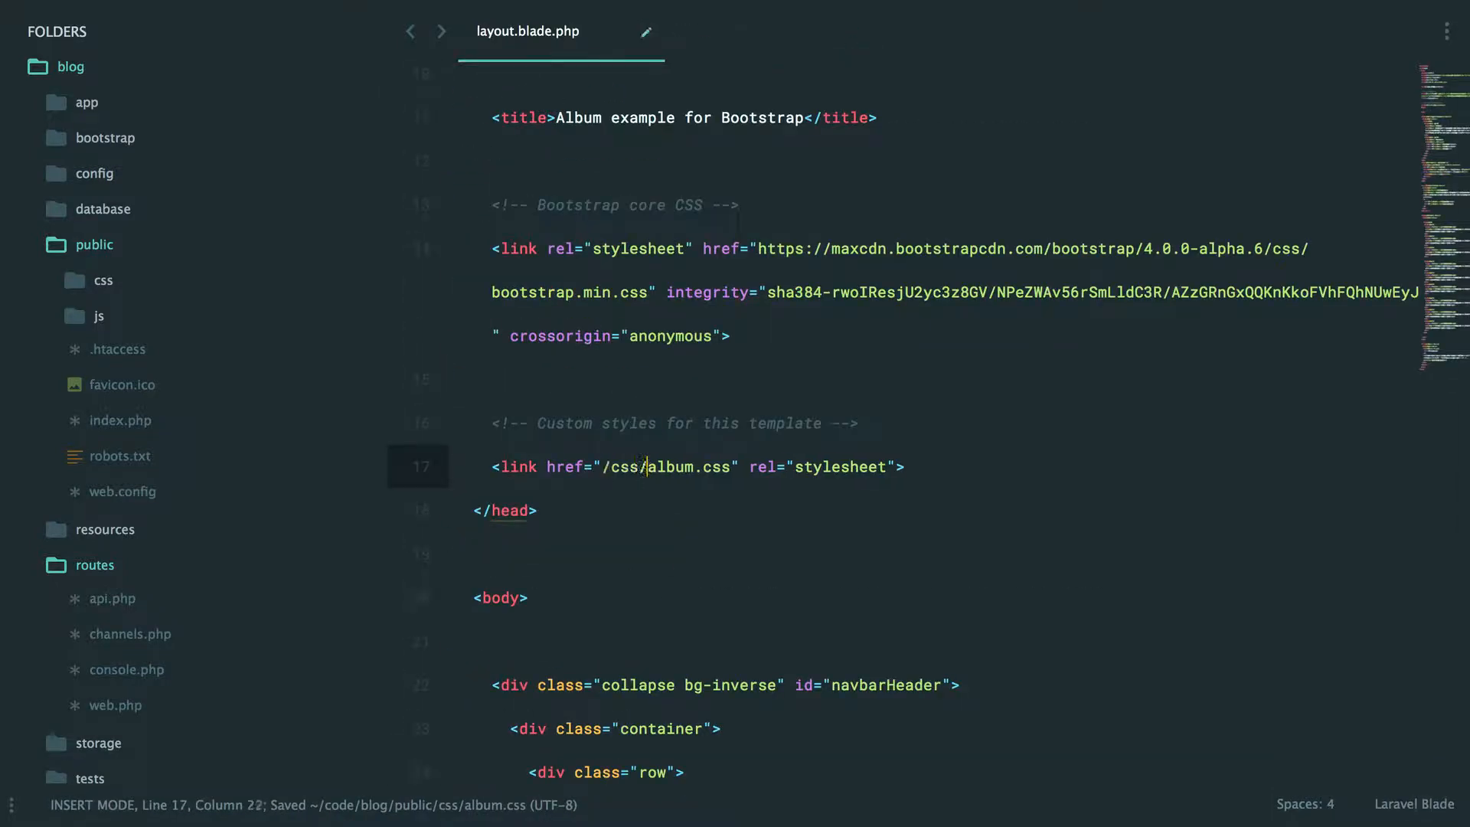
Close the source tabs in Chrome and load blog.dev to preview the styled Album page
{"action": "key", "text": "alt+Tab"}
{"action": "key", "text": "ctrl+w"}
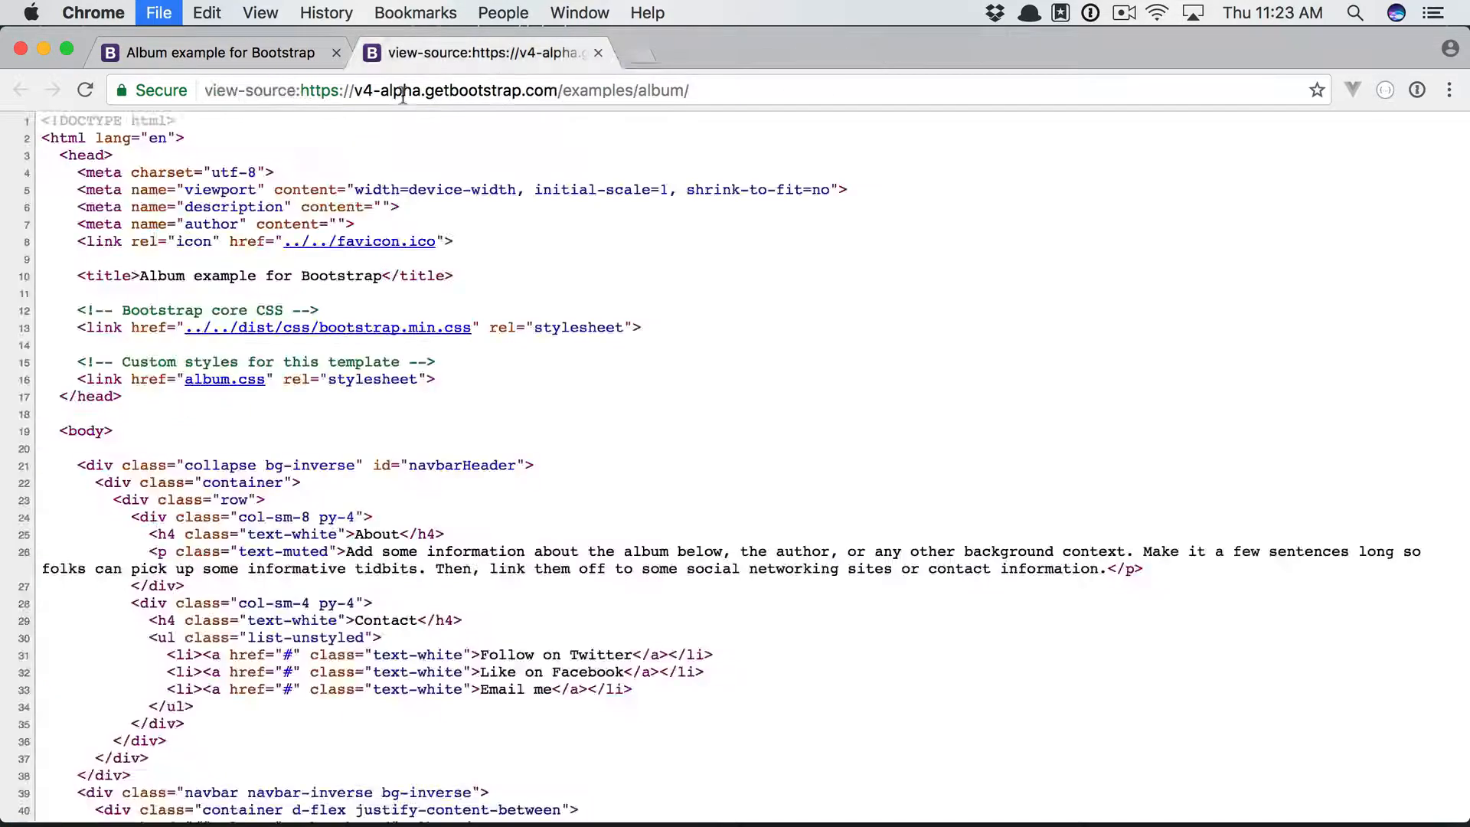
{"action": "key", "text": "ctrl+w"}
{"action": "key", "text": "ctrl+l"}
{"action": "type", "text": "blog.dev"}
{"action": "key", "text": "Return"}
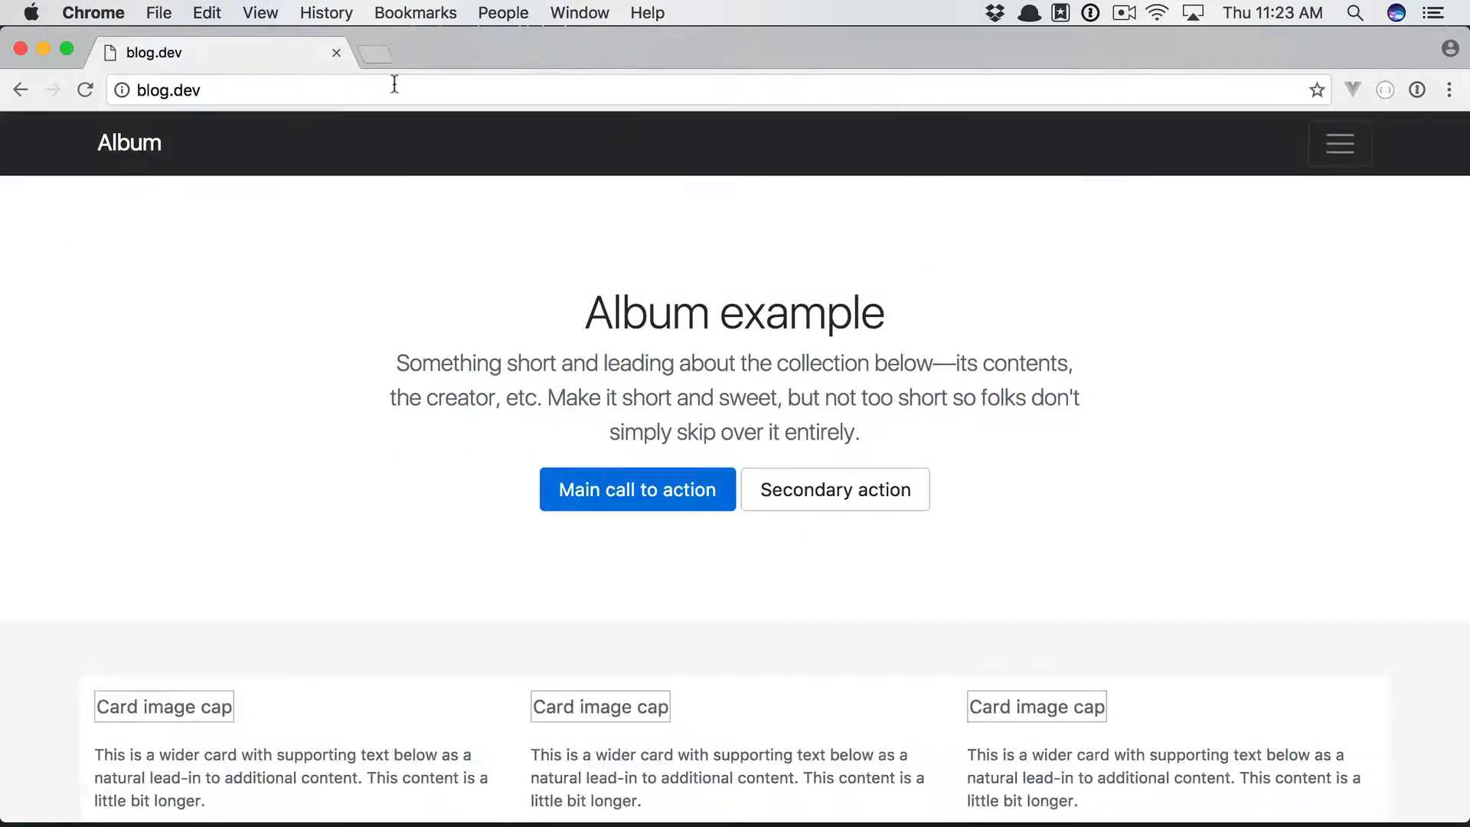
{"action": "scroll", "coordinate": [848, 270], "scroll_direction": "down", "scroll_amount": 5}
{"action": "scroll", "coordinate": [439, 339], "scroll_direction": "up", "scroll_amount": 5}
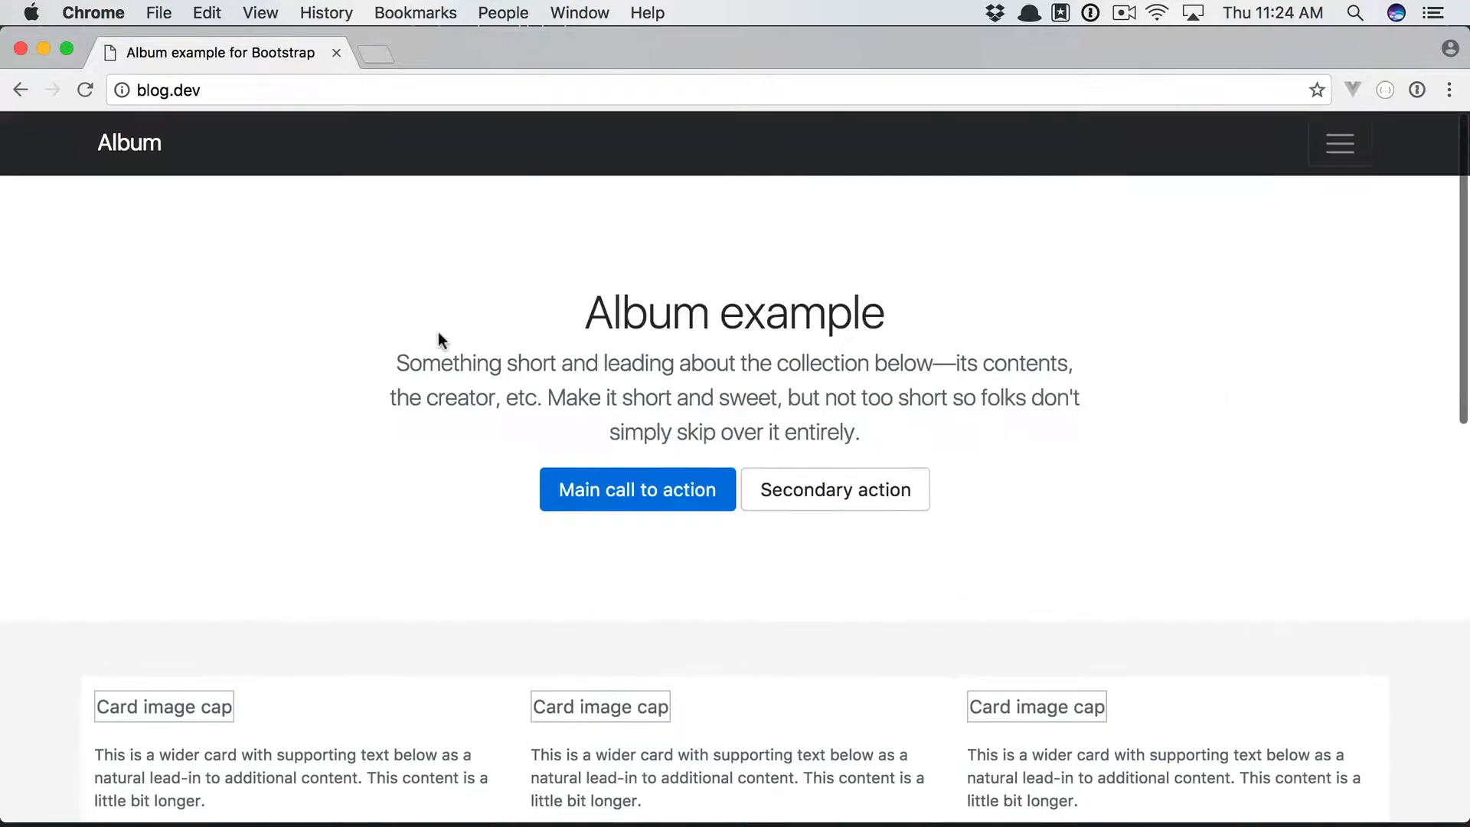
{"action": "scroll", "coordinate": [458, 379], "scroll_direction": "down", "scroll_amount": 5}
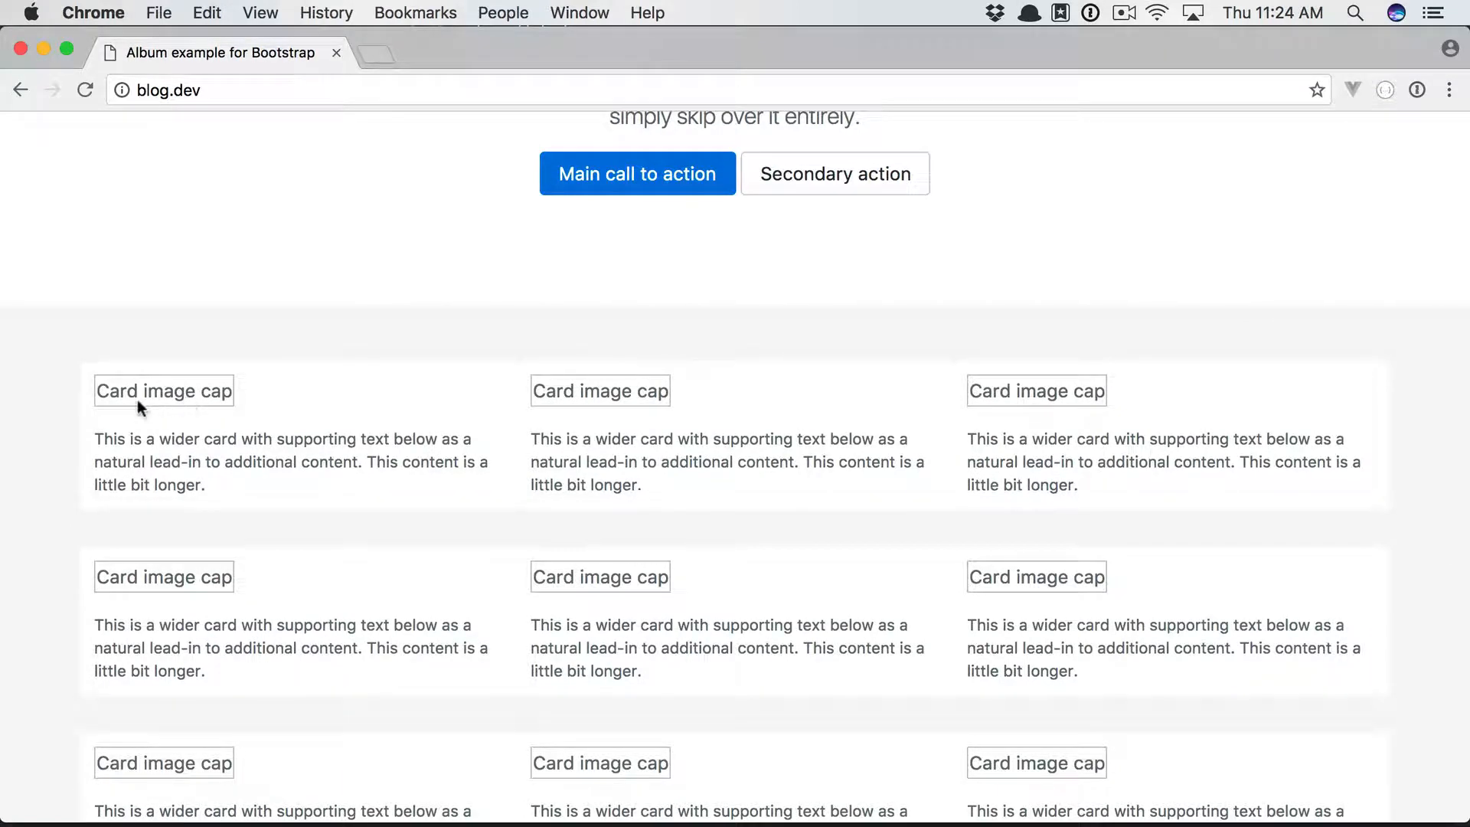
{"action": "scroll", "coordinate": [1037, 484], "scroll_direction": "down", "scroll_amount": 10}
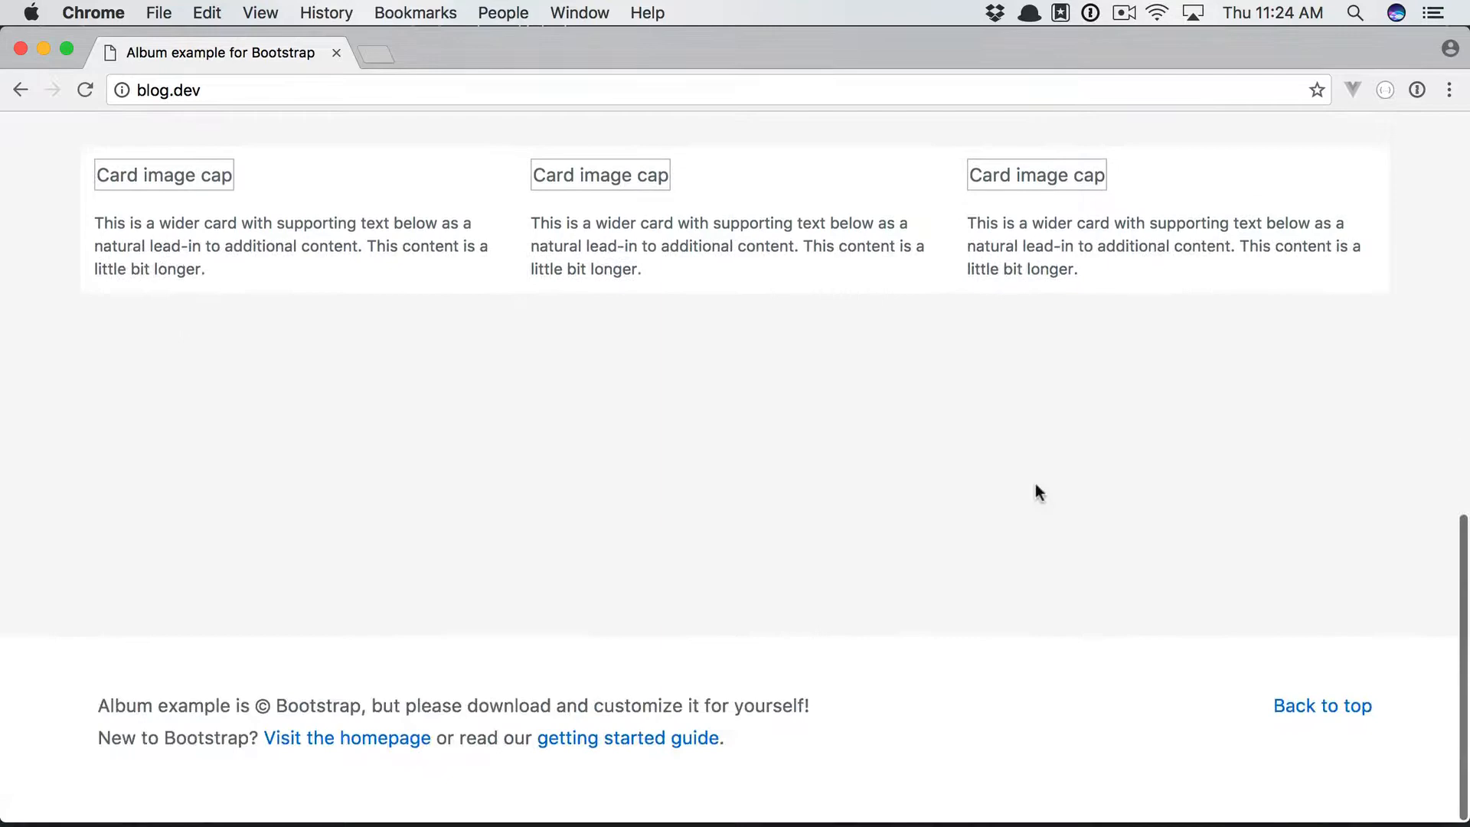
{"action": "scroll", "coordinate": [1037, 489], "scroll_direction": "up", "scroll_amount": 15}
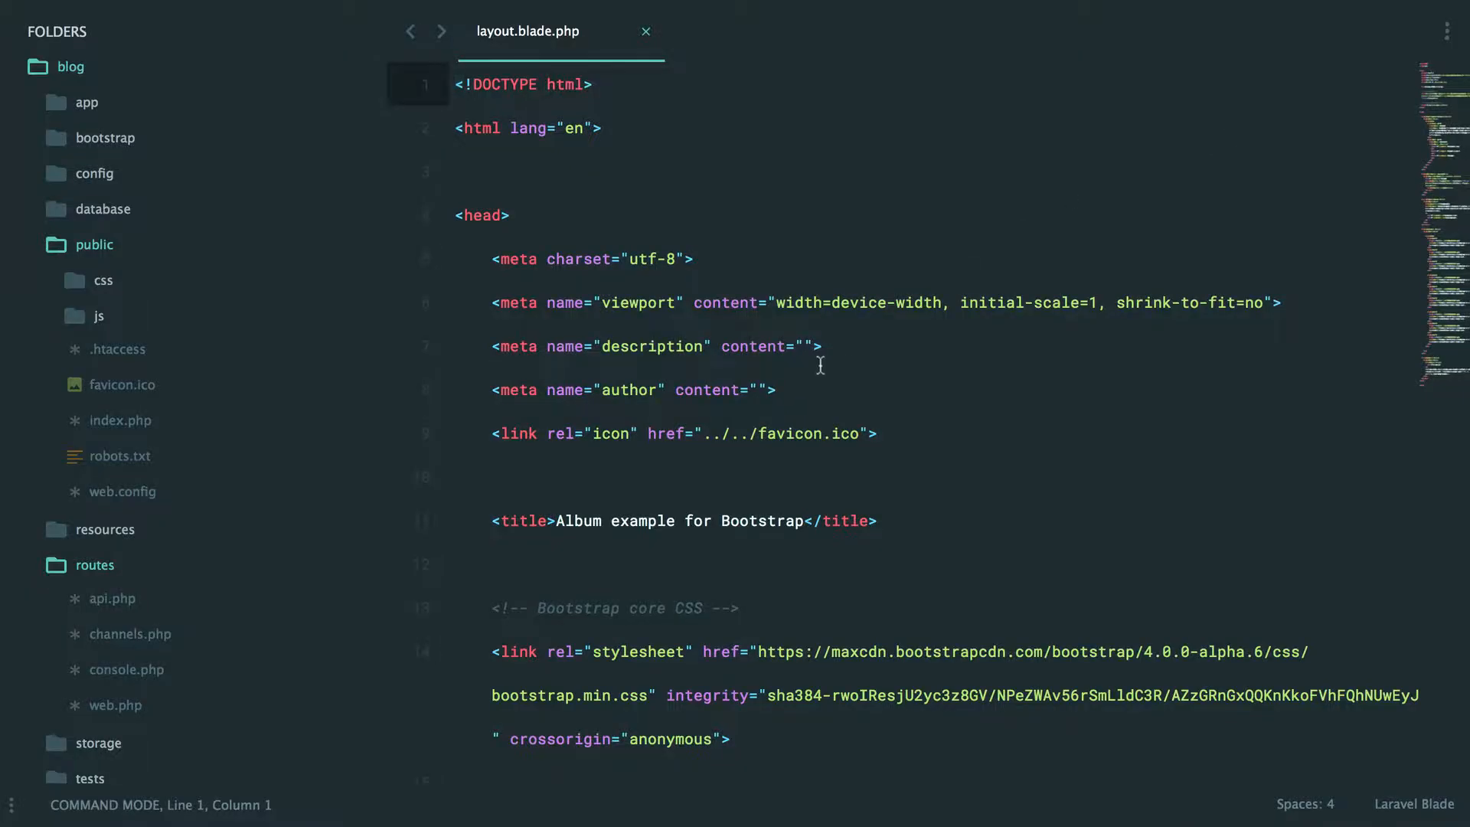
{"action": "scroll", "coordinate": [820, 363], "scroll_direction": "down", "scroll_amount": 5}
{"action": "scroll", "coordinate": [819, 363], "scroll_direction": "down", "scroll_amount": 2}
{"action": "scroll", "coordinate": [820, 363], "scroll_direction": "down", "scroll_amount": 3}
{"action": "scroll", "coordinate": [821, 363], "scroll_direction": "down", "scroll_amount": 2}
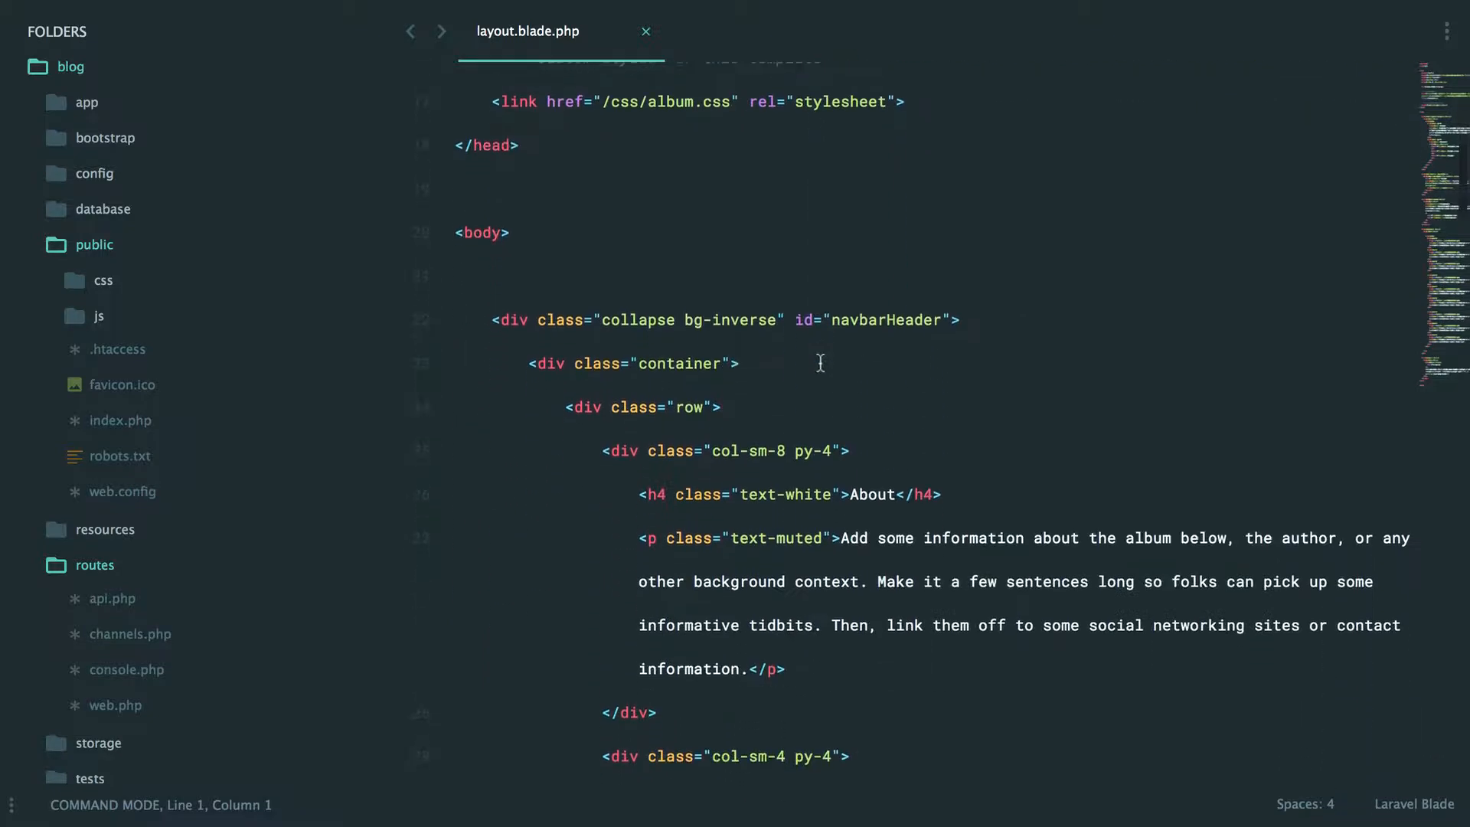
{"action": "scroll", "coordinate": [820, 364], "scroll_direction": "down", "scroll_amount": 6}
{"action": "scroll", "coordinate": [821, 364], "scroll_direction": "down", "scroll_amount": 6}
{"action": "scroll", "coordinate": [820, 363], "scroll_direction": "down", "scroll_amount": 3}
{"action": "scroll", "coordinate": [821, 363], "scroll_direction": "down", "scroll_amount": 5}
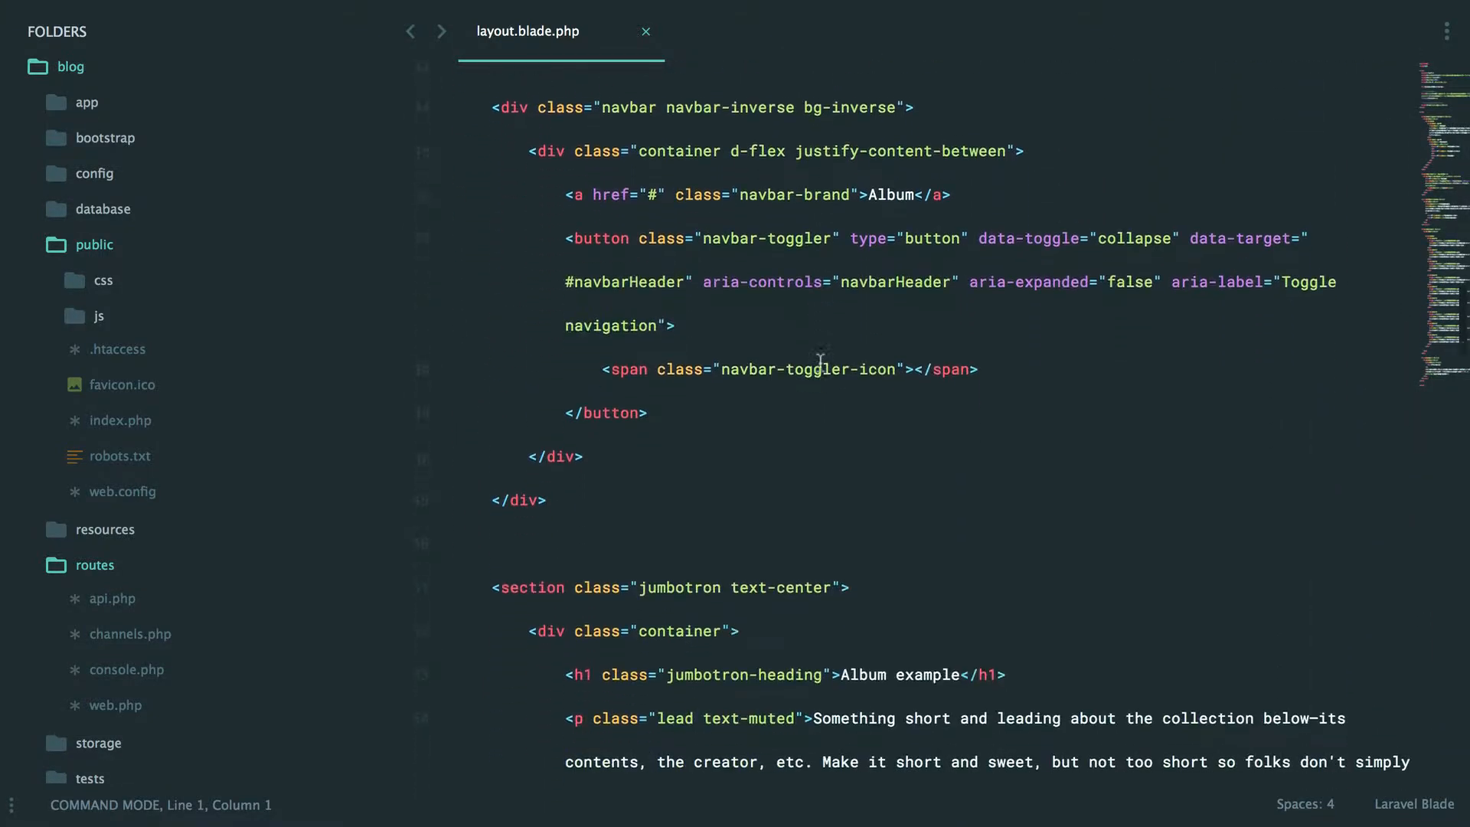
{"action": "scroll", "coordinate": [820, 363], "scroll_direction": "up", "scroll_amount": 2}
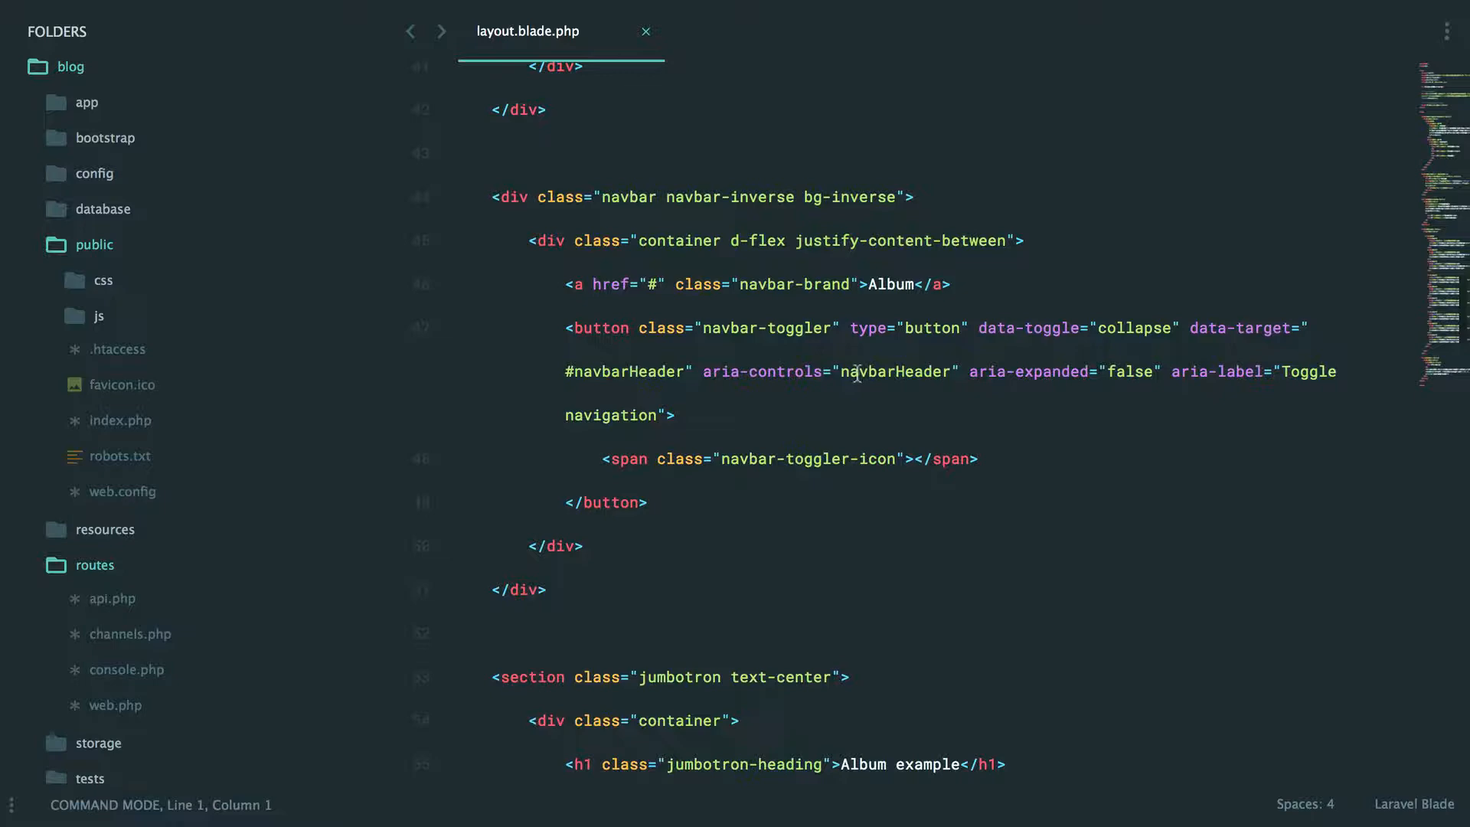
Cut the navbar block (lines 44–51), preview blog.dev without it, then undo to restore it
{"action": "mouse_move", "coordinate": [549, 594]}
{"action": "left_mouse_down"}
{"action": "mouse_move", "coordinate": [528, 220]}
{"action": "mouse_move", "coordinate": [464, 197]}
{"action": "left_mouse_up"}
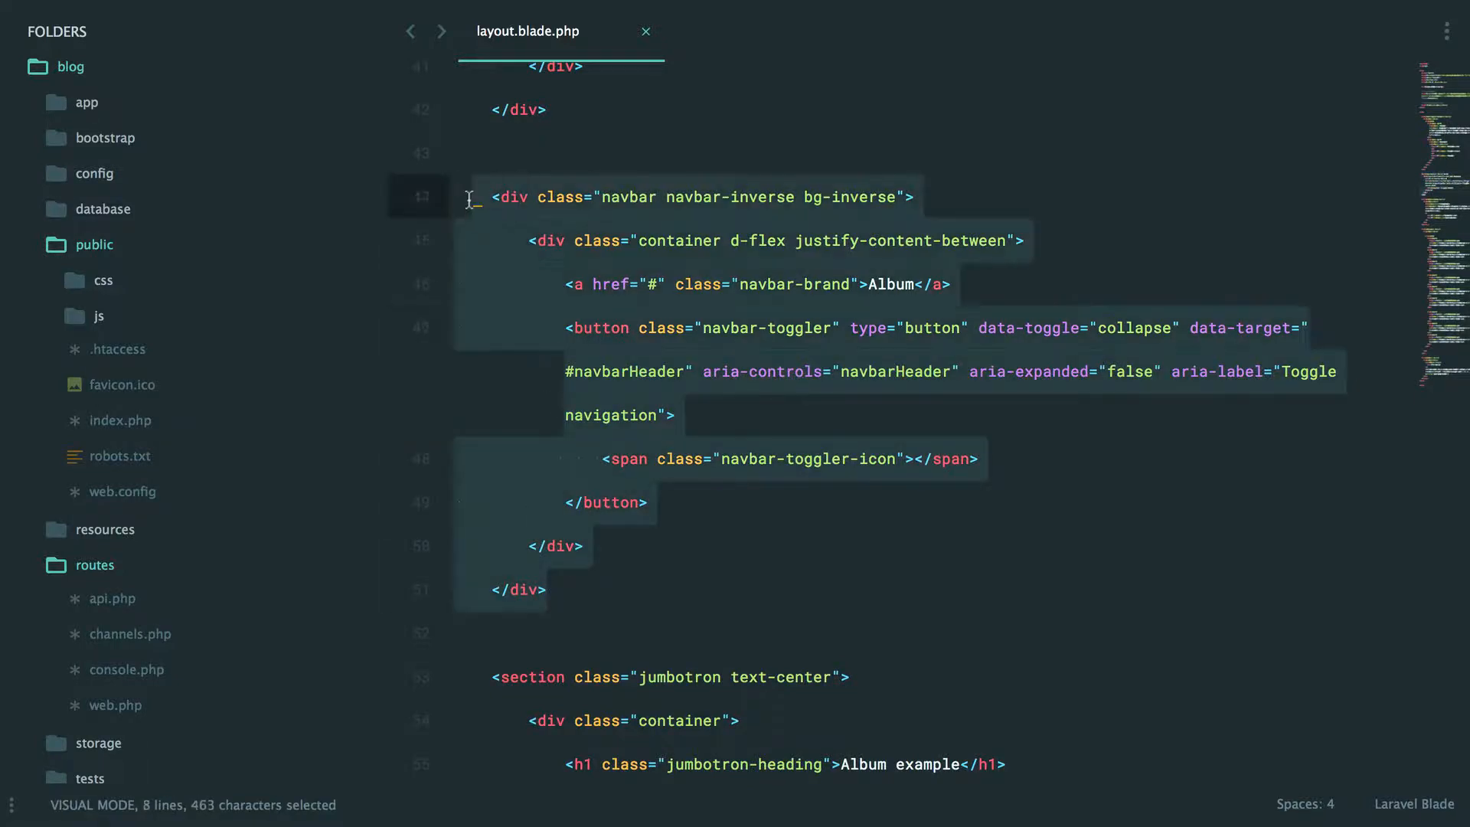
{"action": "key", "text": "d"}
{"action": "key", "text": "ctrl+s"}
{"action": "key", "text": "super+Tab"}
{"action": "key", "text": "super+r"}
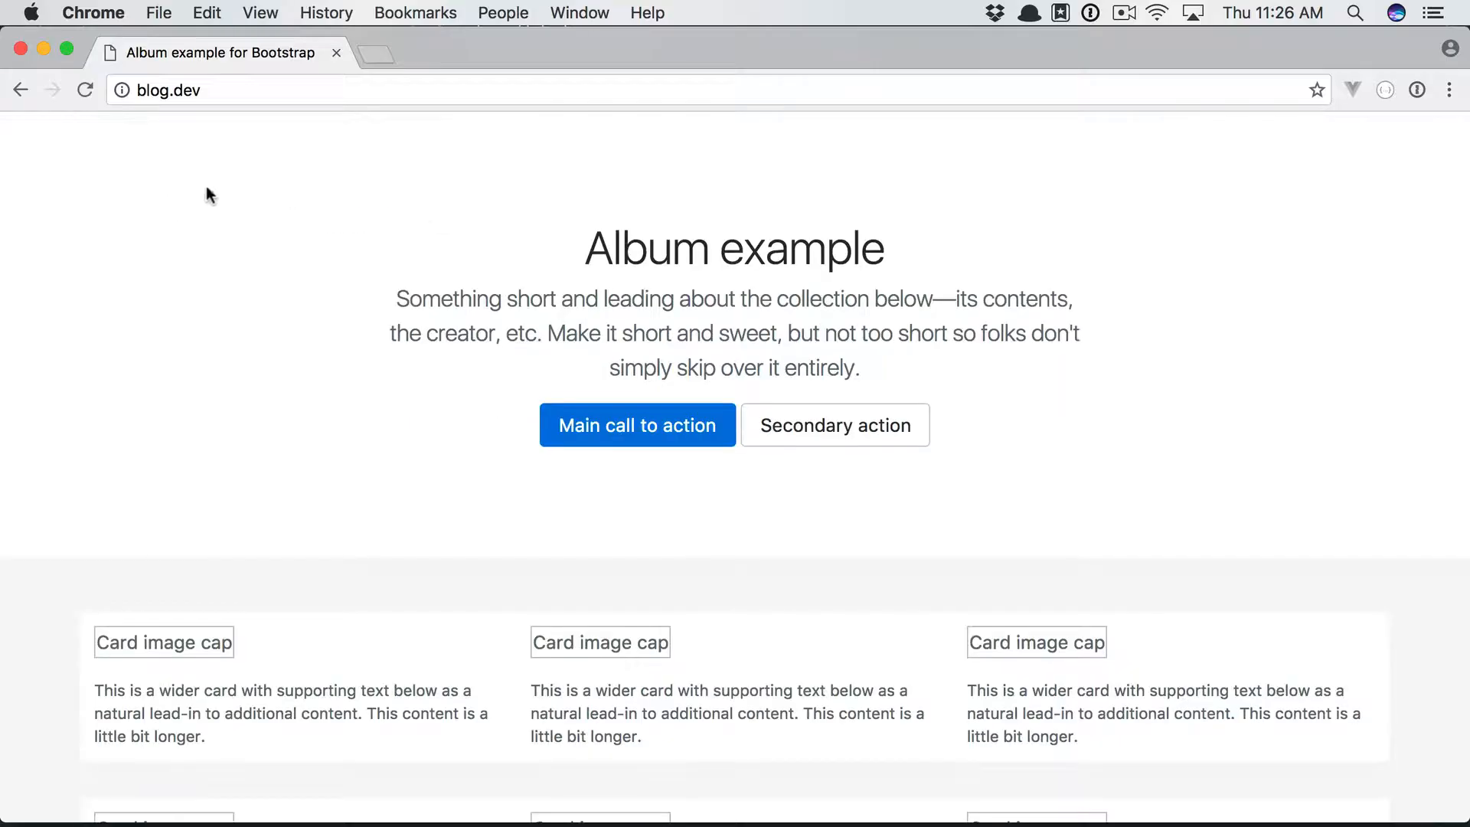
{"action": "key", "text": "super+Tab"}
{"action": "key", "text": "u"}
{"action": "key", "text": "u"}
{"action": "type", "text": "d"}
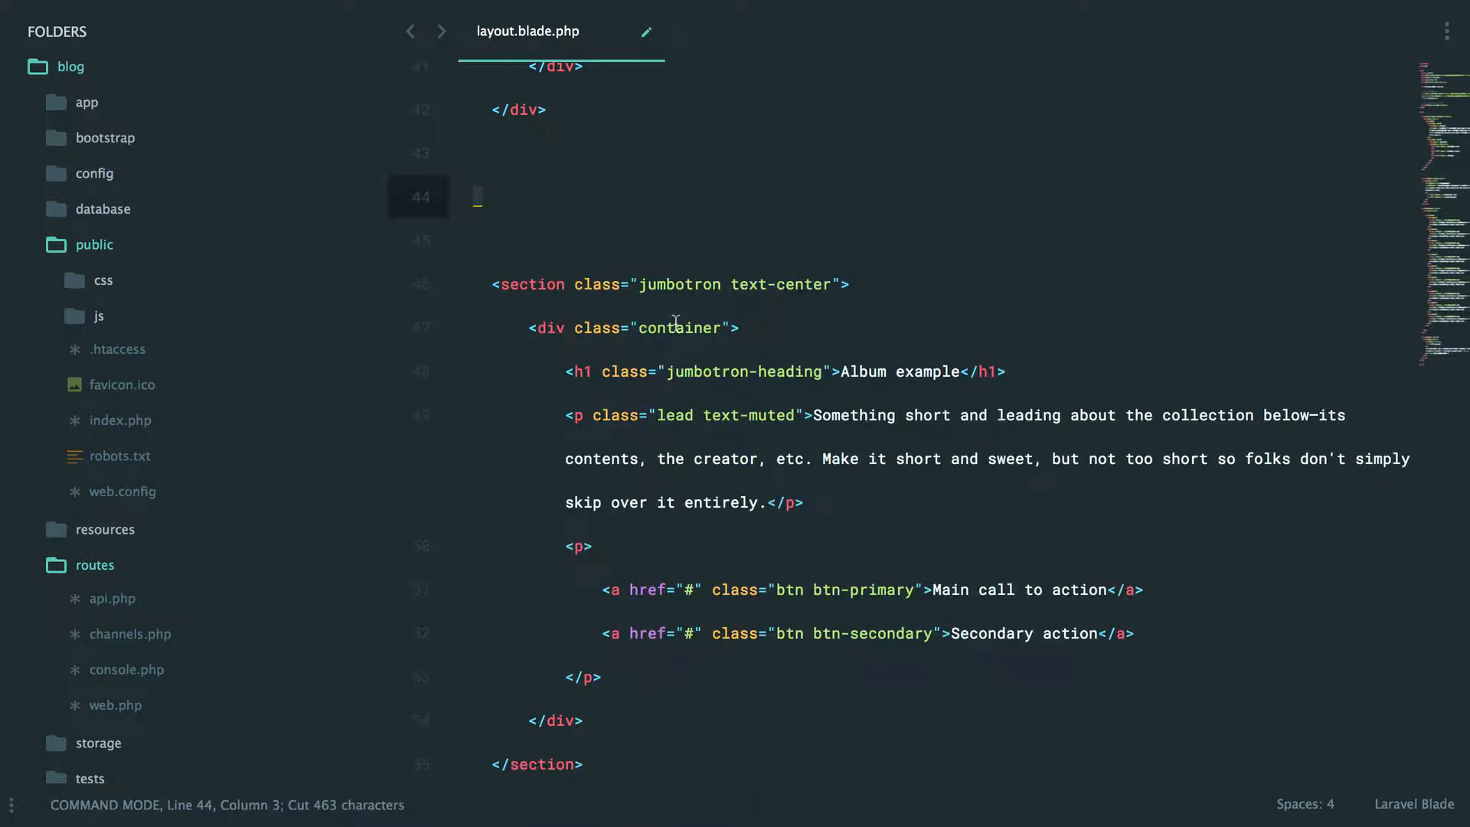
{"action": "type", "text": "i"}
{"action": "type", "text": "@include "}
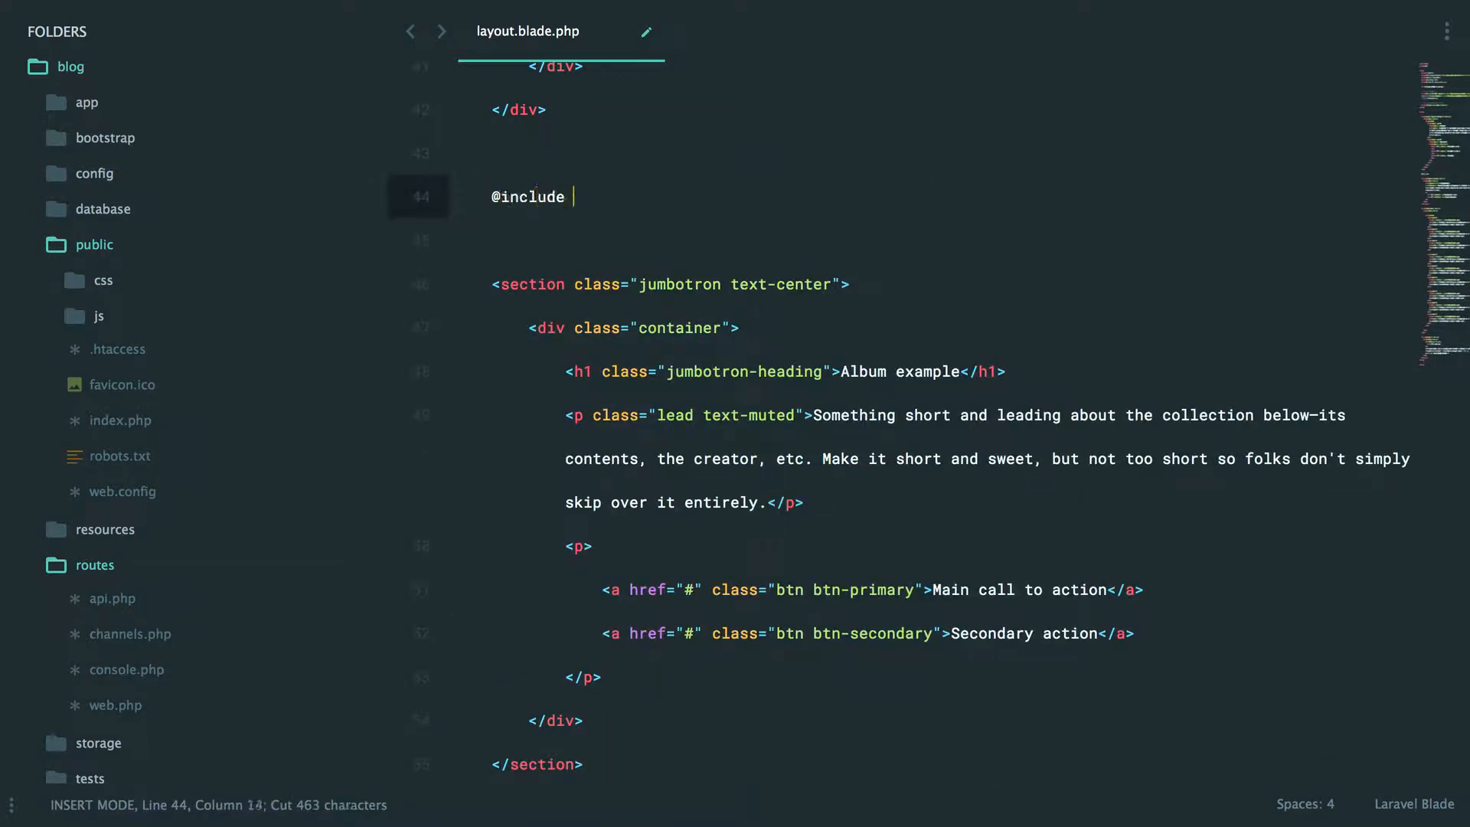
{"action": "type", "text": "('"}
{"action": "left_click", "coordinate": [114, 244]}
{"action": "left_click", "coordinate": [110, 318]}
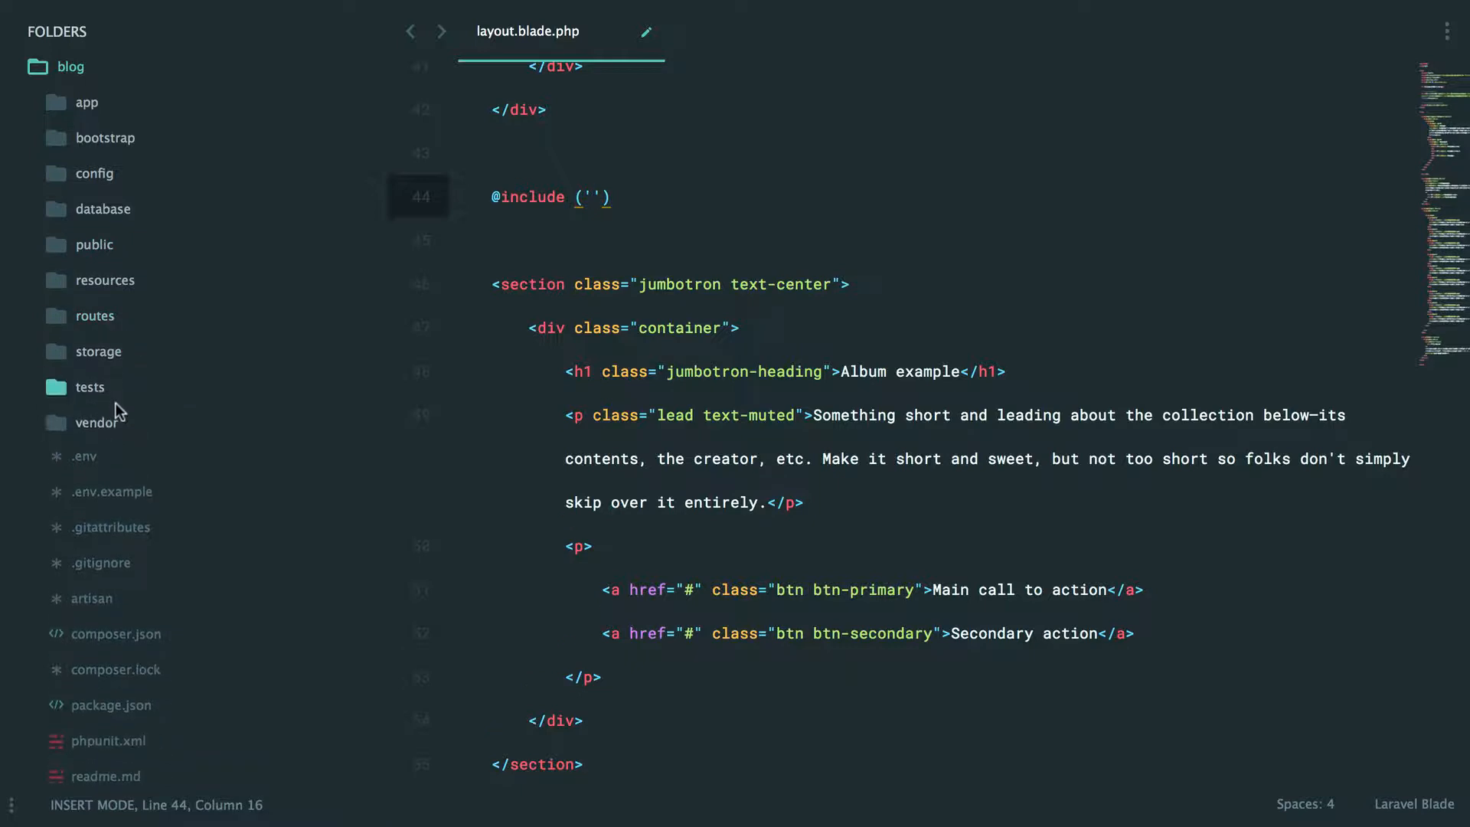
{"action": "left_click", "coordinate": [104, 280]}
{"action": "left_click", "coordinate": [110, 388]}
{"action": "type", "text": "pa"}
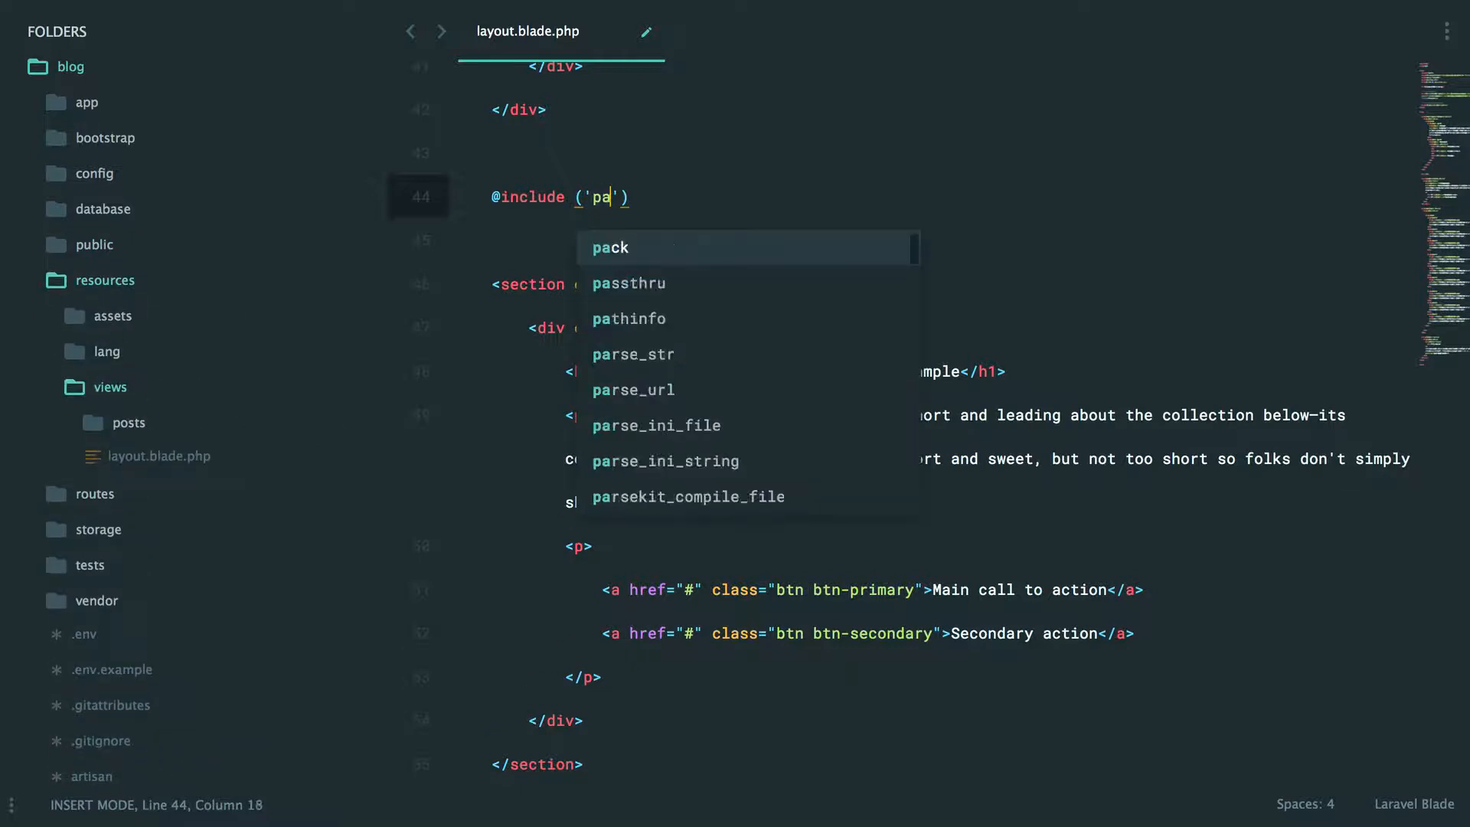
{"action": "type", "text": "rtials.nav'"}
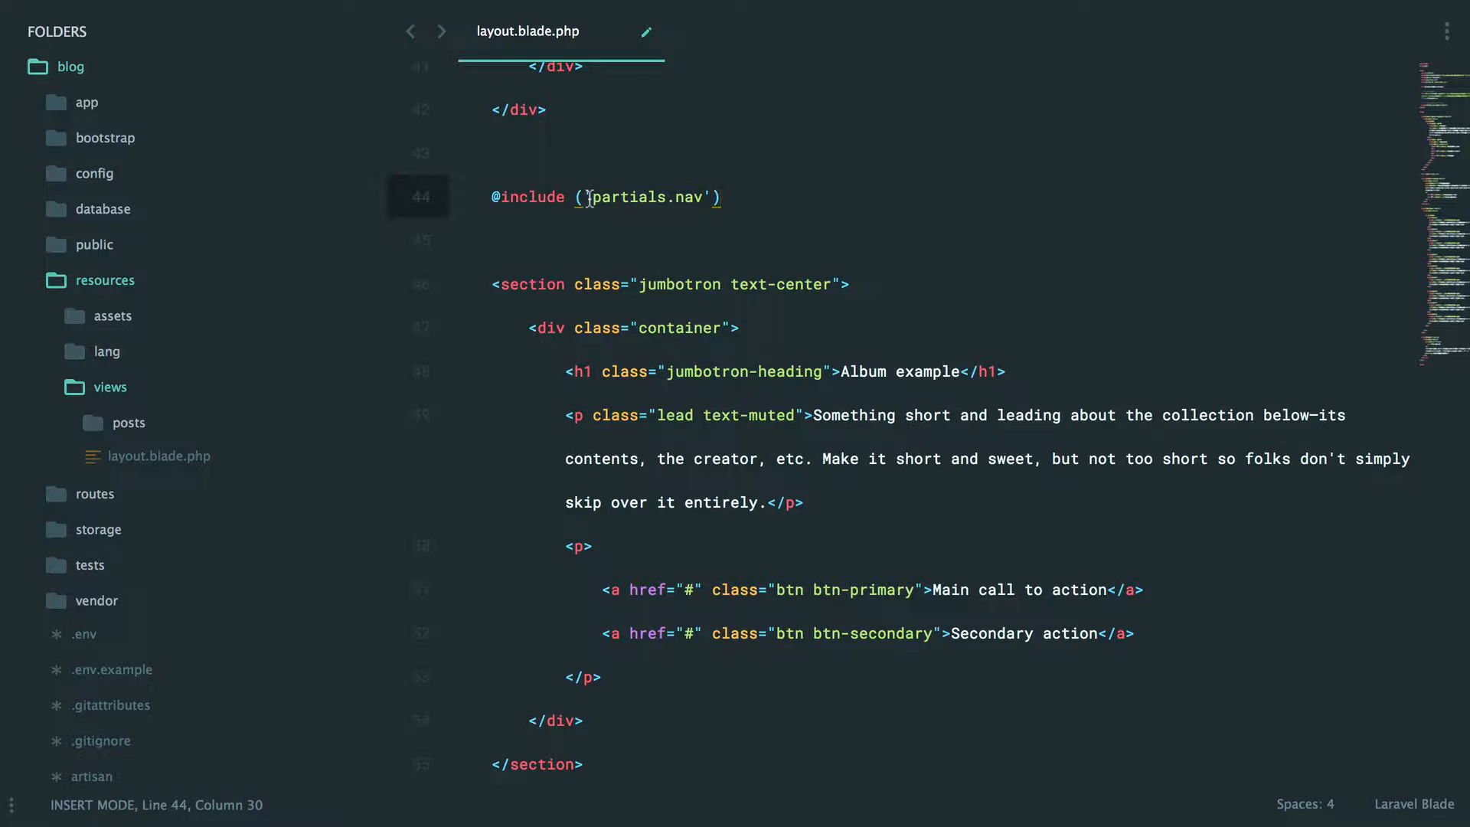
{"action": "double_click", "coordinate": [655, 201]}
{"action": "type", "text": "layo"}
{"action": "type", "text": "uts"}
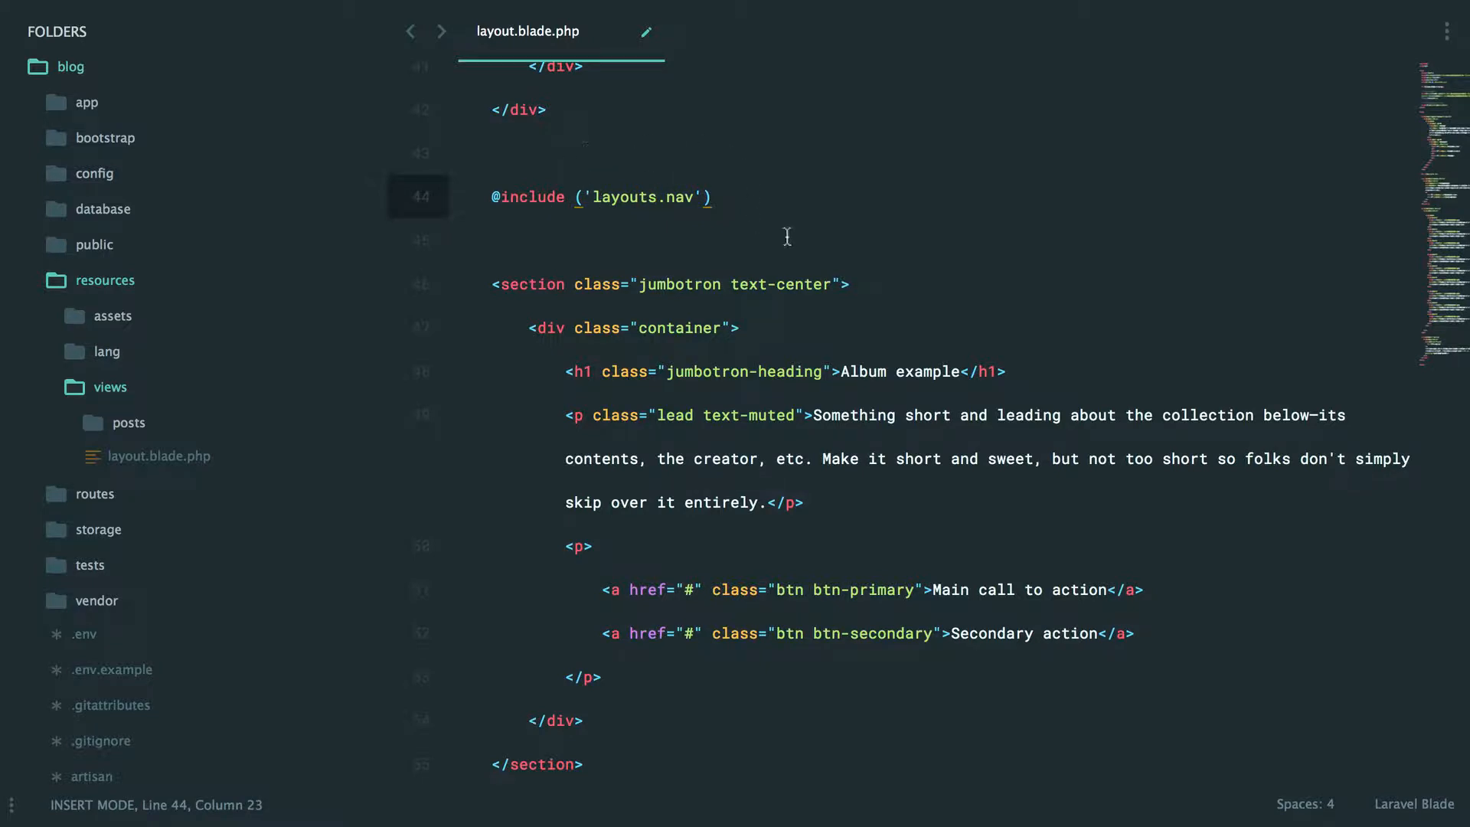
{"action": "key", "text": "super+s"}
Create resources/views/layouts/nav.blade.php holding the navbar markup, save it and reload blog.dev
{"action": "key", "text": "super+alt+n"}
{"action": "type", "text": "resources/vi"}
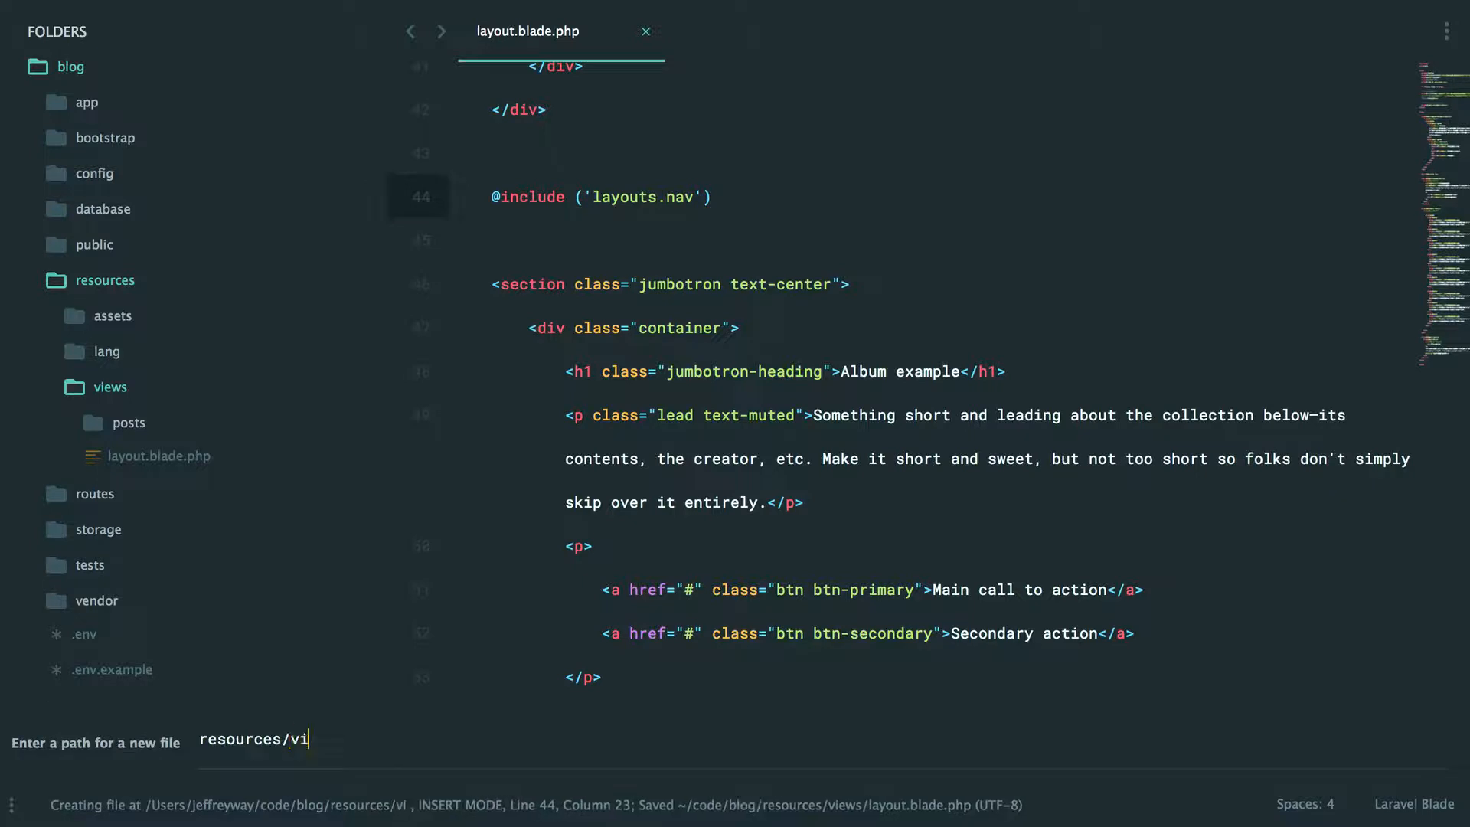
{"action": "type", "text": "ews/layouts/nav.blad"}
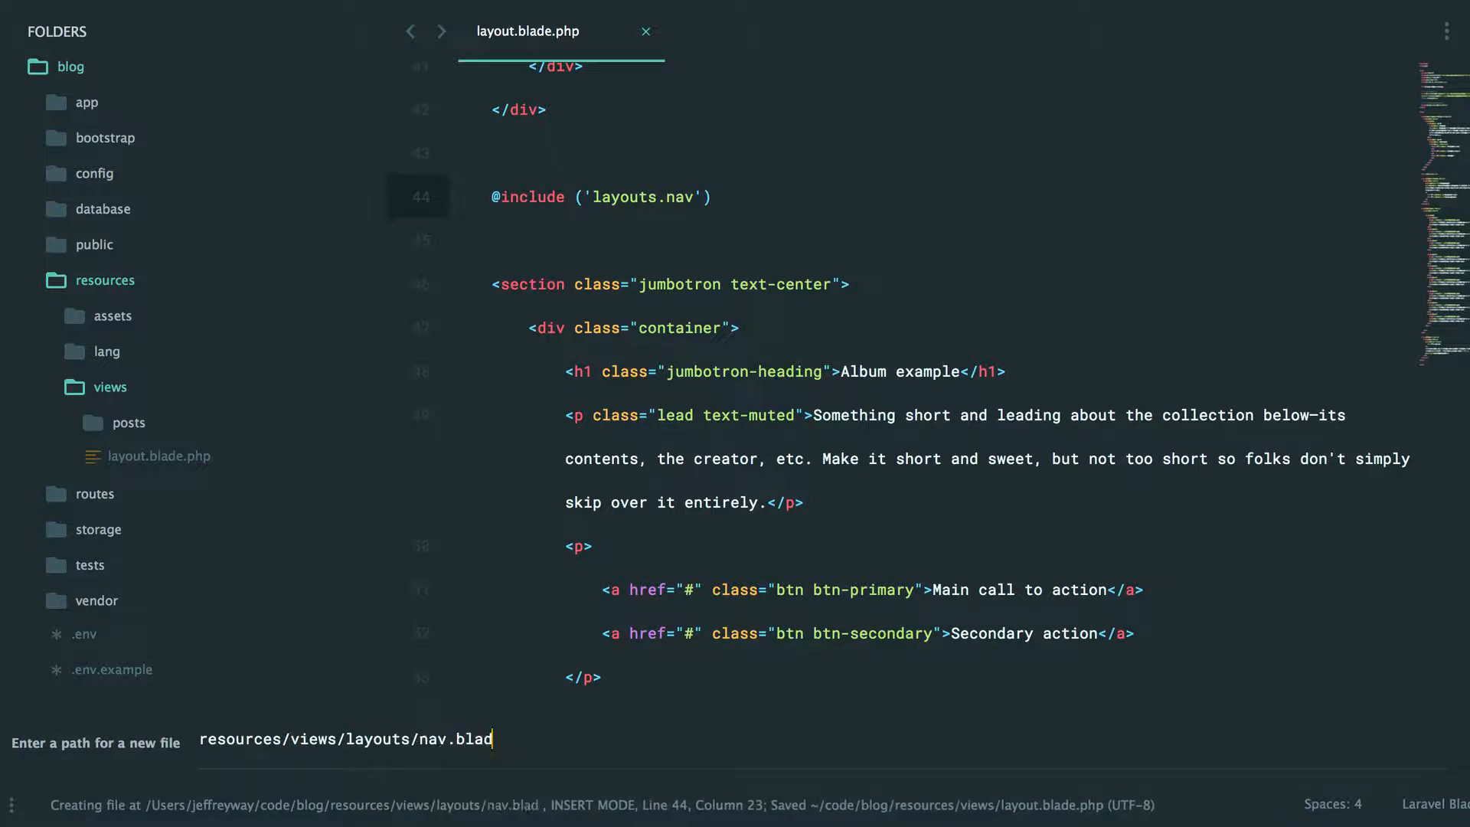
{"action": "type", "text": "e.php"}
{"action": "key", "text": "Return"}
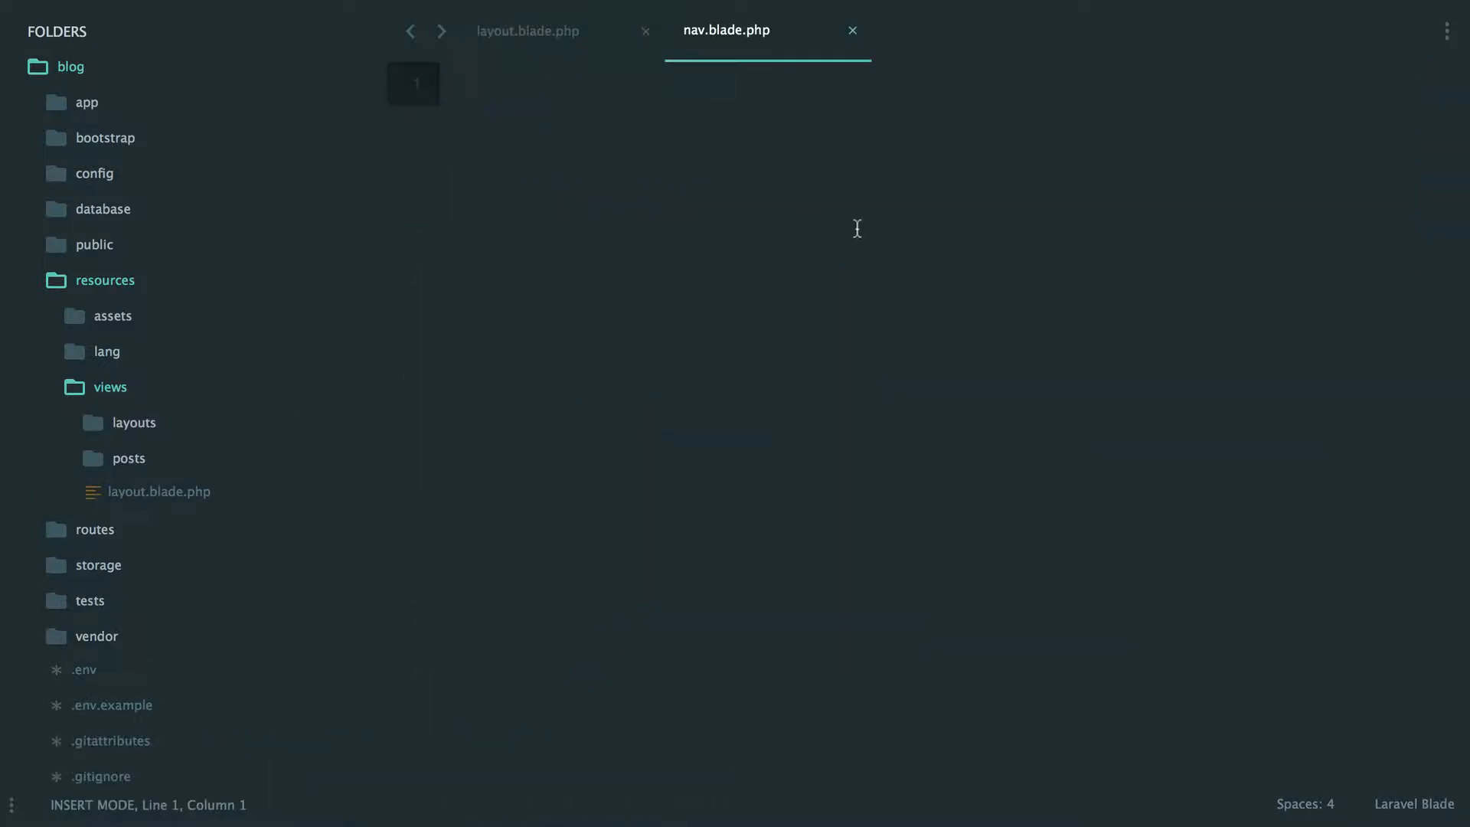
{"action": "key", "text": "super+v"}
{"action": "key", "text": "super+s"}
{"action": "key", "text": "super+w"}
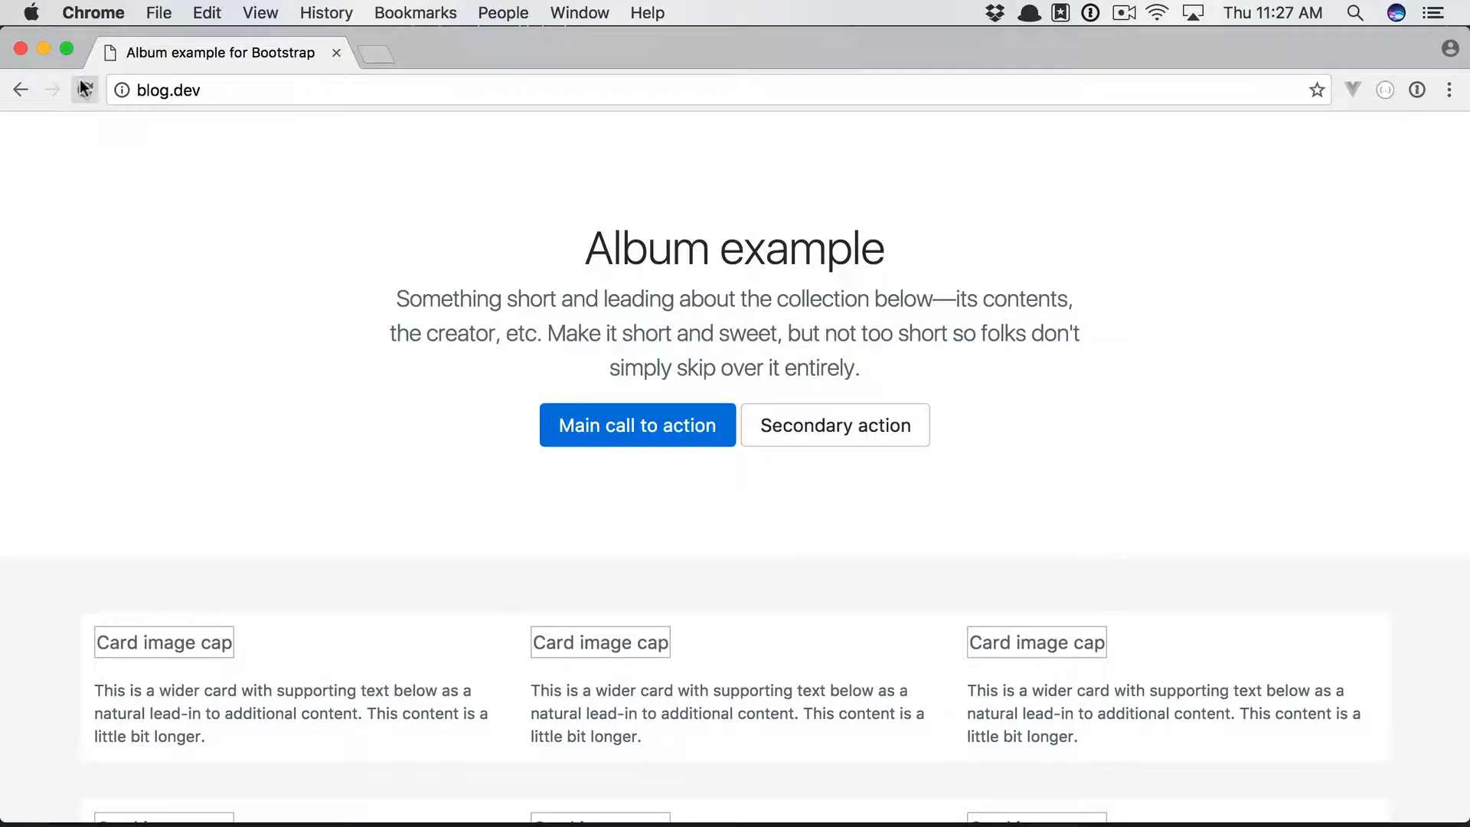
{"action": "left_click", "coordinate": [83, 89]}
{"action": "key", "text": "super+Tab"}
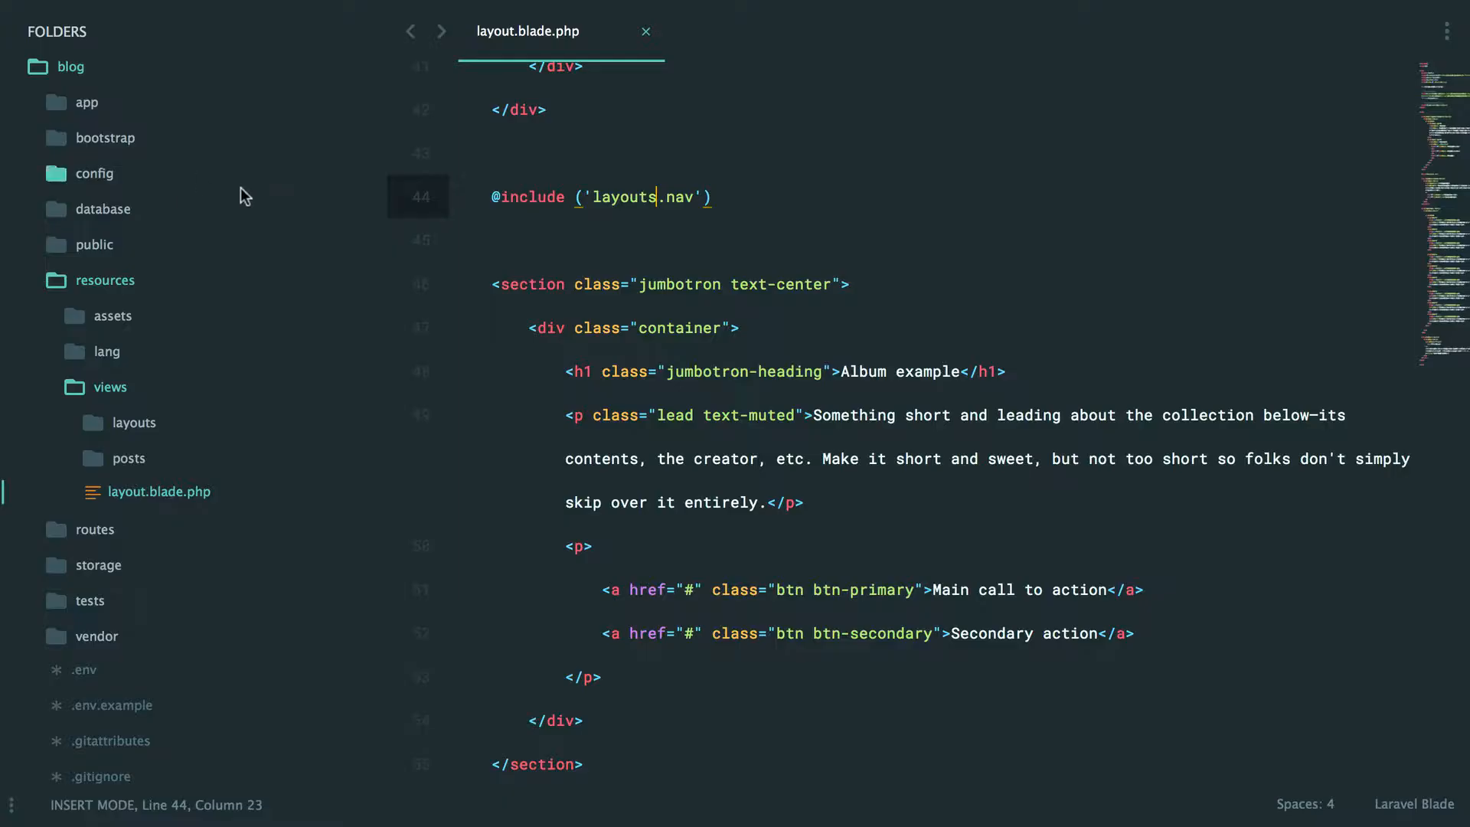
Review nav.blade.php, then capture screenshots of the page body and footer in Chrome
{"action": "left_click", "coordinate": [134, 423]}
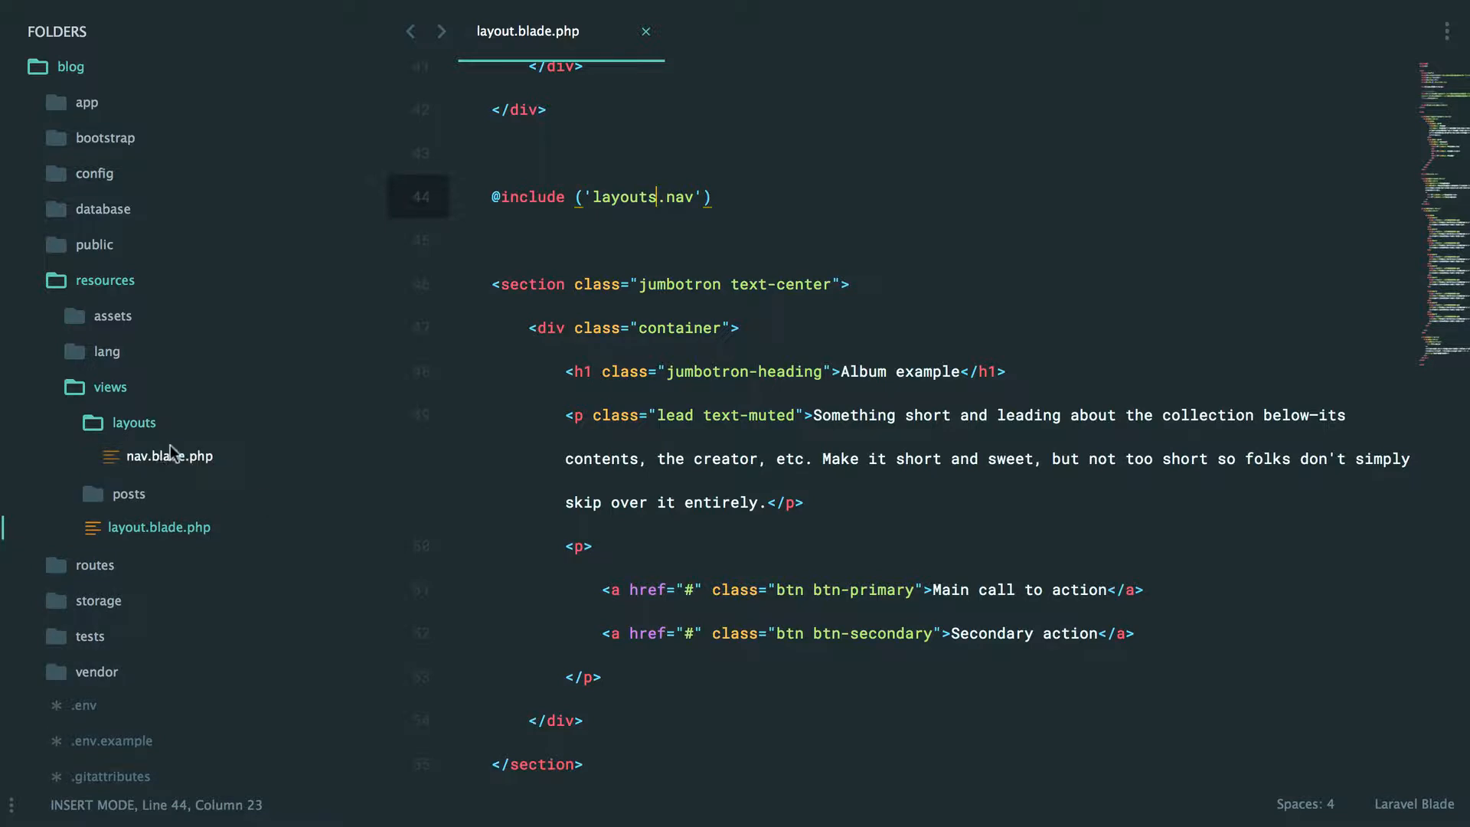
{"action": "left_click", "coordinate": [153, 456]}
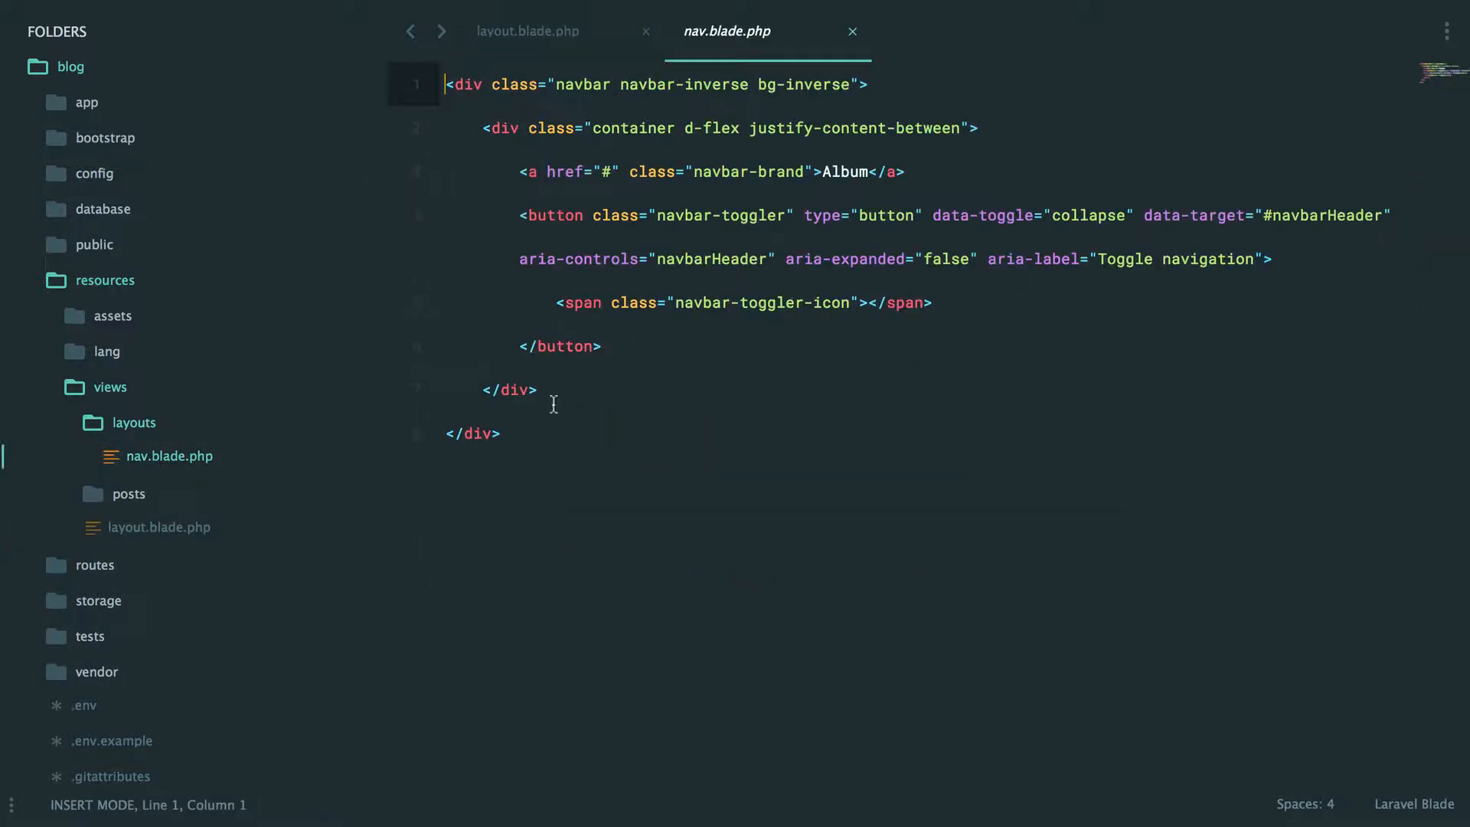
{"action": "key", "text": "super+w"}
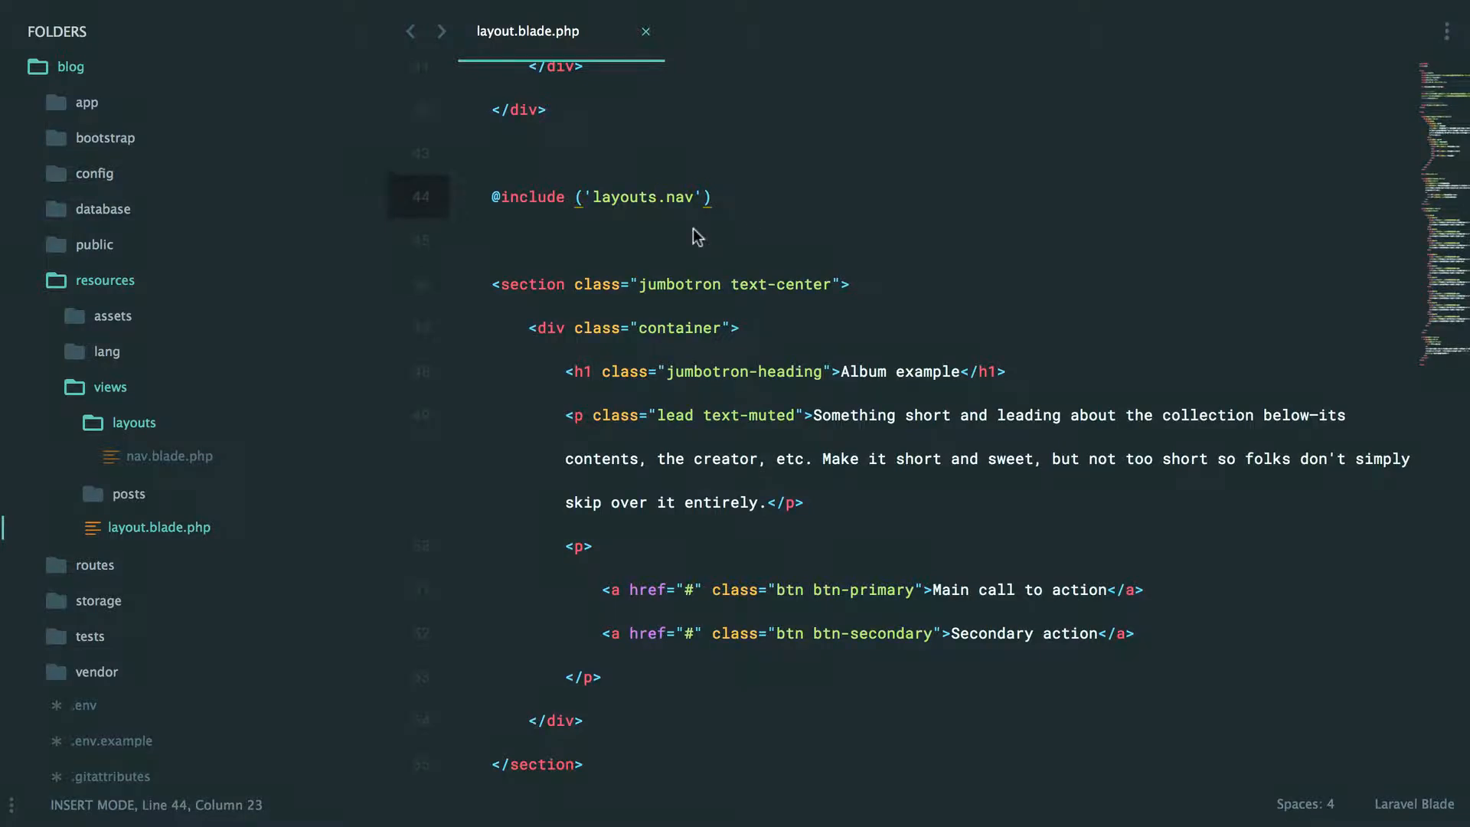
{"action": "key", "text": "super+Tab"}
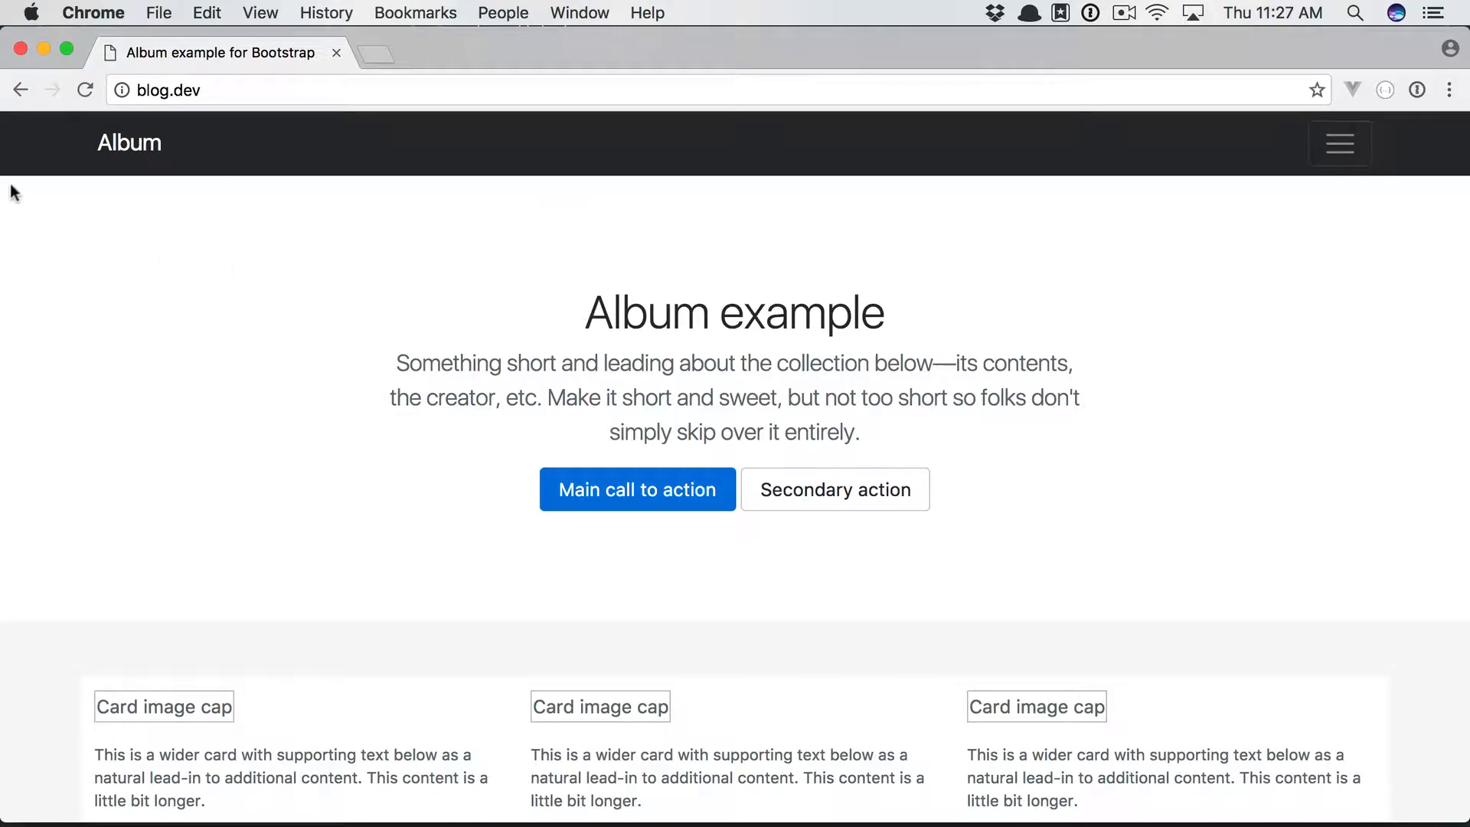
{"action": "key", "text": "super+shift+4"}
{"action": "left_click_drag", "start_coordinate": [4, 177], "coordinate": [1466, 758]}
{"action": "scroll", "coordinate": [1142, 554], "scroll_direction": "down", "scroll_amount": 3}
{"action": "scroll", "coordinate": [1138, 554], "scroll_direction": "down", "scroll_amount": 2}
{"action": "scroll", "coordinate": [1136, 557], "scroll_direction": "down", "scroll_amount": 3}
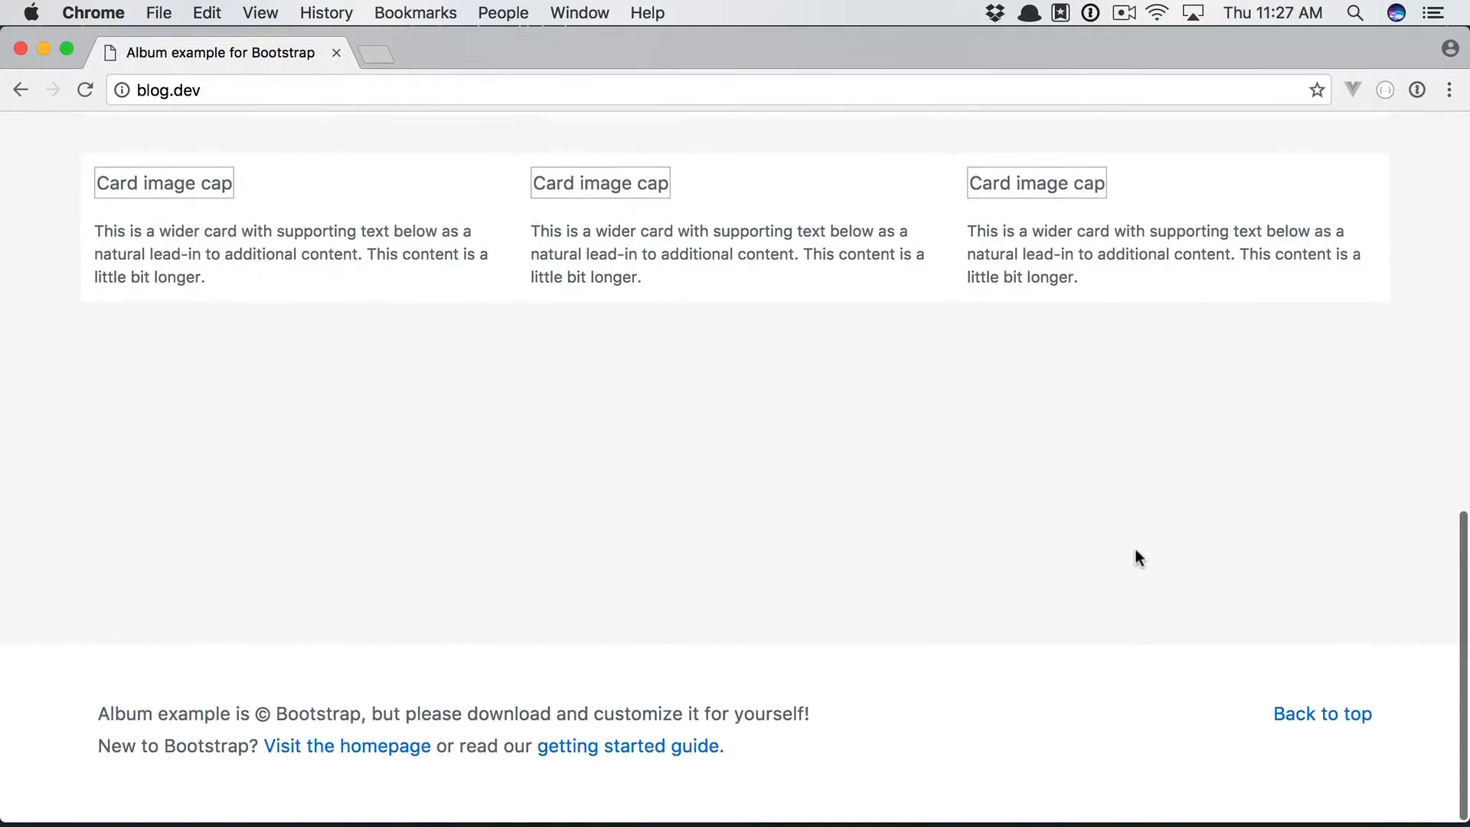
{"action": "key", "text": "super+shift+4"}
{"action": "left_click_drag", "start_coordinate": [44, 652], "coordinate": [1410, 824]}
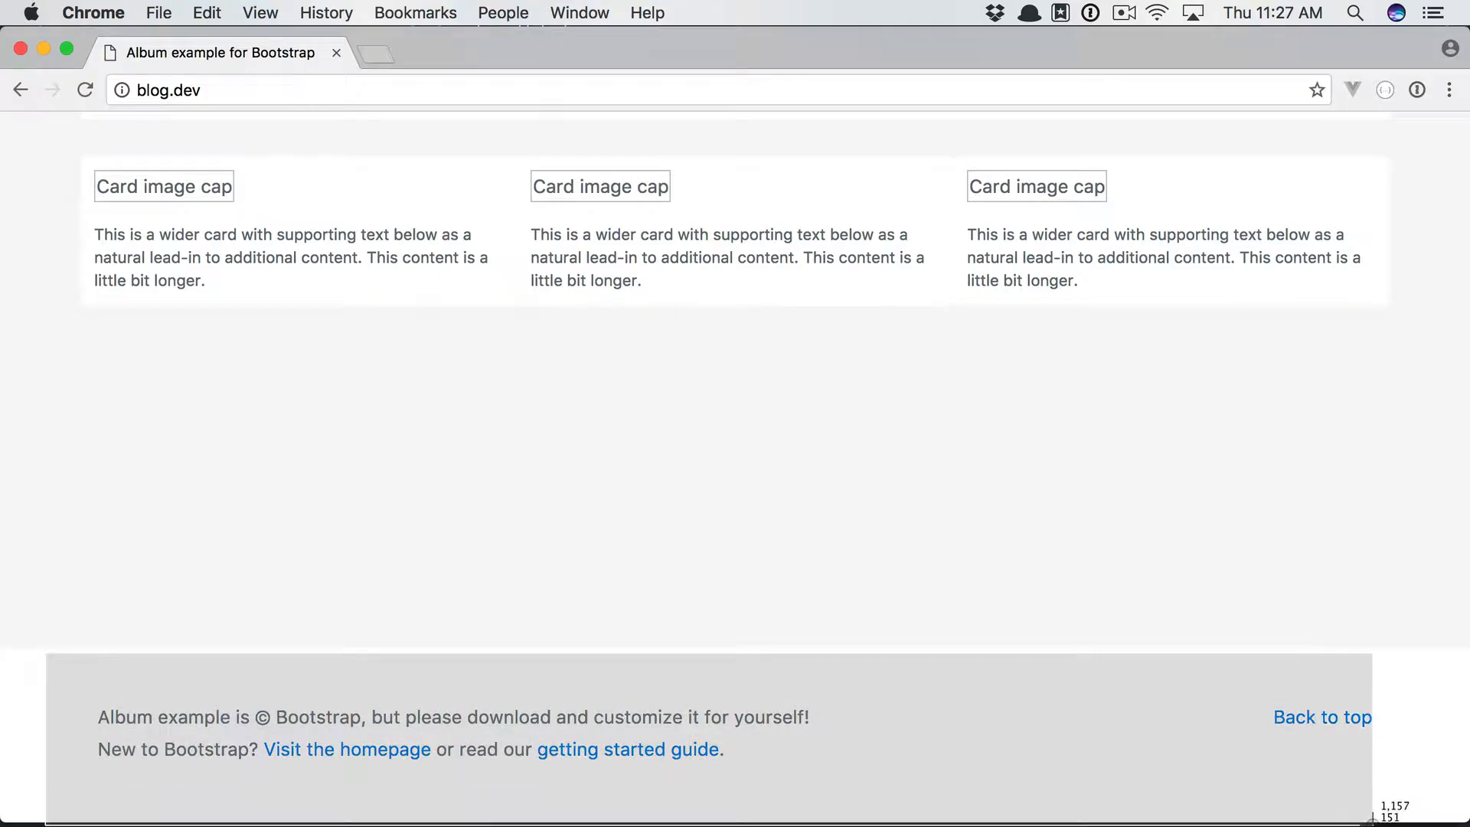
{"action": "key", "text": "super+Tab"}
{"action": "key", "text": "super+Down"}
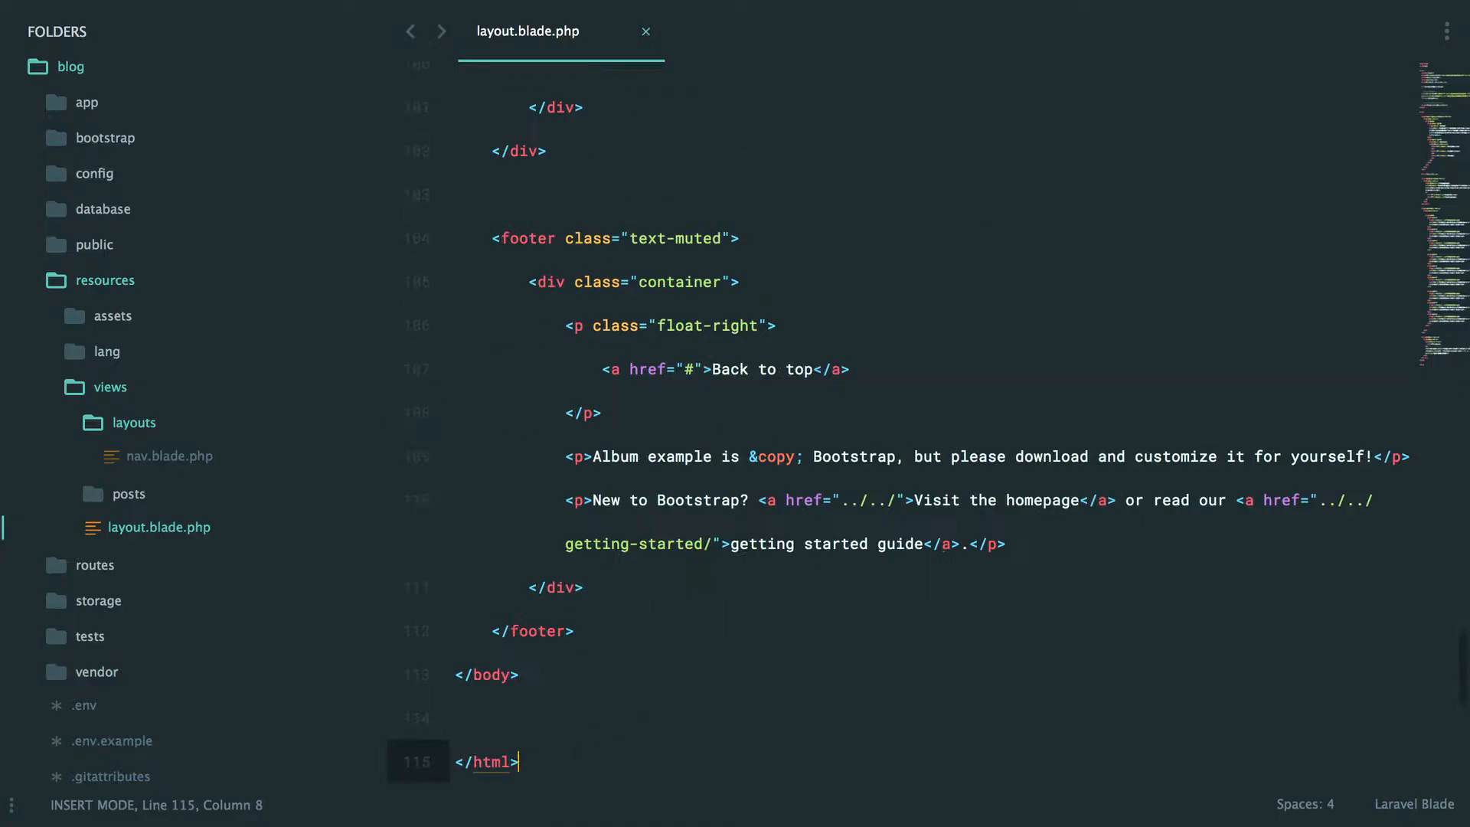
{"action": "left_click_drag", "start_coordinate": [574, 633], "coordinate": [493, 243]}
{"action": "key", "text": "super+x"}
{"action": "type", "text": "@inclu"}
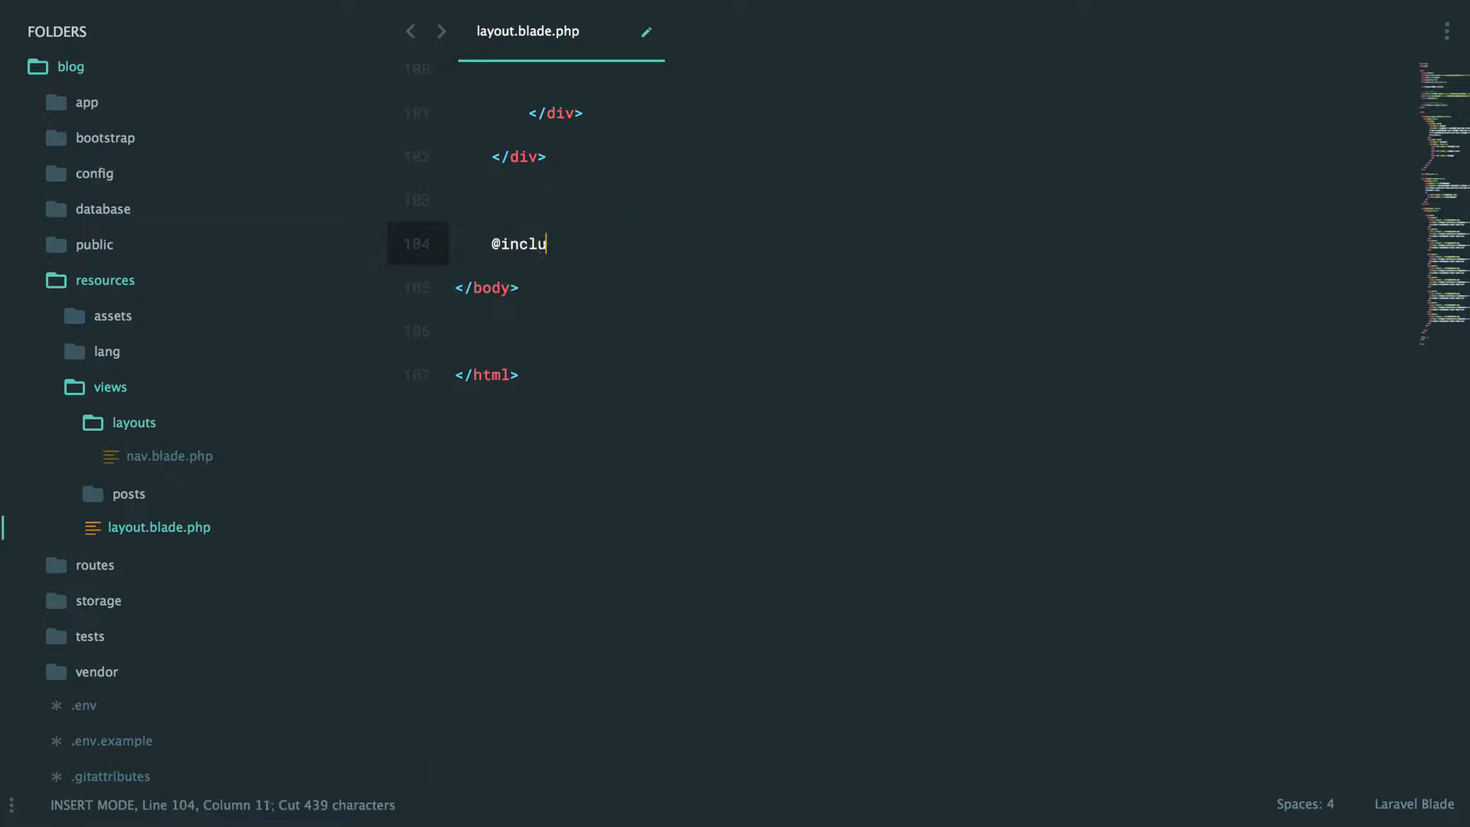
{"action": "type", "text": "de ('layouts.footer"}
{"action": "key", "text": "super+s"}
{"action": "left_click", "coordinate": [833, 279]}
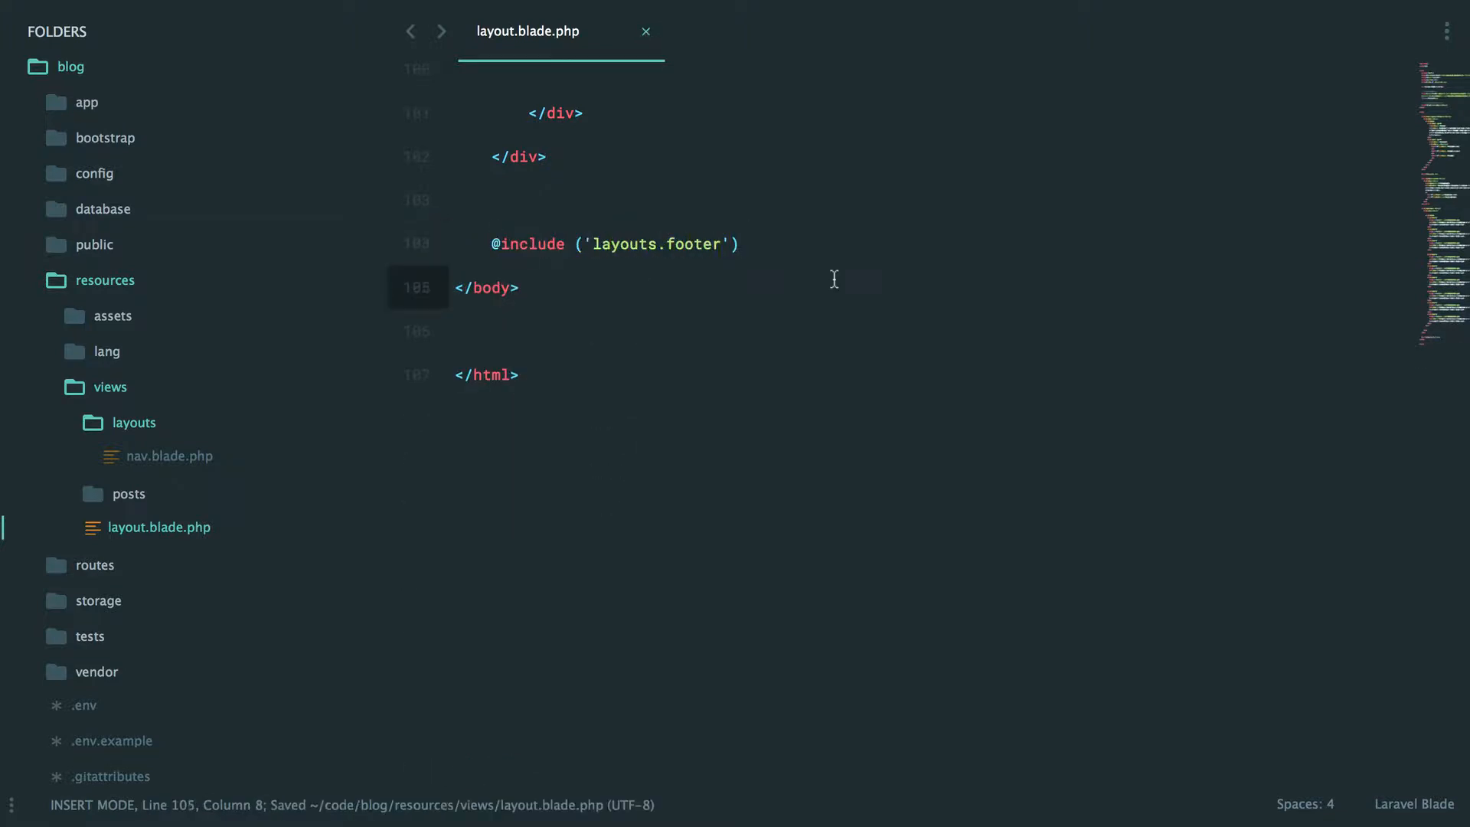
Create layouts/footer.blade.php with the pasted footer markup, save it and check blog.dev
{"action": "key", "text": "super+alt+n"}
{"action": "type", "text": "resources/views/"}
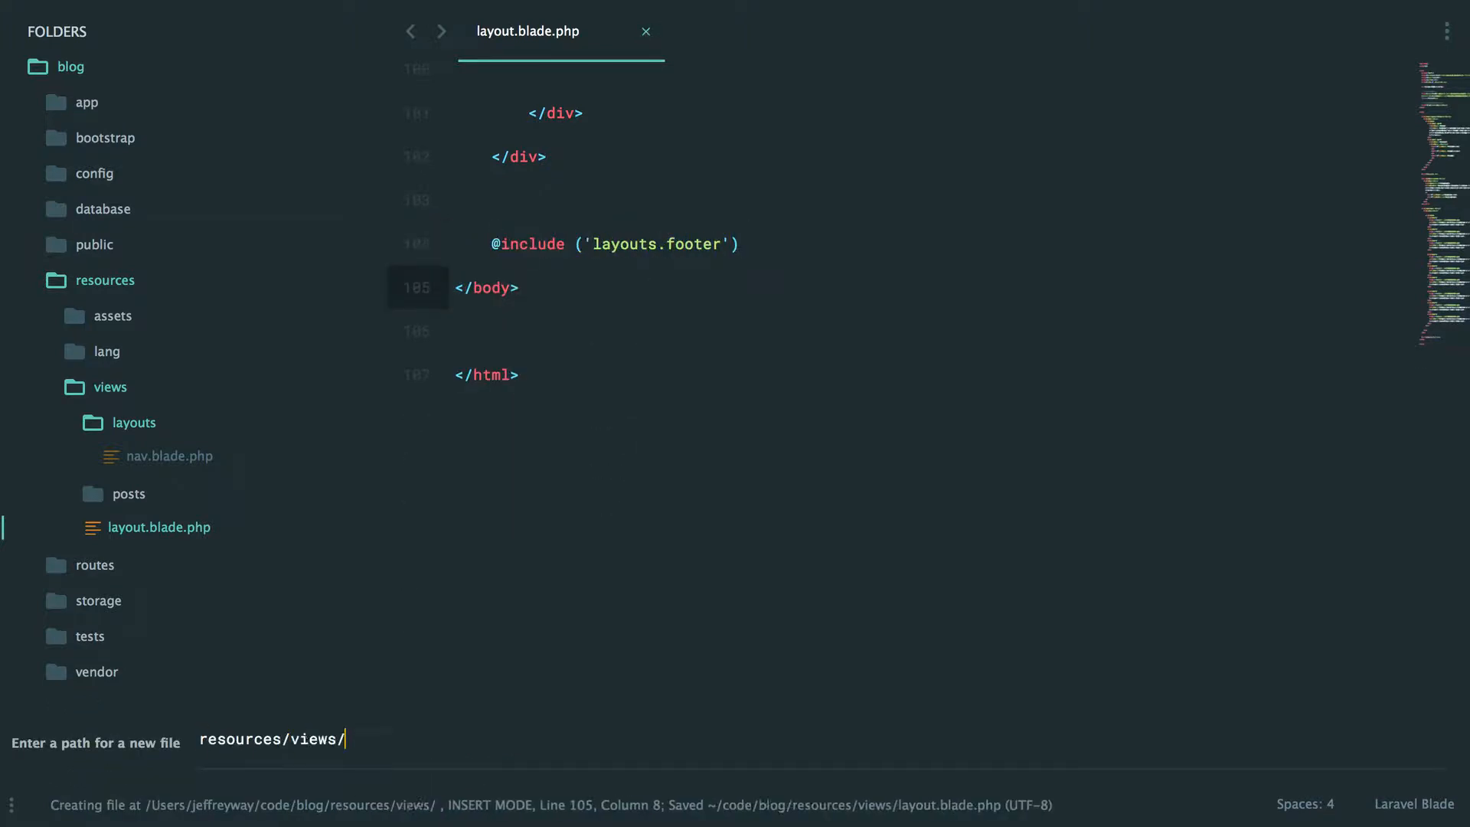
{"action": "type", "text": "layouts/foo"}
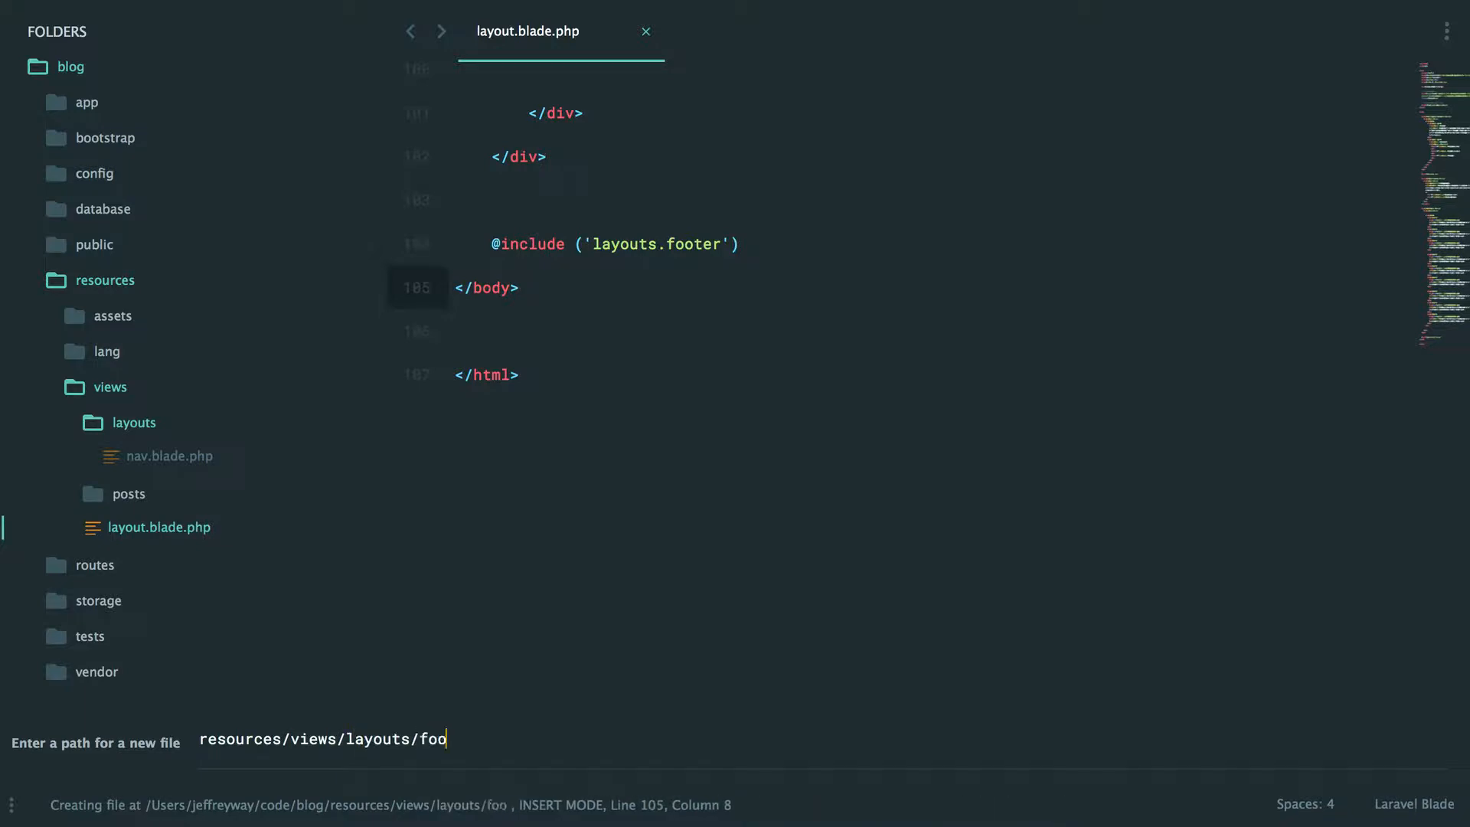
{"action": "type", "text": "ter.blade.php"}
{"action": "key", "text": "Return"}
{"action": "key", "text": "super+v"}
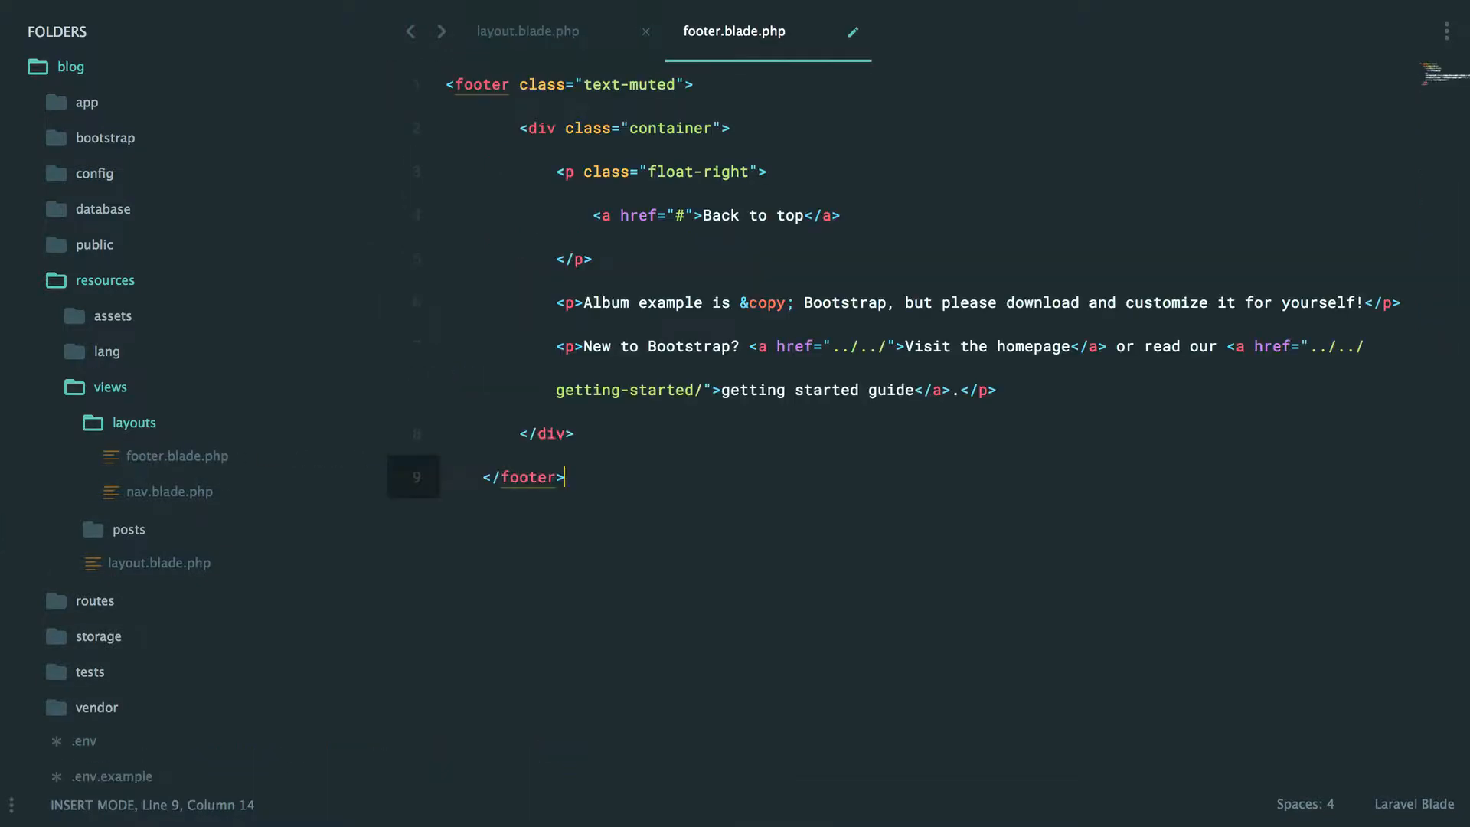
{"action": "key", "text": "super+a"}
{"action": "key", "text": "super+s"}
{"action": "key", "text": "super+Tab"}
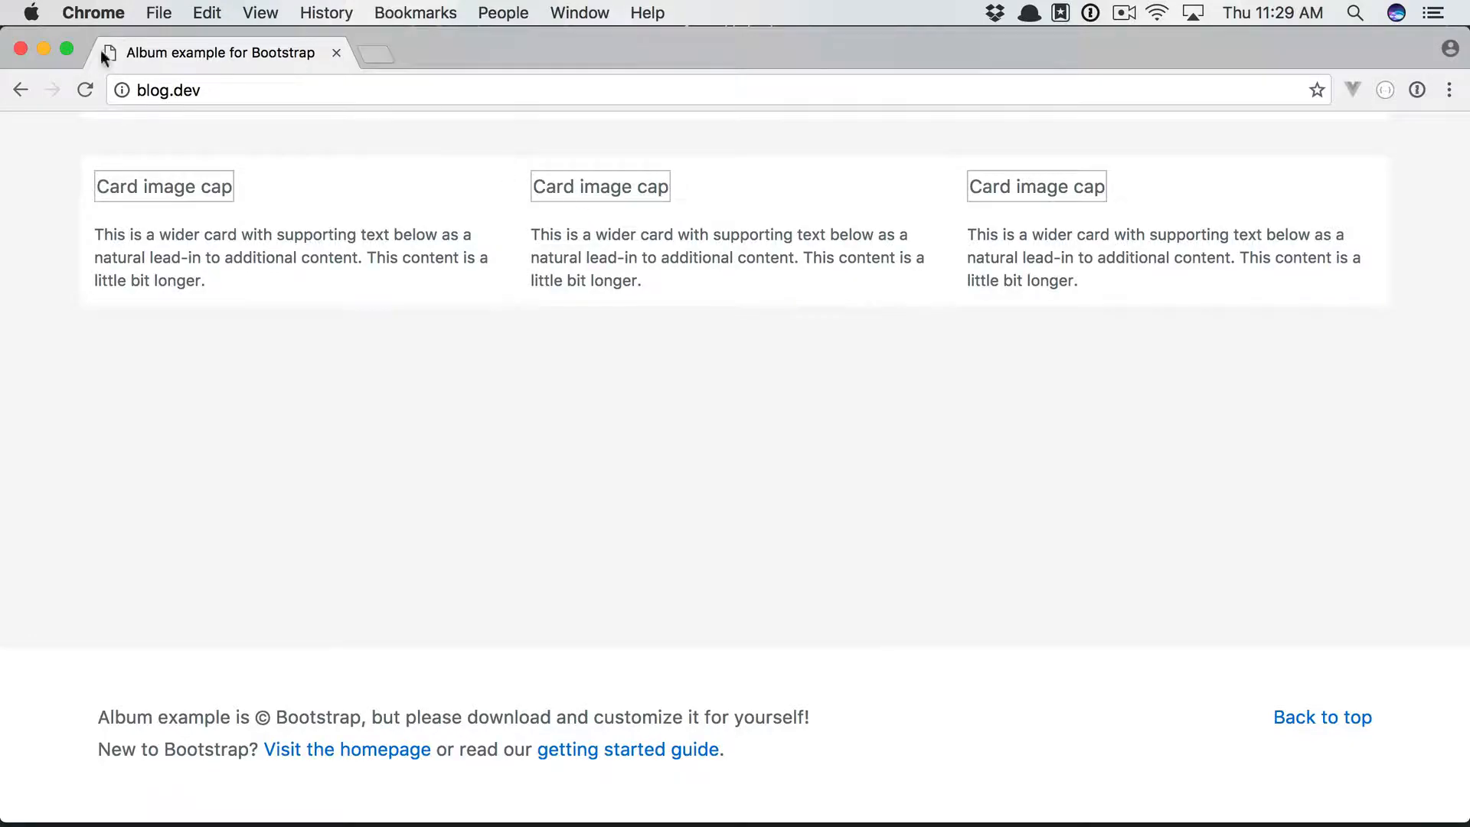
{"action": "left_click", "coordinate": [85, 90]}
{"action": "key", "text": "super+Tab"}
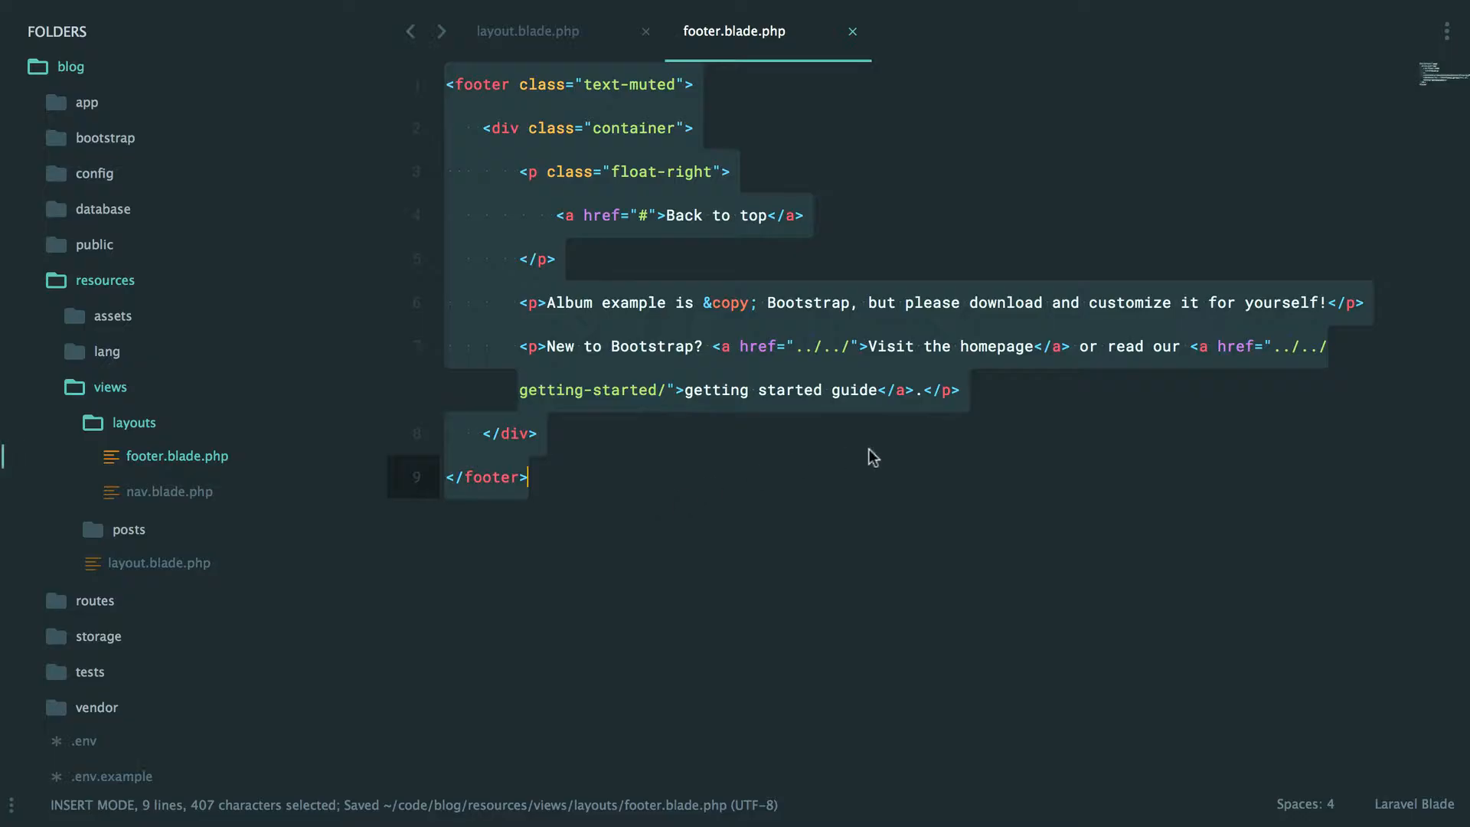
{"action": "key", "text": "super+w"}
{"action": "scroll", "coordinate": [670, 359], "scroll_direction": "up", "scroll_amount": 3}
{"action": "scroll", "coordinate": [669, 359], "scroll_direction": "up", "scroll_amount": 3}
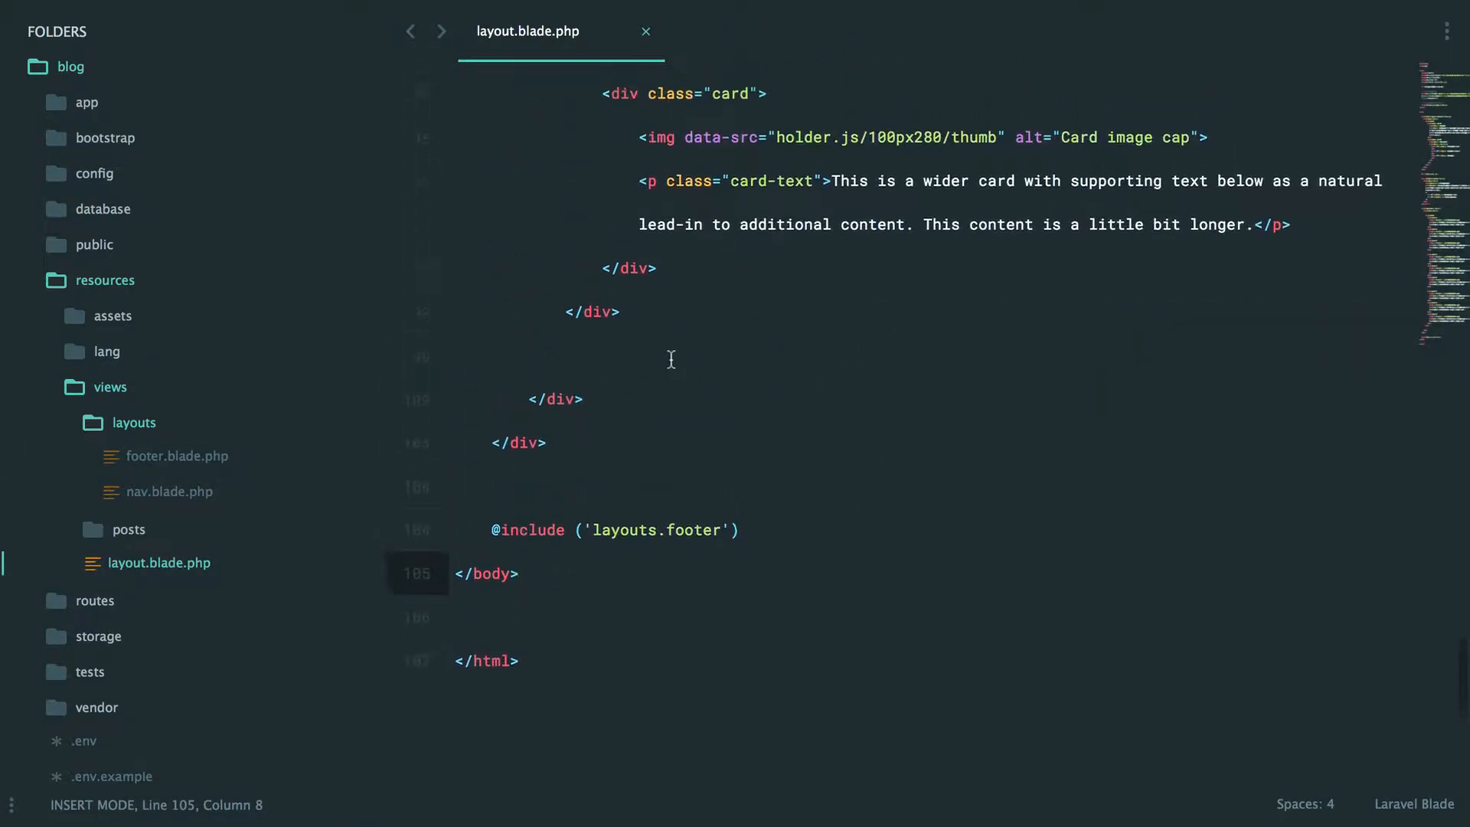
{"action": "scroll", "coordinate": [524, 501], "scroll_direction": "up", "scroll_amount": 3}
{"action": "left_click_drag", "start_coordinate": [560, 606], "coordinate": [552, 48]}
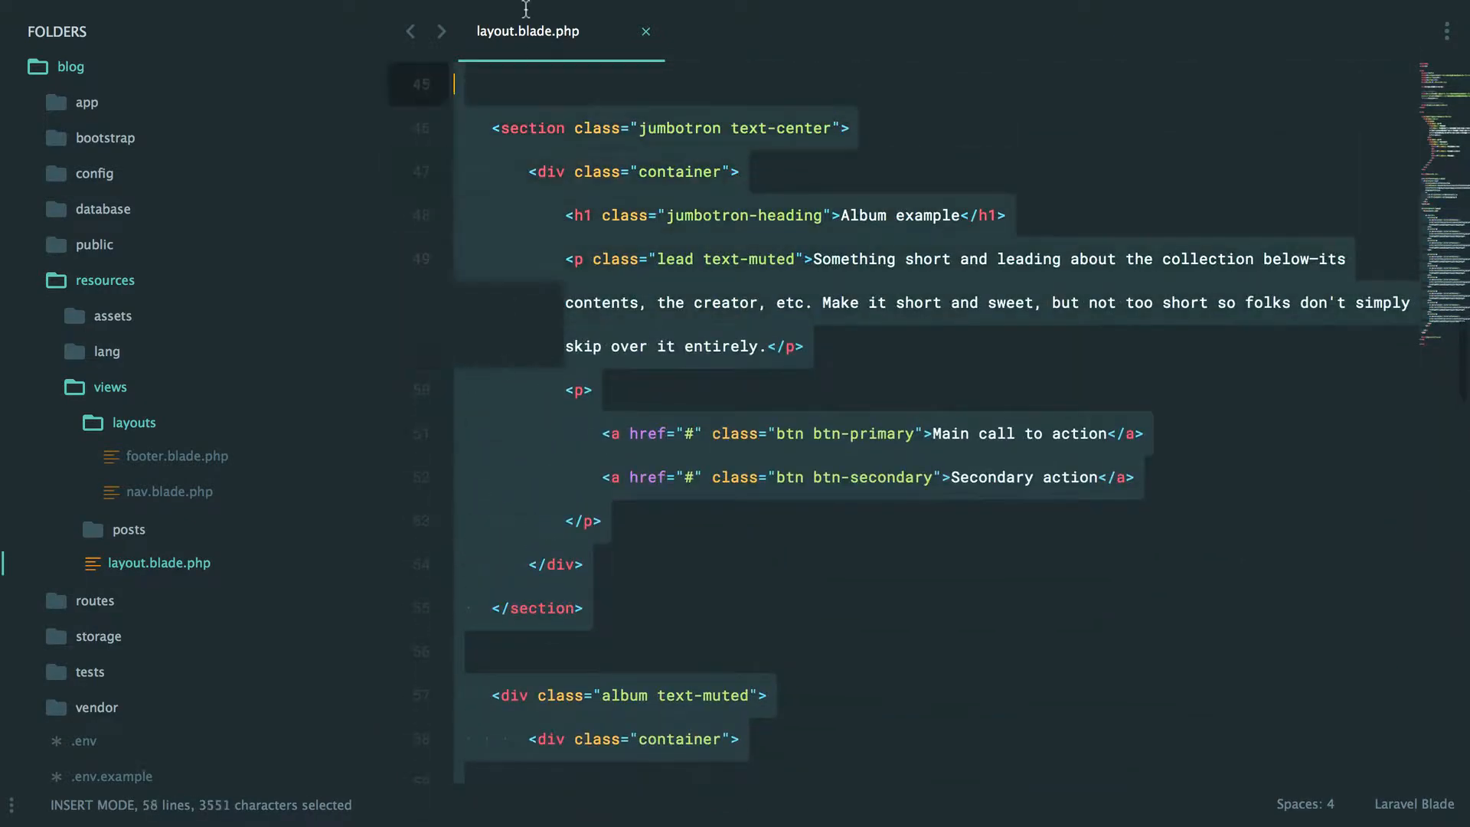
{"action": "mouse_move", "coordinate": [552, 48]}
{"action": "left_mouse_down"}
{"action": "mouse_move", "coordinate": [526, 471]}
{"action": "mouse_move", "coordinate": [492, 520]}
{"action": "left_mouse_up"}
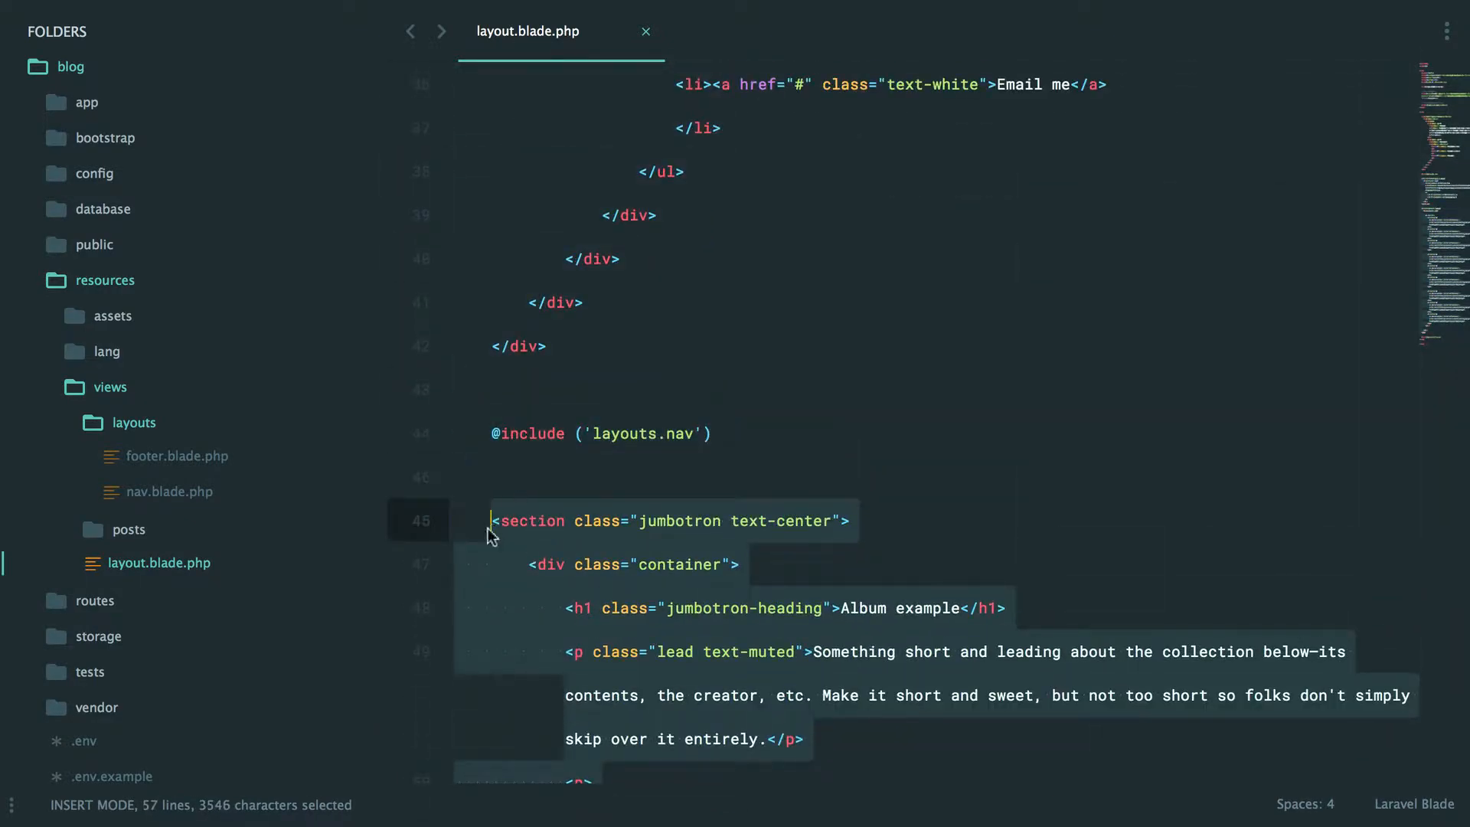
{"action": "key", "text": "BackSpace"}
{"action": "key", "text": "ctrl+s"}
{"action": "key", "text": "super+Tab"}
{"action": "key", "text": "super+r"}
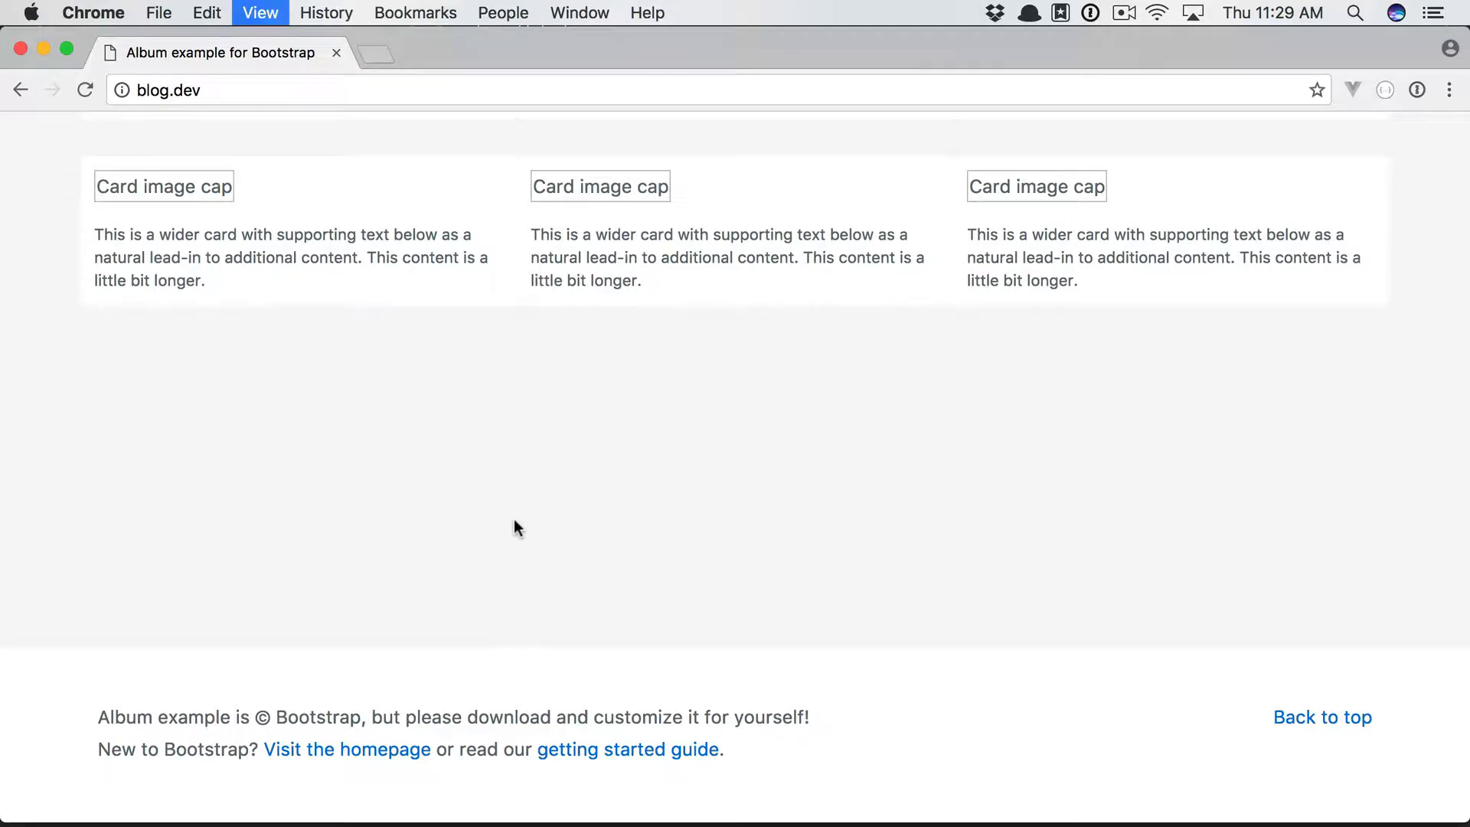
{"action": "scroll", "coordinate": [535, 569], "scroll_direction": "up", "scroll_amount": 1}
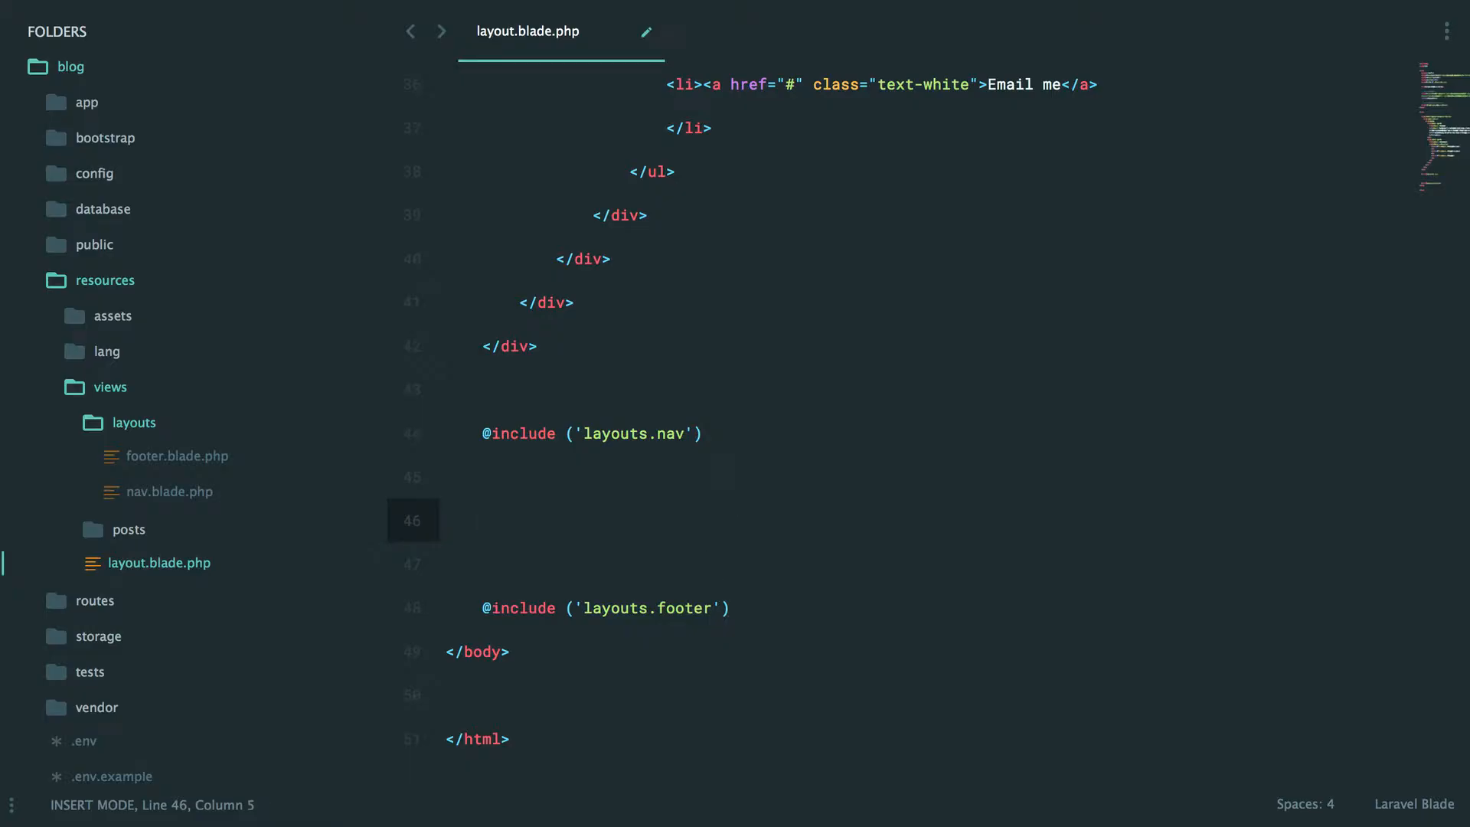
{"action": "type", "text": "ld ("}
{"action": "type", "text": "'content"}
{"action": "key", "text": "super+s"}
{"action": "key", "text": "super+r"}
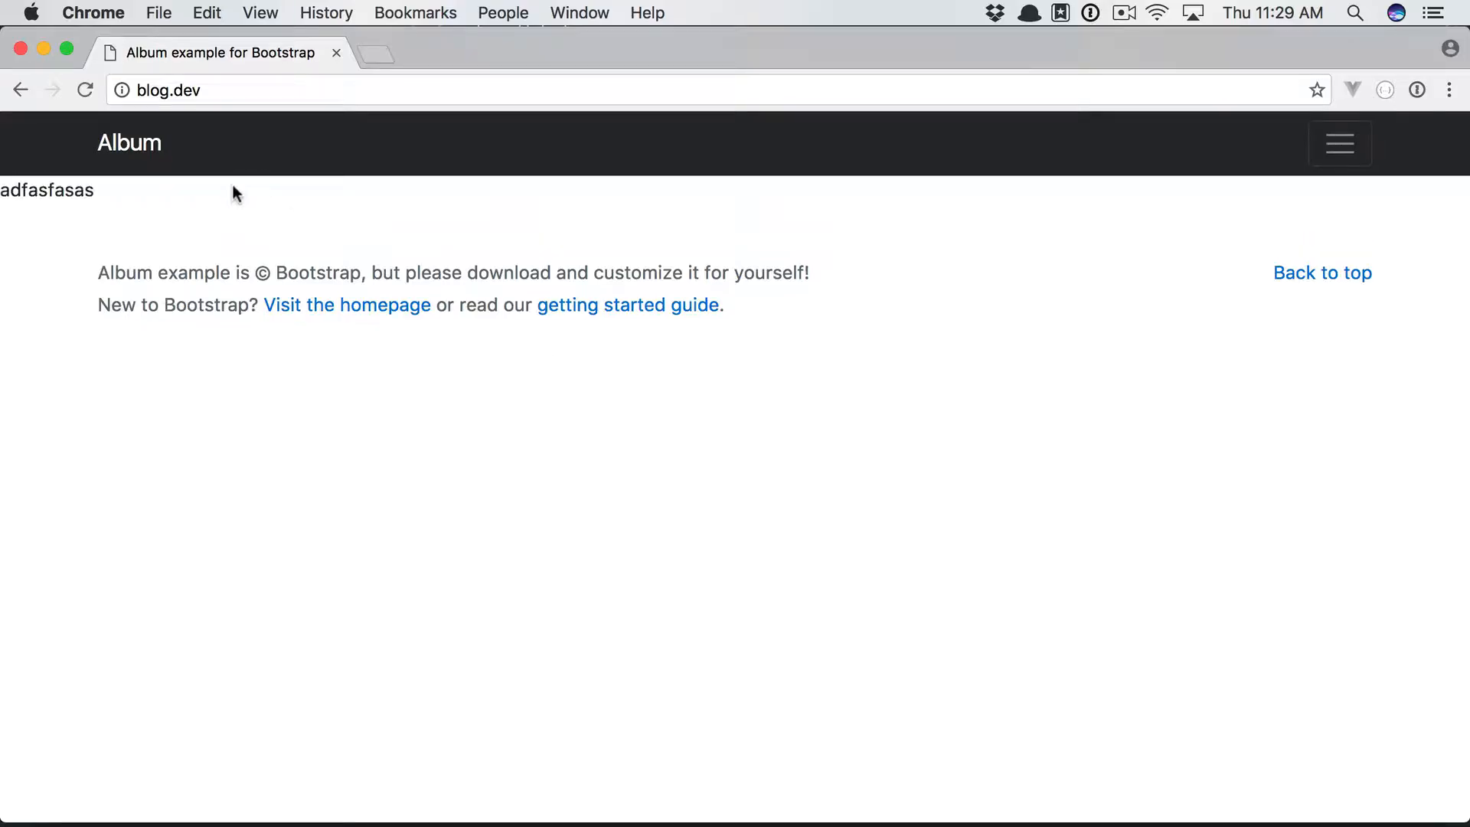
{"action": "left_click_drag", "start_coordinate": [54, 191], "coordinate": [126, 194]}
{"action": "key", "text": "super+Tab"}
{"action": "key", "text": "super+shift+Return"}
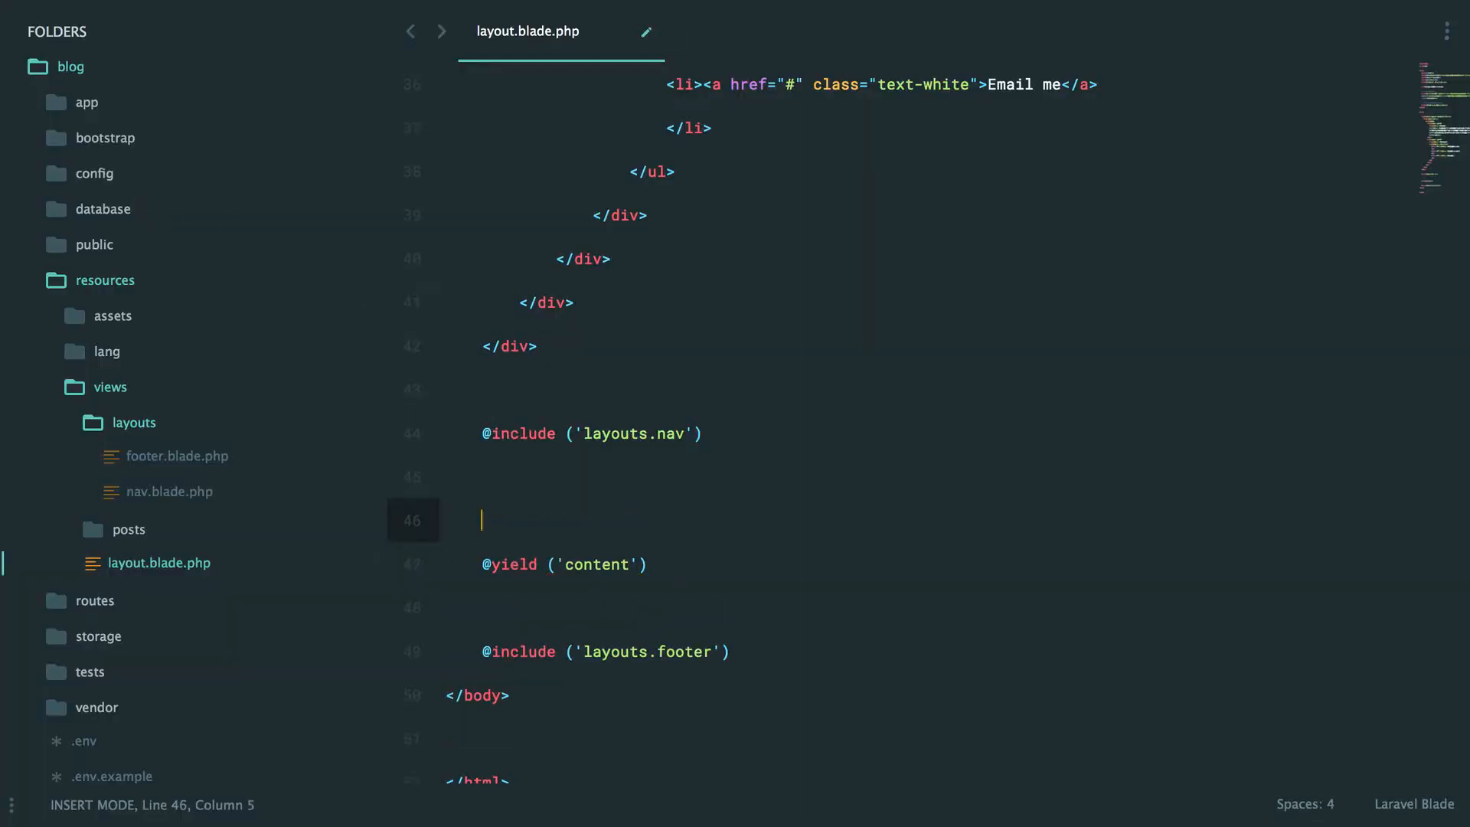
{"action": "type", "text": "dic."}
{"action": "type", "text": "v.container"}
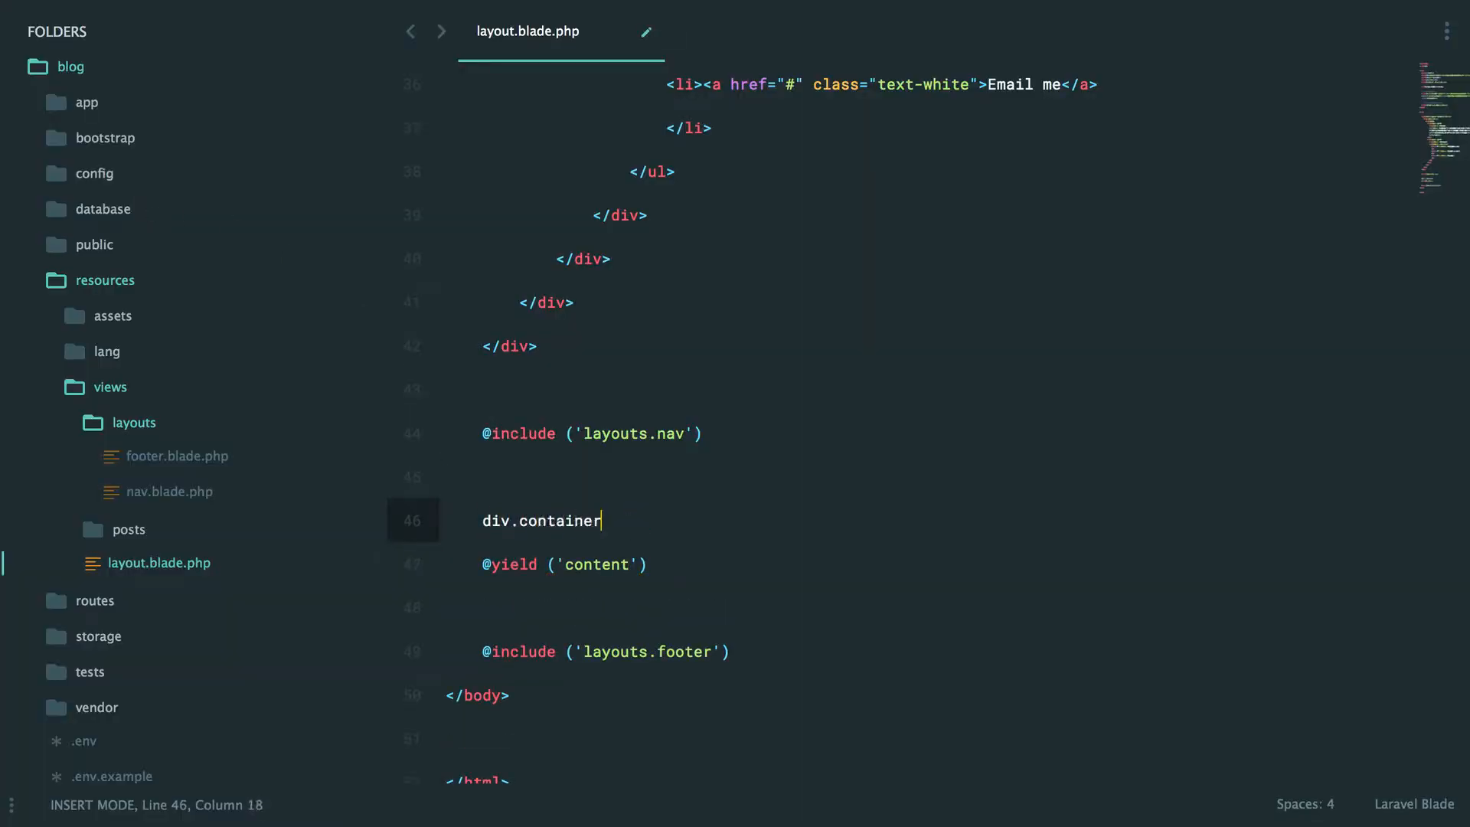
{"action": "key", "text": "Tab"}
{"action": "key", "text": "Down"}
{"action": "key", "text": "Return"}
{"action": "type", "text": "</"}
{"action": "key", "text": "Escape"}
{"action": "key", "text": "k"}
{"action": "key", "text": "shift+i"}
{"action": "key", "text": "Tab"}
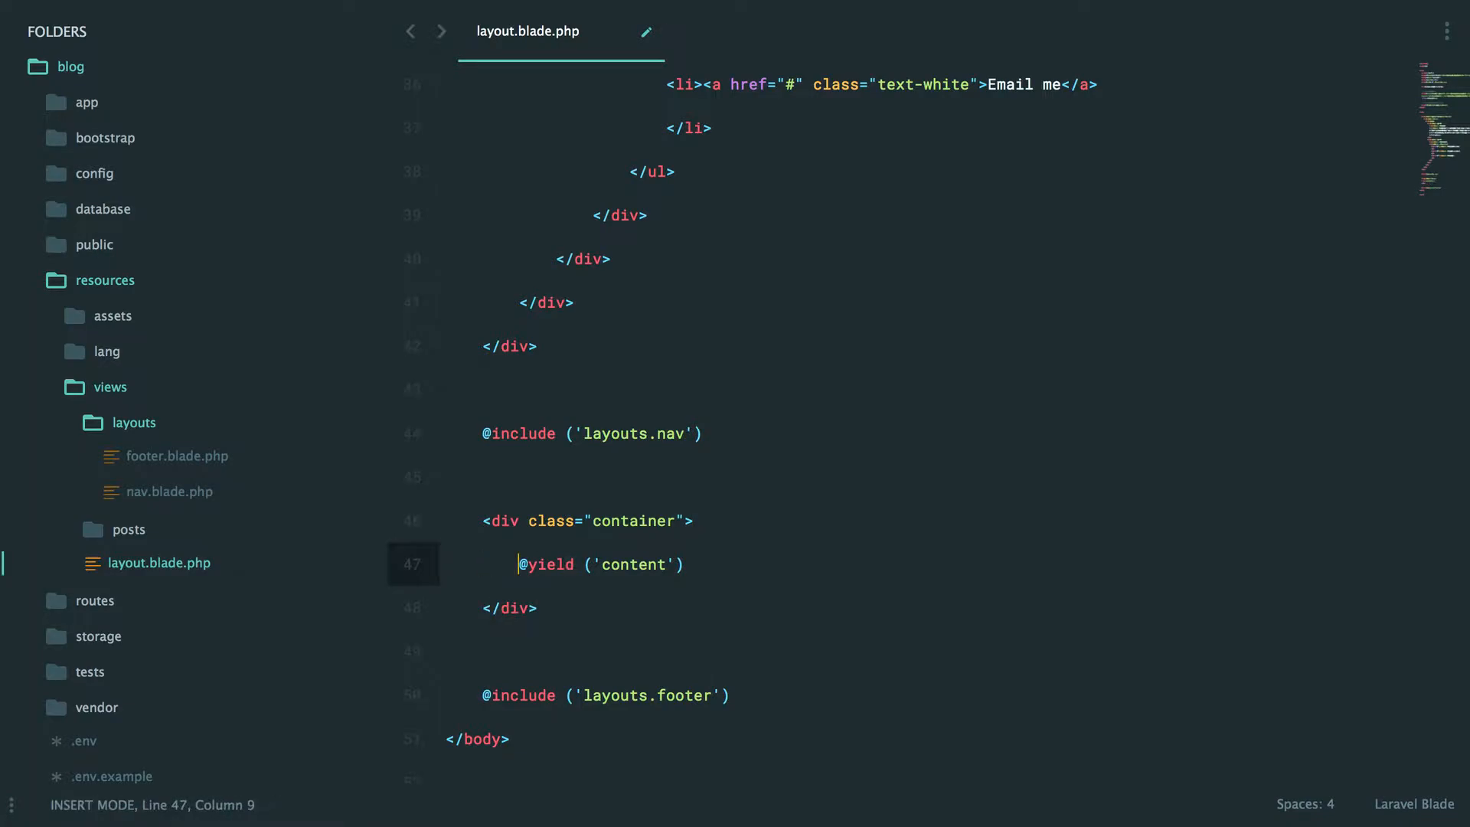
{"action": "key", "text": "super+s"}
{"action": "key", "text": "super+Tab"}
{"action": "key", "text": "super+r"}
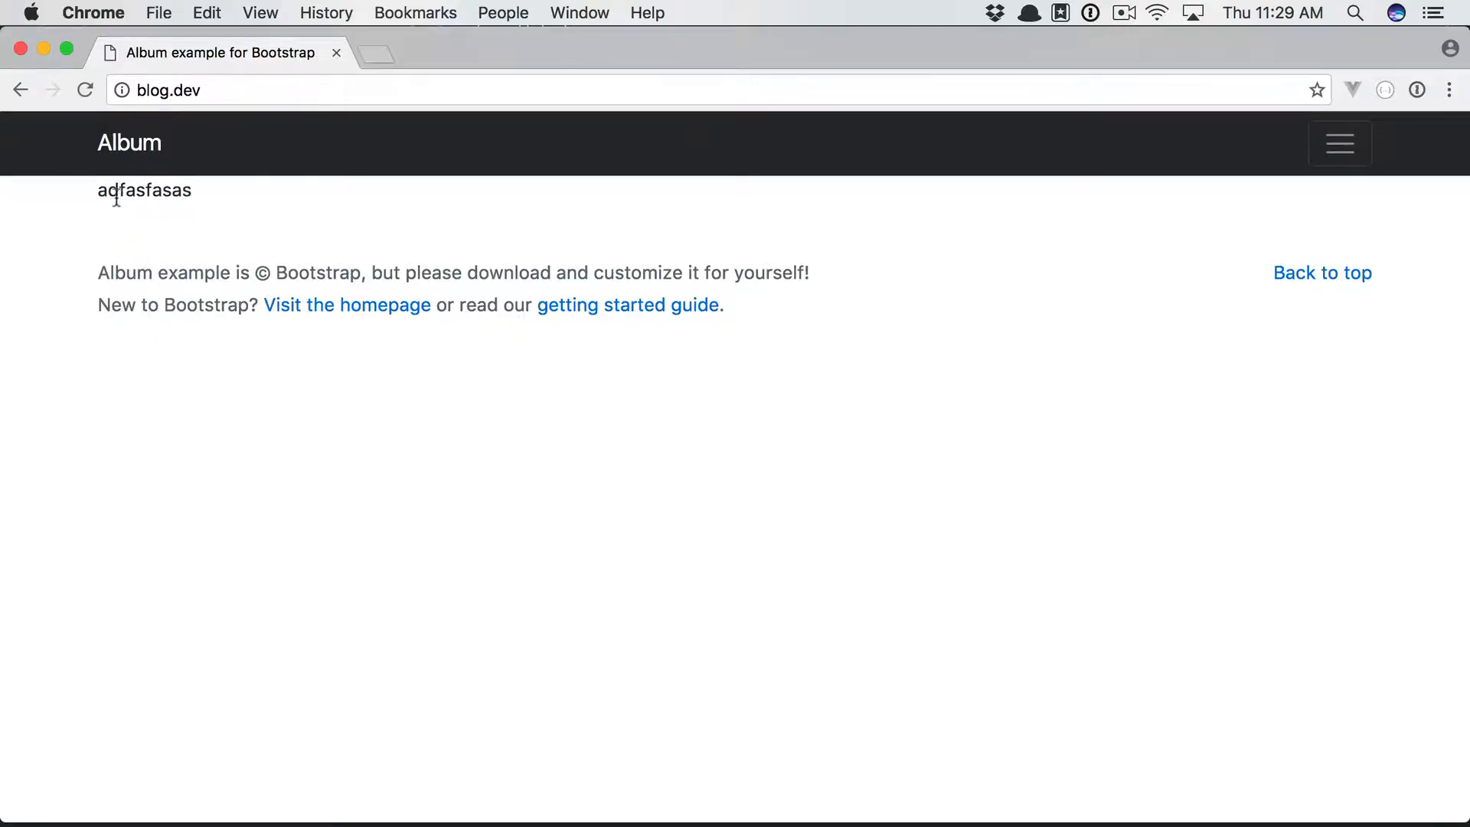
Return to the editor and close the layout file
{"action": "key", "text": "super+Tab"}
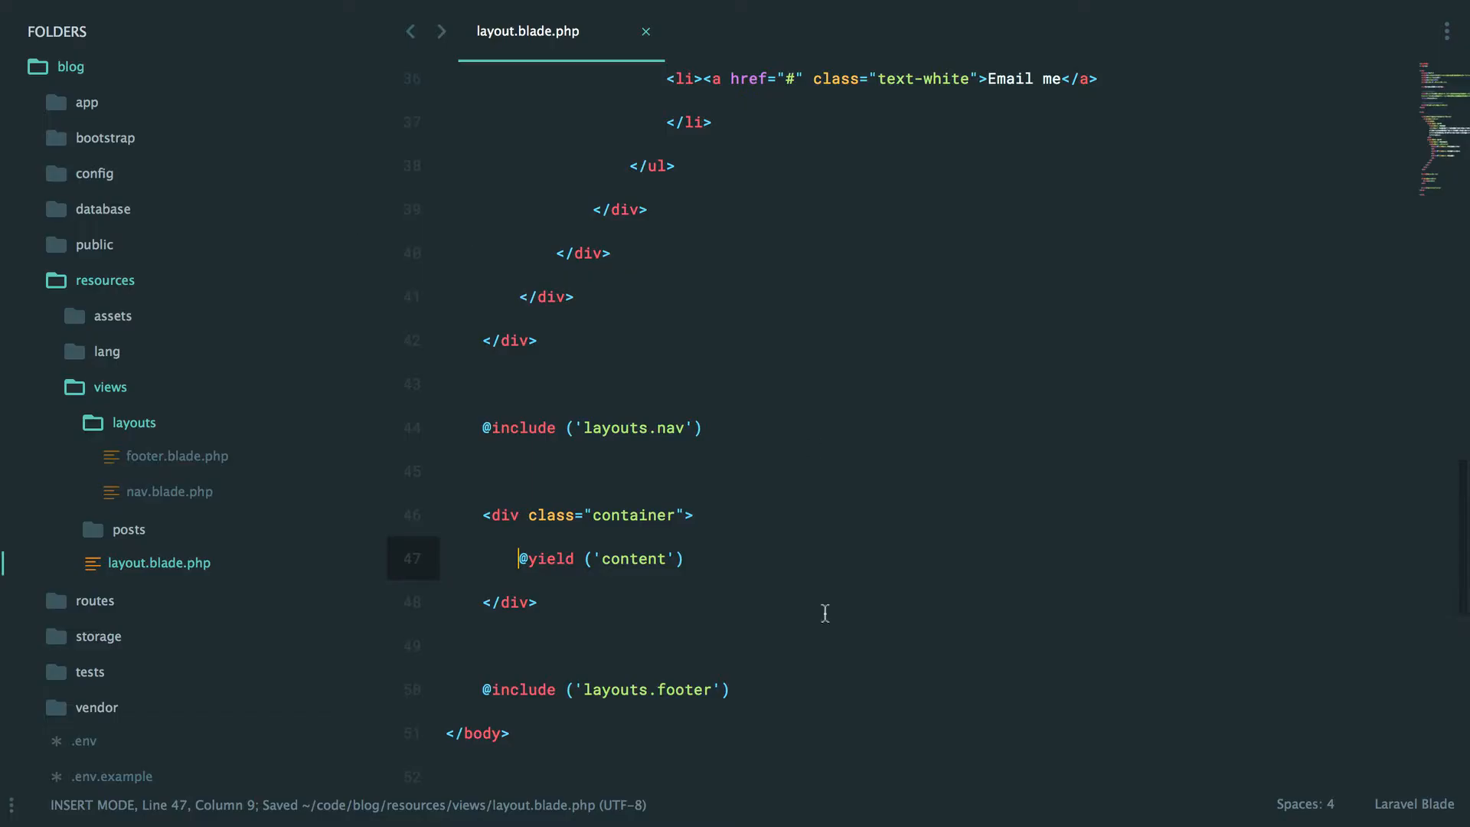
{"action": "key", "text": "Up"}
{"action": "key", "text": "Down"}
{"action": "key", "text": "Down"}
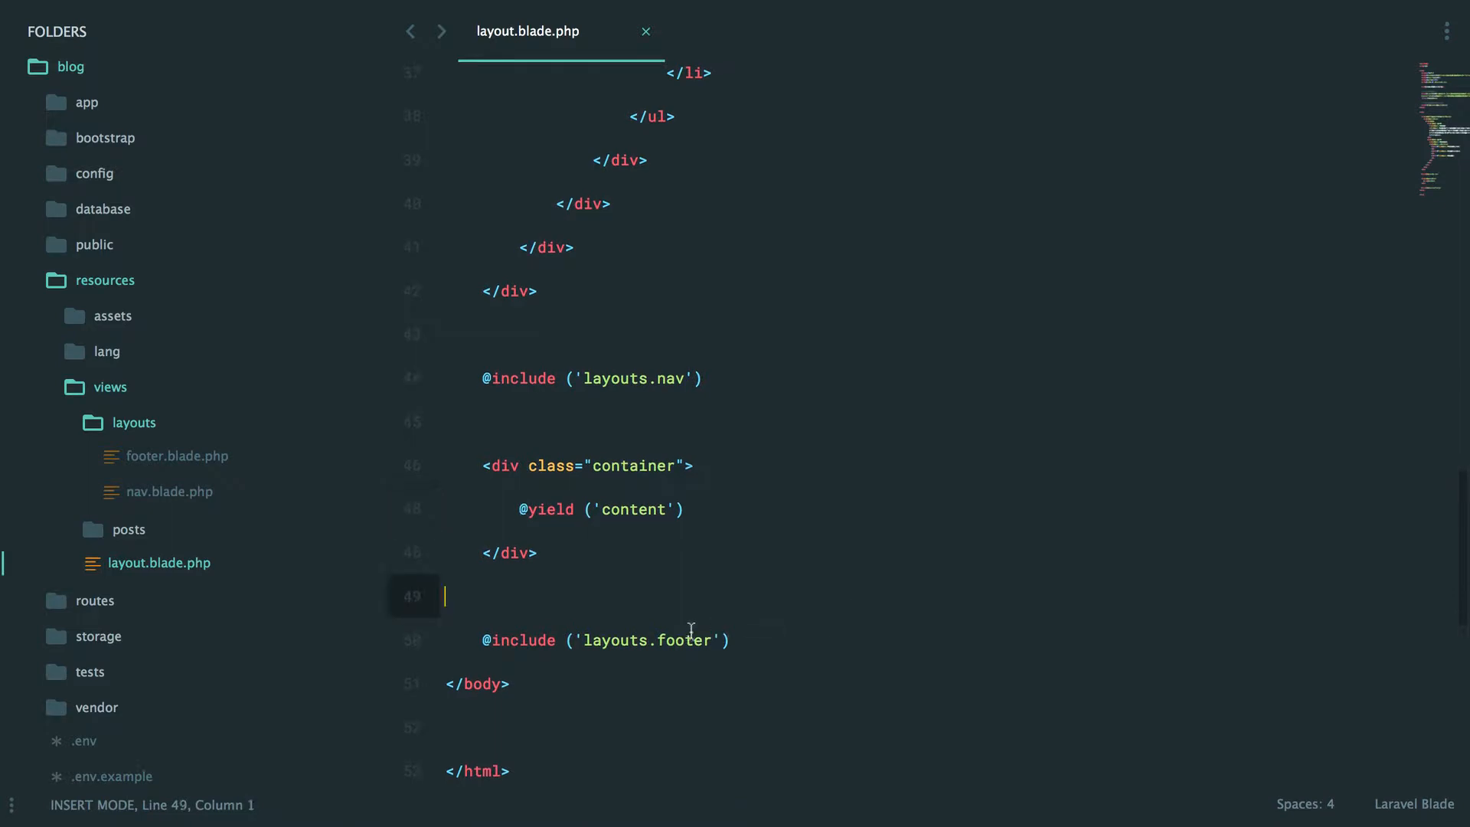
{"action": "key", "text": "super+w"}
Replace the placeholder in posts/index.blade.php's content section with the Album markup, save and reload
{"action": "left_click", "coordinate": [115, 531]}
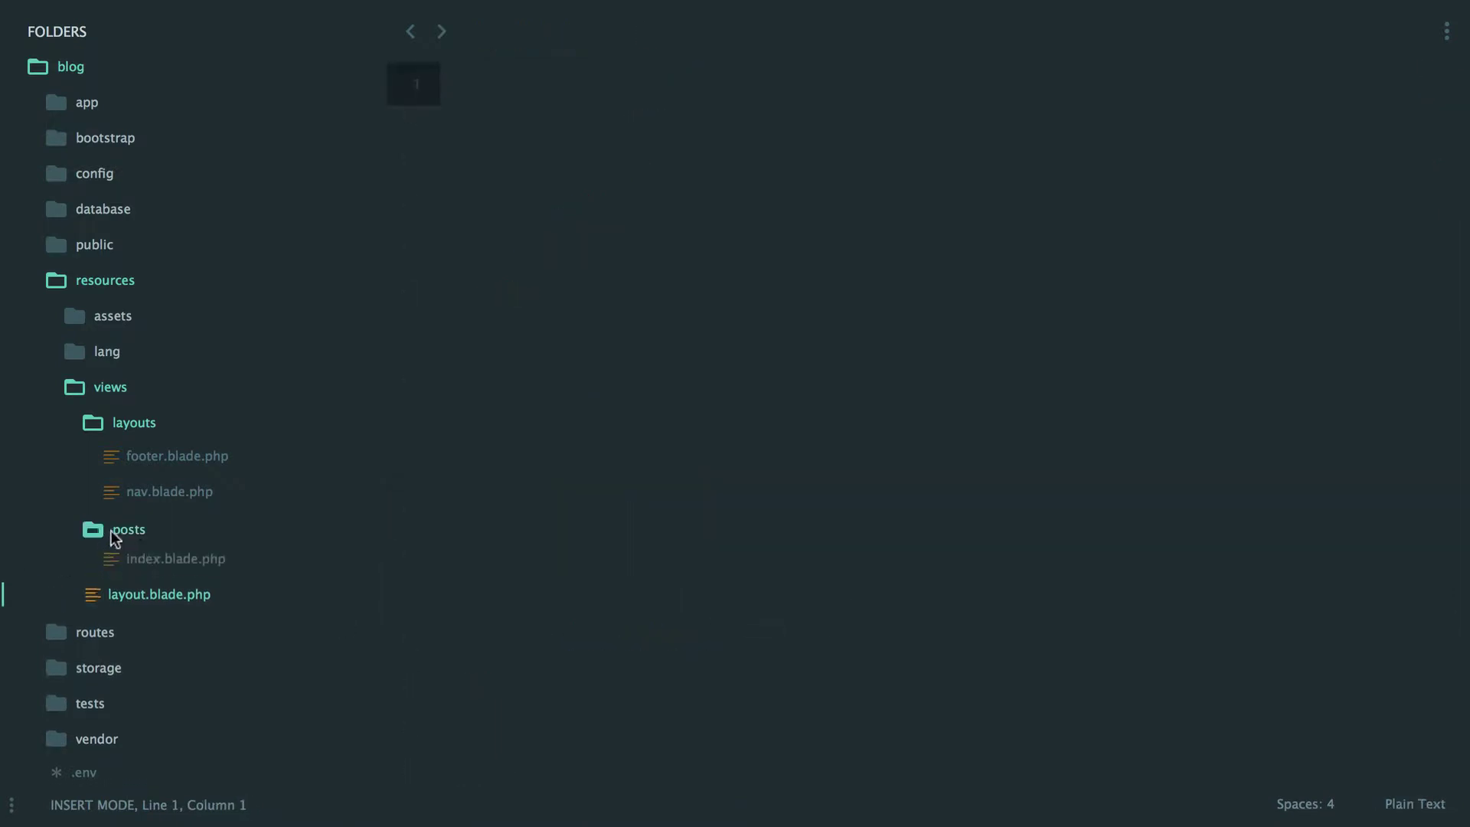
{"action": "left_click", "coordinate": [187, 565]}
{"action": "left_click", "coordinate": [620, 258]}
{"action": "key", "text": "alt+BackSpace"}
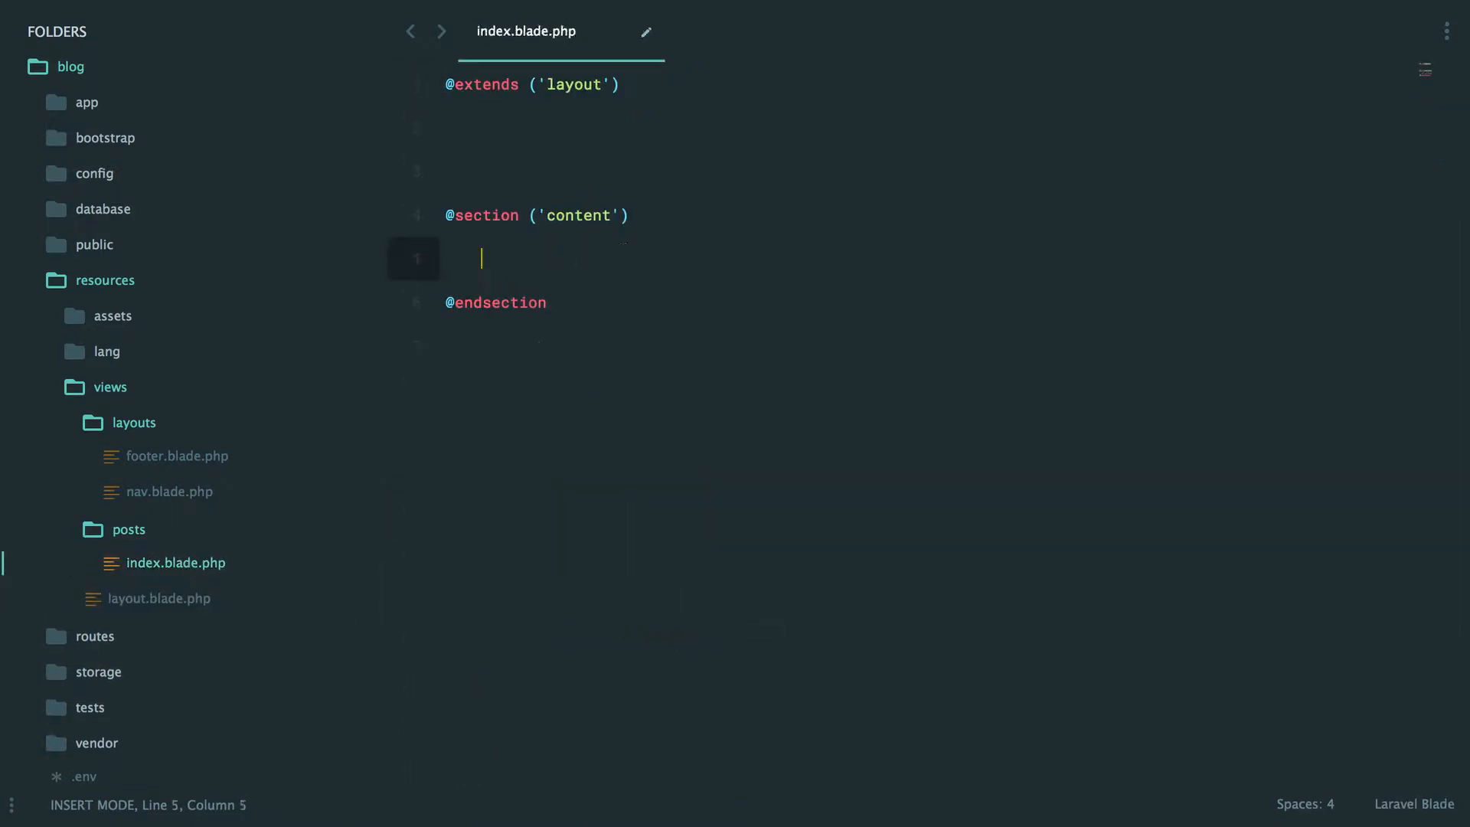
{"action": "key", "text": "super+v"}
{"action": "type", "text": "s"}
{"action": "key", "text": "super+s"}
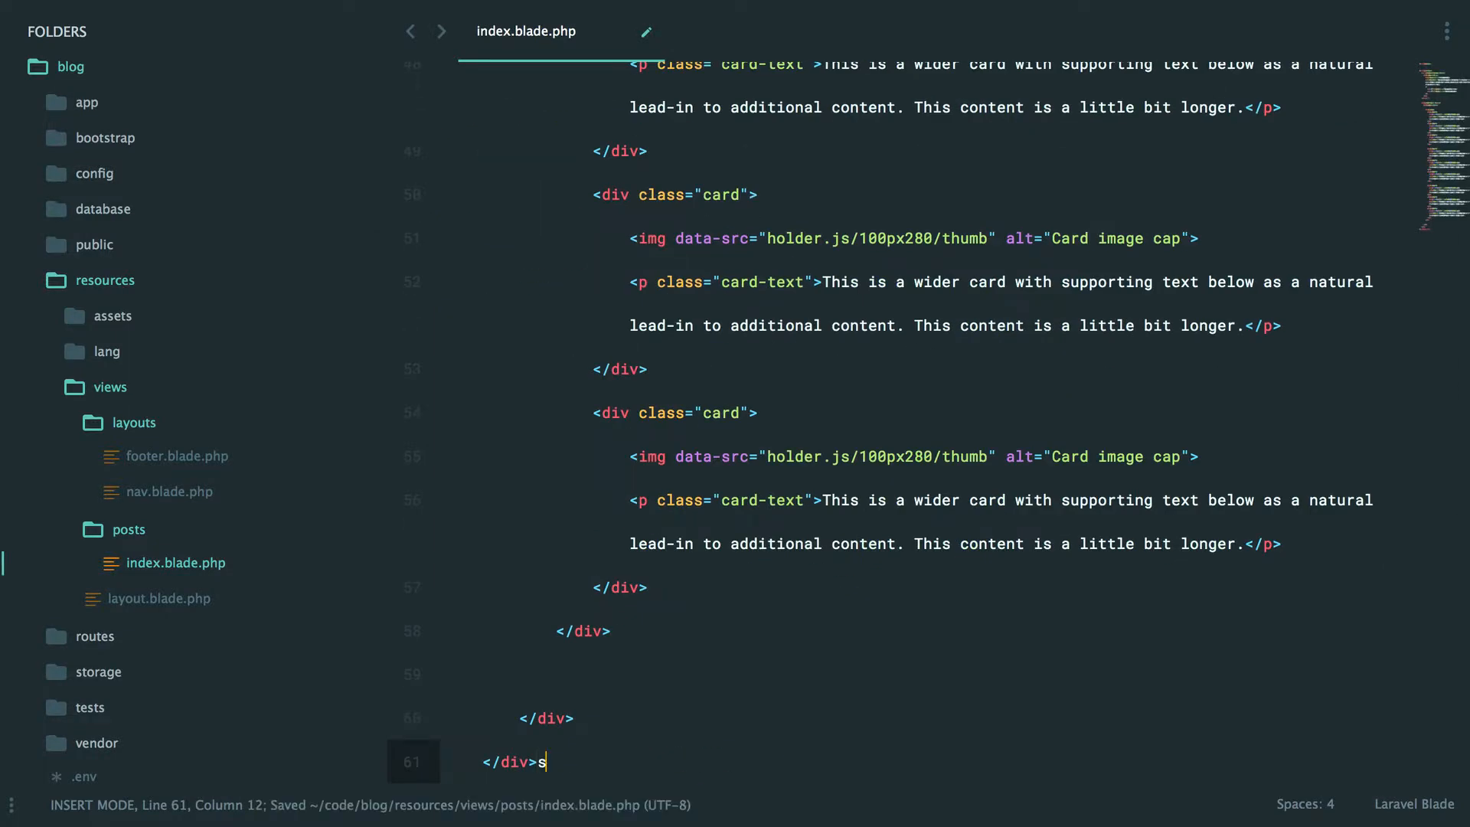
{"action": "key", "text": "BackSpace"}
{"action": "key", "text": "super+s"}
{"action": "key", "text": "super+Tab"}
{"action": "left_click", "coordinate": [86, 90]}
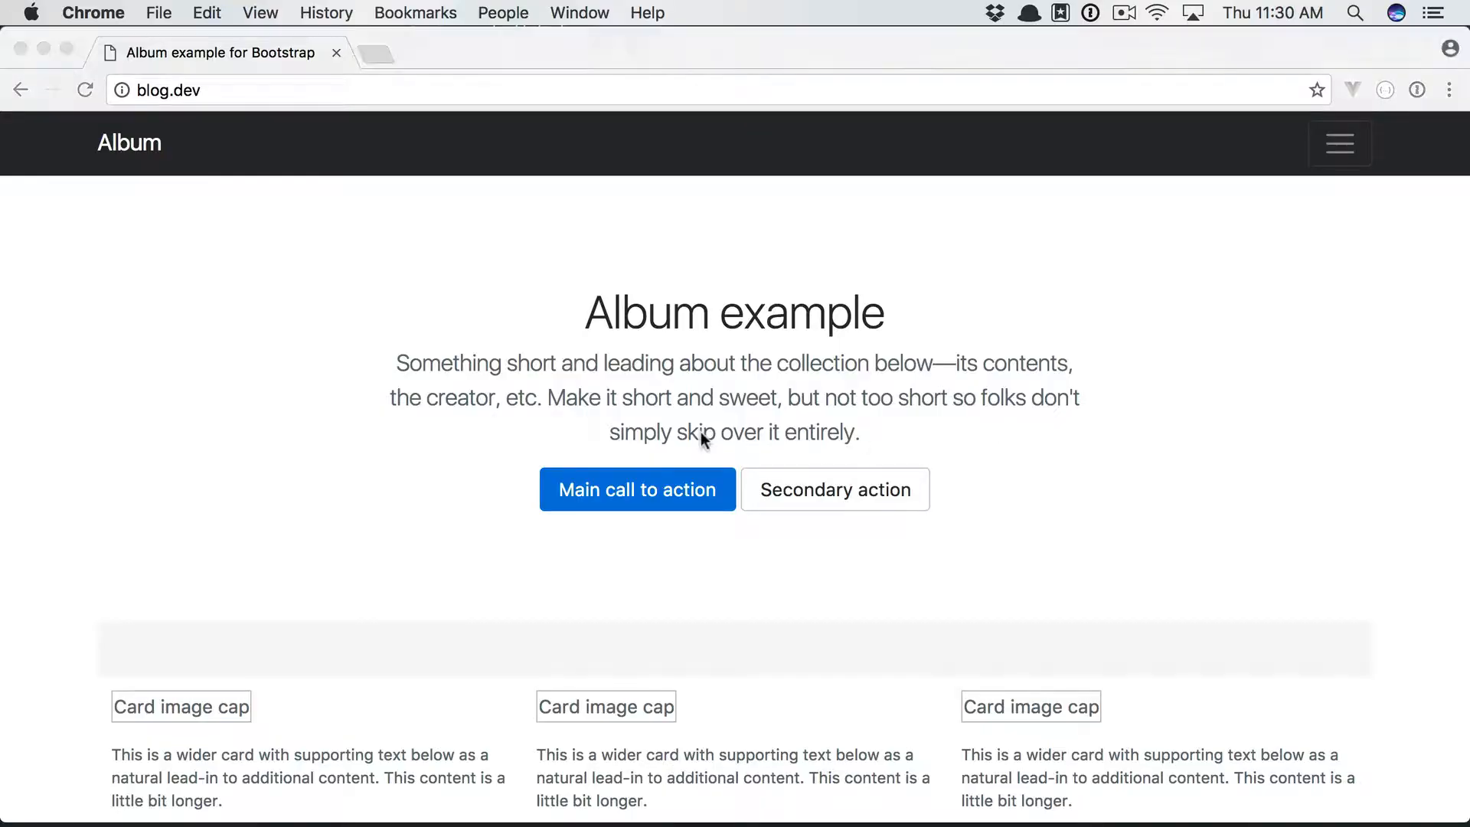
{"action": "key", "text": "super+Tab"}
Find the 'Album example' heading and rename it to My Blog, then save
{"action": "key", "text": "super+f"}
{"action": "type", "text": "Album ex"}
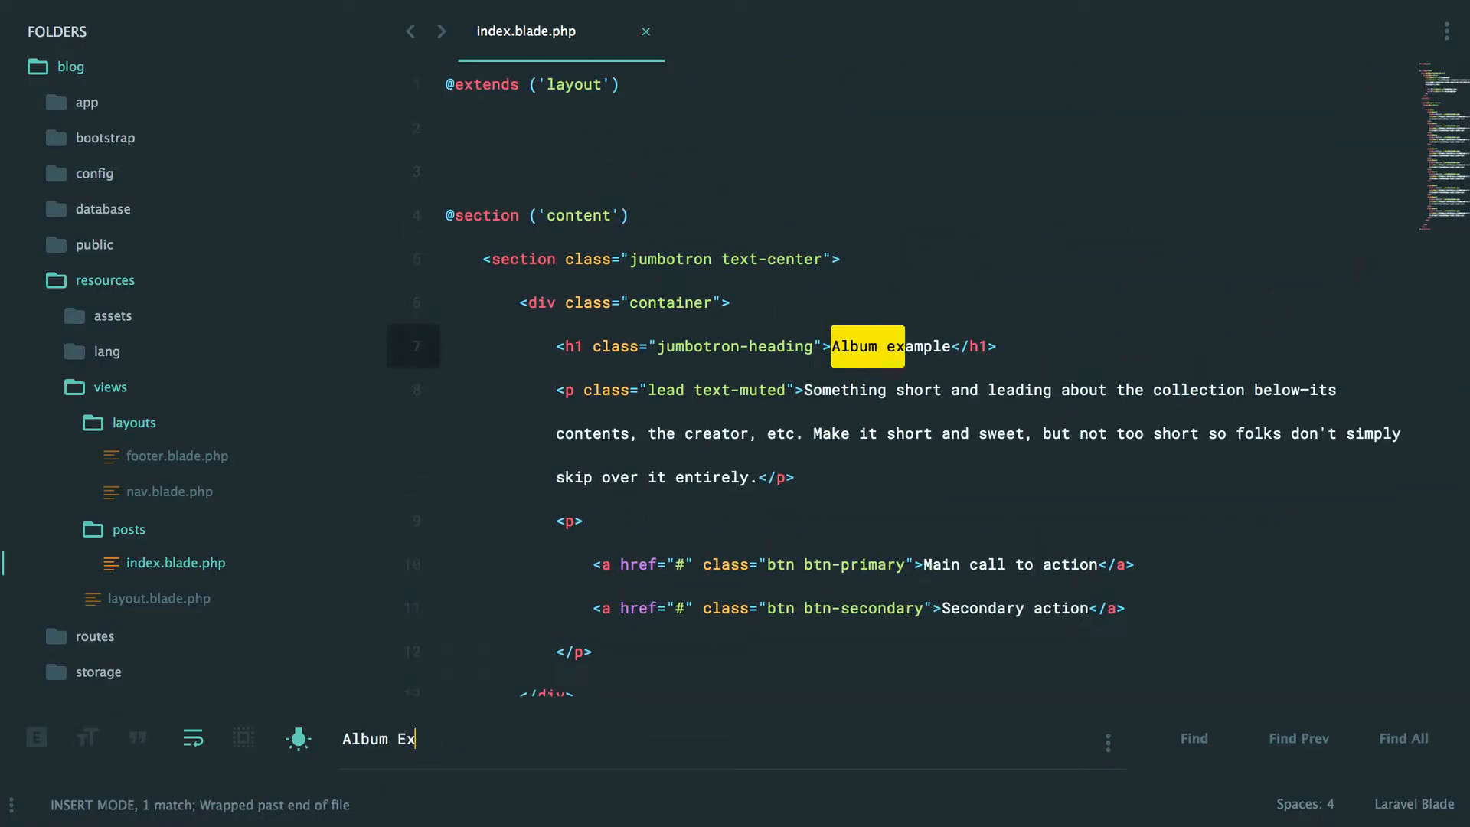
{"action": "key", "text": "Escape"}
{"action": "type", "text": "cMy W"}
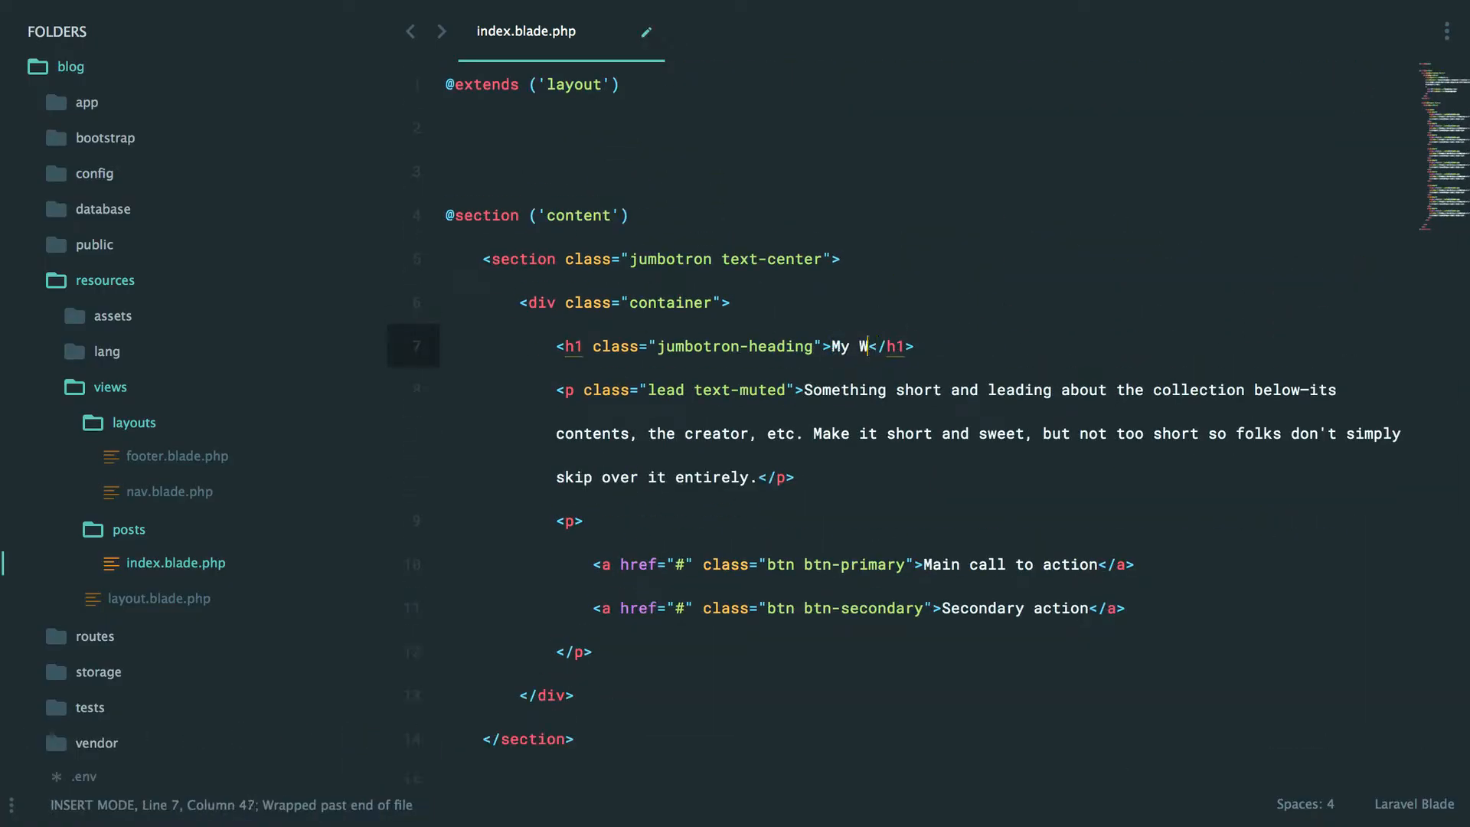
{"action": "key", "text": "BackSpace"}
{"action": "type", "text": "Bo"}
{"action": "key", "text": "Escape"}
{"action": "key", "text": "a"}
{"action": "key", "text": "BackSpace"}
{"action": "type", "text": "log"}
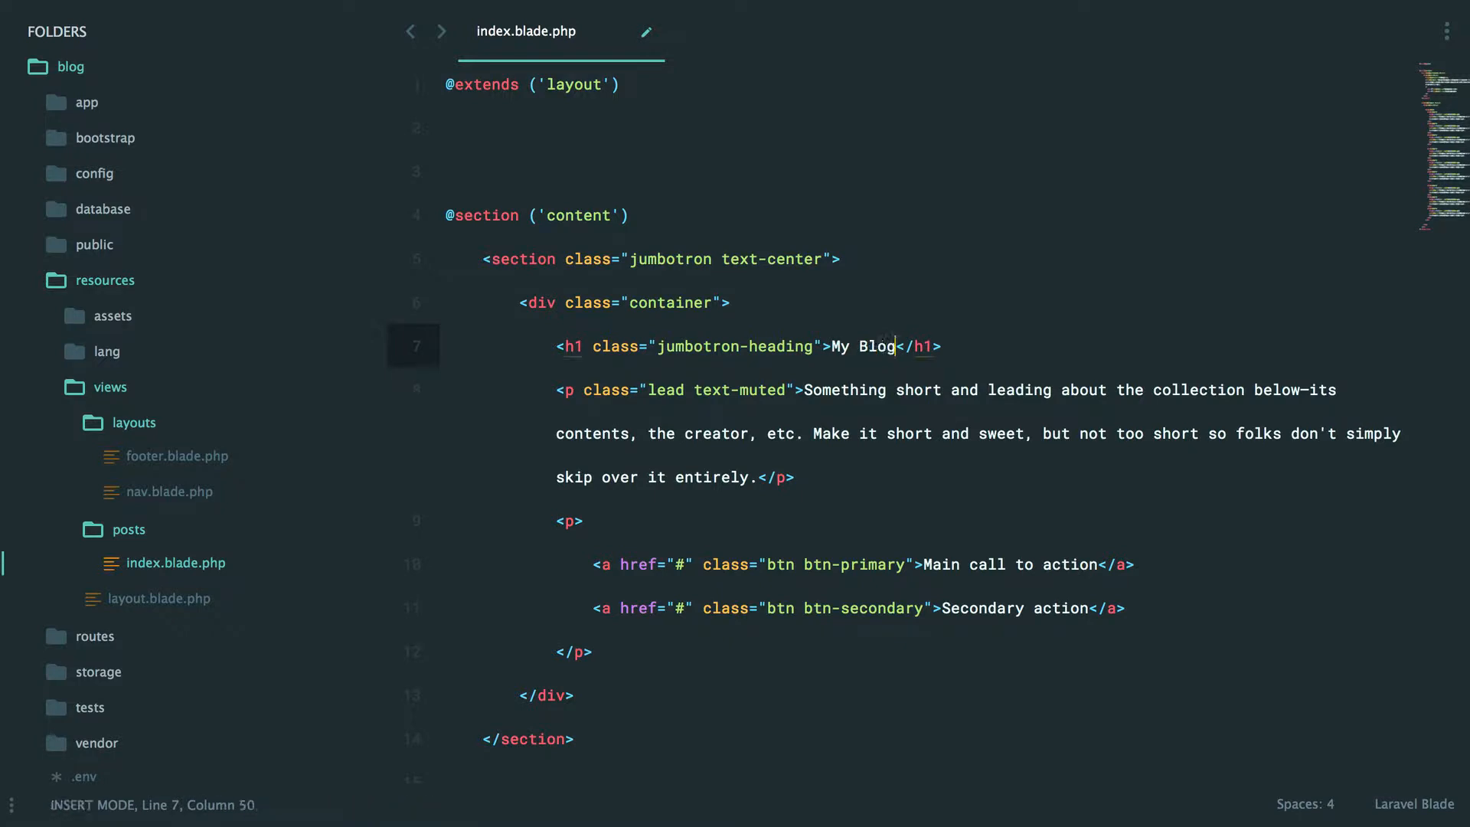
{"action": "key", "text": "End"}
{"action": "key", "text": "Return"}
{"action": "key", "text": "ctrl+s"}
Tidy the blank lines around the heading and lead paragraph, save and reload to see My Blog
{"action": "left_click", "coordinate": [863, 538]}
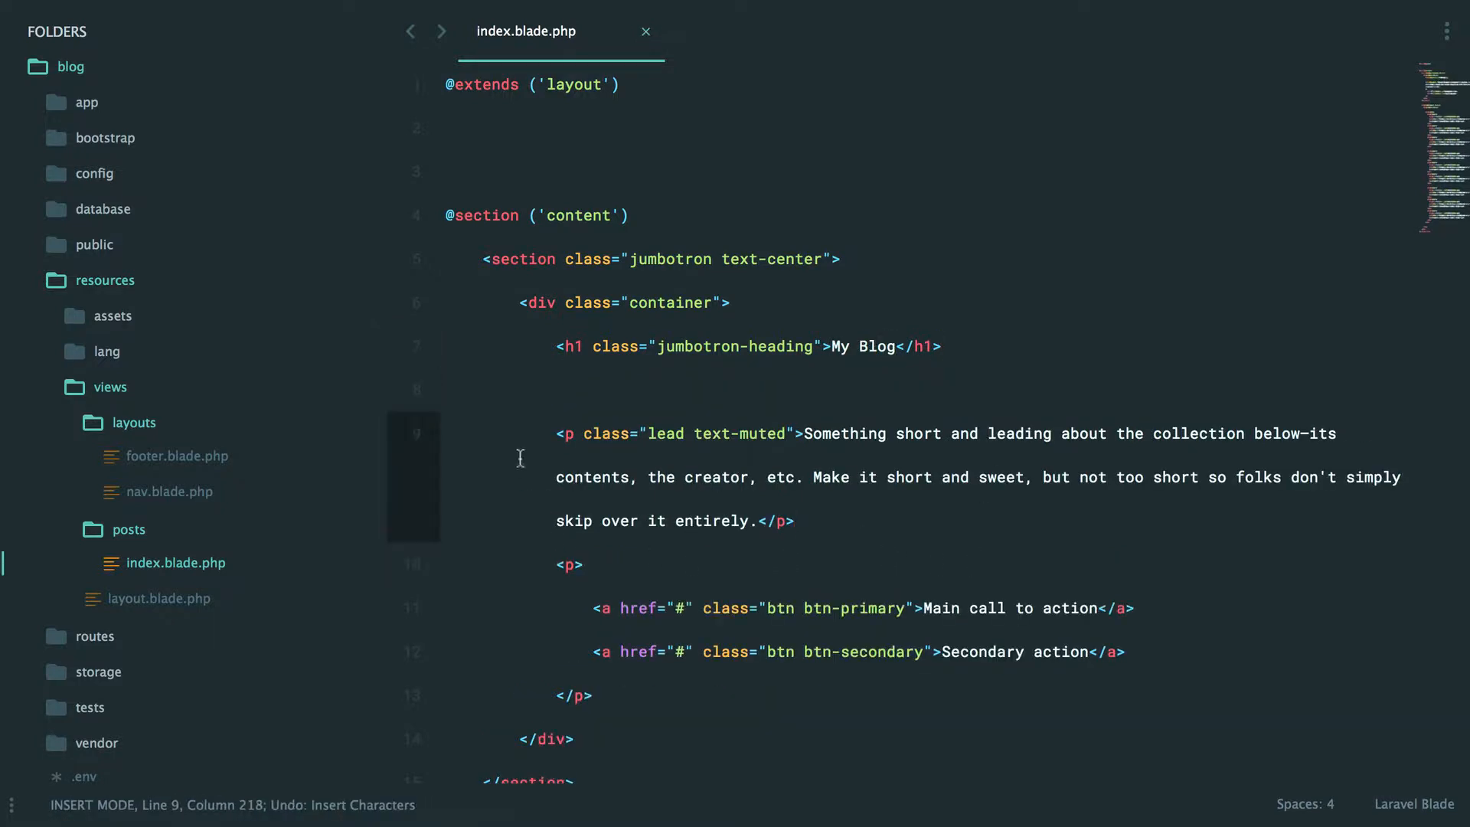
{"action": "key", "text": "Up"}
{"action": "key", "text": "Delete"}
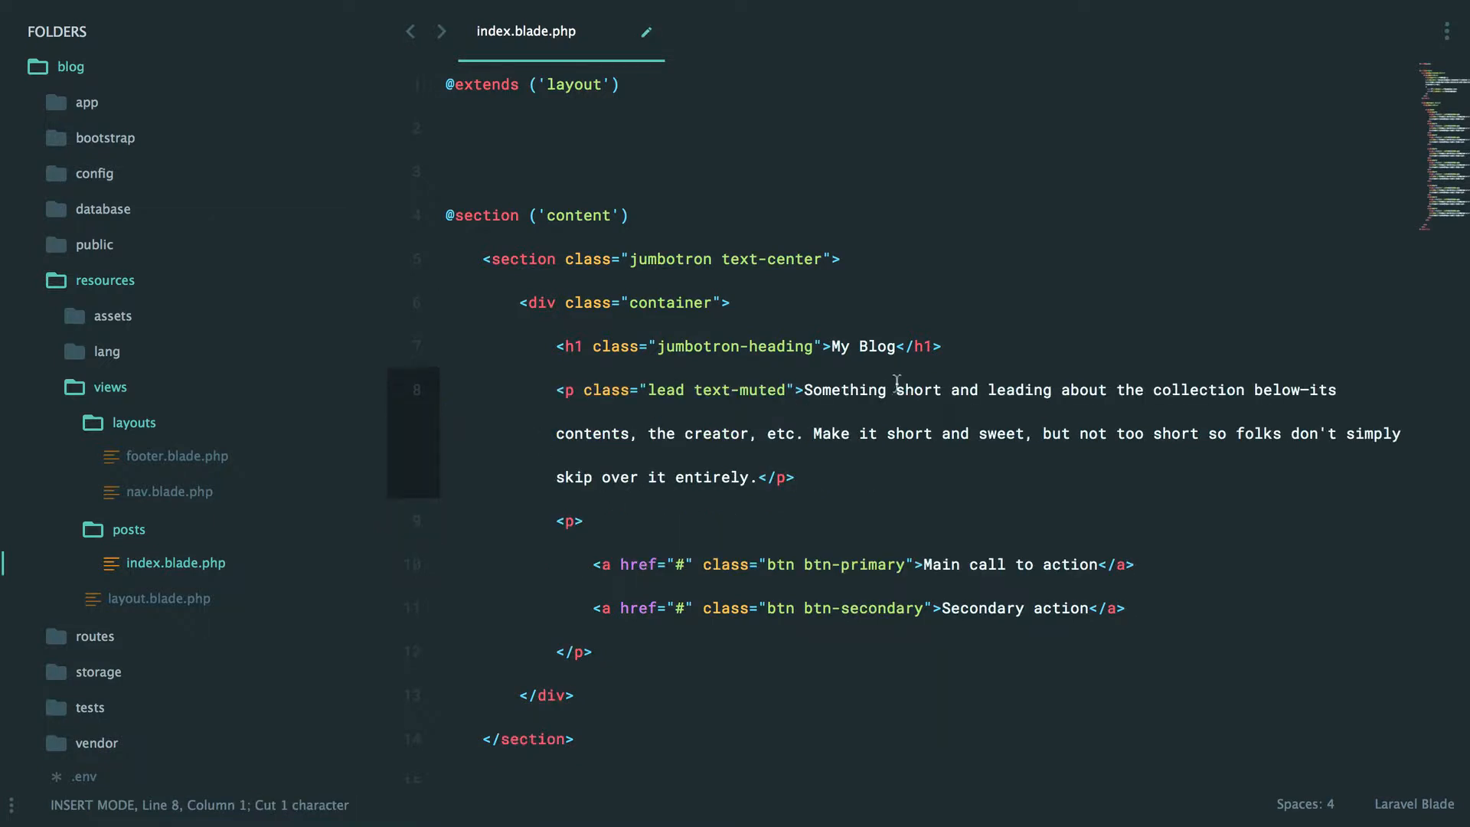
{"action": "left_click", "coordinate": [972, 354]}
{"action": "key", "text": "d"}
{"action": "key", "text": "d"}
{"action": "key", "text": "o"}
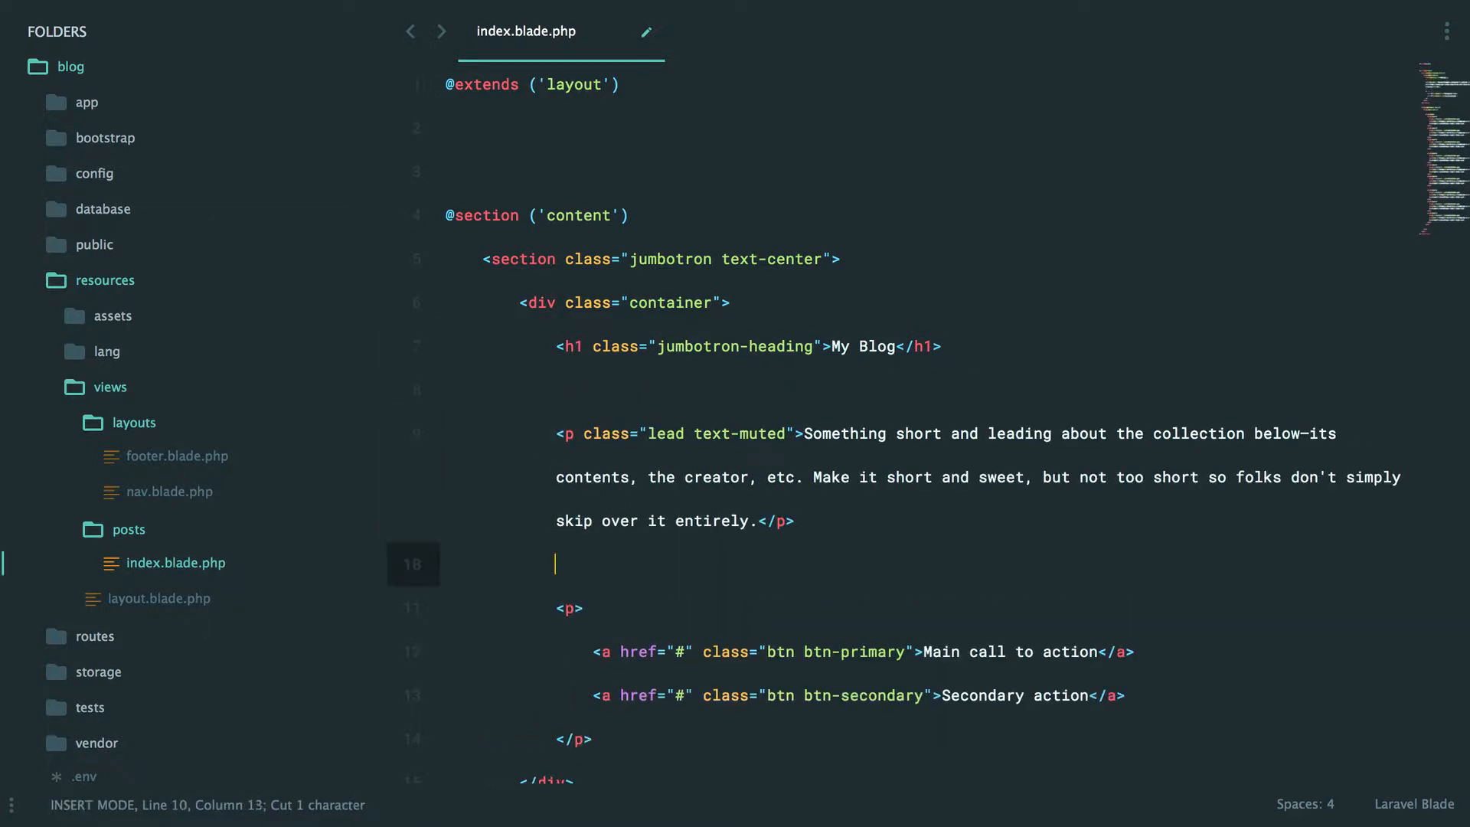
{"action": "key", "text": "super+s"}
{"action": "key", "text": "super+Tab"}
{"action": "key", "text": "super+r"}
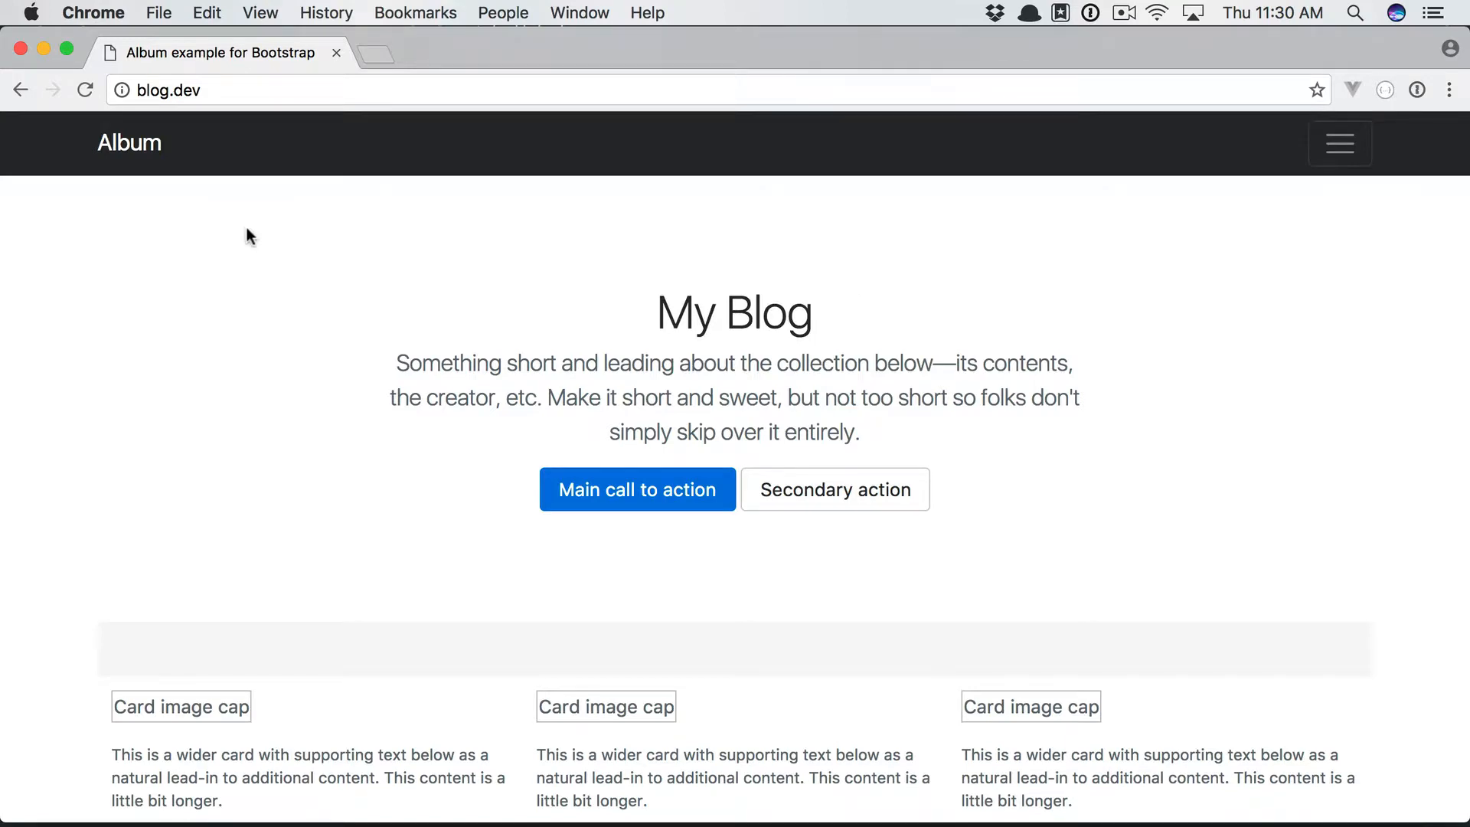
{"action": "scroll", "coordinate": [290, 619], "scroll_direction": "down", "scroll_amount": 5}
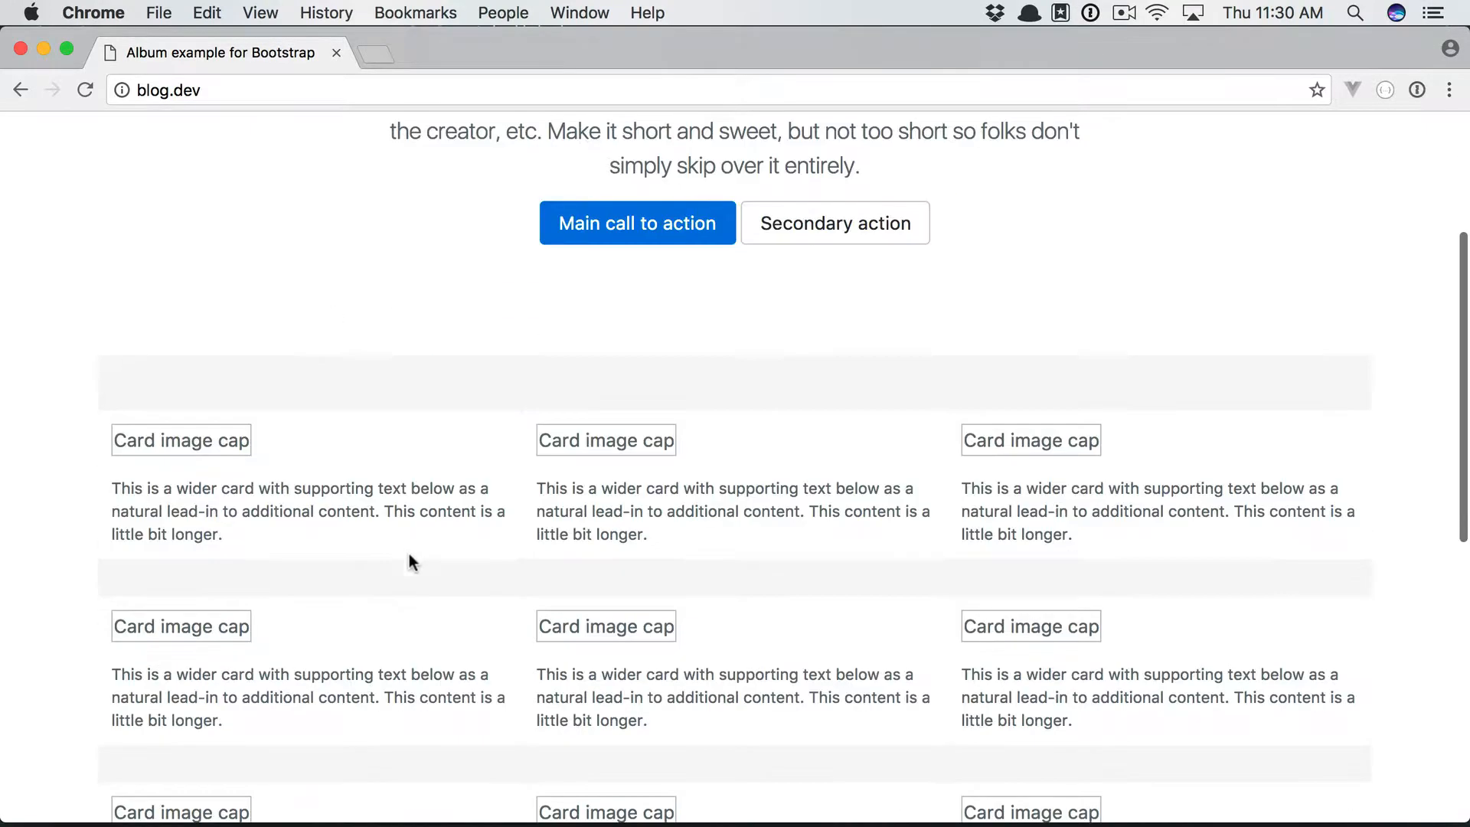
{"action": "scroll", "coordinate": [792, 483], "scroll_direction": "up", "scroll_amount": 3}
{"action": "scroll", "coordinate": [792, 512], "scroll_direction": "up", "scroll_amount": 2}
Create resources/views/posts/show.blade.php via the new-file prompt
{"action": "key", "text": "super+Tab"}
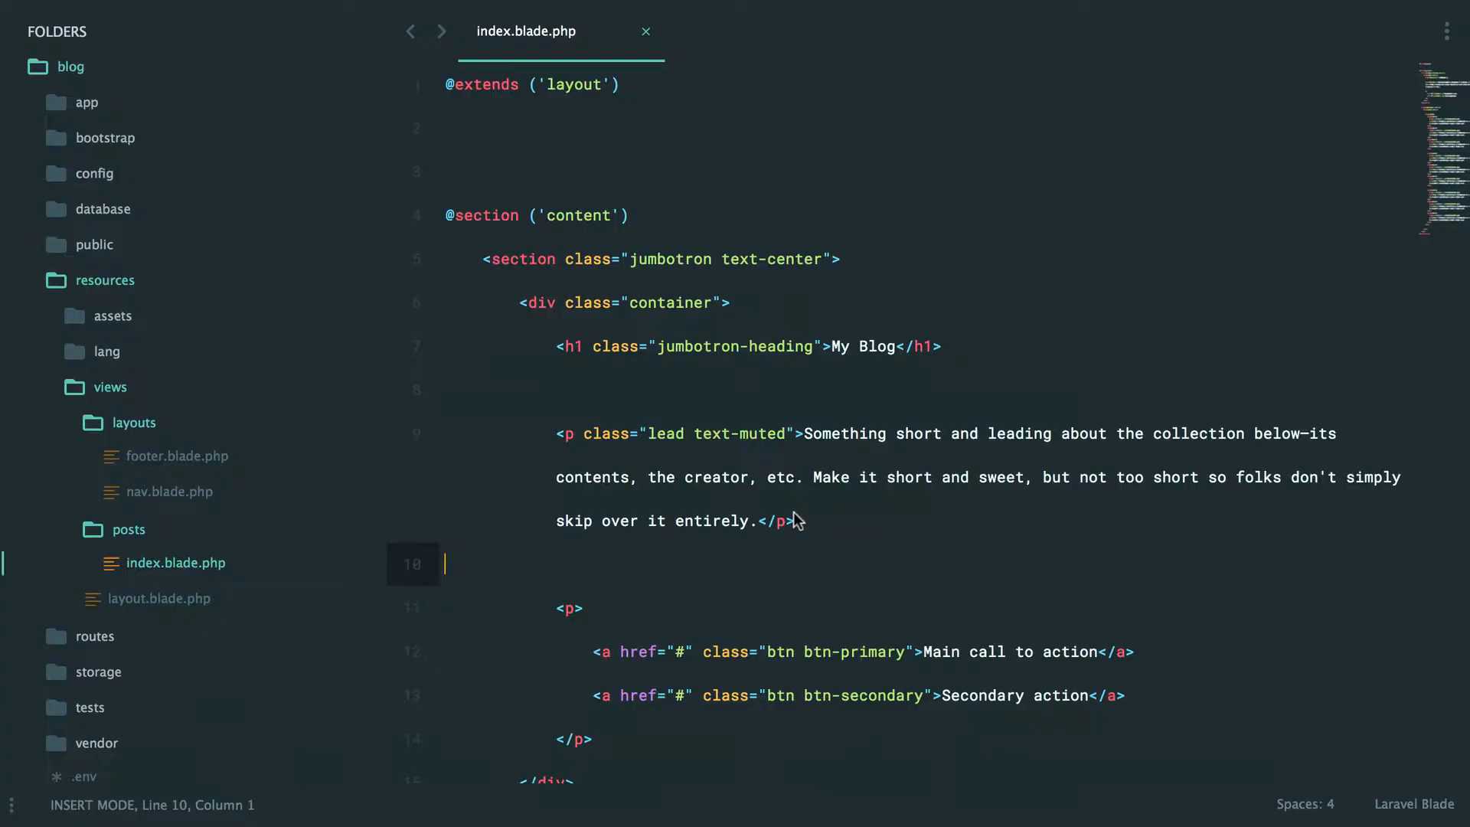
{"action": "left_click", "coordinate": [792, 463]}
{"action": "key", "text": "super+alt+n"}
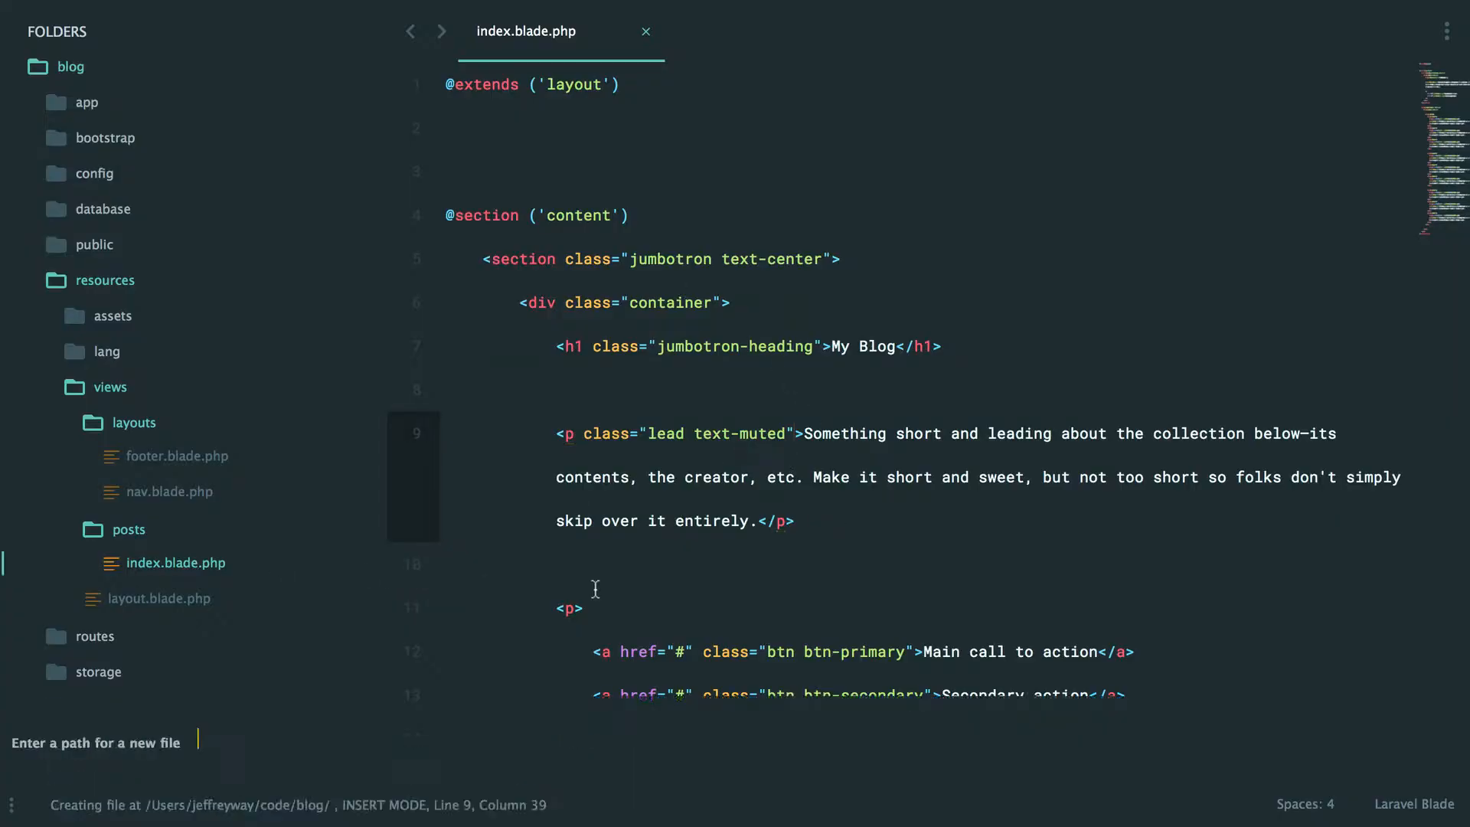
{"action": "type", "text": "resources/"}
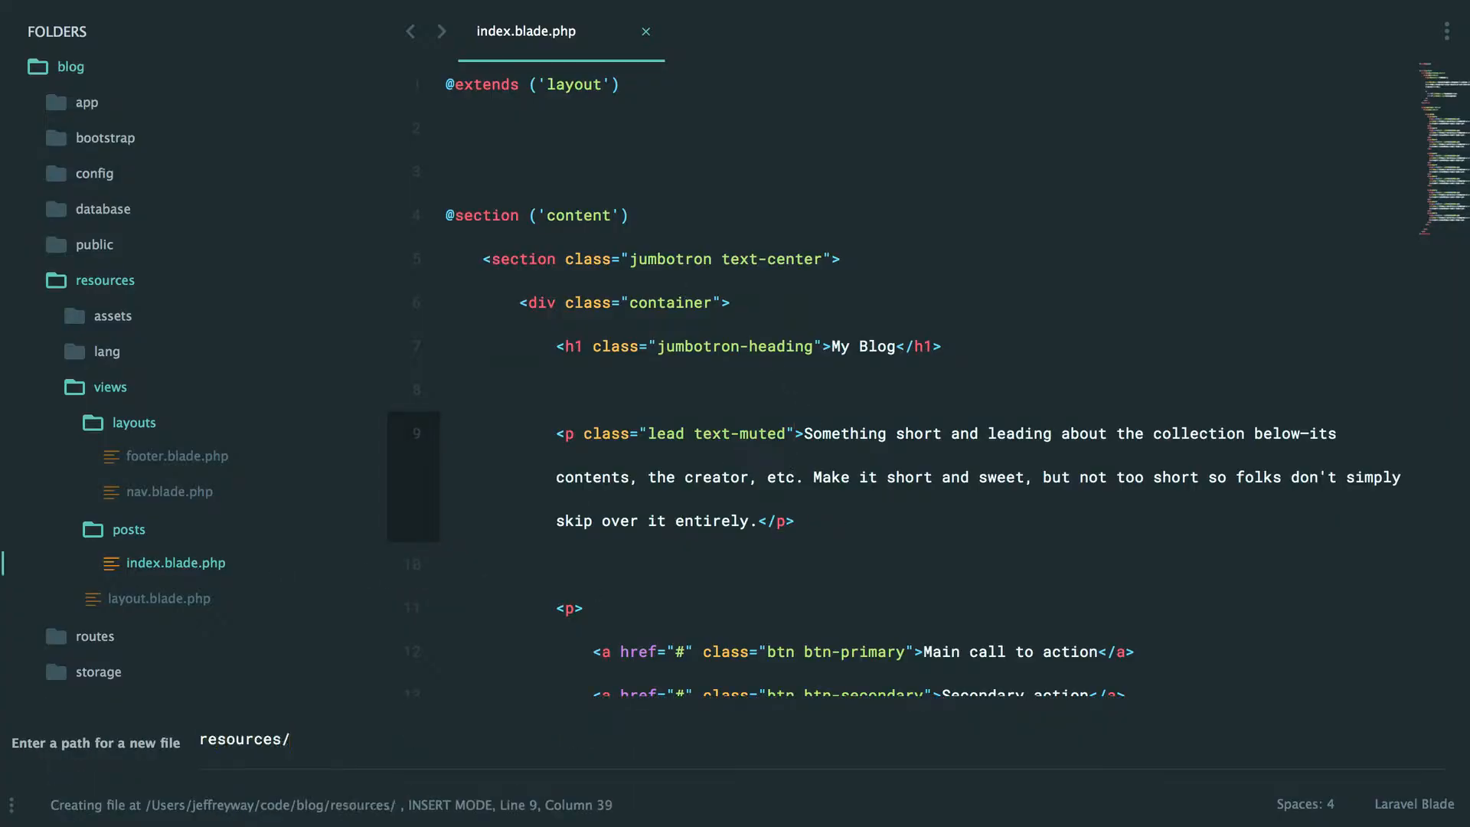
{"action": "type", "text": "views/posts/show.bla"}
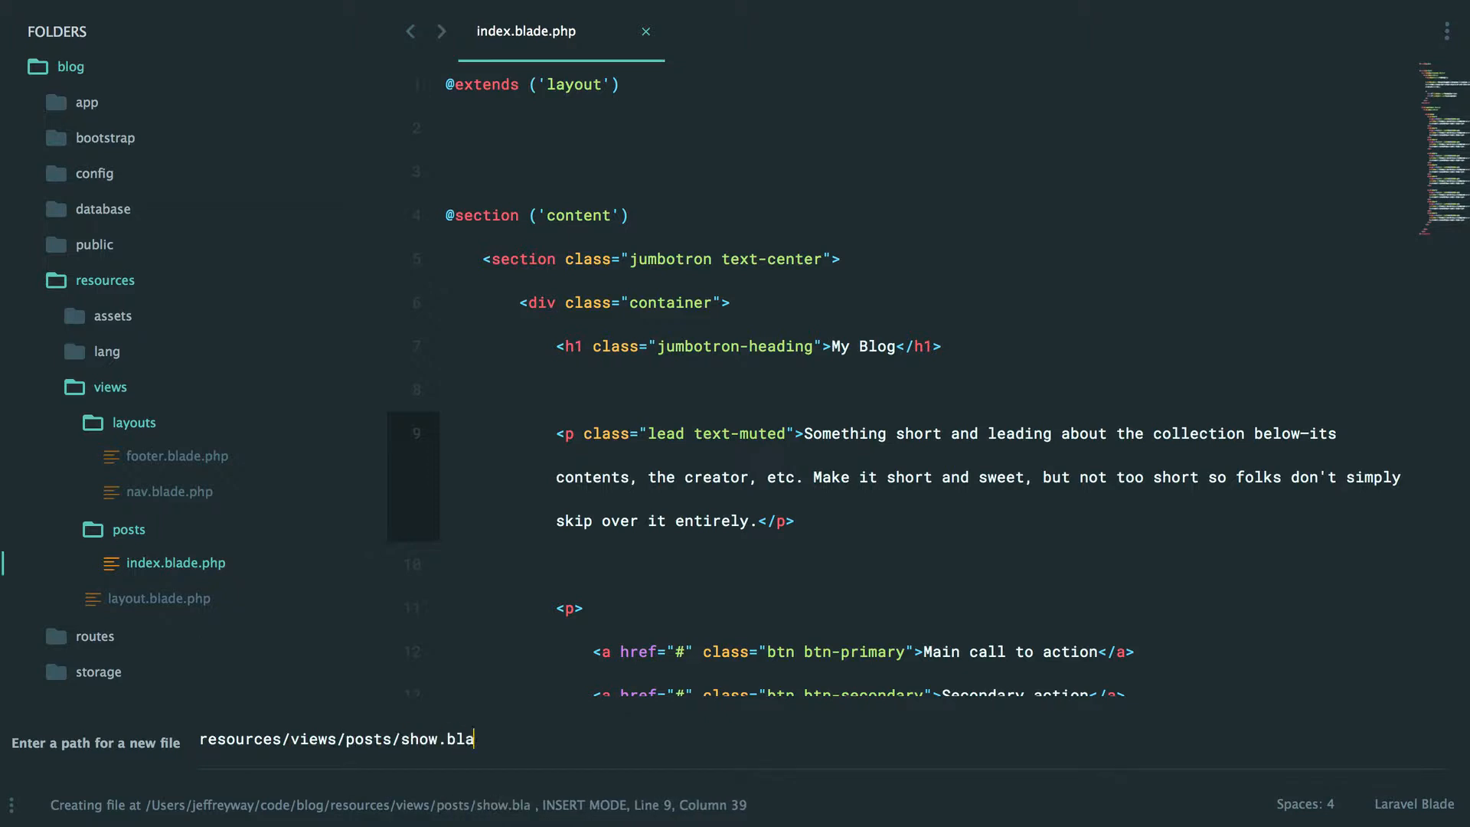
{"action": "type", "text": "de.php"}
{"action": "key", "text": "Return"}
{"action": "type", "text": "@exte"}
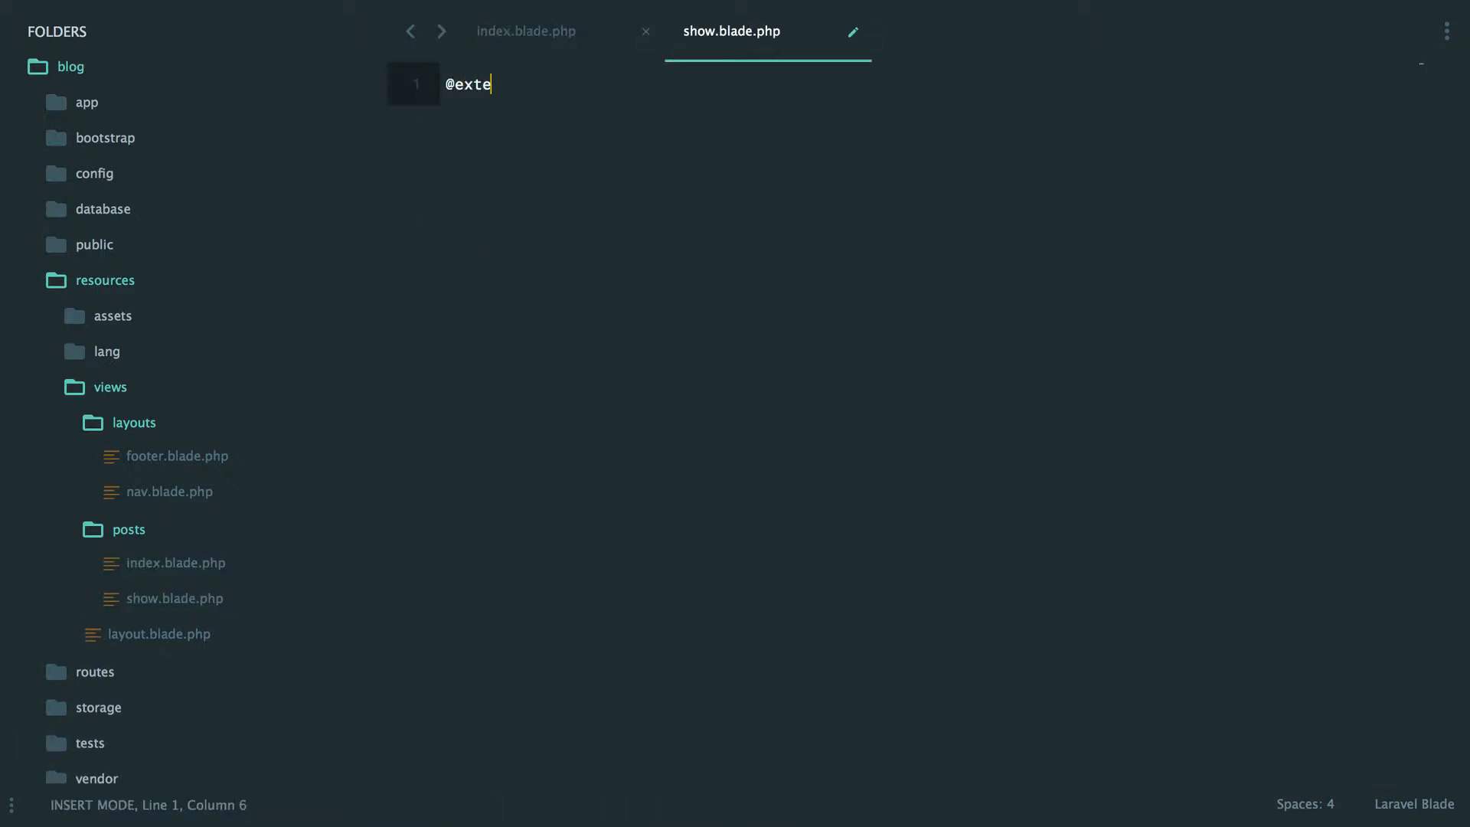
{"action": "type", "text": "nds ('layout')"}
{"action": "key", "text": "Return"}
{"action": "key", "text": "Return"}
{"action": "type", "text": "@"}
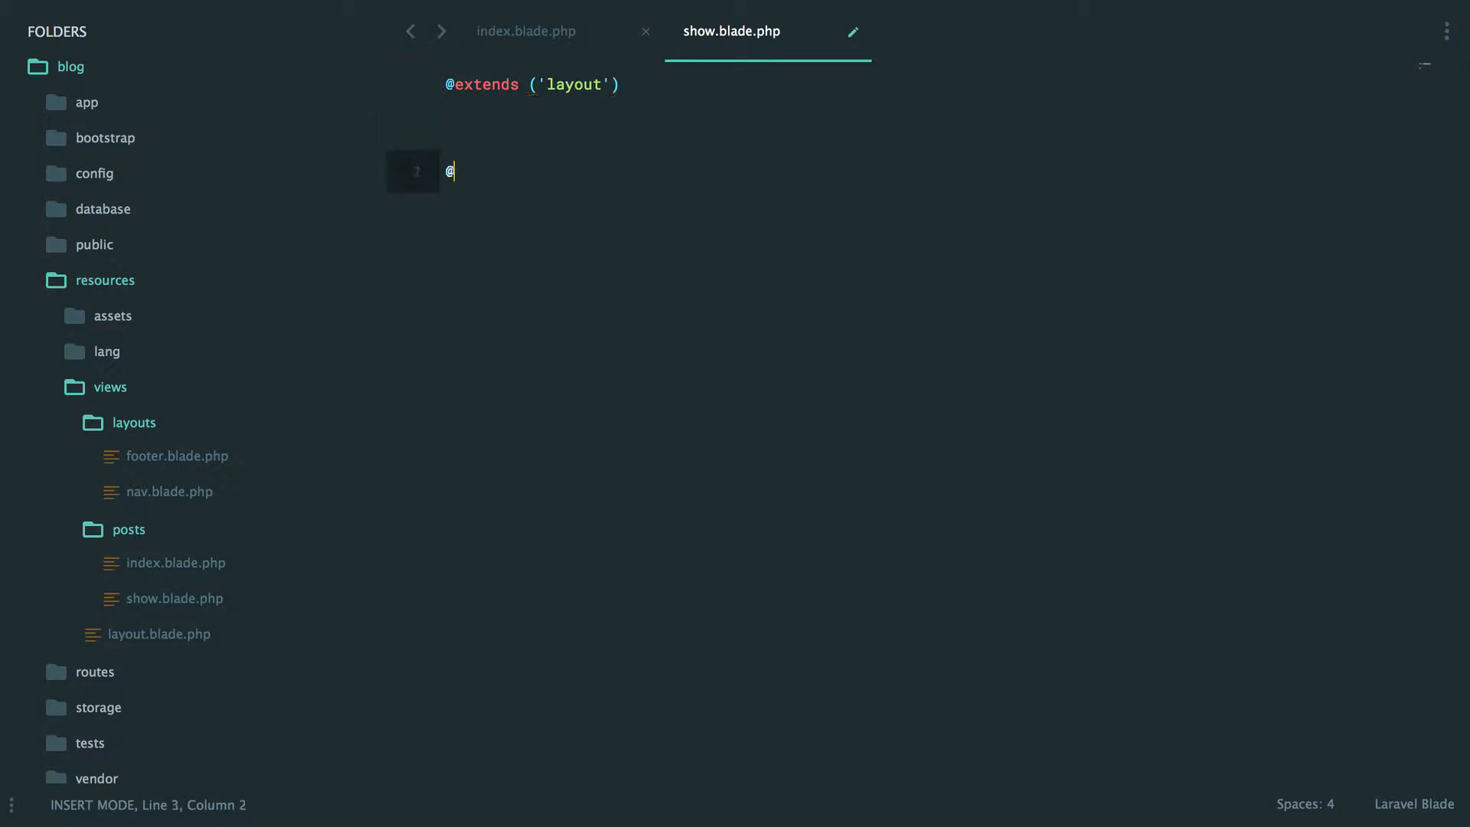
{"action": "type", "text": "section ('content"}
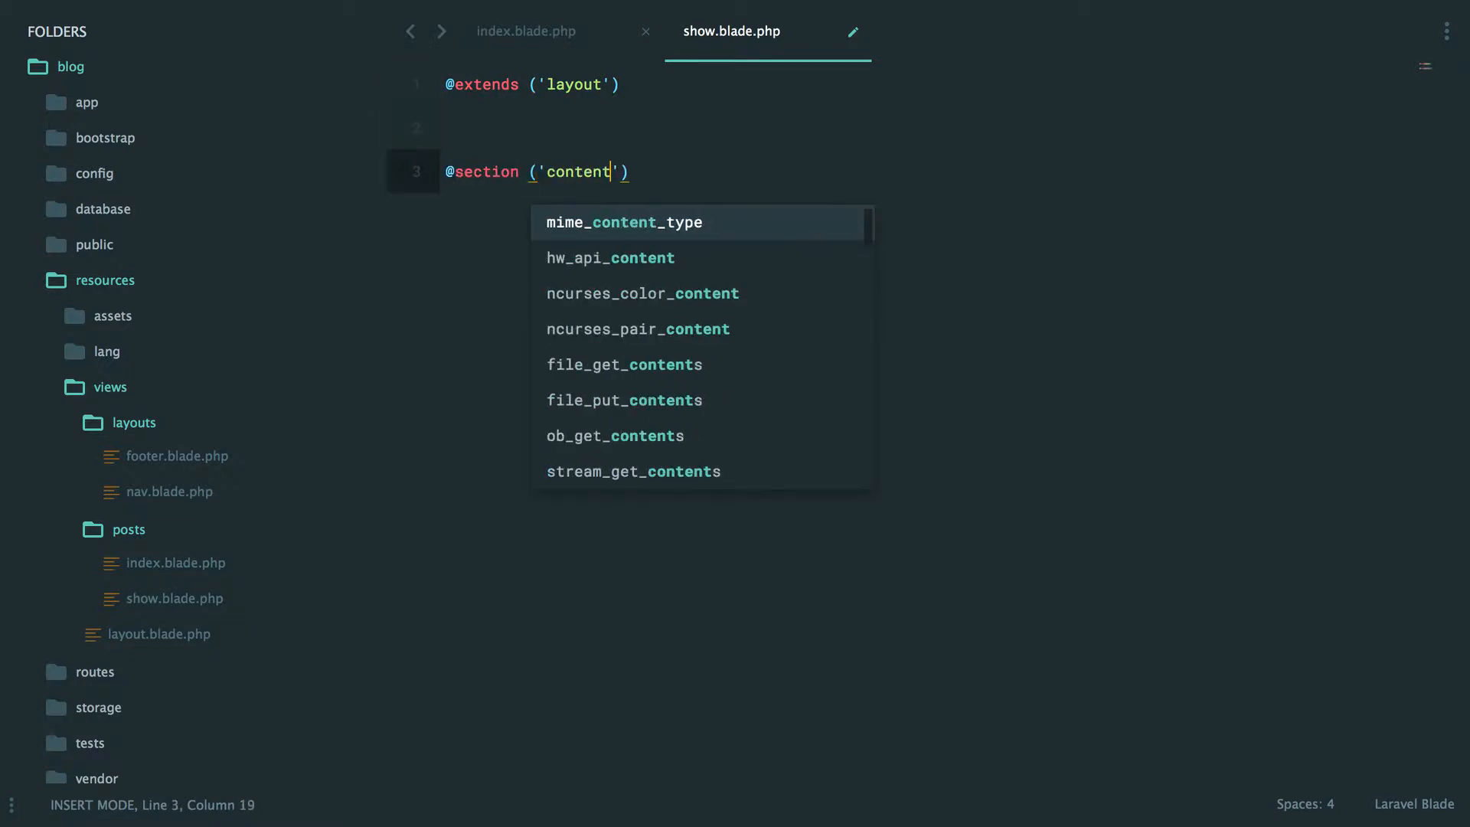
{"action": "key", "text": "Right"}
{"action": "key", "text": "Right"}
{"action": "key", "text": "Return"}
{"action": "key", "text": "Return"}
{"action": "type", "text": "@endse"}
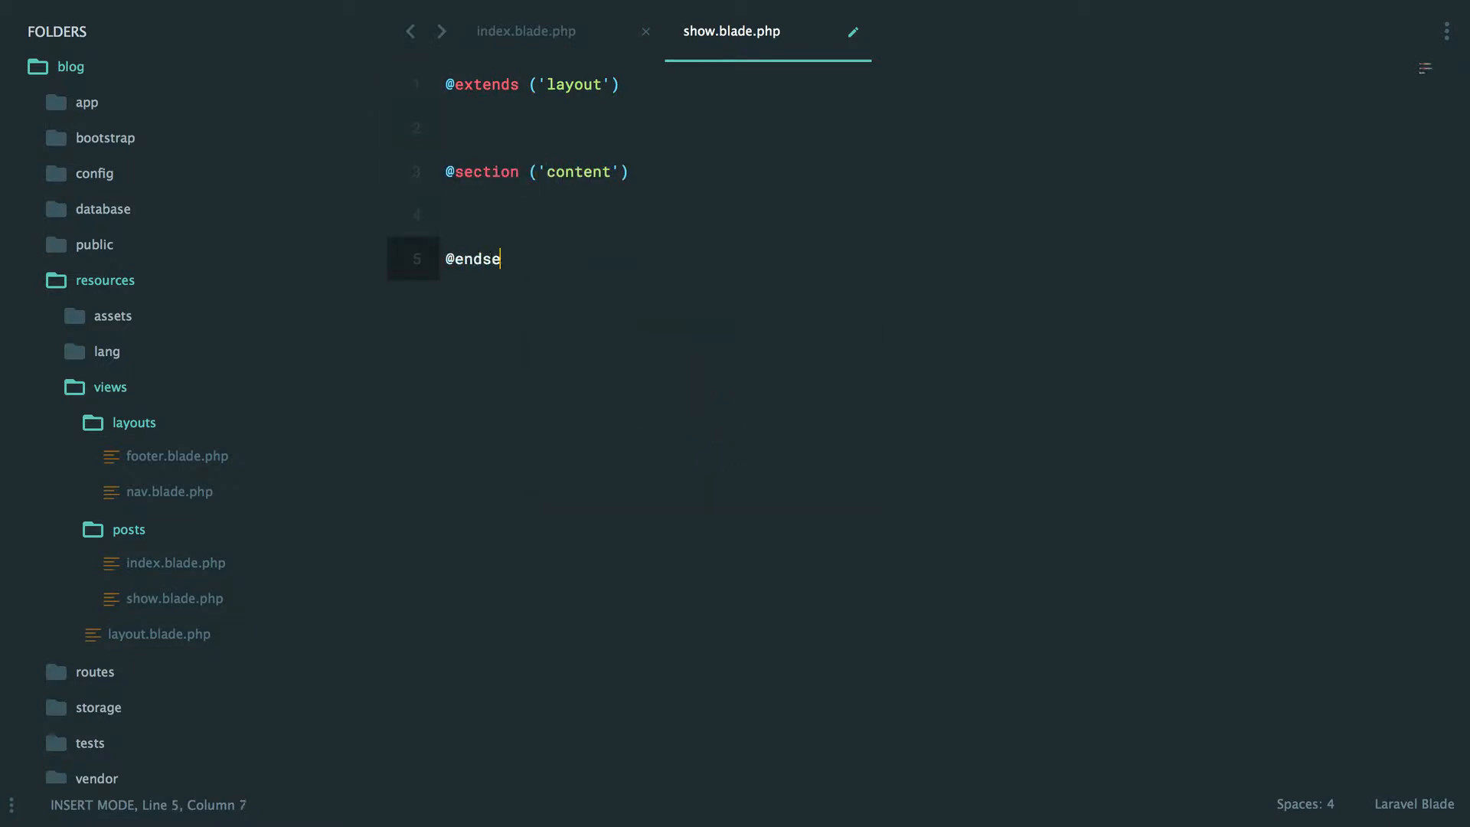
{"action": "type", "text": "ction"}
{"action": "key", "text": "Up"}
{"action": "key", "text": "Tab"}
{"action": "key", "text": "Tab"}
{"action": "type", "text": "A pla"}
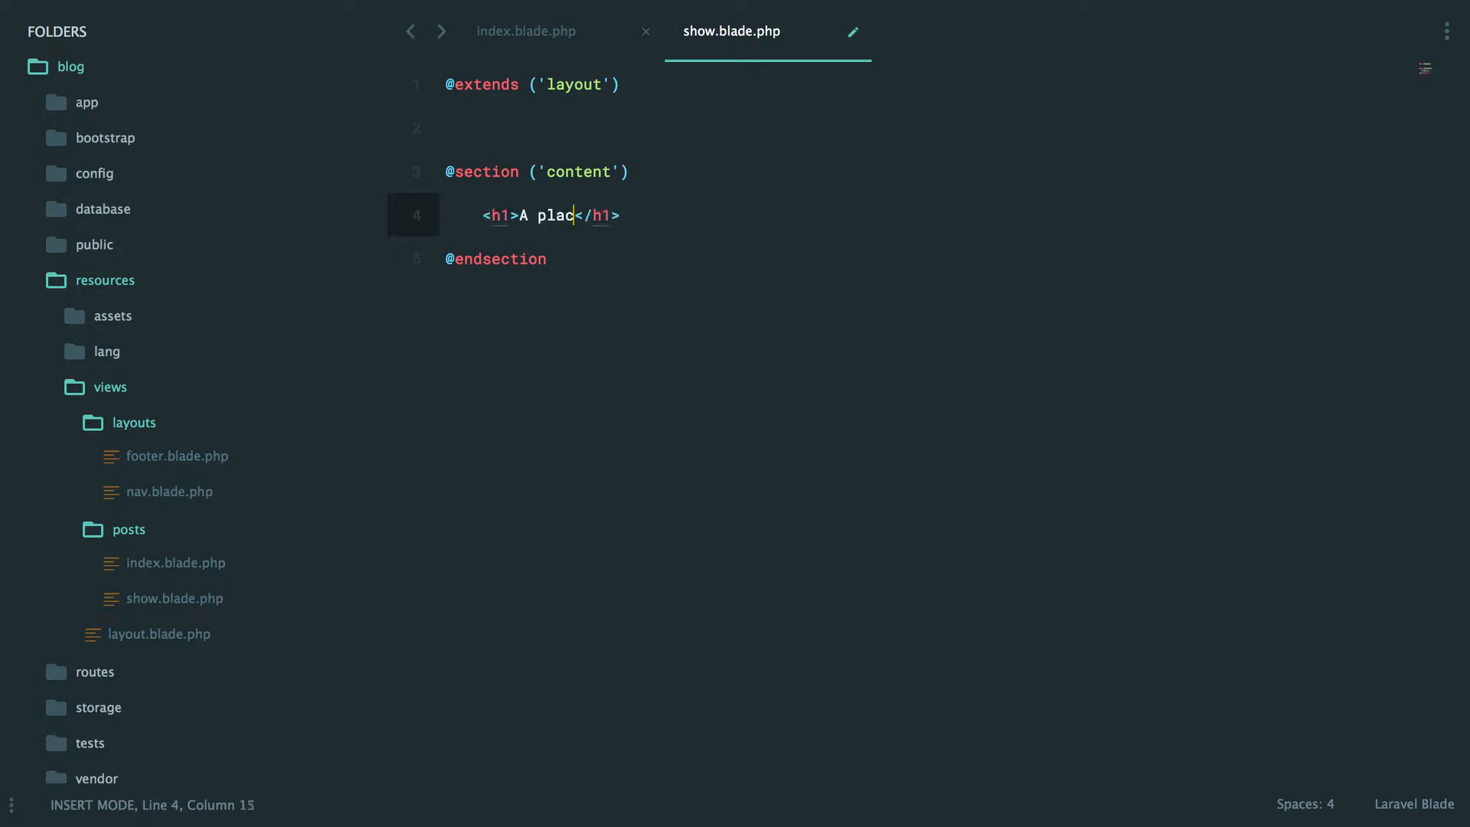
{"action": "type", "text": "ce to show the post."}
{"action": "key", "text": "ctrl+s"}
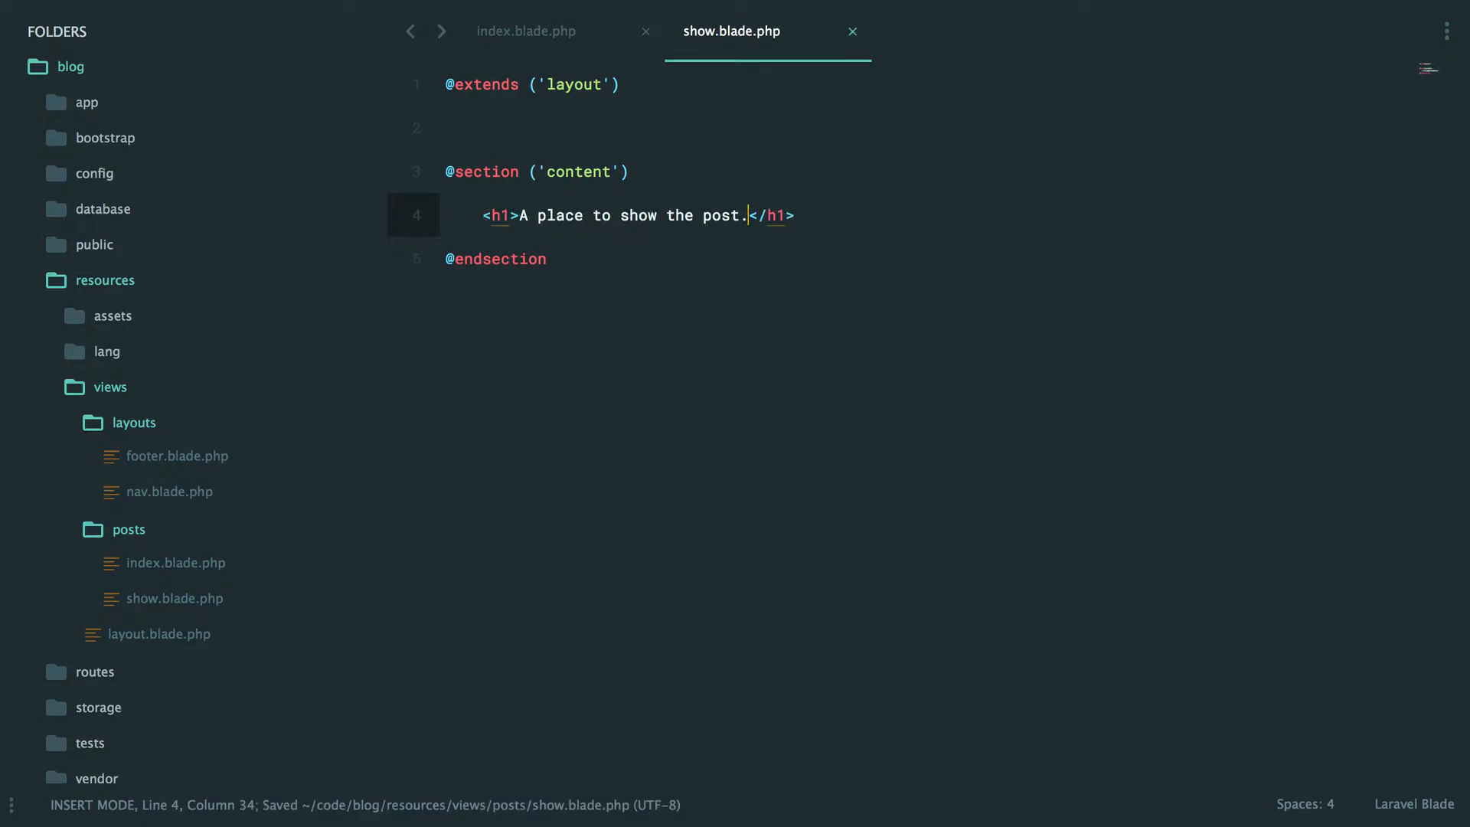
{"action": "key", "text": "ctrl+p"}
{"action": "type", "text": "rweb"}
Duplicate the home route in web.php into a /posts/{post} route and save the routes file
{"action": "key", "text": "Return"}
{"action": "key", "text": "Escape"}
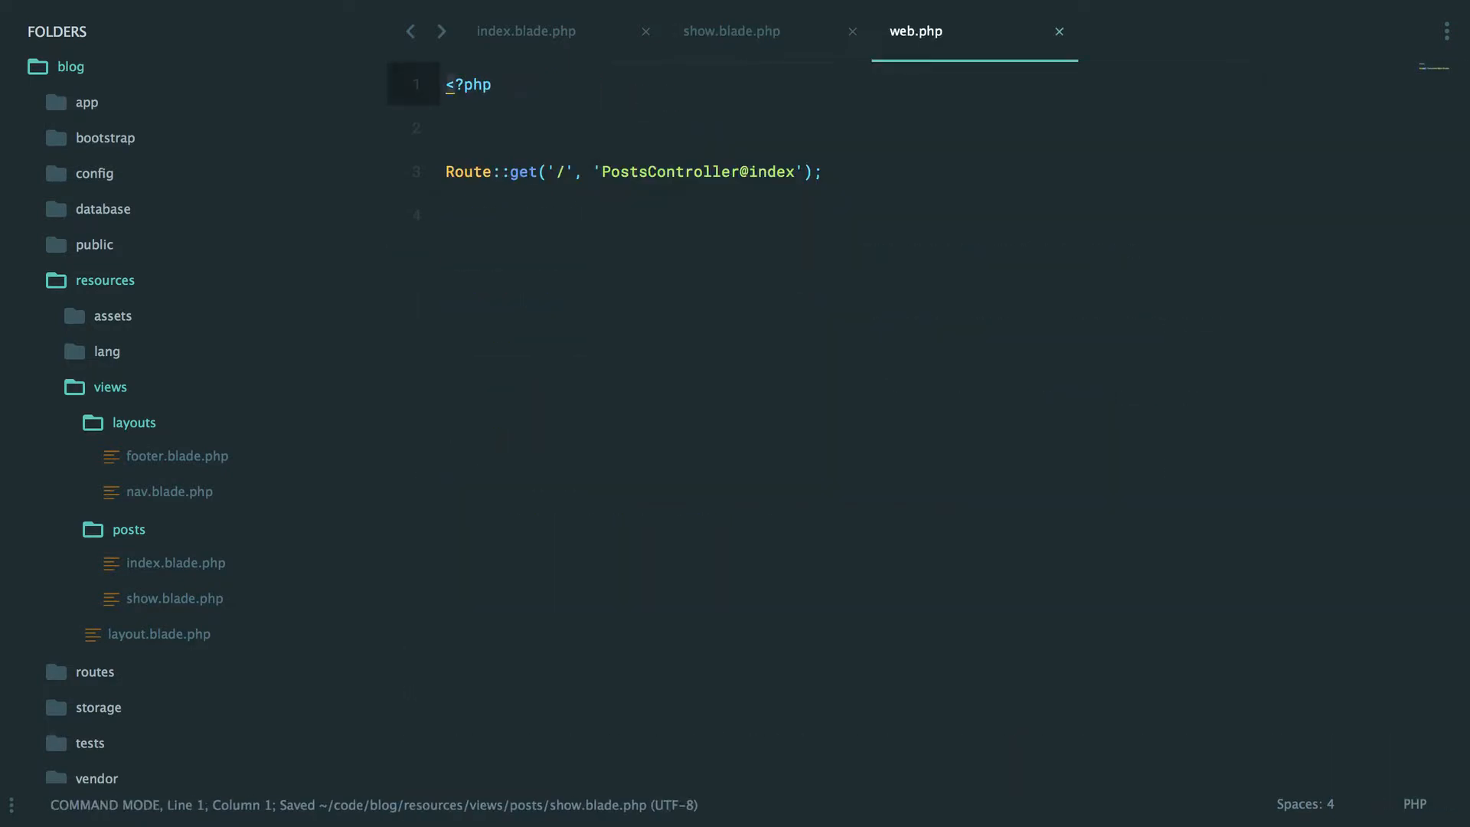
{"action": "key", "text": "j"}
{"action": "key", "text": "j"}
{"action": "key", "text": "y"}
{"action": "key", "text": "y"}
{"action": "key", "text": "p"}
{"action": "key", "text": "w"}
{"action": "key", "text": "w"}
{"action": "key", "text": "w"}
{"action": "type", "text": "wa"}
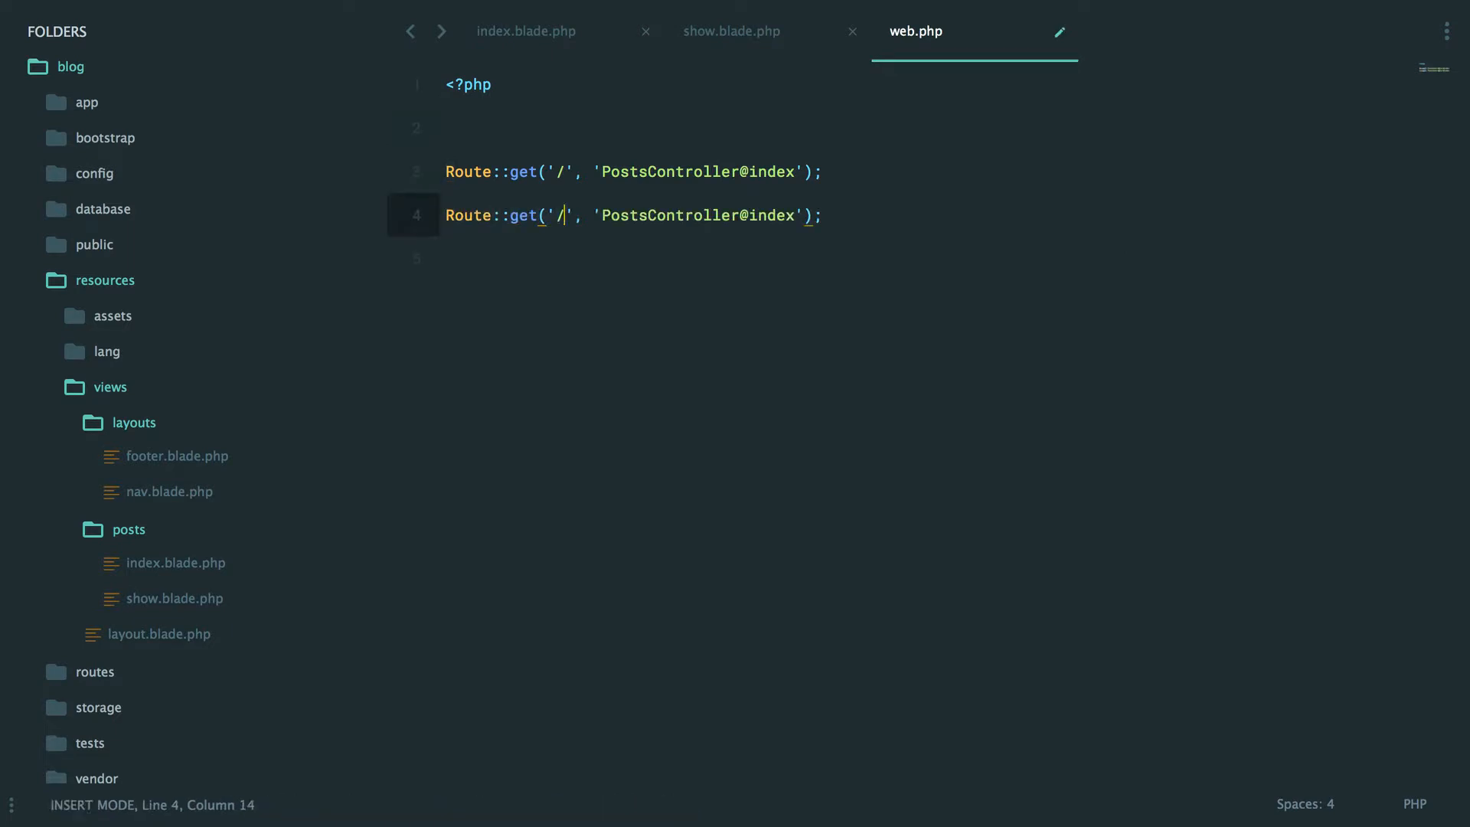
{"action": "type", "text": "posts/{p"}
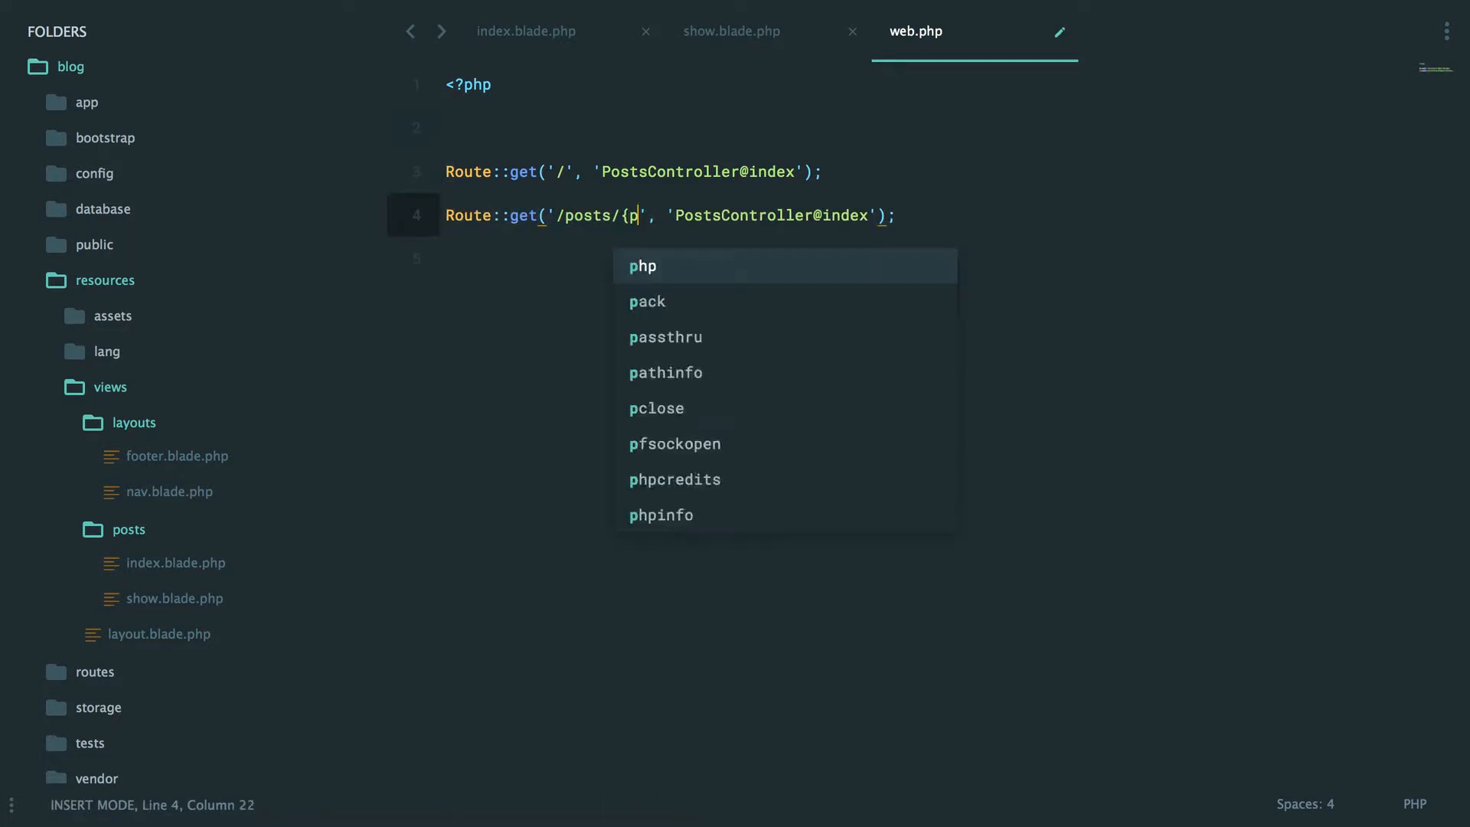
{"action": "type", "text": "ost}"}
{"action": "key", "text": "Escape"}
{"action": "key", "text": "l"}
{"action": "key", "text": "l"}
{"action": "key", "text": "l"}
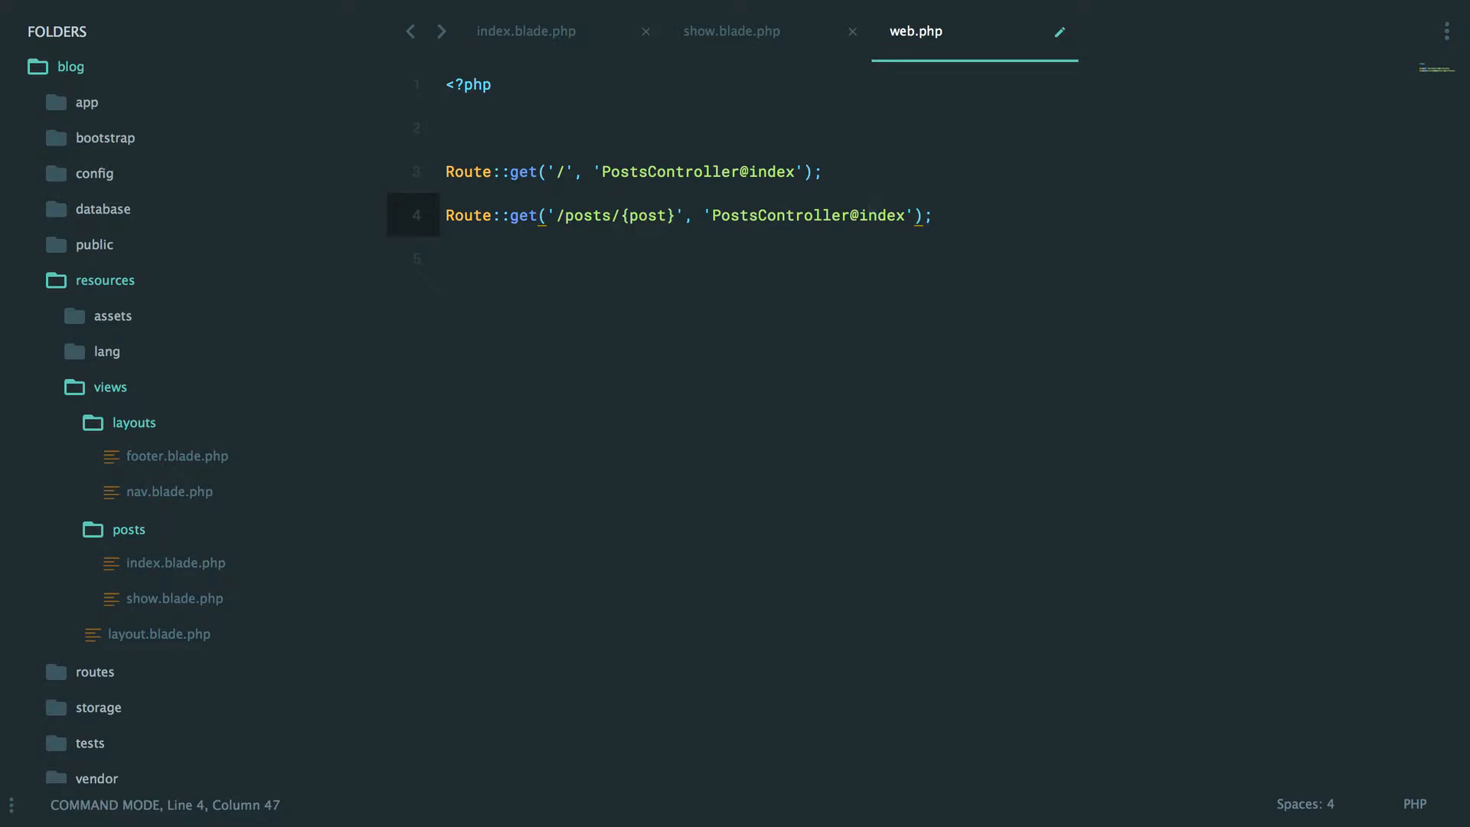
{"action": "type", "text": "ciwshow"}
{"action": "key", "text": "ctrl+s"}
In PostsController, paste a copy of the index method below the original
{"action": "key", "text": "ctrl+p"}
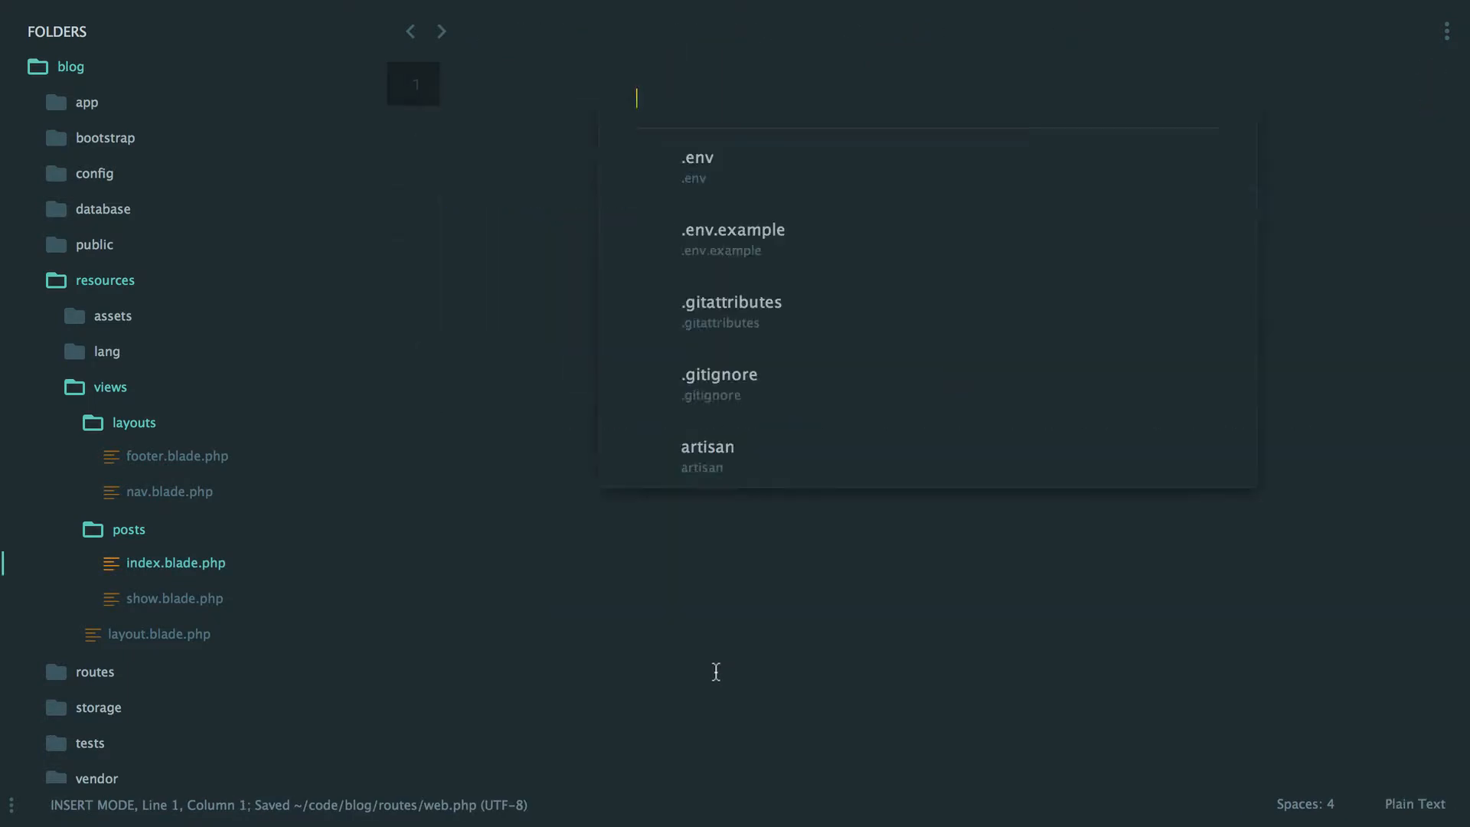
{"action": "type", "text": "PostsCon"}
{"action": "key", "text": "Return"}
{"action": "scroll", "coordinate": [633, 460], "scroll_direction": "down", "scroll_amount": 3}
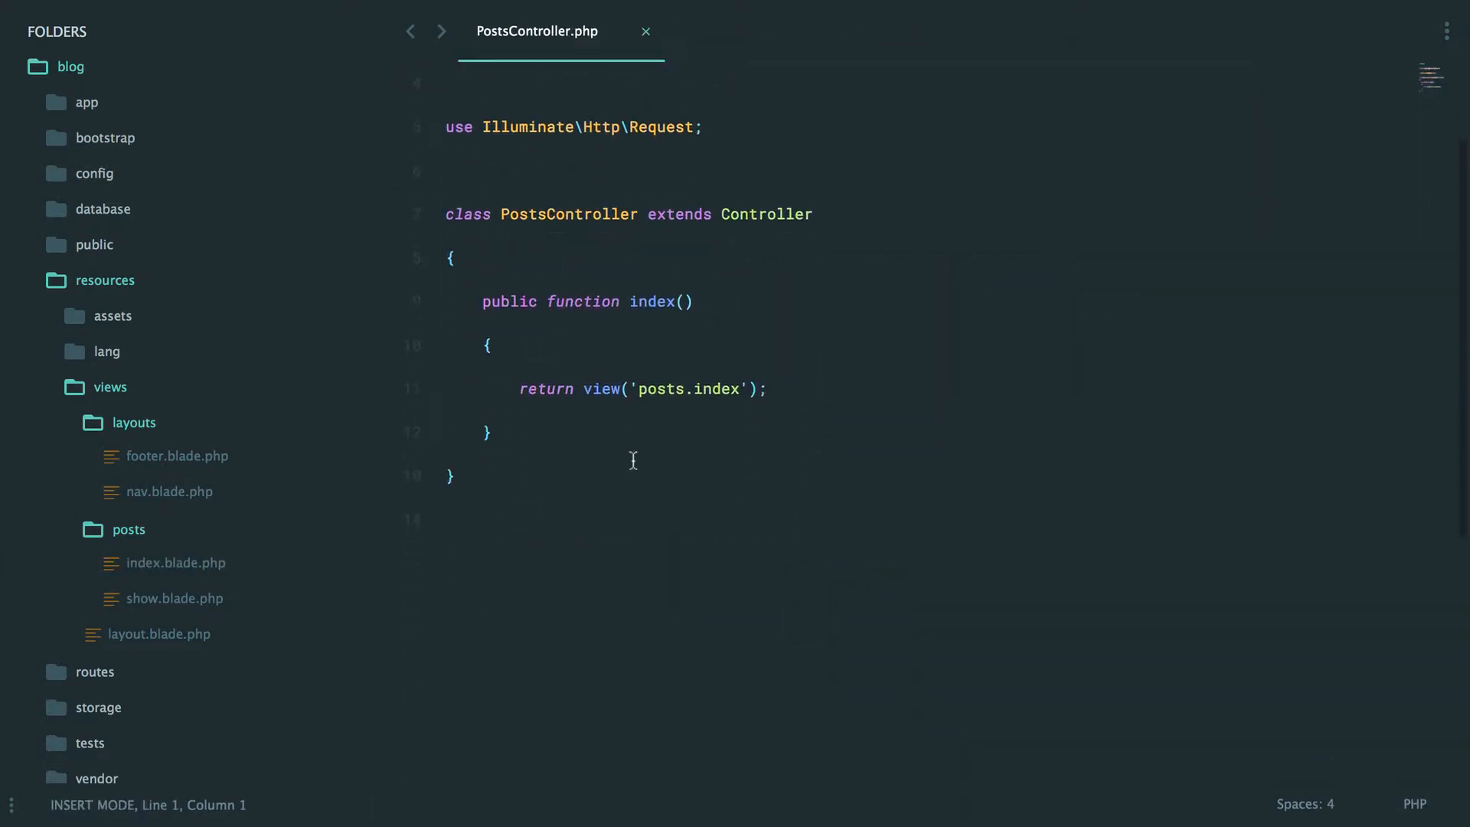
{"action": "mouse_move", "coordinate": [633, 460]}
{"action": "left_mouse_down"}
{"action": "mouse_move", "coordinate": [410, 386]}
{"action": "mouse_move", "coordinate": [416, 302]}
{"action": "left_mouse_up"}
{"action": "key", "text": "ctrl+c"}
{"action": "key", "text": "Right"}
{"action": "key", "text": "Return"}
{"action": "key", "text": "Return"}
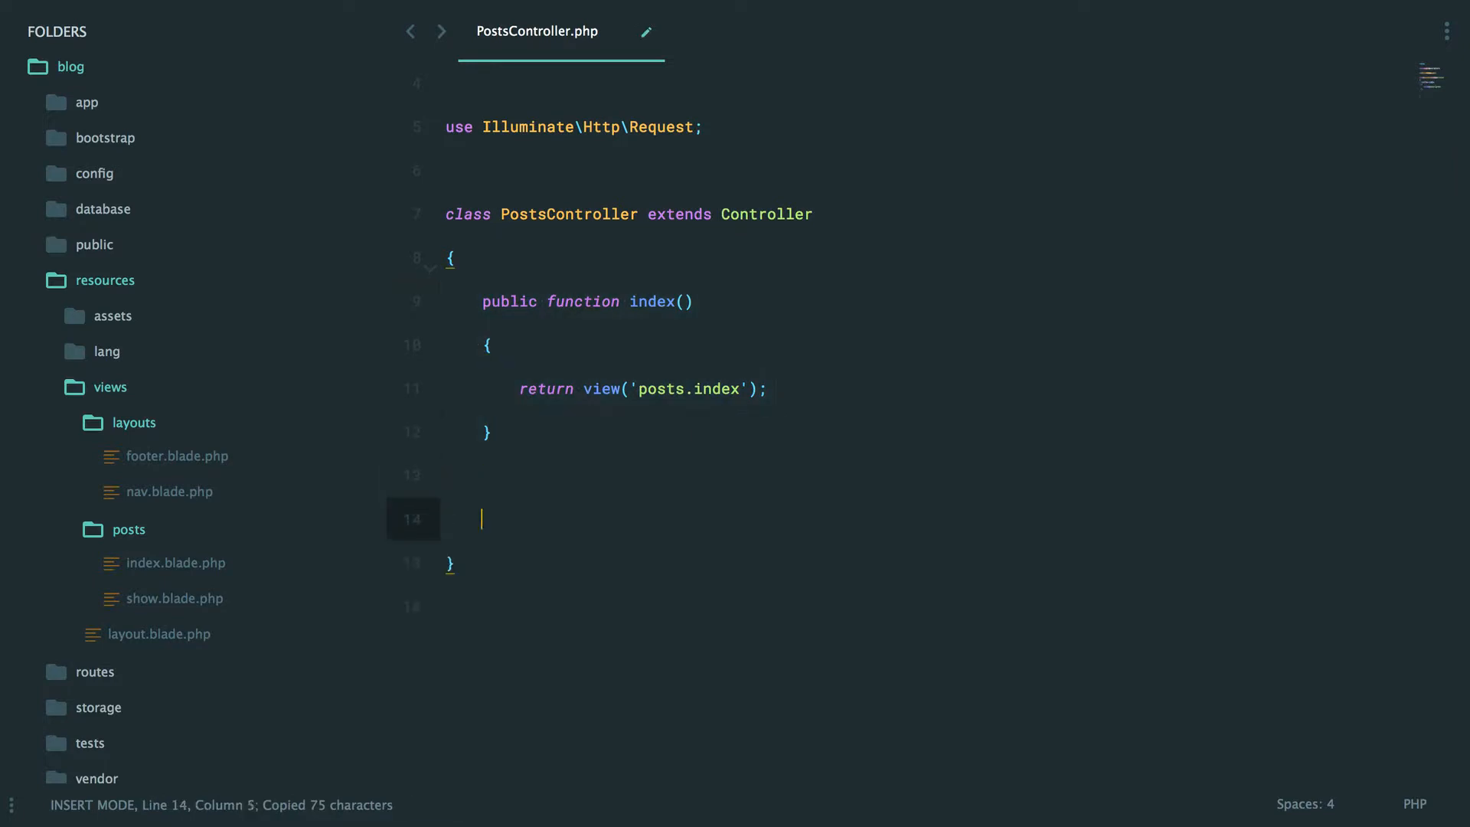
{"action": "key", "text": "ctrl+v"}
Rename the copy to show returning view('posts.show') and save the controller
{"action": "double_click", "coordinate": [649, 519]}
{"action": "type", "text": "show"}
{"action": "key", "text": "Escape"}
{"action": "key", "text": "Escape"}
{"action": "key", "text": "j"}
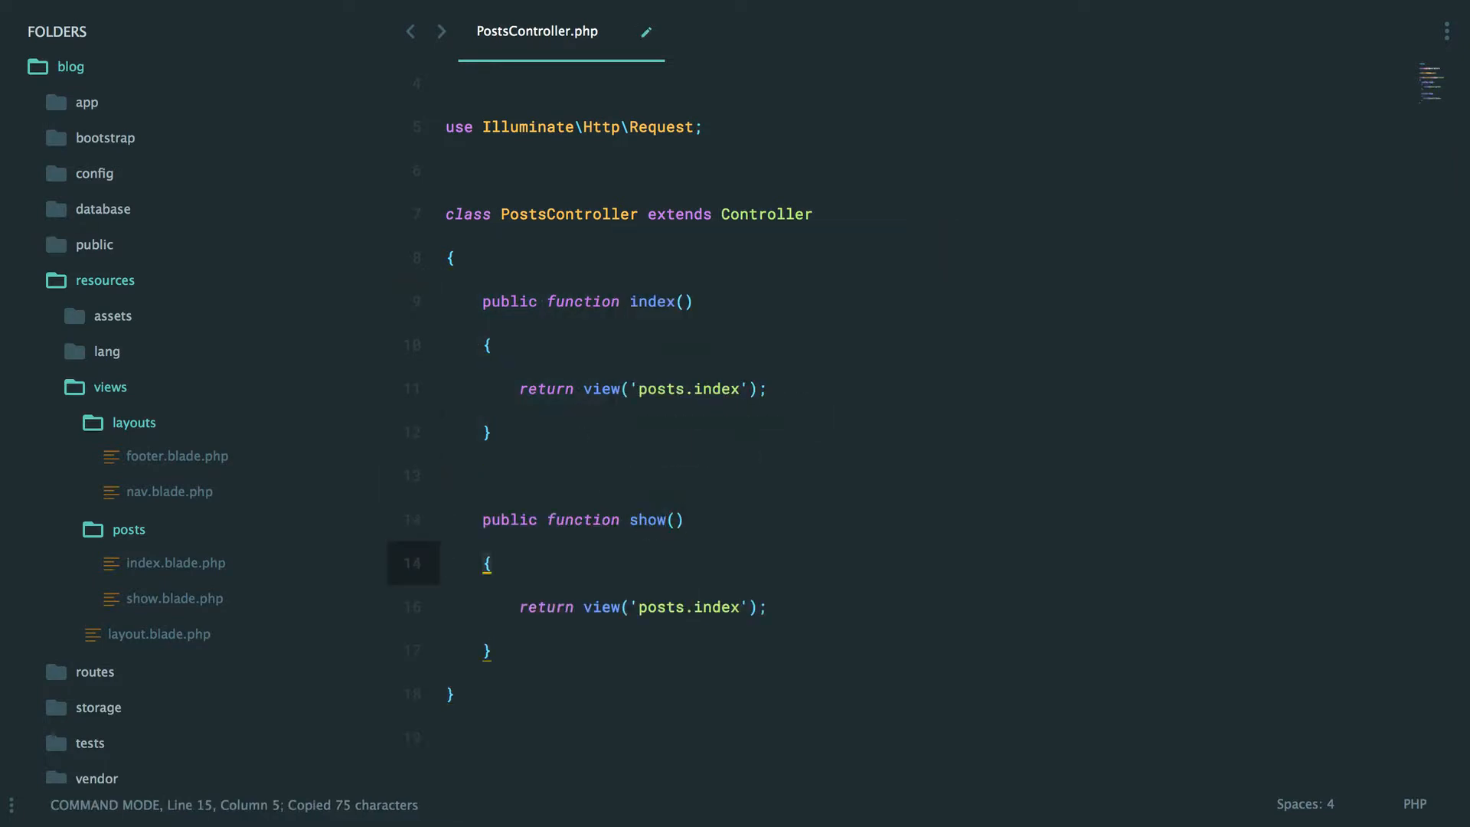
{"action": "key", "text": "j"}
{"action": "key", "text": "f"}
{"action": "key", "text": "period"}
{"action": "type", "text": "lcwshow"}
{"action": "key", "text": "ctrl+s"}
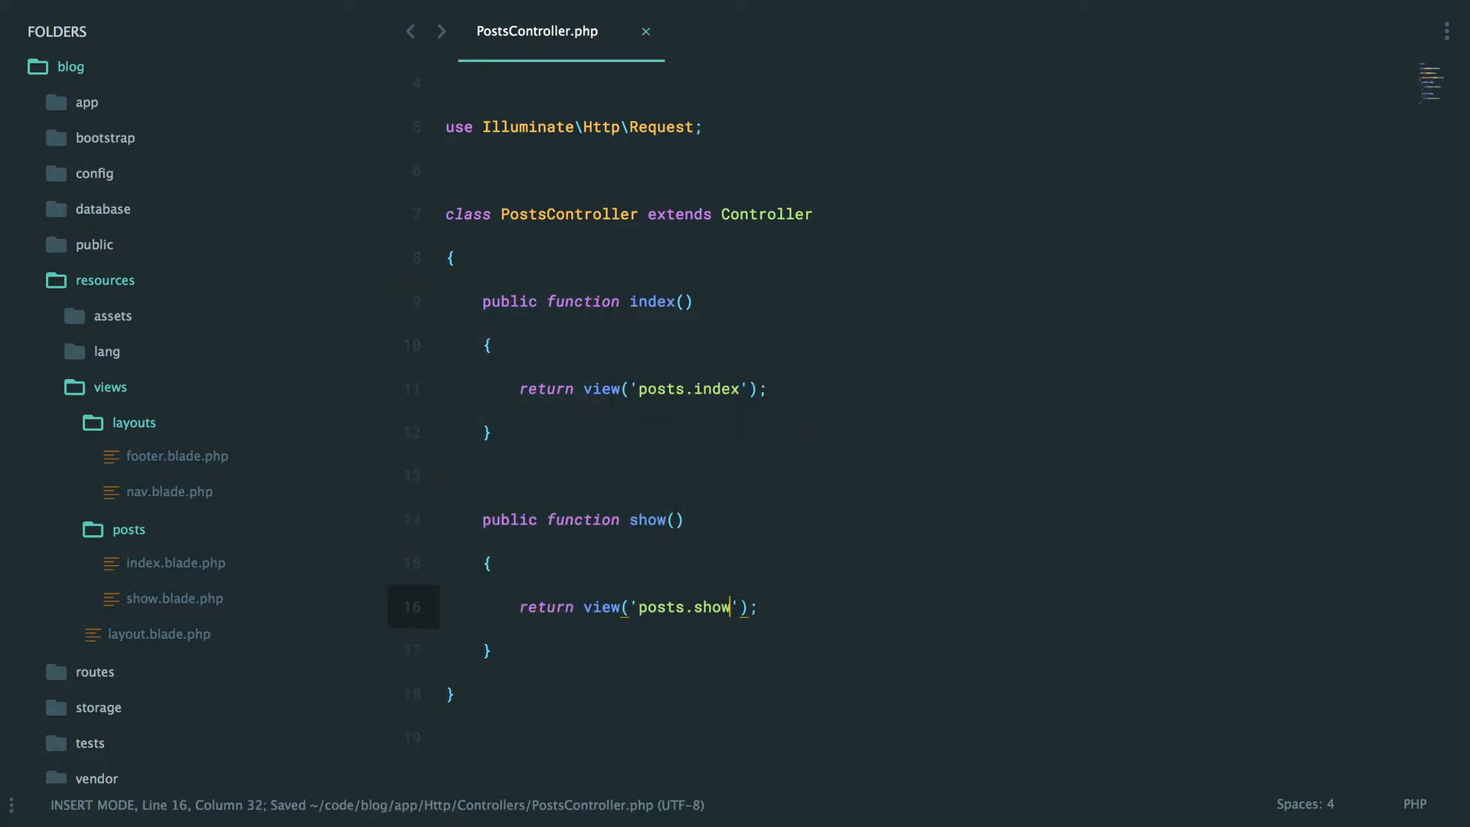
{"action": "scroll", "coordinate": [650, 528], "scroll_direction": "up", "scroll_amount": 1}
Reload blog.dev in Chrome, then visit blog.dev/posts/1 to see the show page
{"action": "key", "text": "super+Tab"}
{"action": "key", "text": "super+l"}
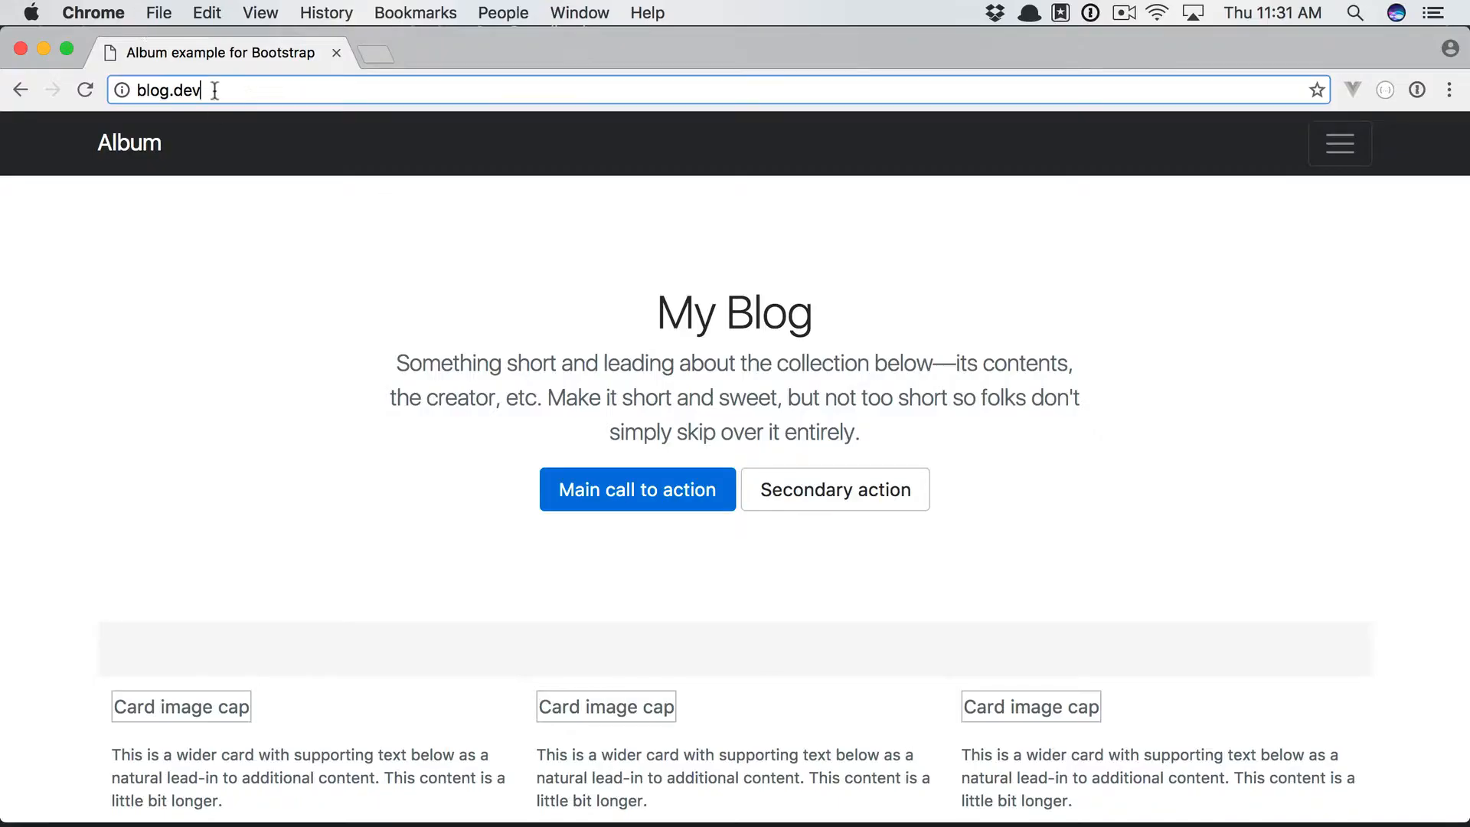
{"action": "key", "text": "Return"}
{"action": "key", "text": "super+l"}
{"action": "key", "text": "Right"}
{"action": "type", "text": "/posts/1"}
{"action": "key", "text": "Return"}
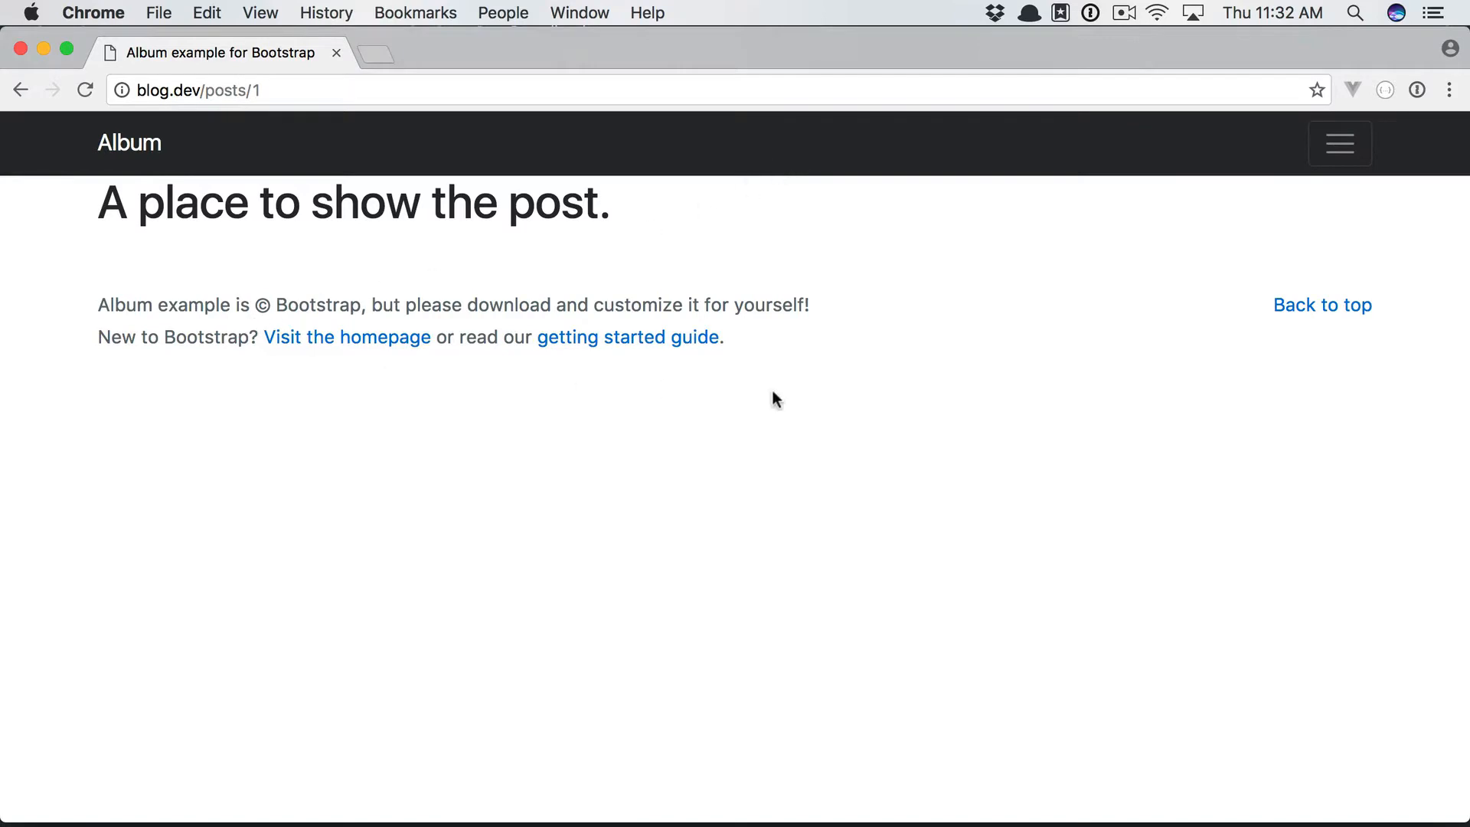
Close PostsController, select and copy all of layout.blade.php, and bring up its sidebar menu
{"action": "key", "text": "super+Tab"}
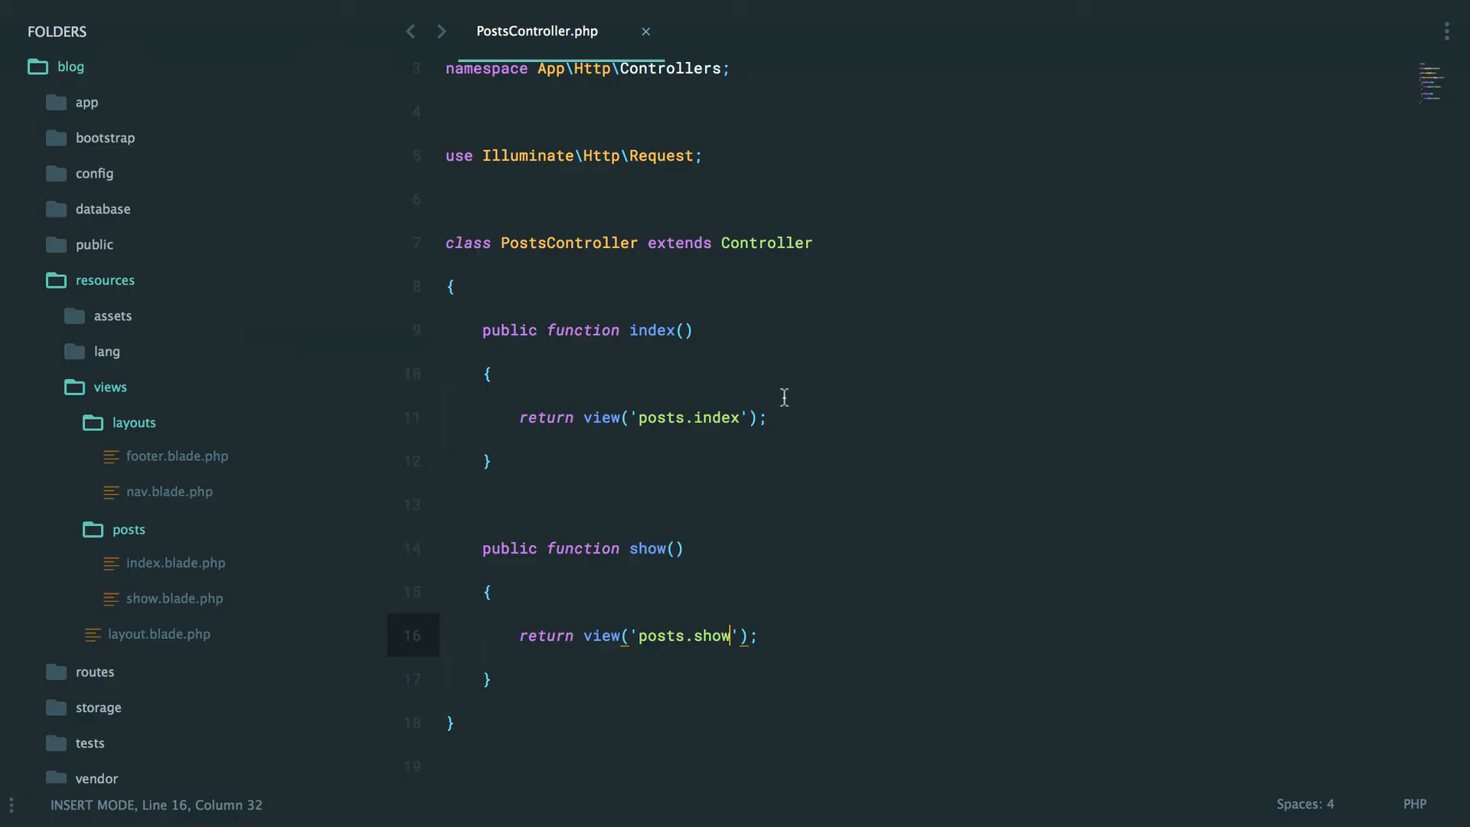
{"action": "key", "text": "super+w"}
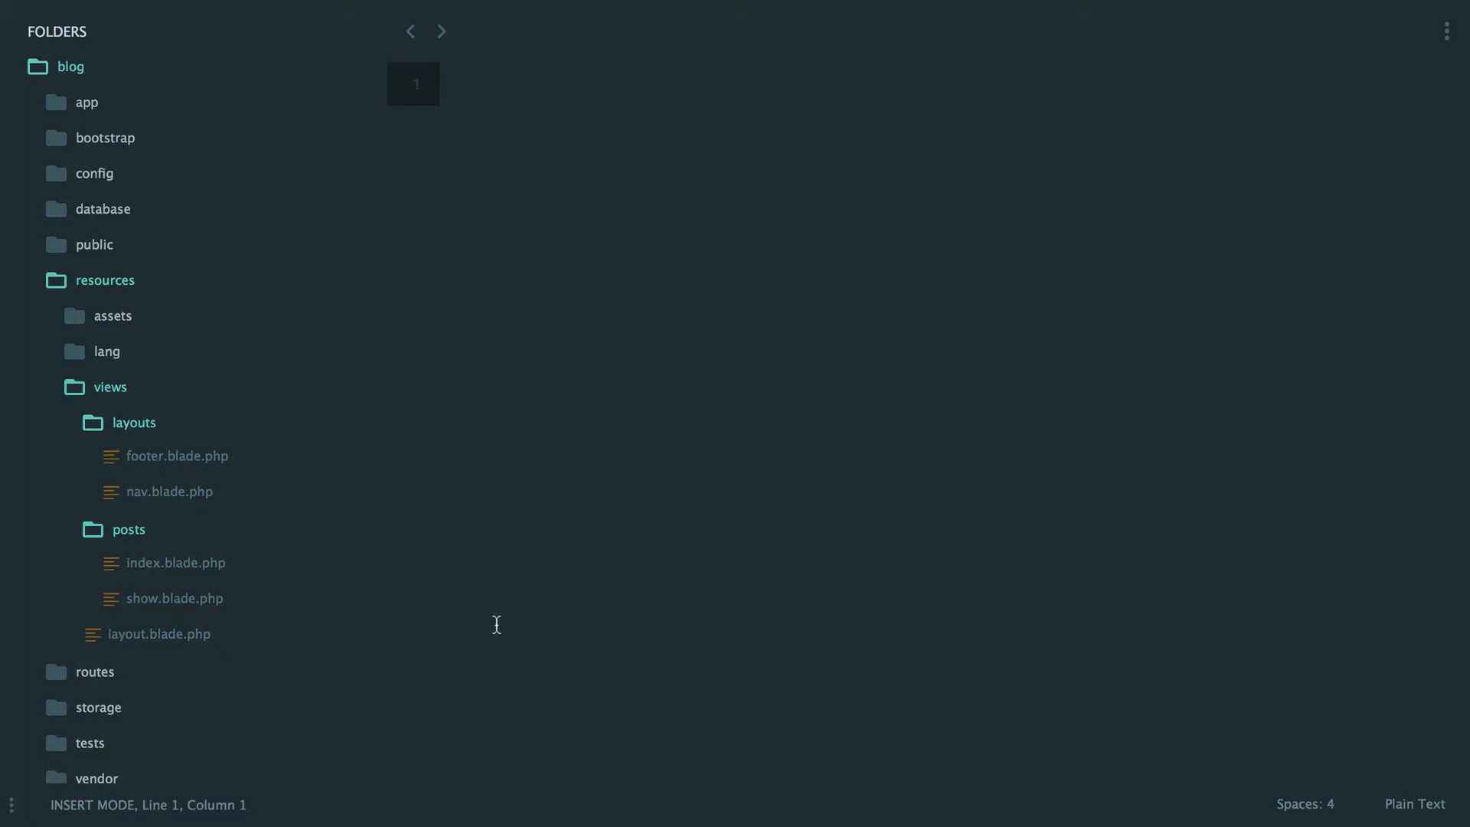
{"action": "left_click", "coordinate": [160, 639]}
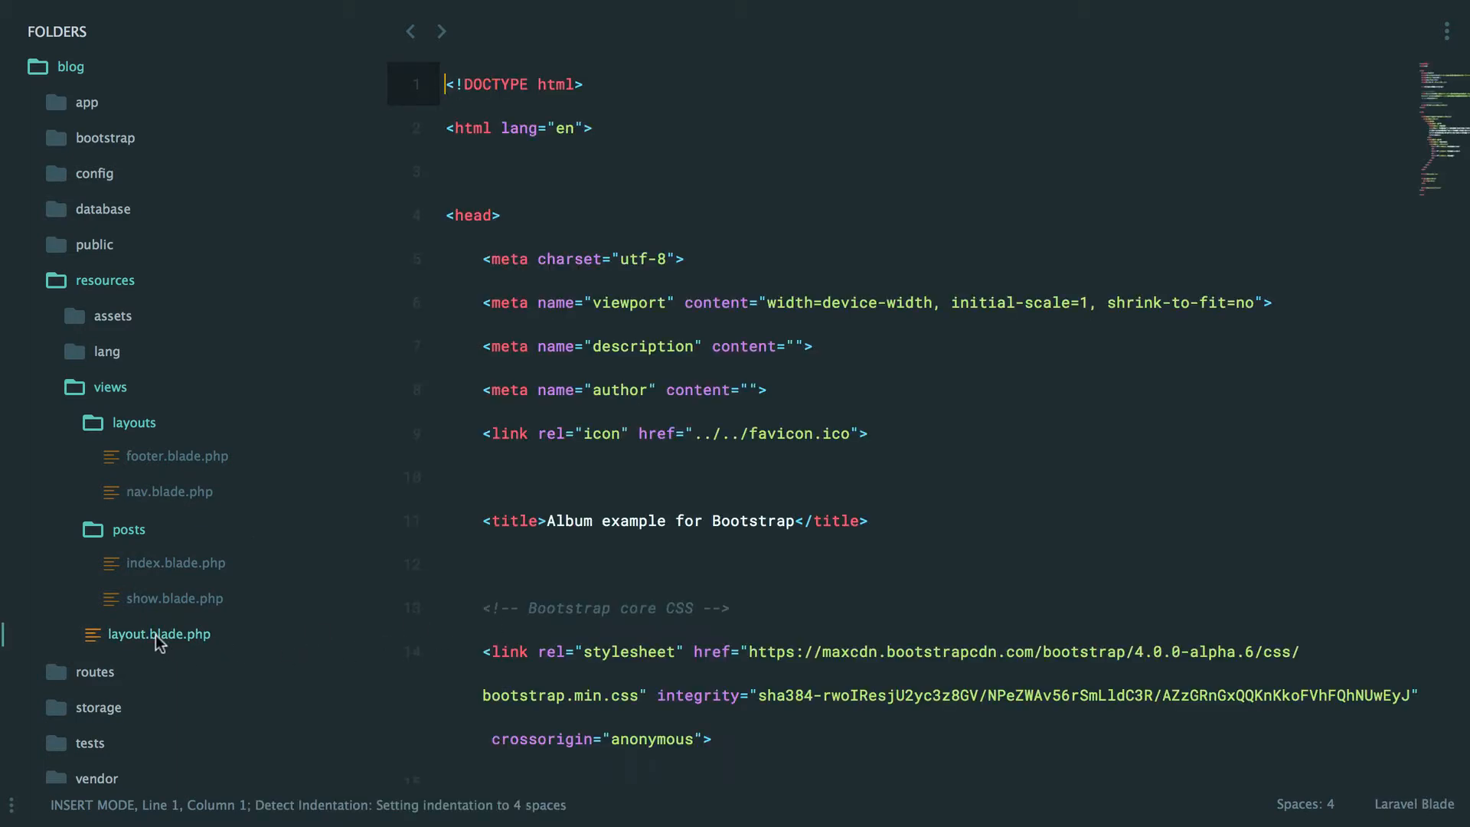
{"action": "key", "text": "super+a"}
{"action": "key", "text": "super+c"}
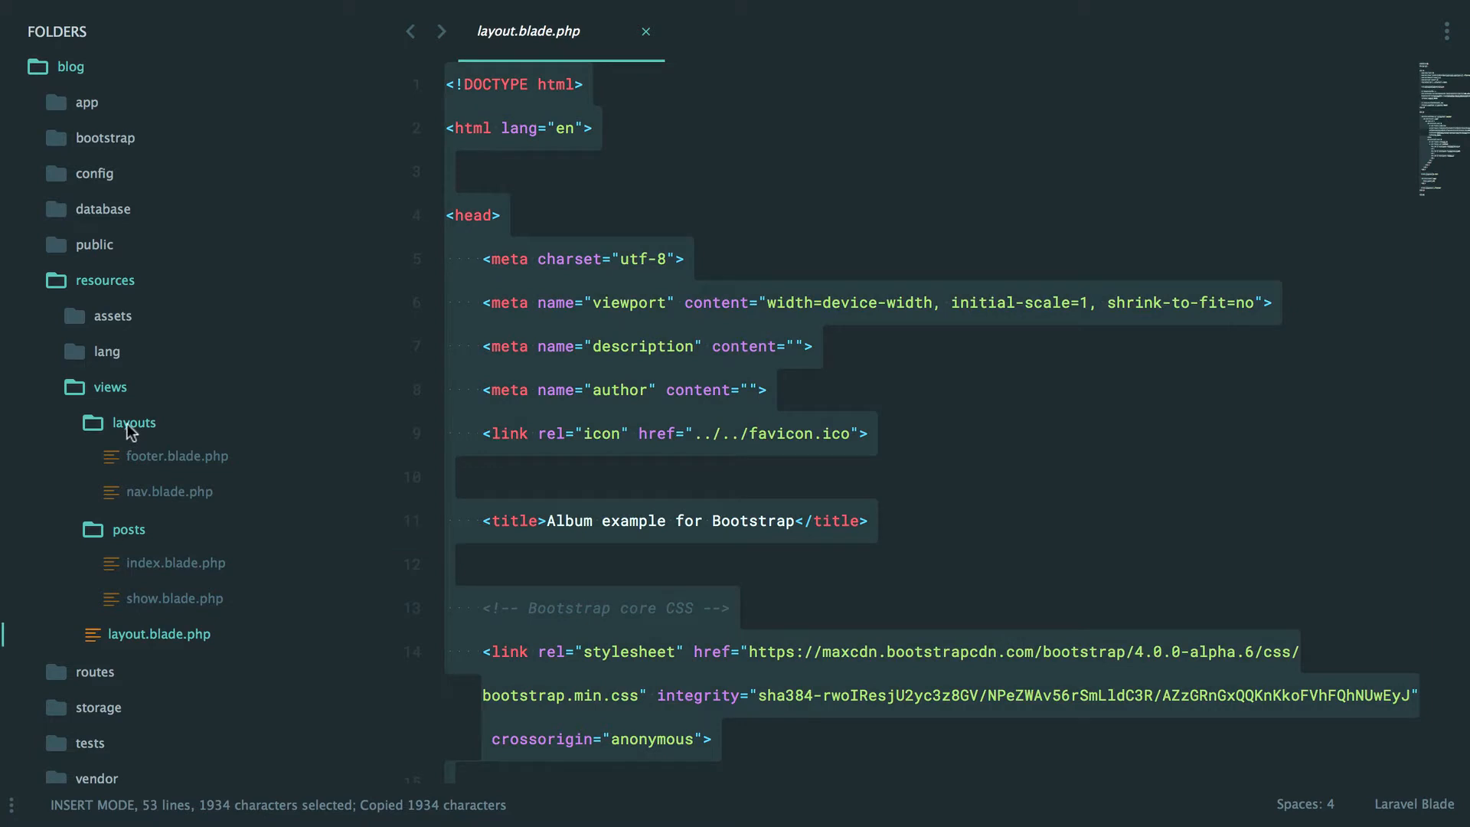
{"action": "right_click", "coordinate": [151, 633]}
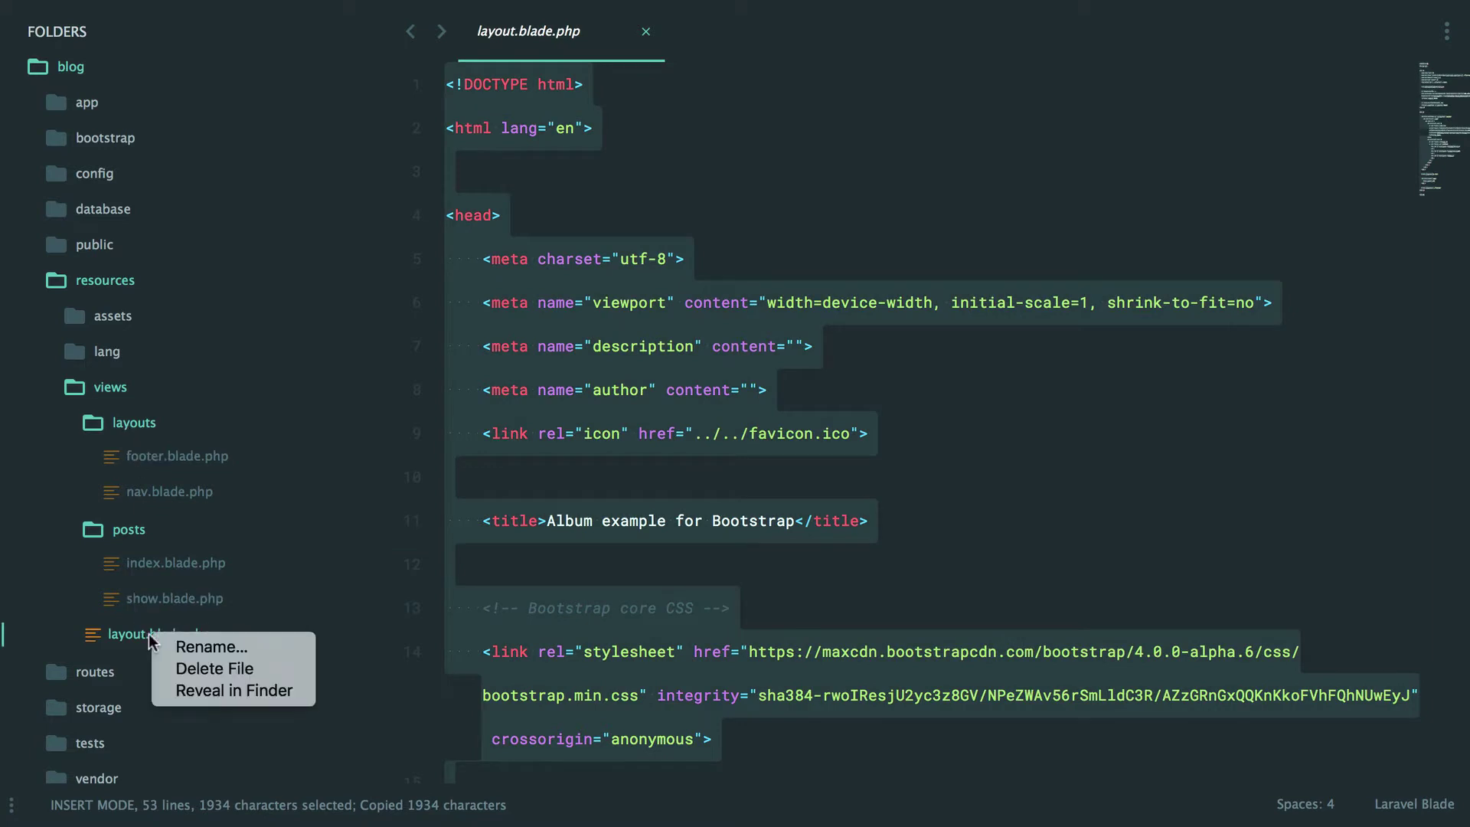
Reveal layout.blade.php in Finder and move it into the layouts folder
{"action": "left_click", "coordinate": [241, 691]}
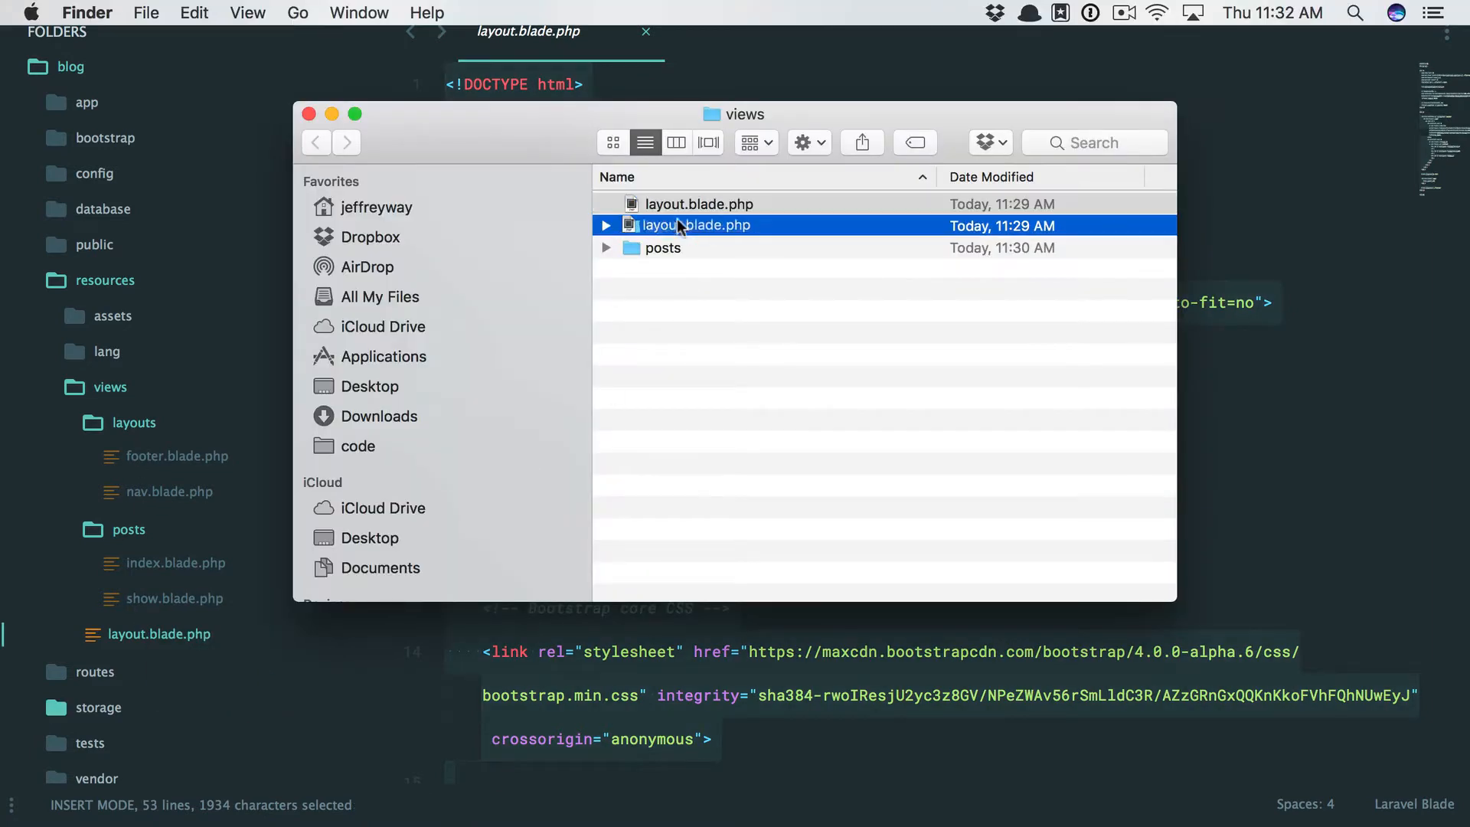
{"action": "left_click_drag", "start_coordinate": [680, 203], "coordinate": [677, 225]}
{"action": "double_click", "coordinate": [670, 204]}
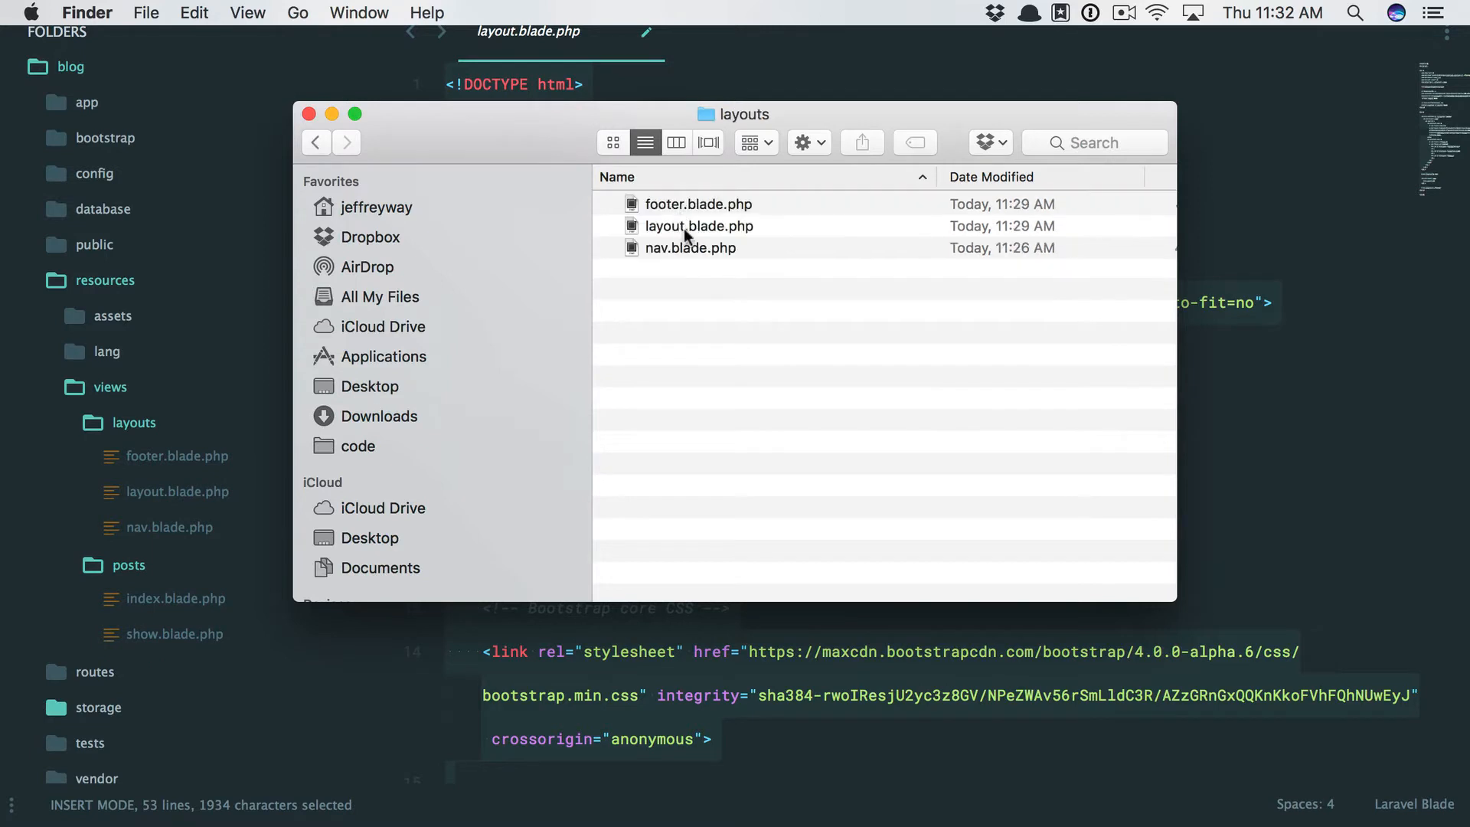
{"action": "left_click", "coordinate": [683, 229]}
Rename the moved file to master.blade.php
{"action": "key", "text": "Return"}
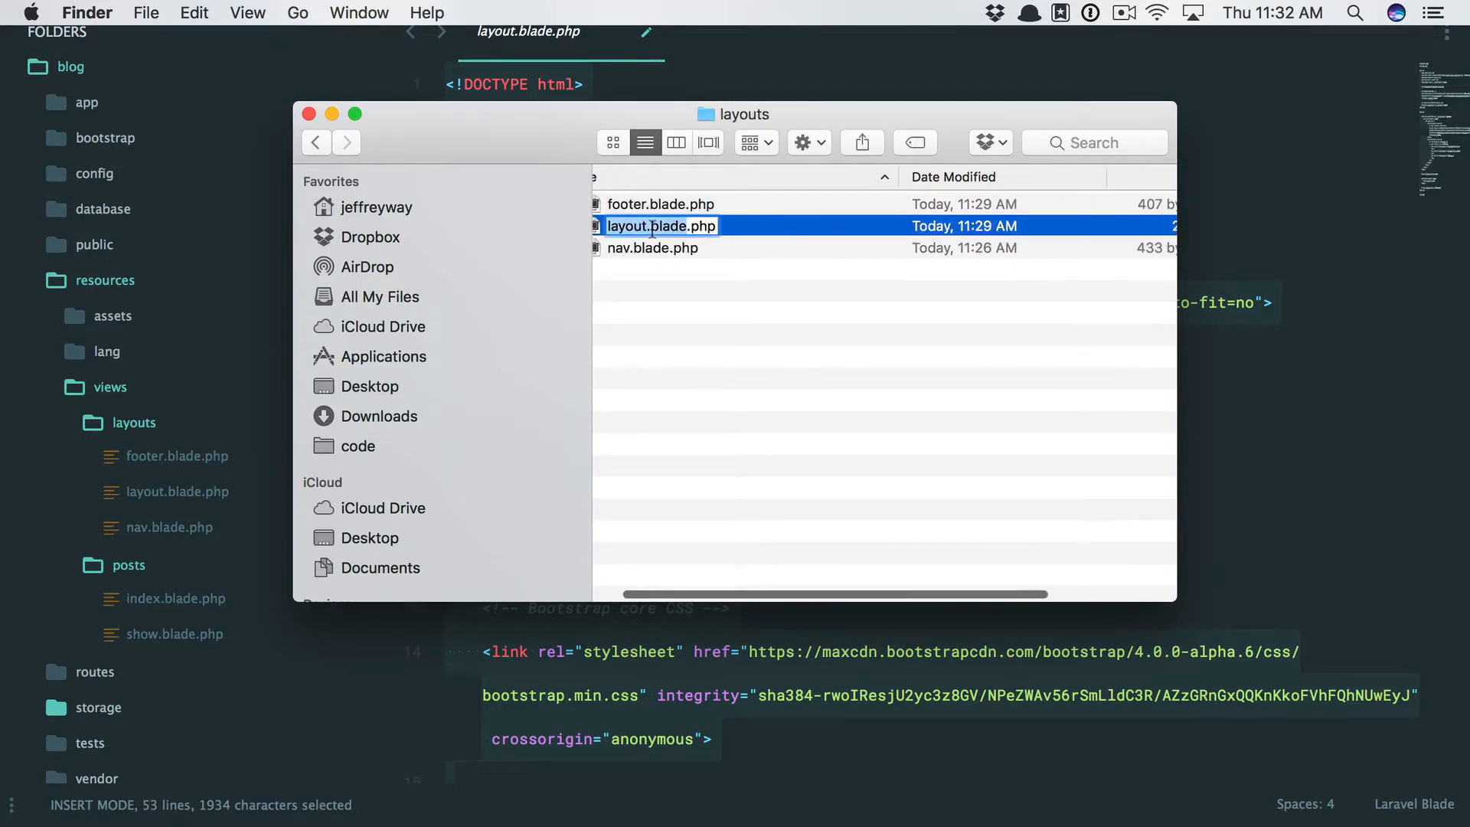
{"action": "double_click", "coordinate": [644, 226]}
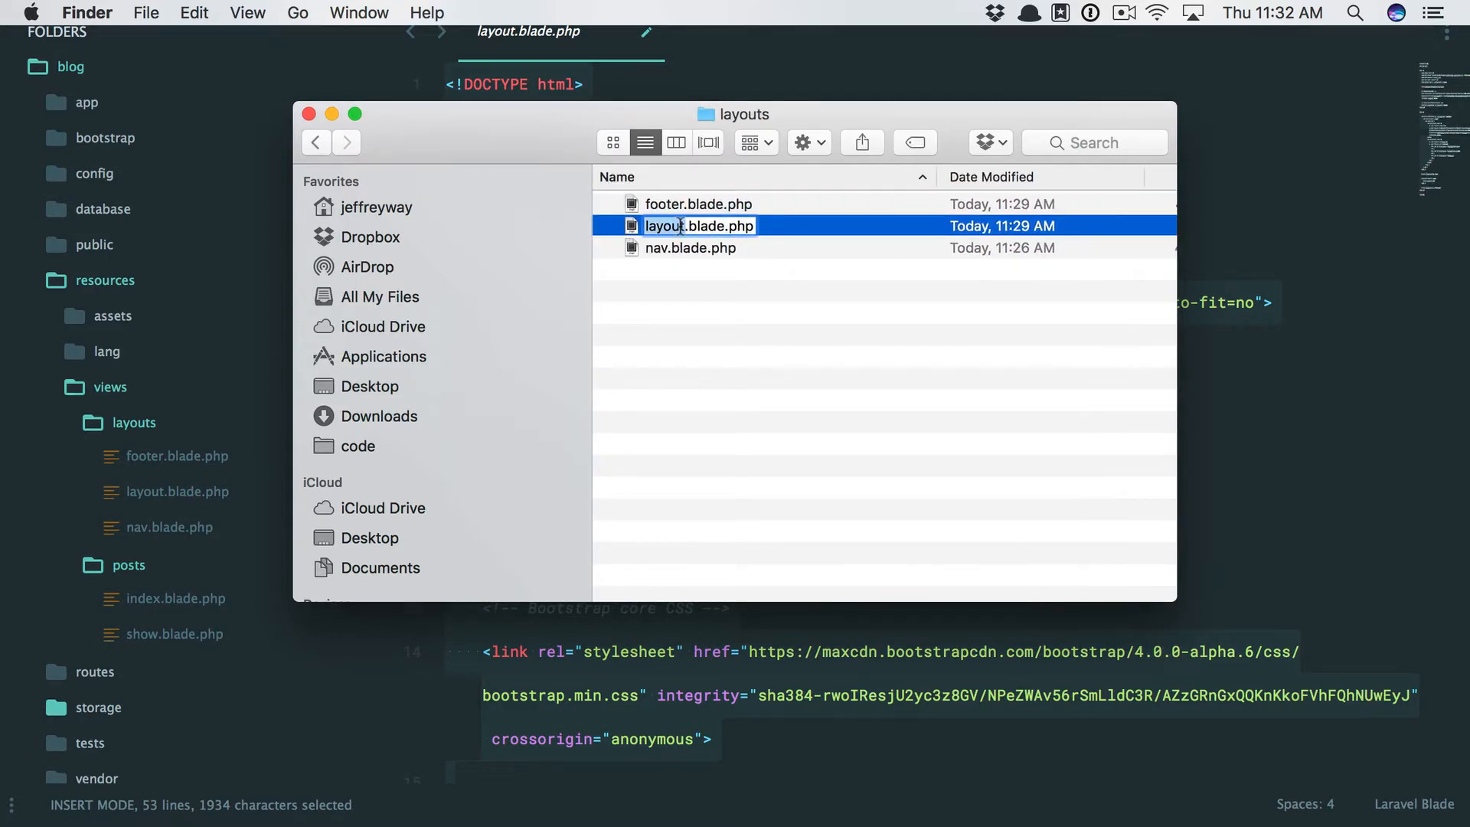
{"action": "type", "text": "master"}
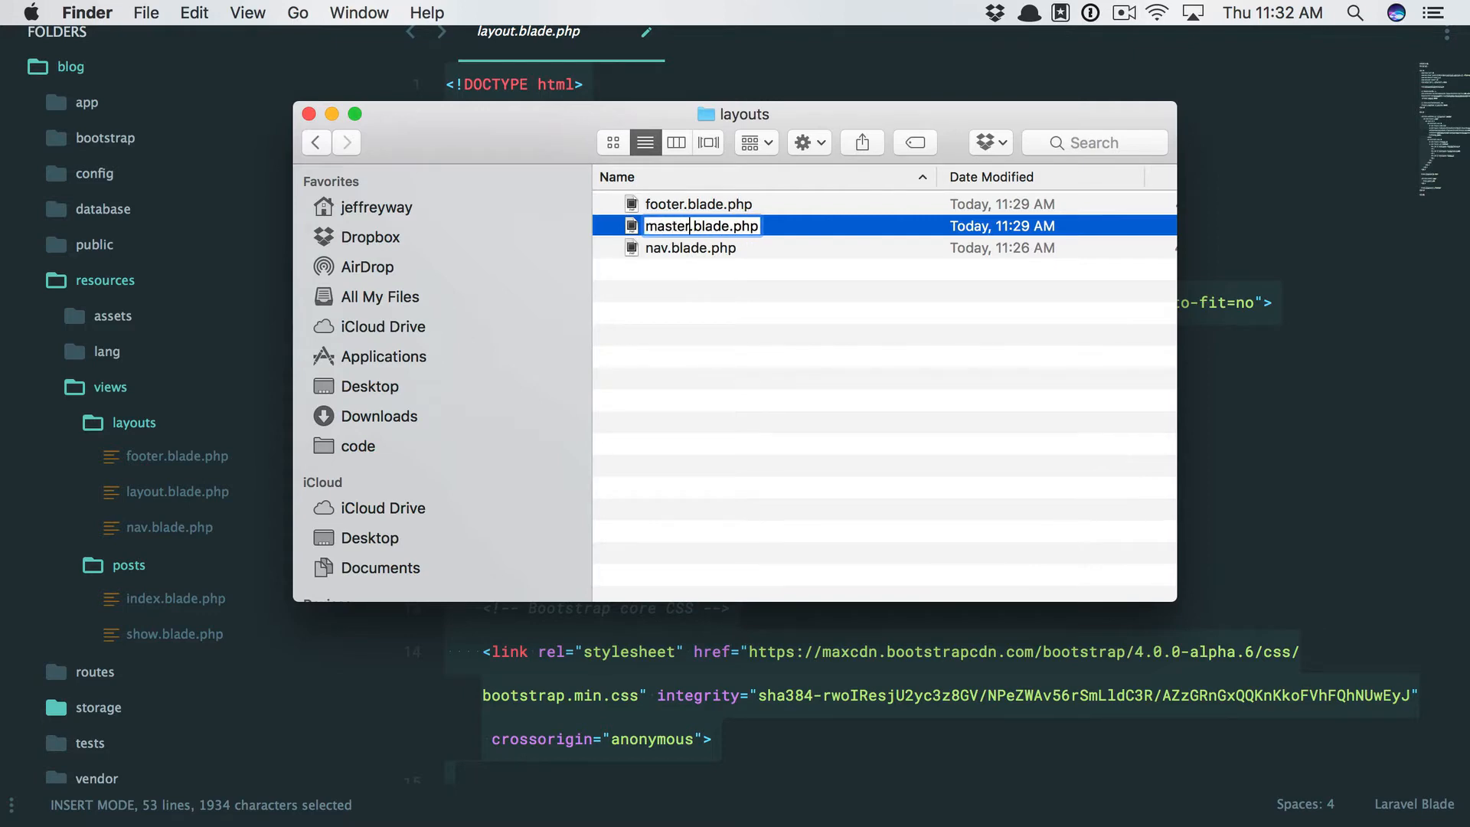
{"action": "key", "text": "Return"}
{"action": "key", "text": "super+w"}
{"action": "left_click", "coordinate": [868, 457]}
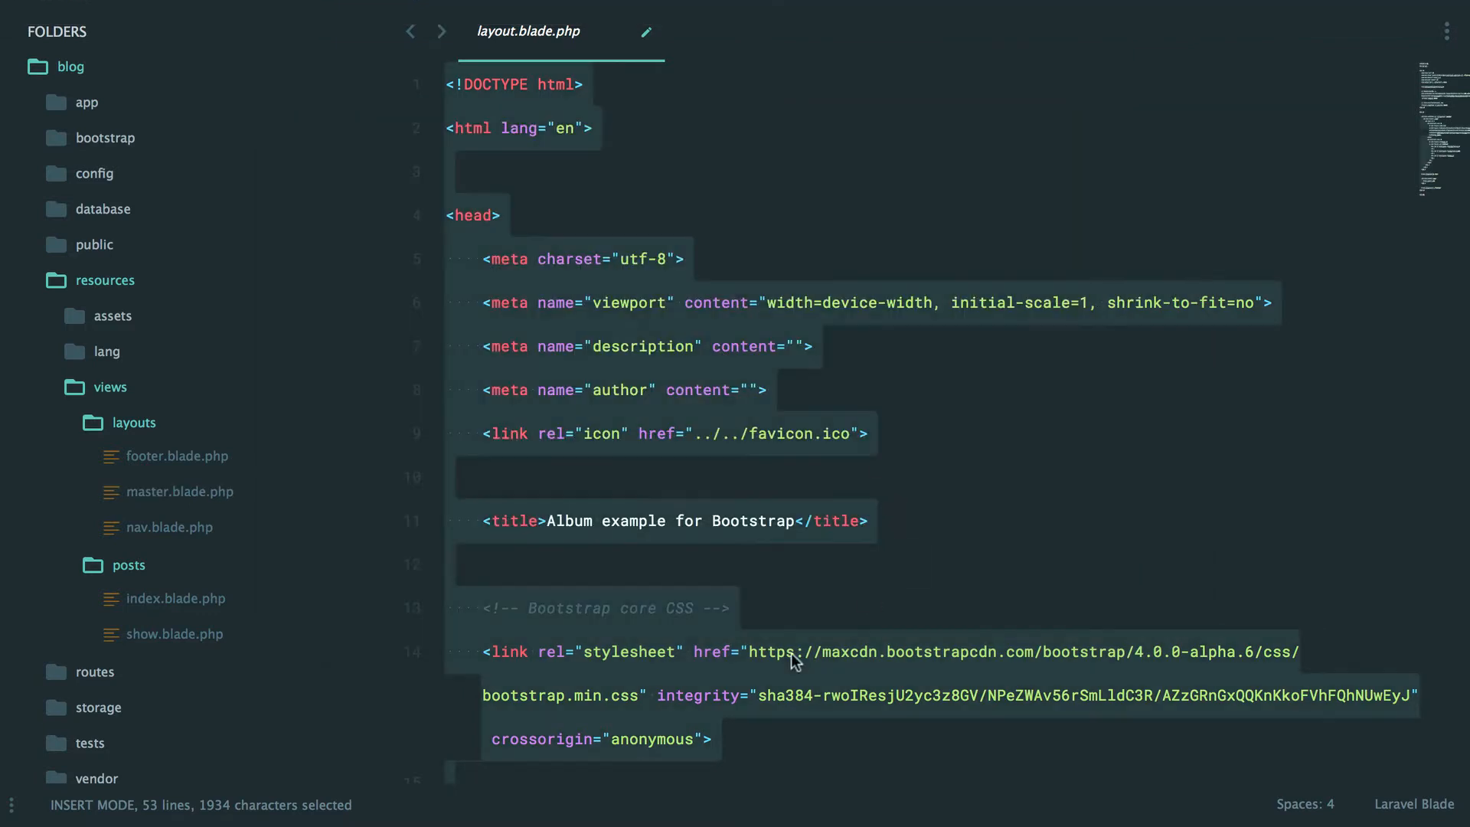
{"action": "key", "text": "super+w"}
{"action": "left_click", "coordinate": [167, 595]}
{"action": "double_click", "coordinate": [548, 86]}
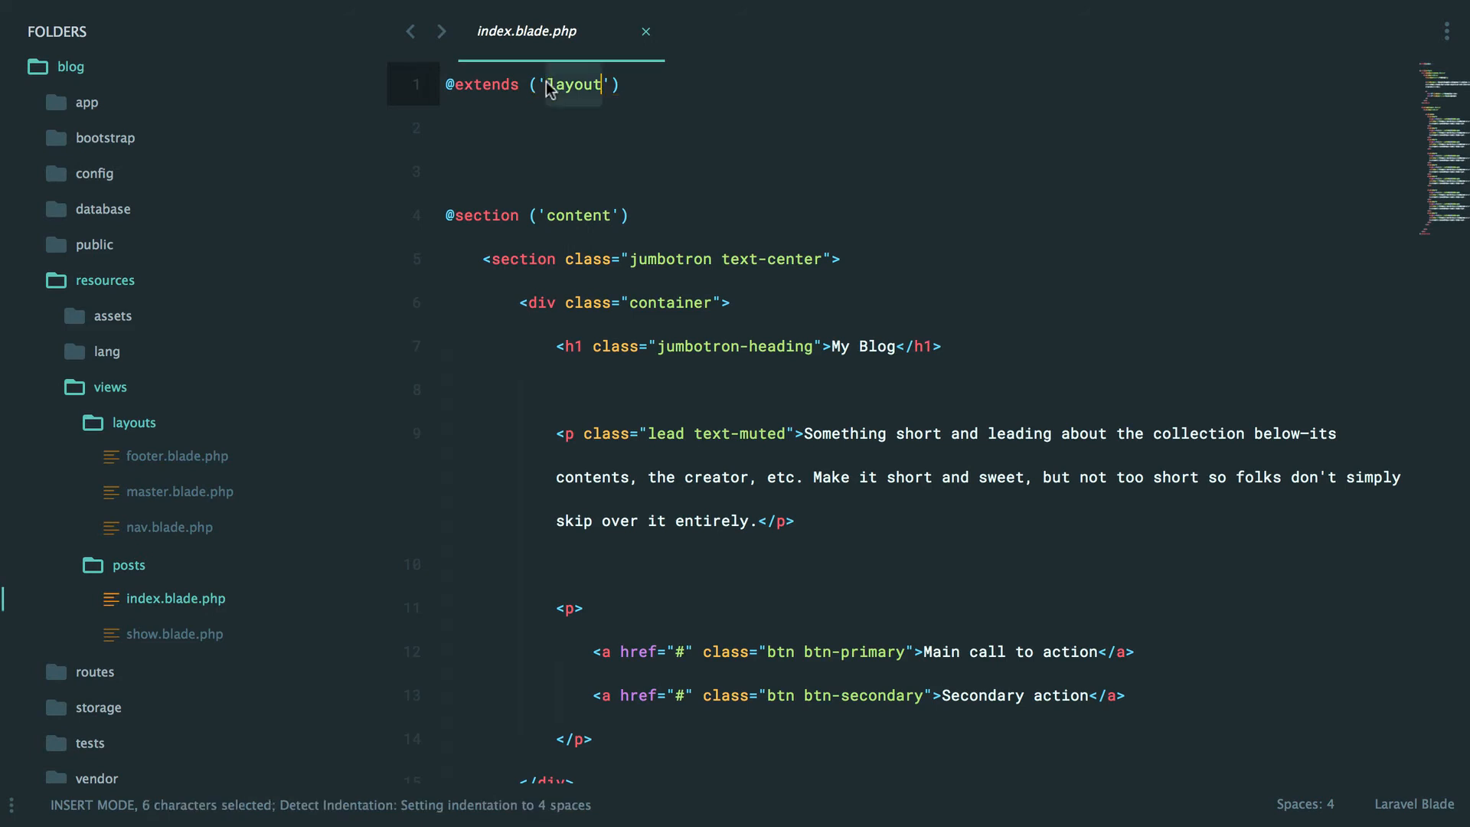
{"action": "key", "text": "Right"}
{"action": "type", "text": ".mast"}
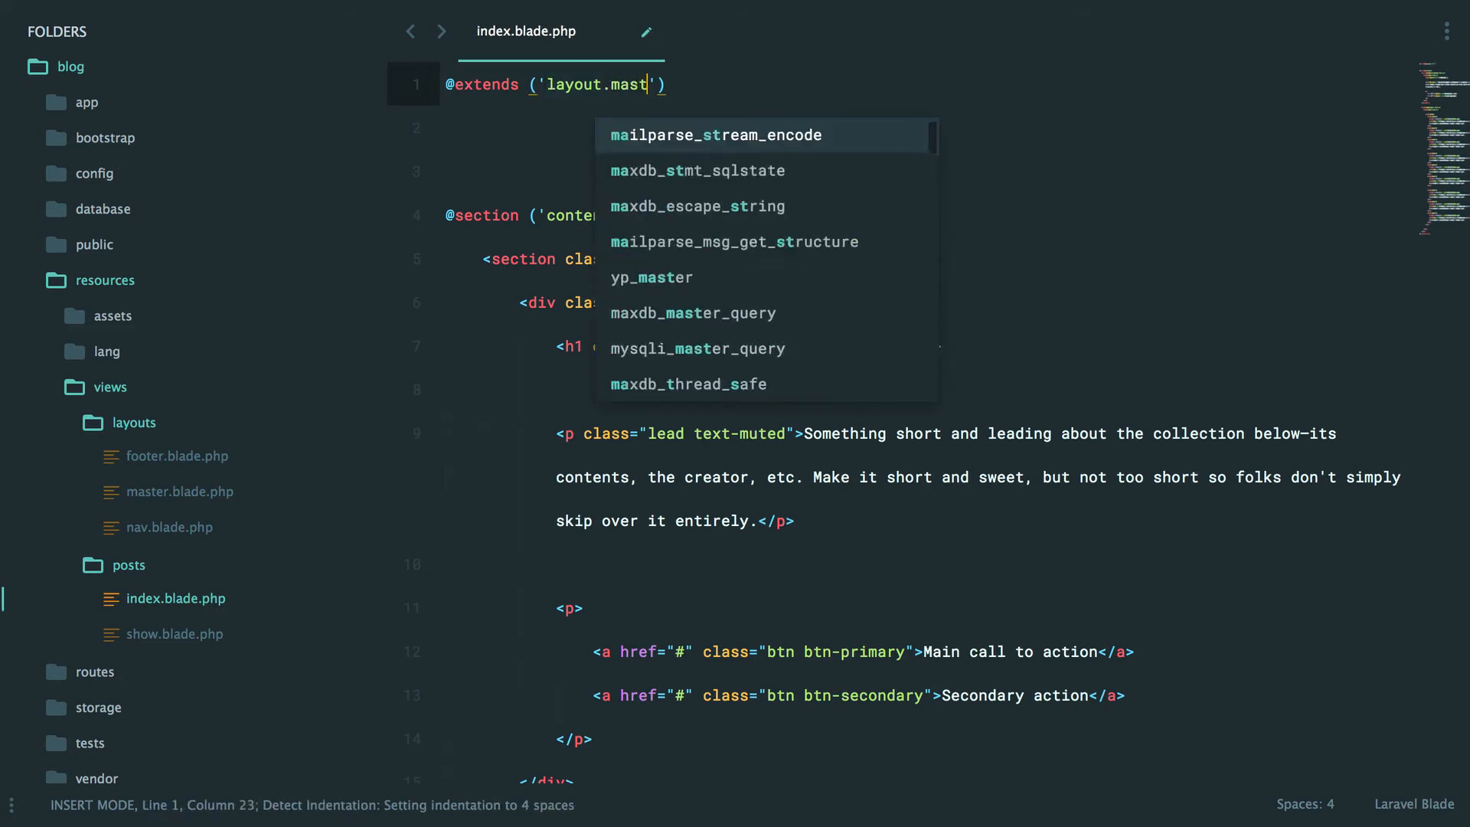
{"action": "type", "text": "er"}
{"action": "key", "text": "super+s"}
{"action": "left_click", "coordinate": [180, 630]}
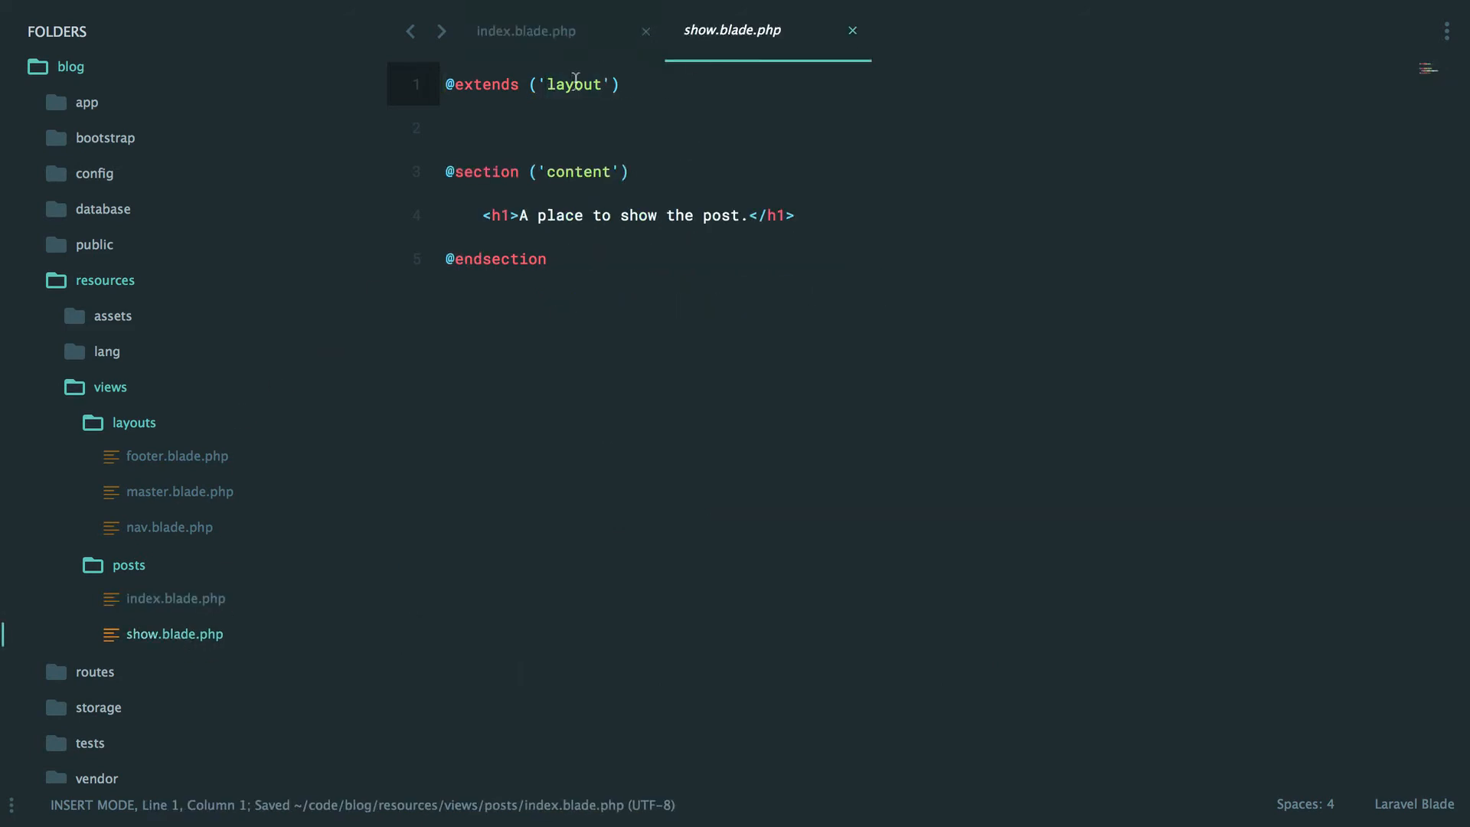
{"action": "left_click", "coordinate": [602, 84]}
{"action": "type", "text": "s.master"}
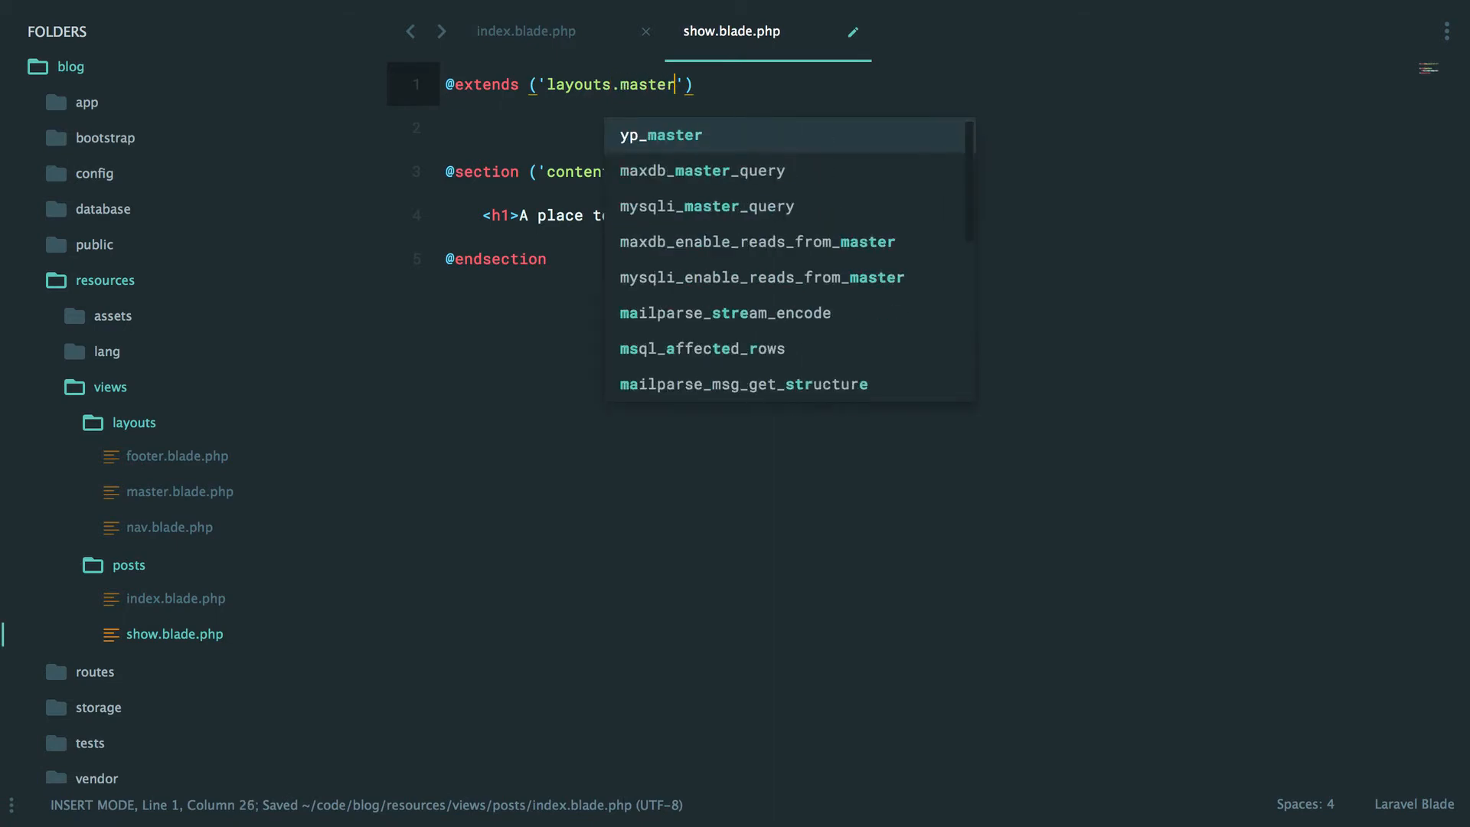
{"action": "key", "text": "super+s"}
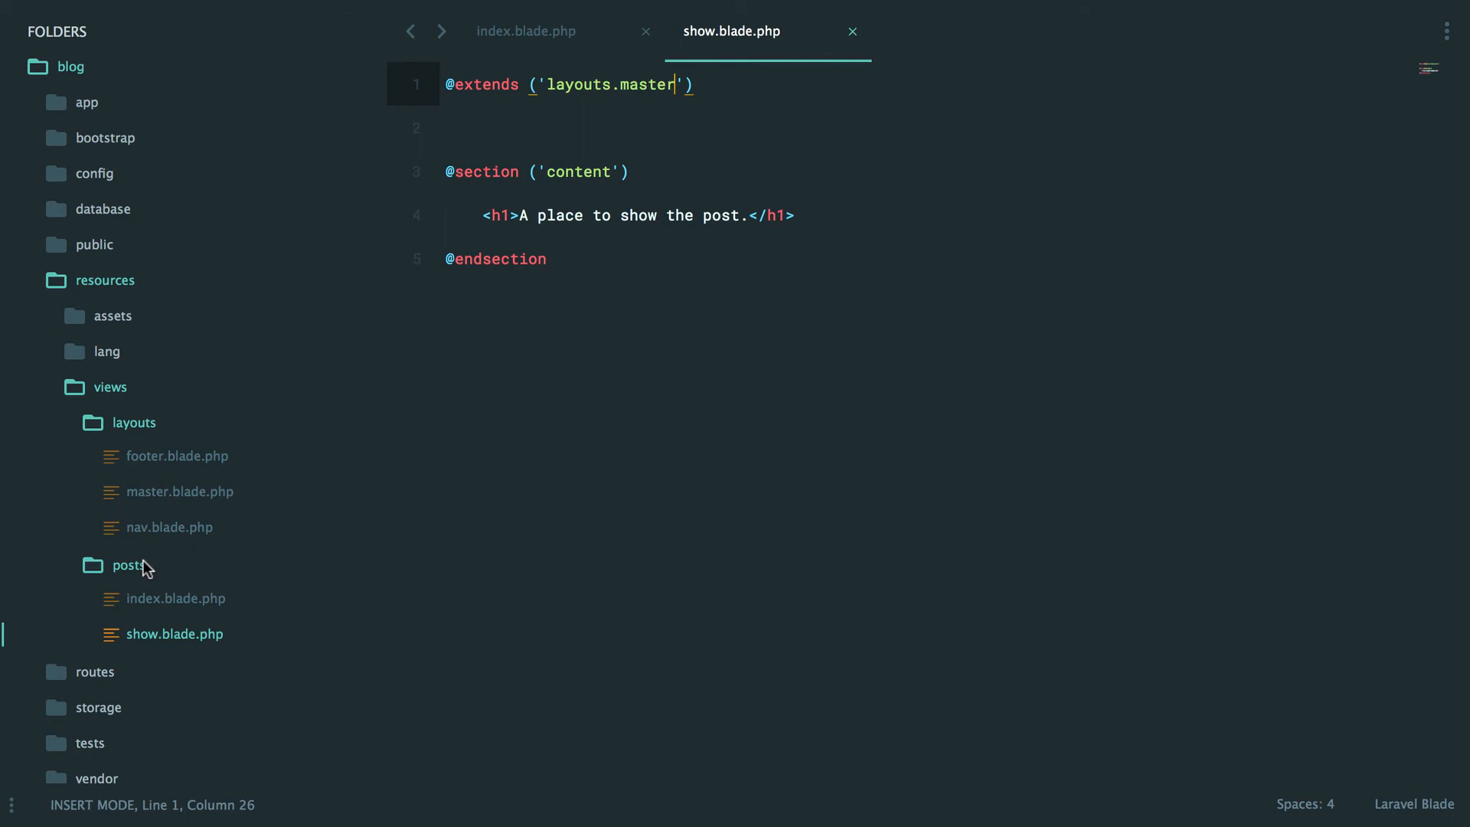
{"action": "key", "text": "ctrl+s"}
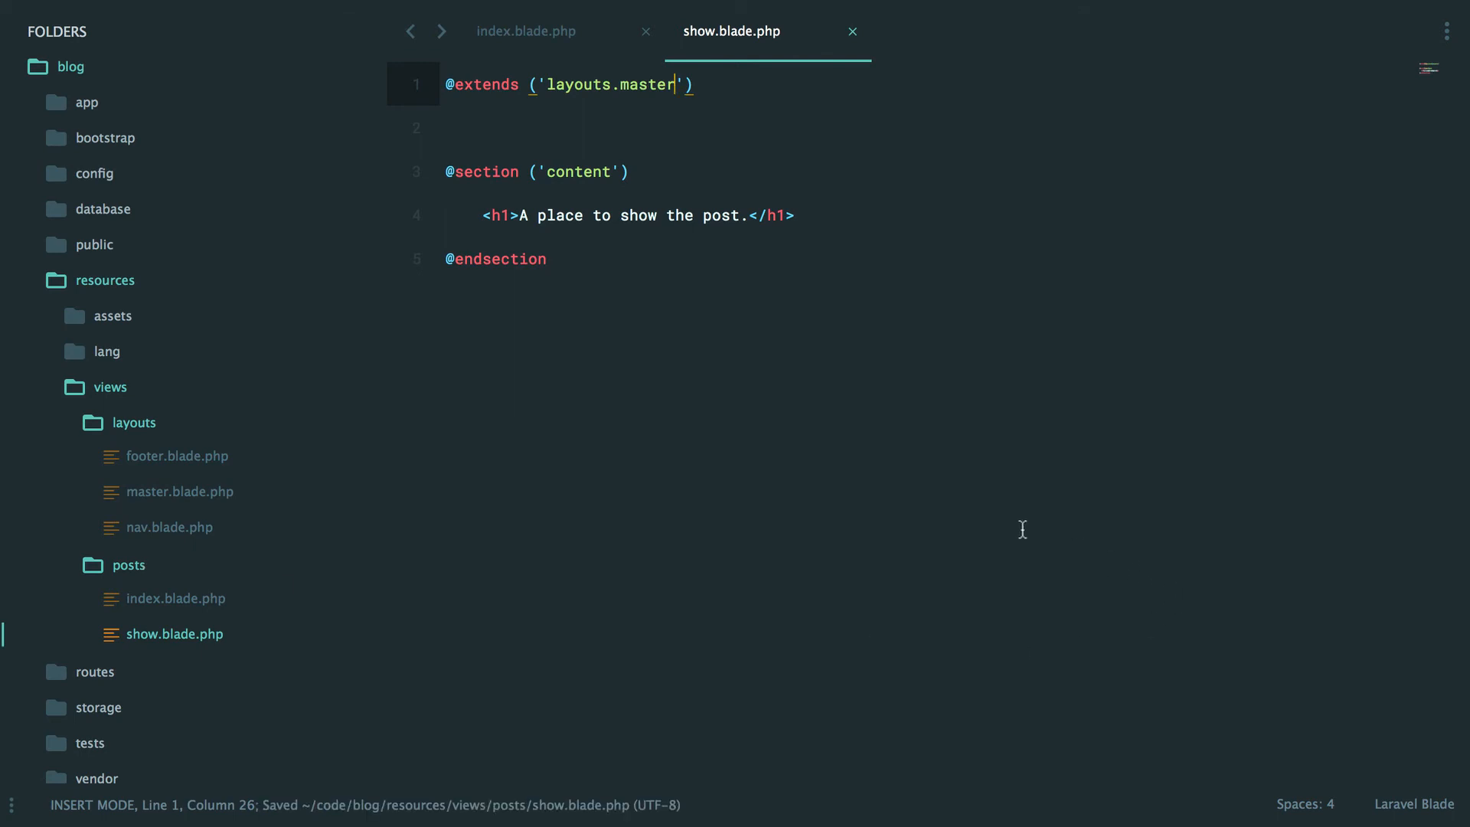
{"action": "key", "text": "ctrl+w"}
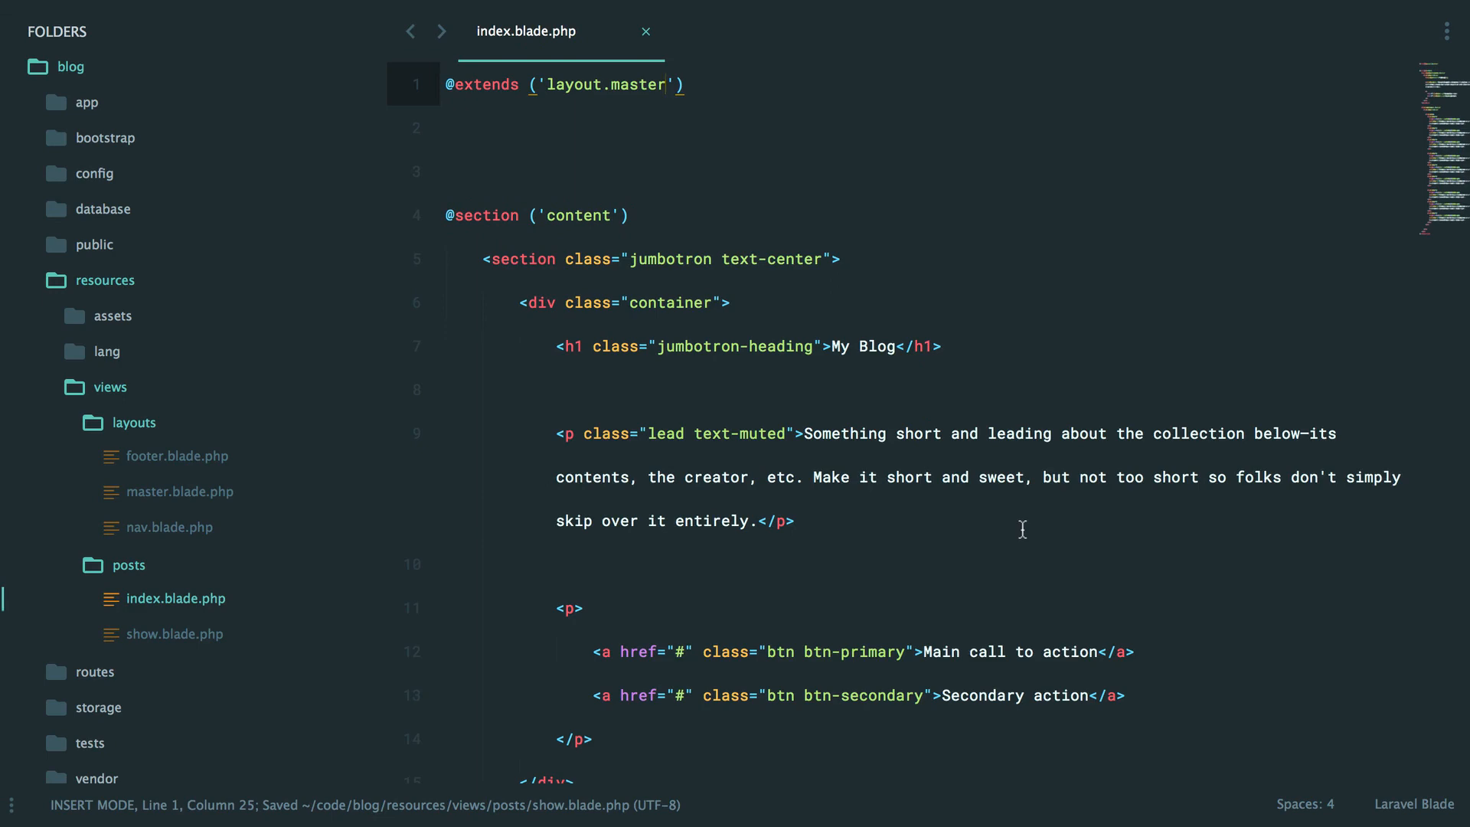